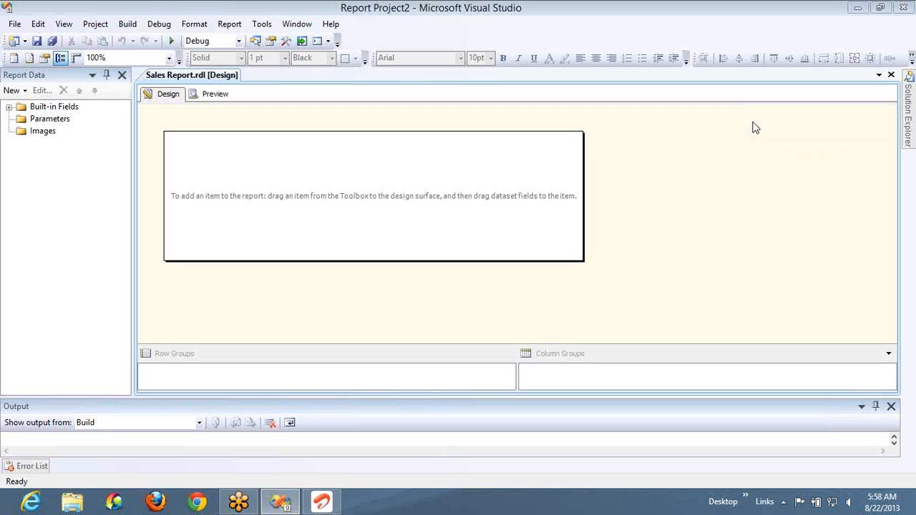
- Insert a table into the upper part of the empty report body, dismissing the data source setup
{"action": "right_click", "coordinate": [360, 151]}
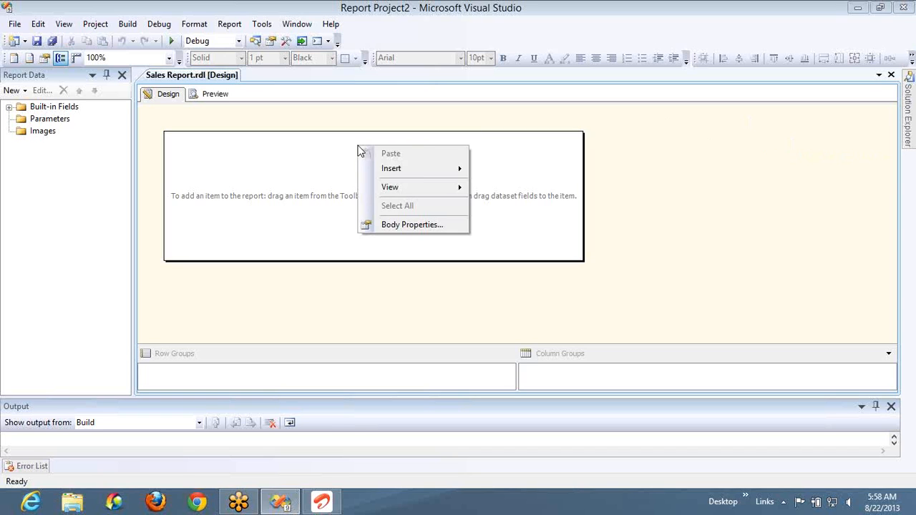
{"action": "mouse_move", "coordinate": [407, 169]}
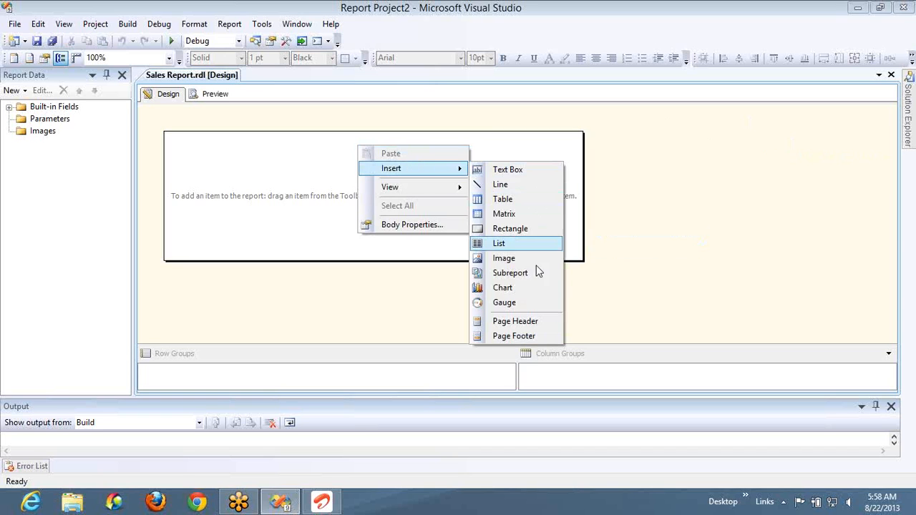
{"action": "left_click", "coordinate": [513, 200]}
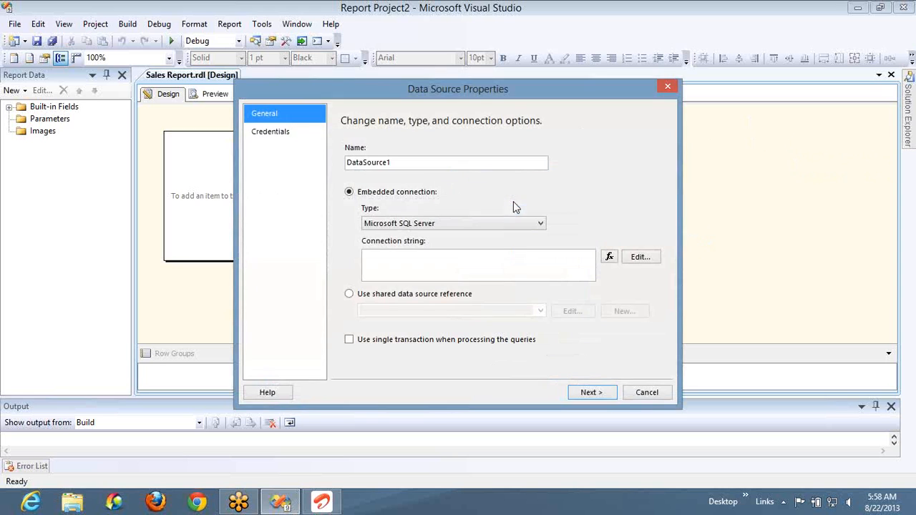
{"action": "left_click", "coordinate": [646, 392]}
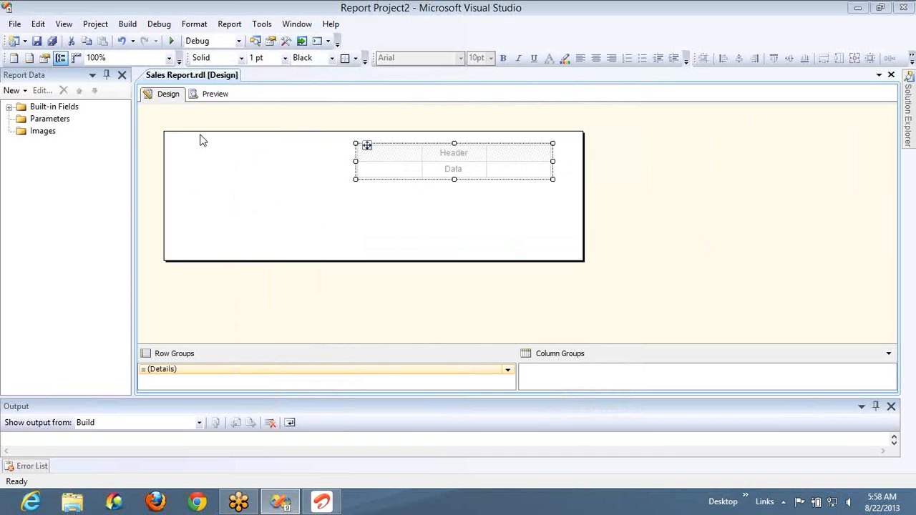
- Start a new embedded Microsoft SQL Server data source named Sales_Data
{"action": "left_click", "coordinate": [14, 90]}
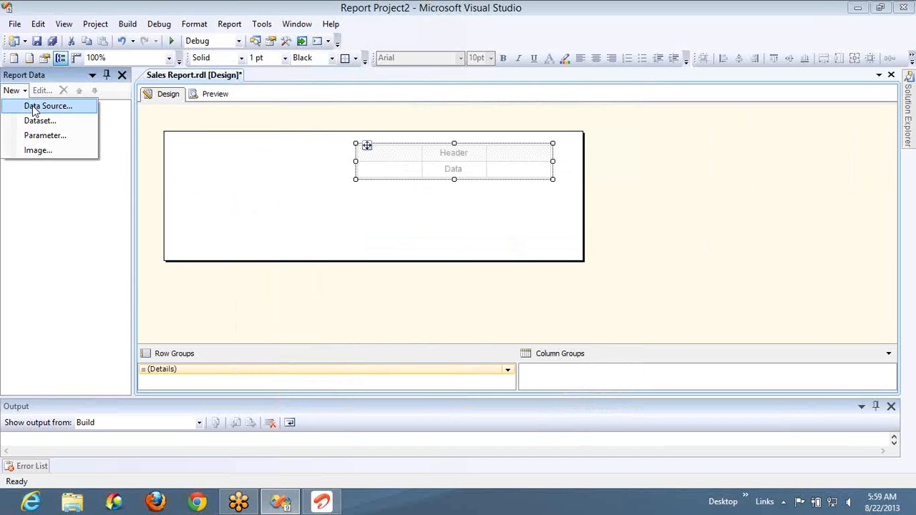
{"action": "left_click", "coordinate": [34, 108]}
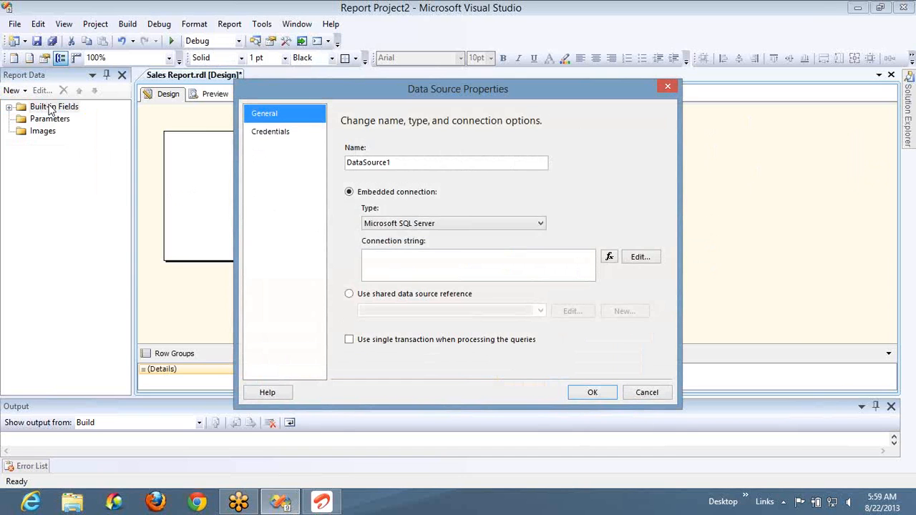
{"action": "left_click", "coordinate": [422, 161]}
{"action": "double_click", "coordinate": [422, 161]}
{"action": "type", "text": "Sales_Data"}
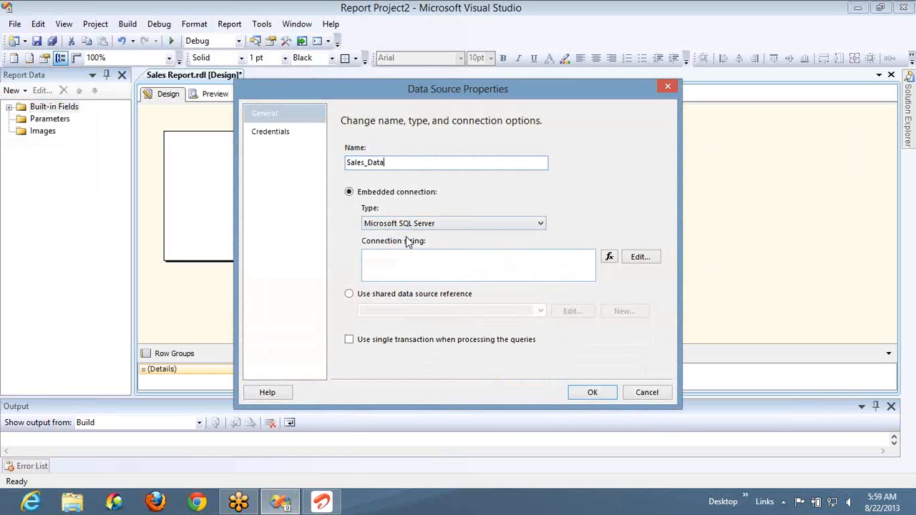
- Connect the data source to the AdventureWorksDW database on the local server "." using Windows Authentication and save it
{"action": "left_click", "coordinate": [639, 259]}
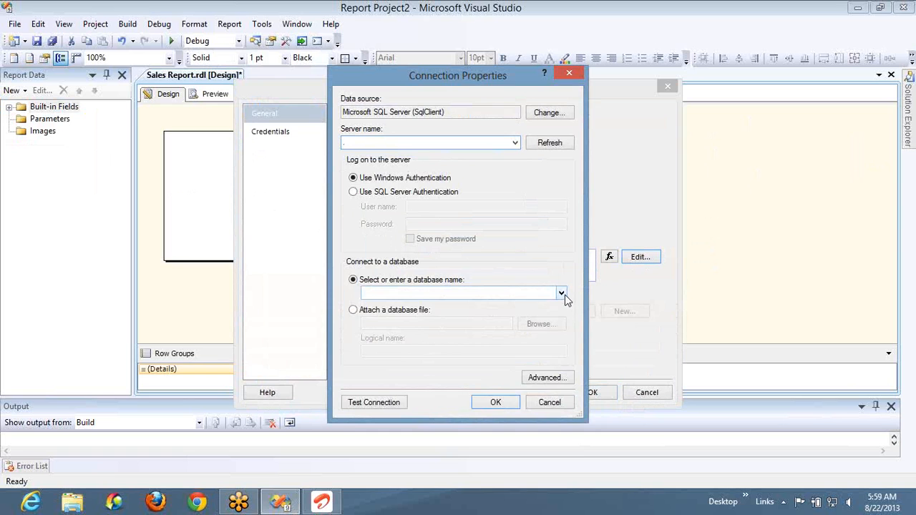
{"action": "left_click", "coordinate": [561, 293]}
{"action": "left_click", "coordinate": [425, 313]}
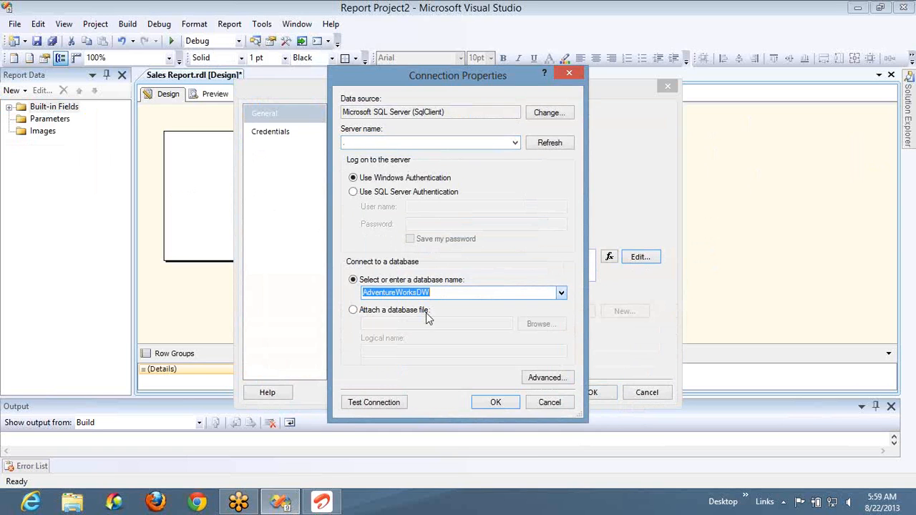
{"action": "left_click", "coordinate": [491, 407]}
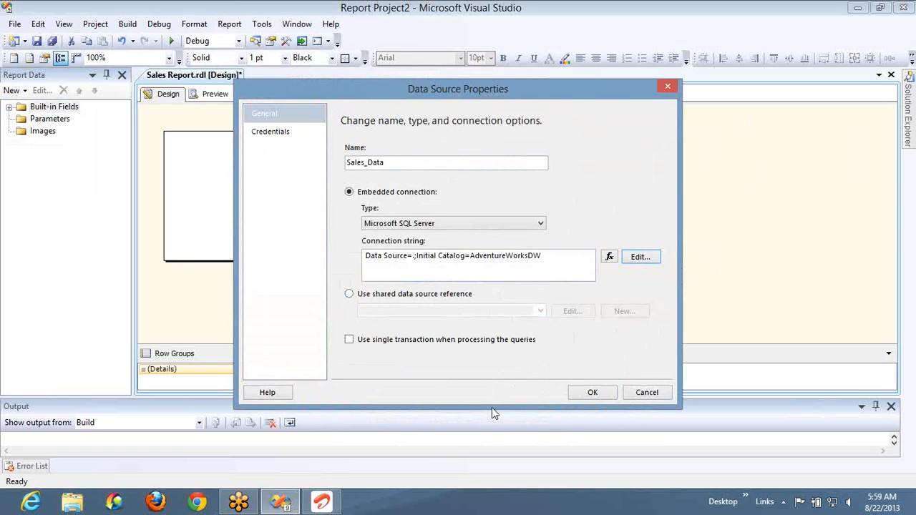
{"action": "left_click", "coordinate": [592, 392]}
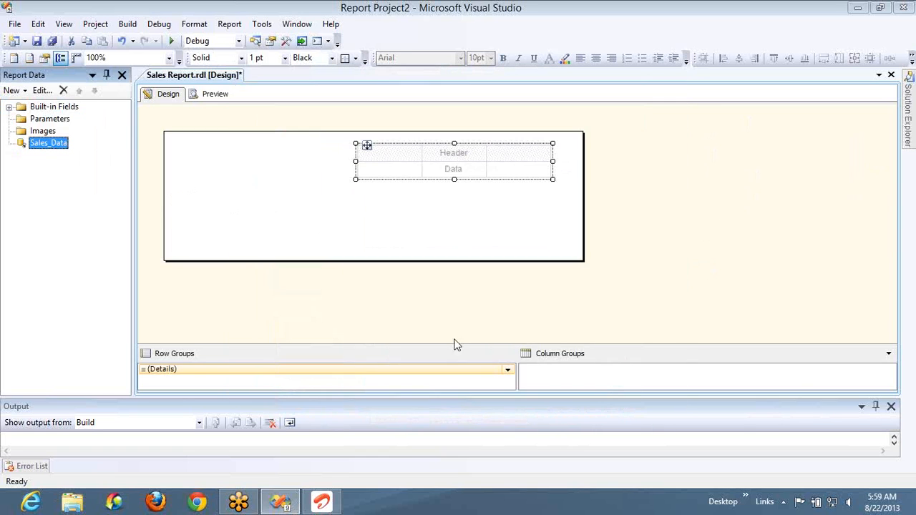
- Open the GroupOnAssignment report and copy the full query text of its Product_dataset without changing the dataset
{"action": "left_click", "coordinate": [256, 41]}
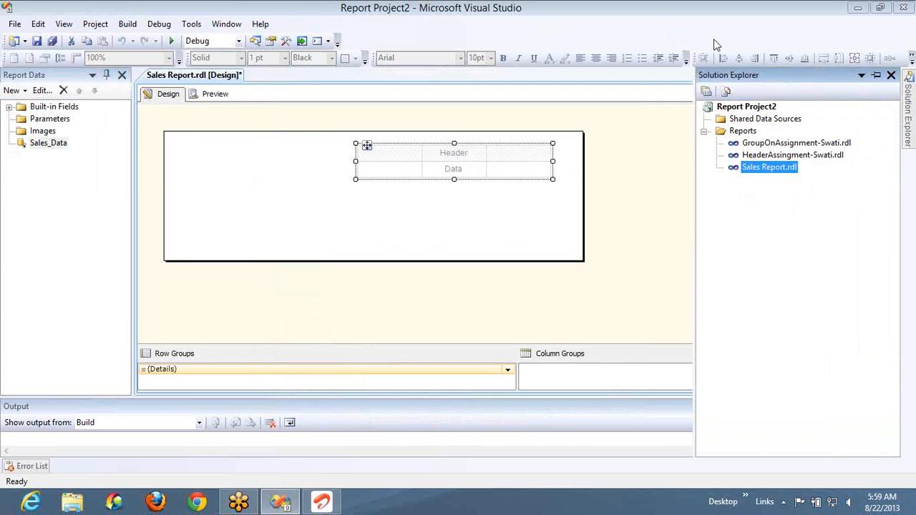
{"action": "double_click", "coordinate": [772, 145]}
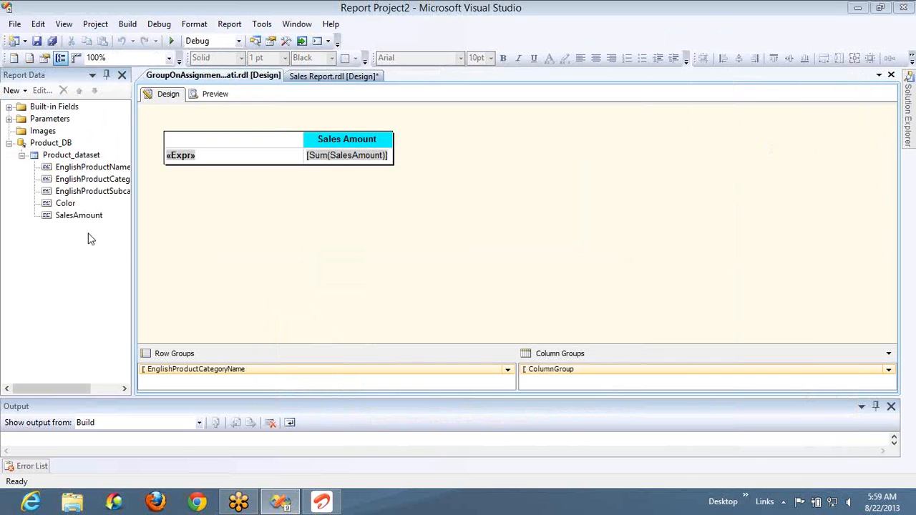
{"action": "double_click", "coordinate": [71, 155]}
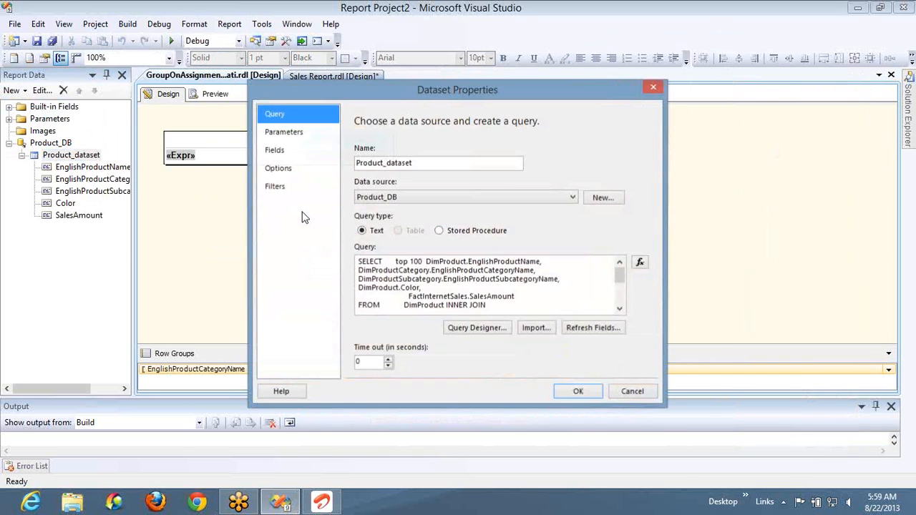
{"action": "left_click", "coordinate": [432, 301]}
{"action": "key", "text": "ctrl+a"}
{"action": "right_click", "coordinate": [431, 300]}
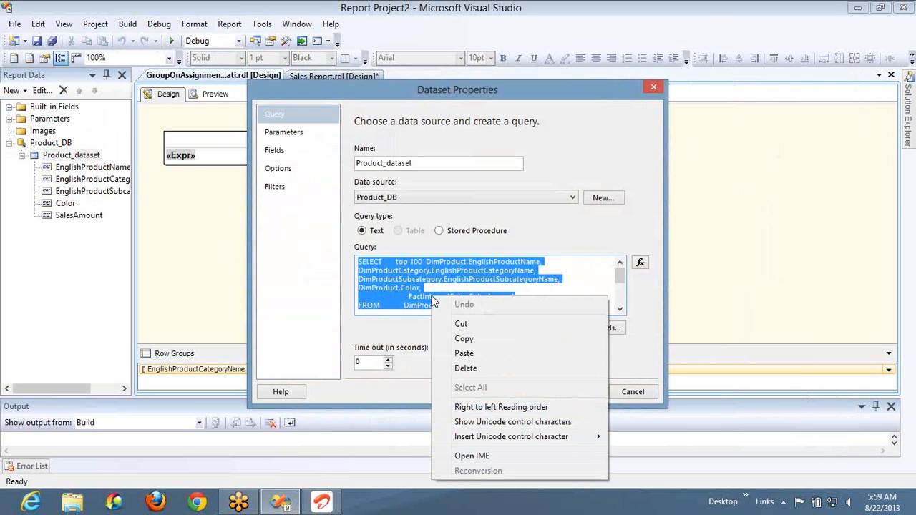
{"action": "left_click", "coordinate": [463, 339]}
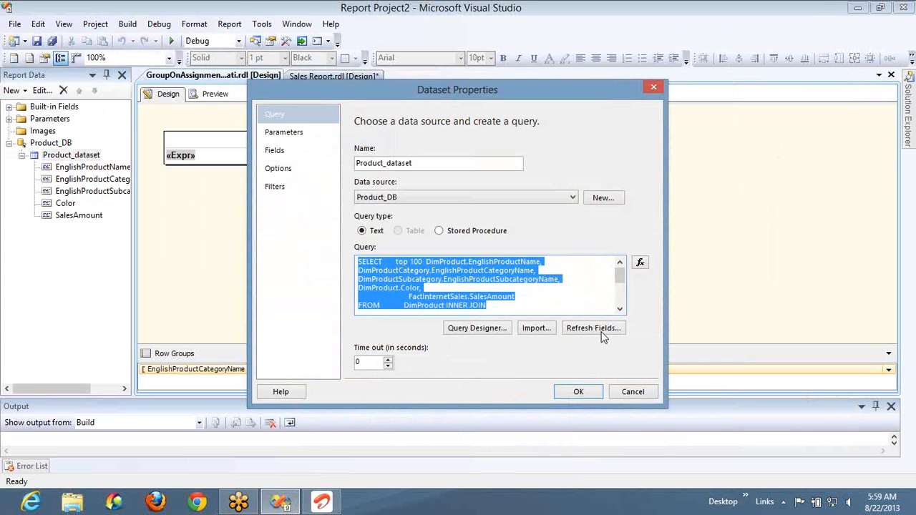
{"action": "left_click", "coordinate": [620, 392]}
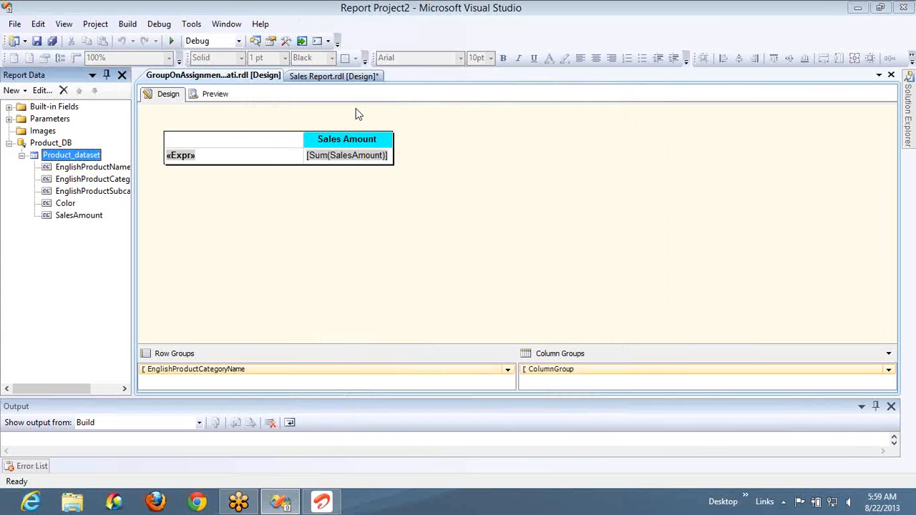
- In Sales Report.rdl, create a dataset named Sales_DS on the Sales_Data source using the copied query
{"action": "left_click", "coordinate": [333, 75]}
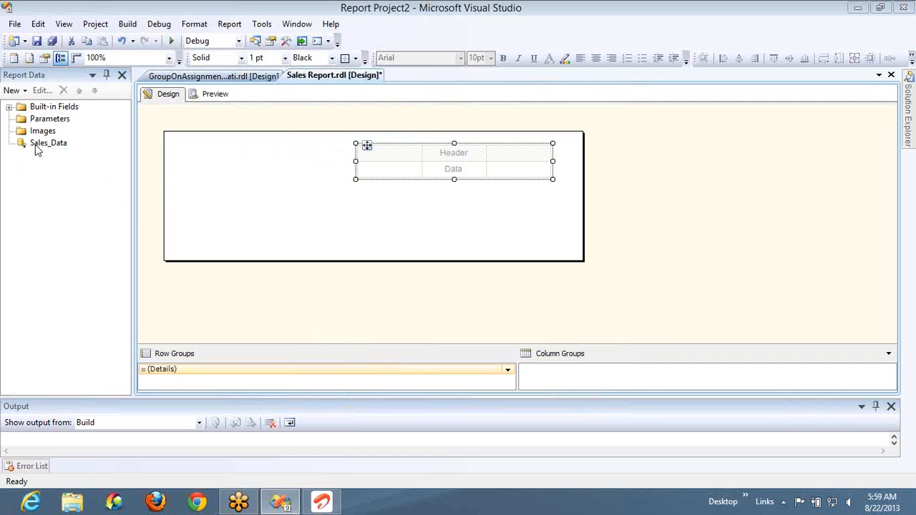
{"action": "left_click", "coordinate": [23, 91]}
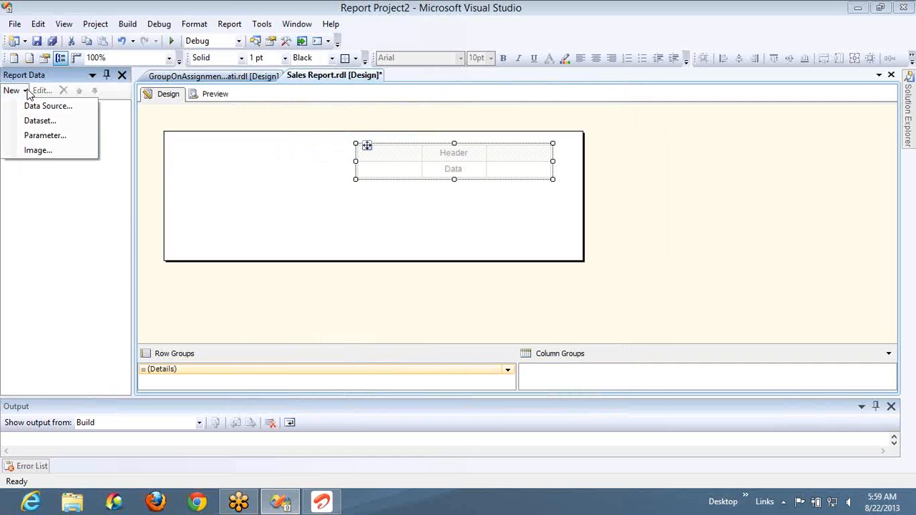
{"action": "left_click", "coordinate": [37, 121]}
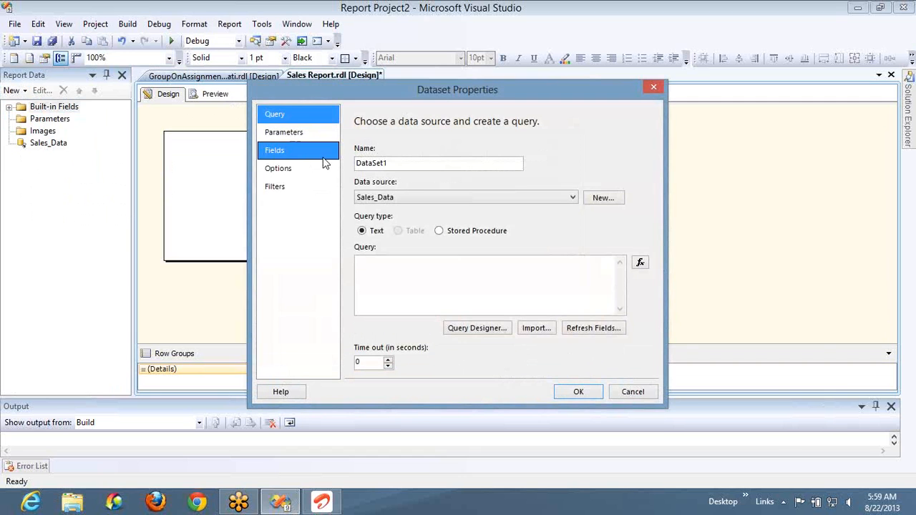
{"action": "double_click", "coordinate": [402, 161]}
{"action": "type", "text": "Sales_DS"}
{"action": "left_click", "coordinate": [399, 276]}
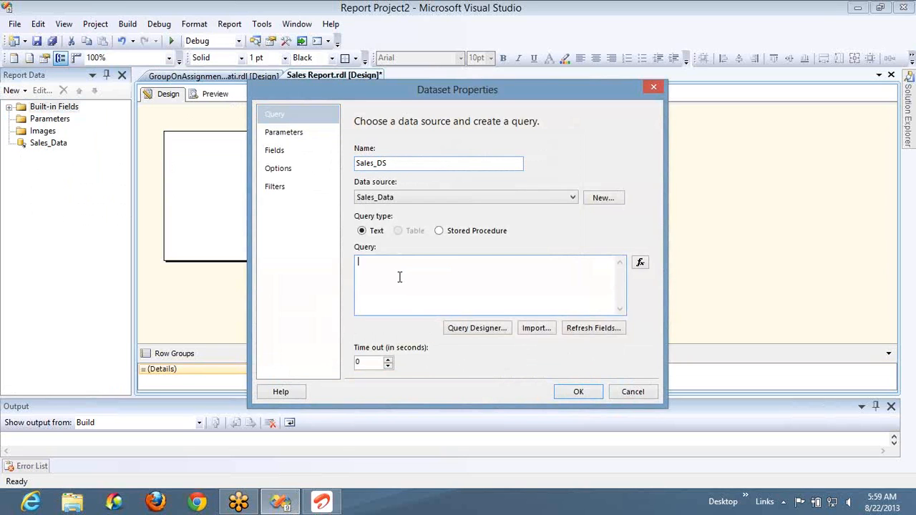
{"action": "key", "text": "ctrl+v"}
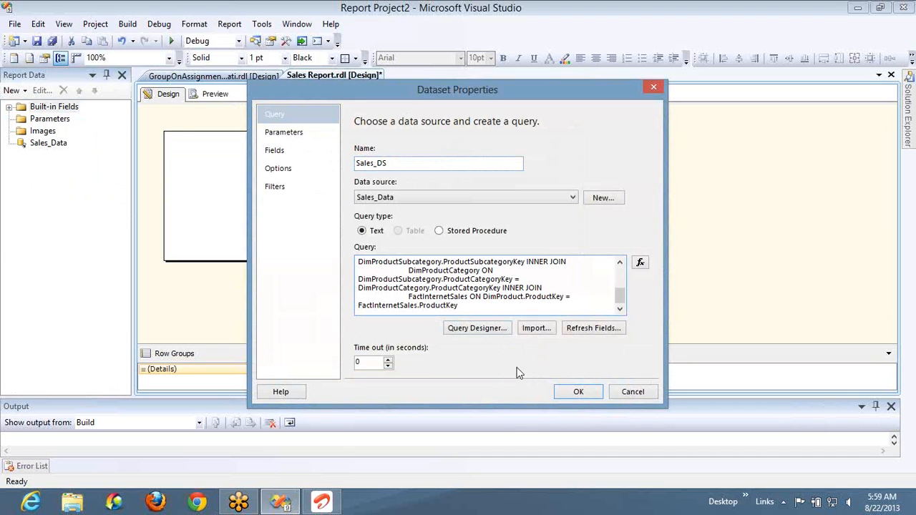
{"action": "left_click", "coordinate": [578, 391]}
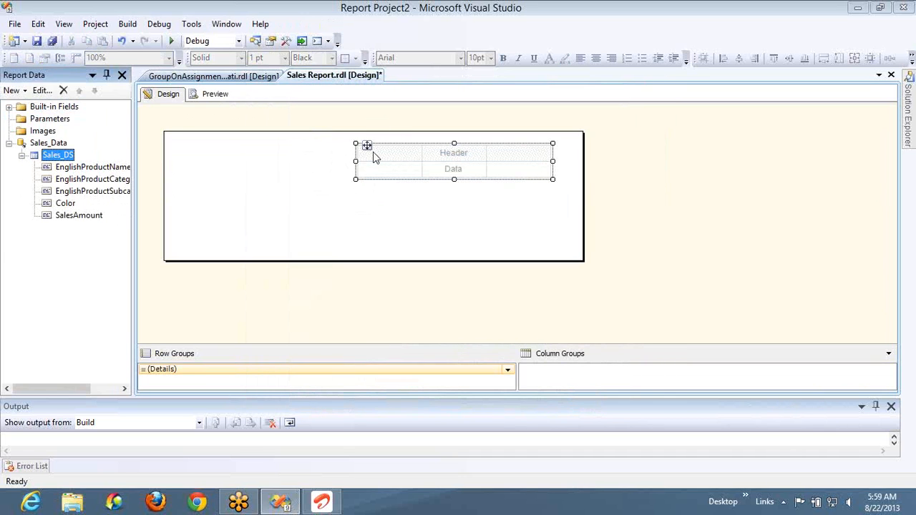
- Move the table to the upper-left corner of the report body
{"action": "key", "text": "Up"}
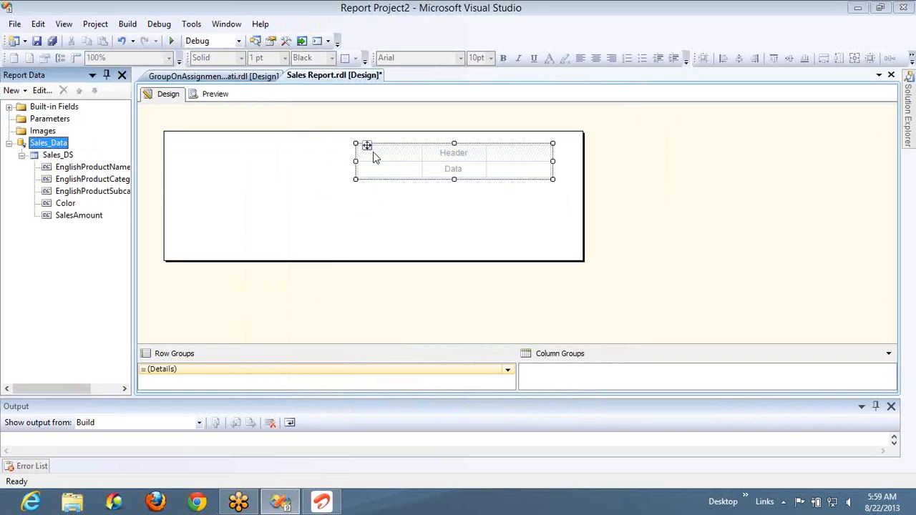
{"action": "left_click", "coordinate": [372, 151]}
{"action": "key", "text": "Up"}
{"action": "key", "text": "Up"}
{"action": "key", "text": "Left"}
{"action": "key", "text": "Left"}
{"action": "key", "text": "Left"}
{"action": "key", "text": "Left"}
{"action": "key", "text": "Left"}
{"action": "key", "text": "Left"}
{"action": "key", "text": "Left"}
{"action": "key", "text": "Left"}
{"action": "key", "text": "Left"}
{"action": "key", "text": "Left"}
{"action": "key", "text": "Left"}
{"action": "key", "text": "Left"}
{"action": "key", "text": "Left"}
{"action": "key", "text": "Left"}
{"action": "key", "text": "Left"}
{"action": "key", "text": "Left"}
{"action": "key", "text": "Left"}
{"action": "key", "text": "Left"}
{"action": "key", "text": "Left"}
{"action": "key", "text": "Left"}
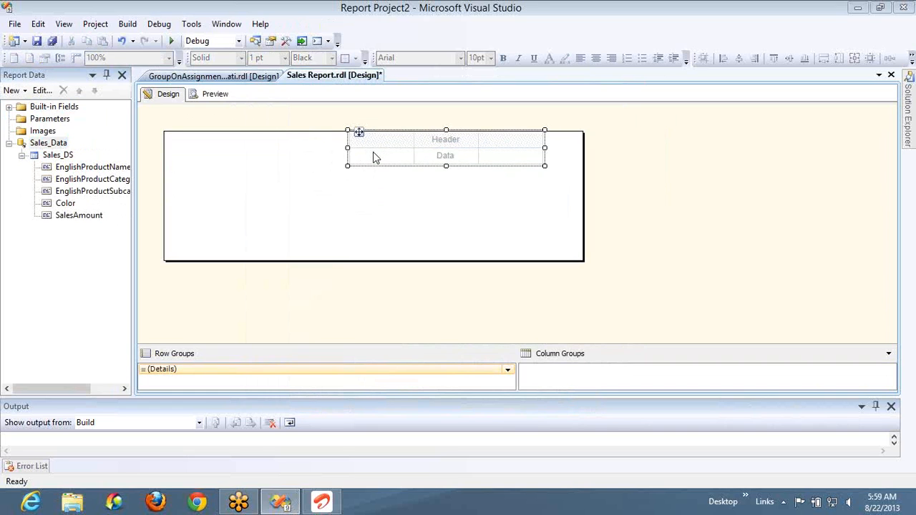
- Insert a matrix below the table and align it with the report body's left edge
{"action": "right_click", "coordinate": [290, 203]}
{"action": "mouse_move", "coordinate": [319, 225]}
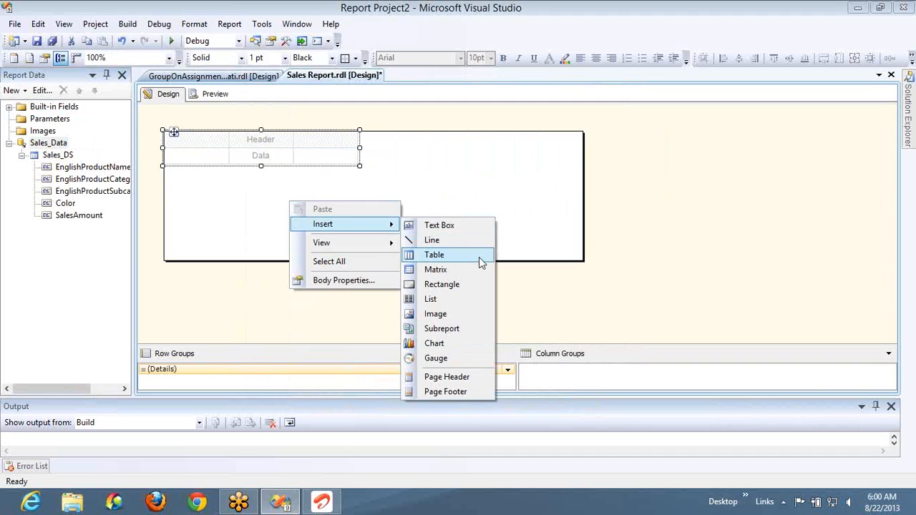
{"action": "left_click", "coordinate": [465, 271]}
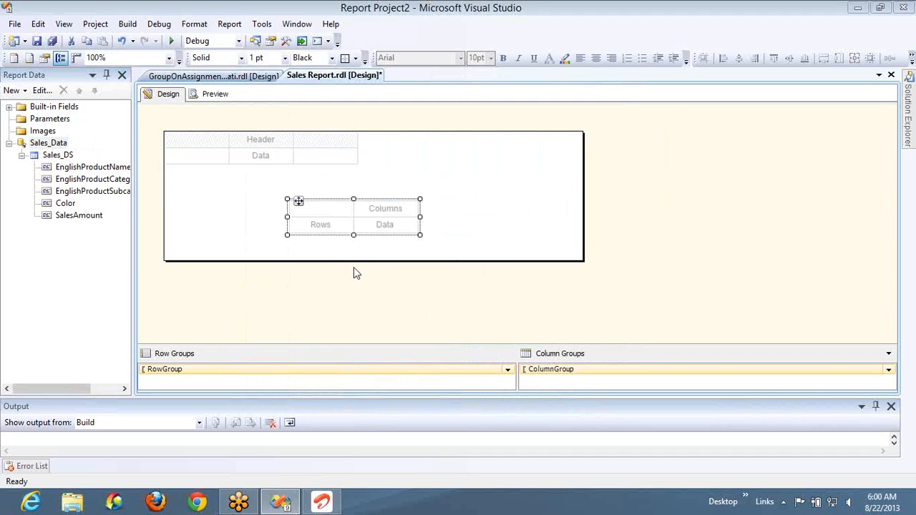
{"action": "key", "text": "Left"}
{"action": "key", "text": "Left"}
{"action": "key", "text": "Left"}
{"action": "key", "text": "Left"}
{"action": "key", "text": "Left"}
{"action": "key", "text": "Left"}
{"action": "key", "text": "Left"}
{"action": "key", "text": "Left"}
{"action": "key", "text": "Left"}
{"action": "key", "text": "Left"}
{"action": "key", "text": "Left"}
{"action": "key", "text": "Left"}
{"action": "key", "text": "Left"}
{"action": "key", "text": "Left"}
{"action": "key", "text": "Left"}
{"action": "key", "text": "Left"}
{"action": "key", "text": "Left"}
{"action": "key", "text": "Left"}
{"action": "key", "text": "Left"}
{"action": "key", "text": "Left"}
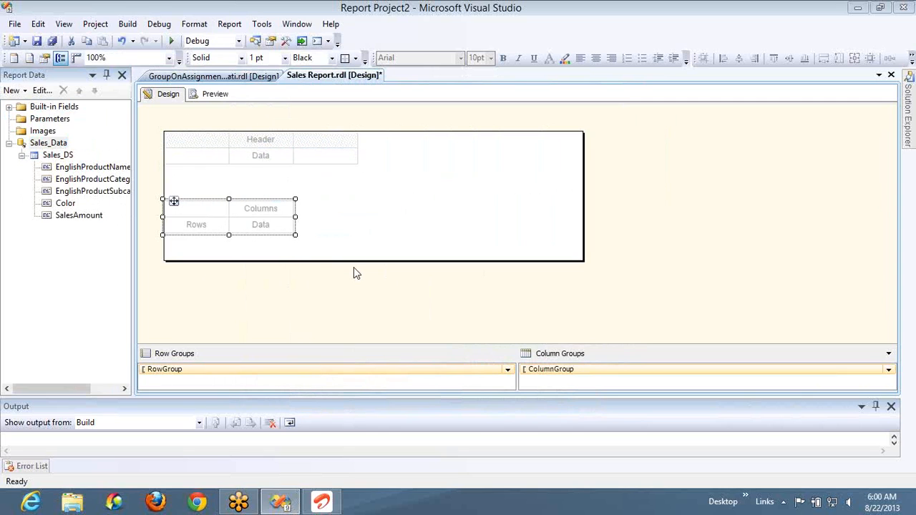
- Widen both matrix columns to match the table's overall width and shrink the report body to fit the two items
{"action": "left_click", "coordinate": [226, 205]}
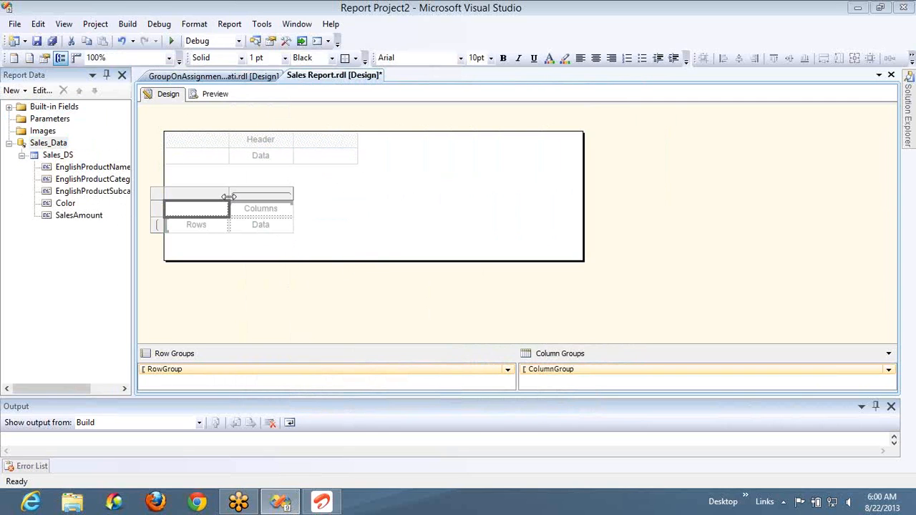
{"action": "left_click_drag", "start_coordinate": [228, 196], "coordinate": [261, 196]}
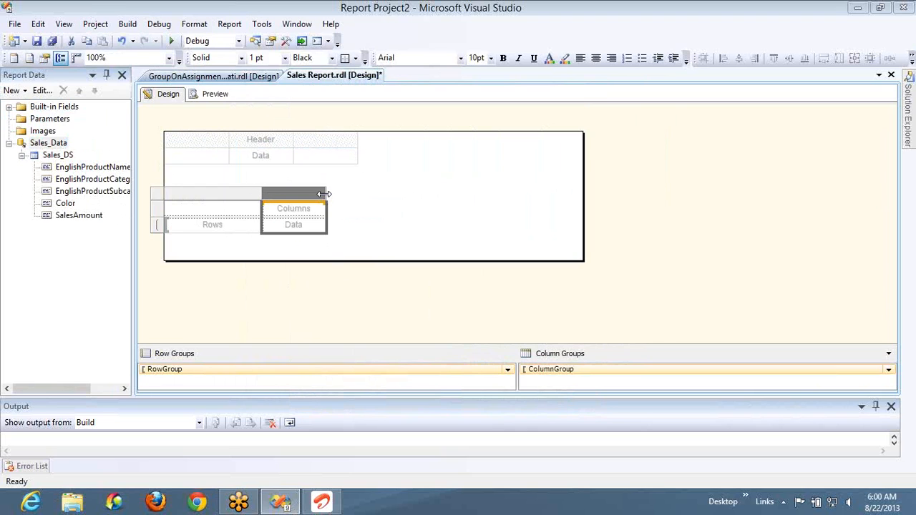
{"action": "left_click_drag", "start_coordinate": [325, 194], "coordinate": [358, 195]}
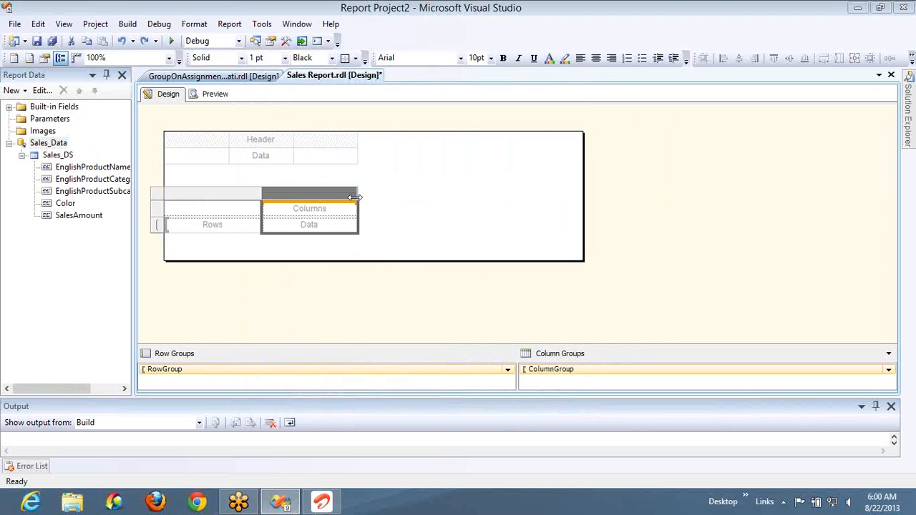
{"action": "left_click_drag", "start_coordinate": [583, 202], "coordinate": [315, 206]}
{"action": "left_click_drag", "start_coordinate": [280, 262], "coordinate": [276, 233]}
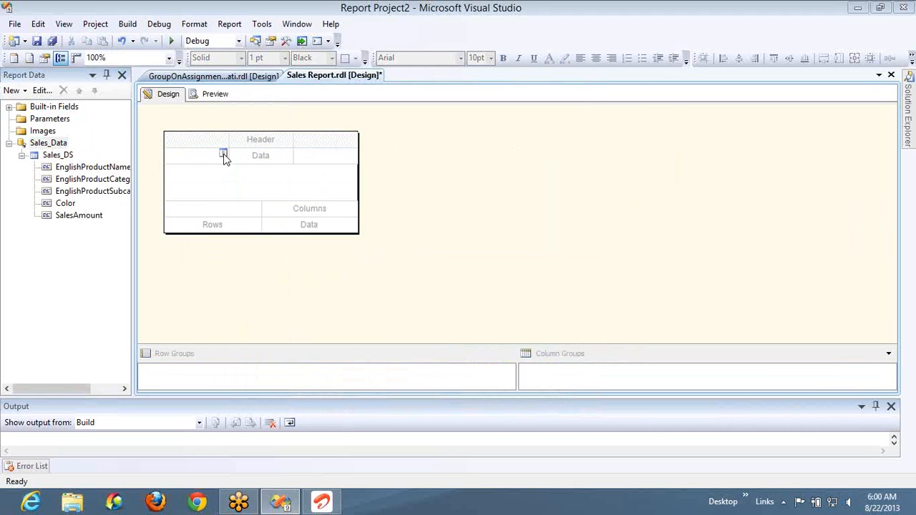
- Fill the table's detail row with the EnglishProductName, Color and SalesAmount fields, one per column
{"action": "left_click", "coordinate": [223, 155]}
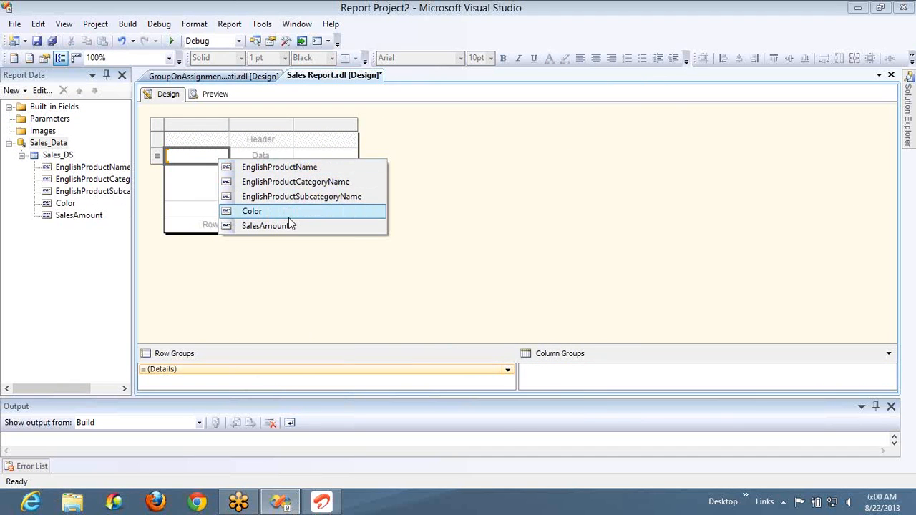
{"action": "left_click", "coordinate": [284, 166]}
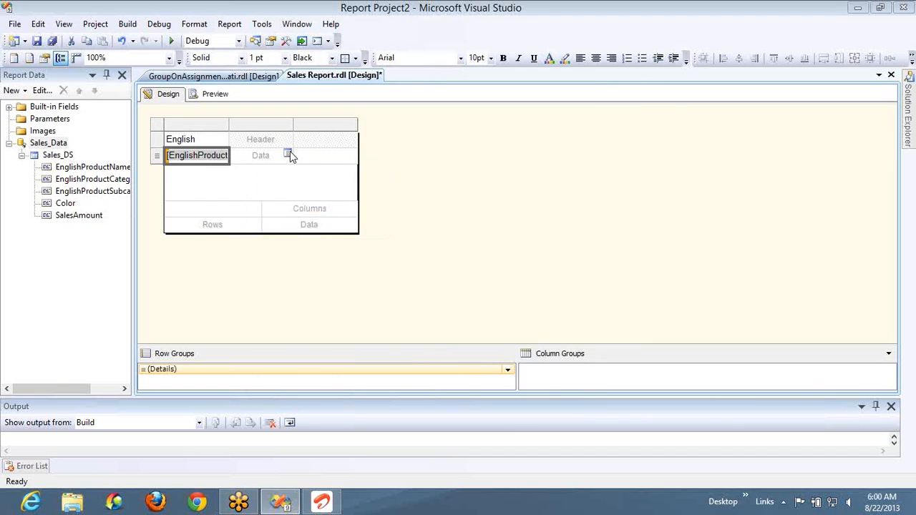
{"action": "left_click", "coordinate": [288, 154]}
{"action": "left_click", "coordinate": [323, 214]}
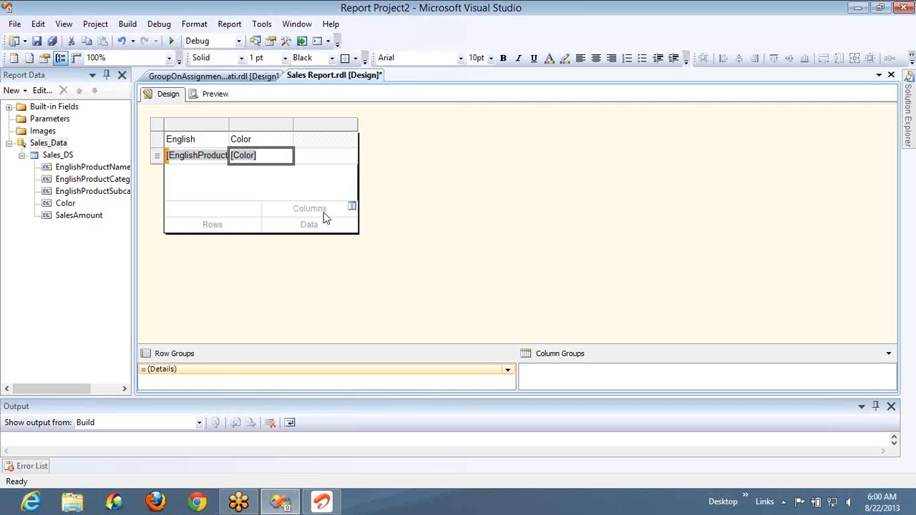
{"action": "left_click", "coordinate": [352, 155]}
{"action": "left_click", "coordinate": [383, 224]}
- Assign EnglishProductName to the matrix's row group cell and SalesAmount to its data cell
{"action": "left_click", "coordinate": [256, 224]}
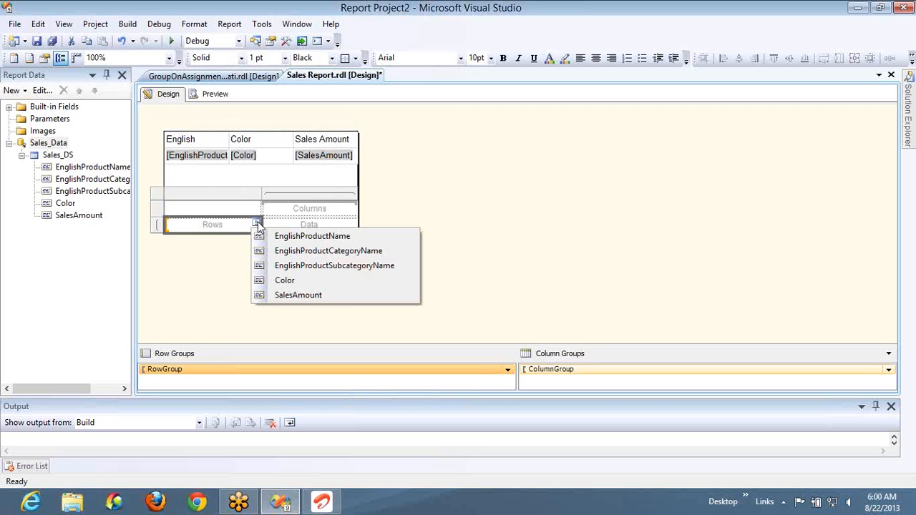
{"action": "left_click", "coordinate": [280, 236]}
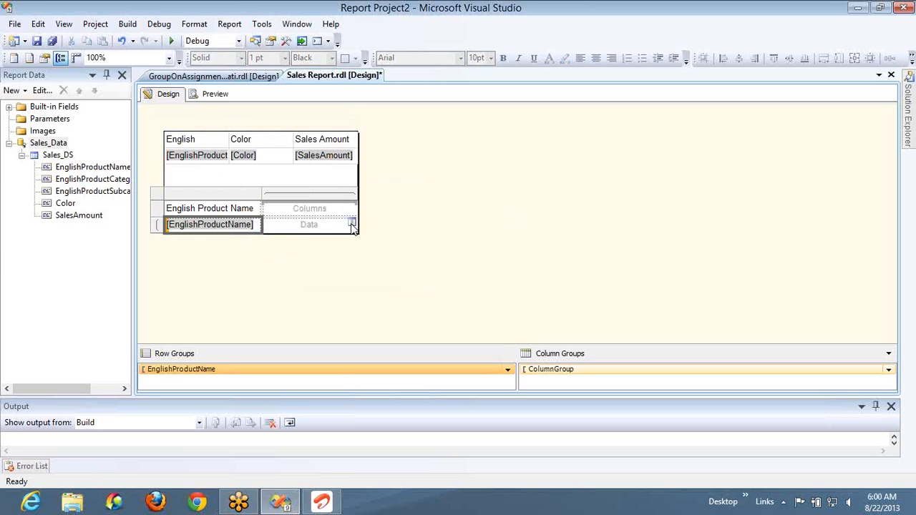
{"action": "left_click", "coordinate": [351, 223]}
{"action": "left_click", "coordinate": [382, 296]}
- Title the matrix's column header Sales and clear the English Product Name text from its corner cell
{"action": "left_click", "coordinate": [334, 207]}
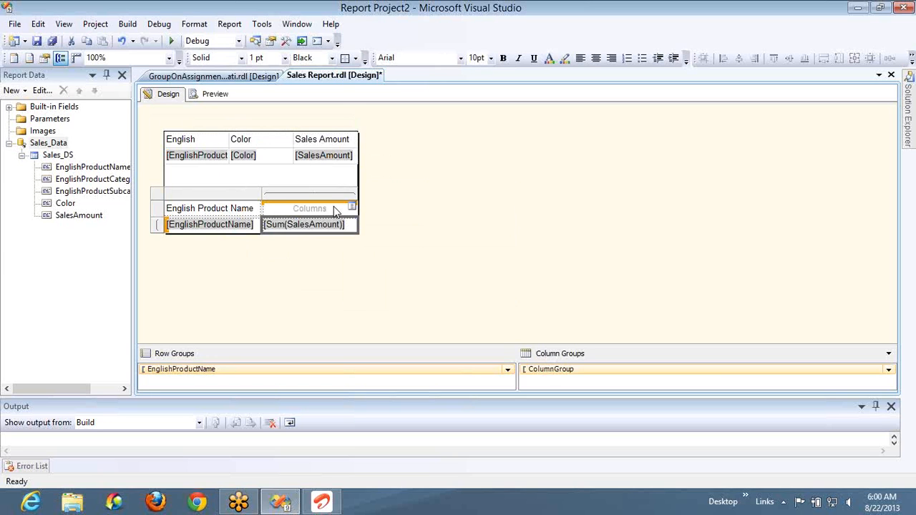
{"action": "type", "text": "Sales"}
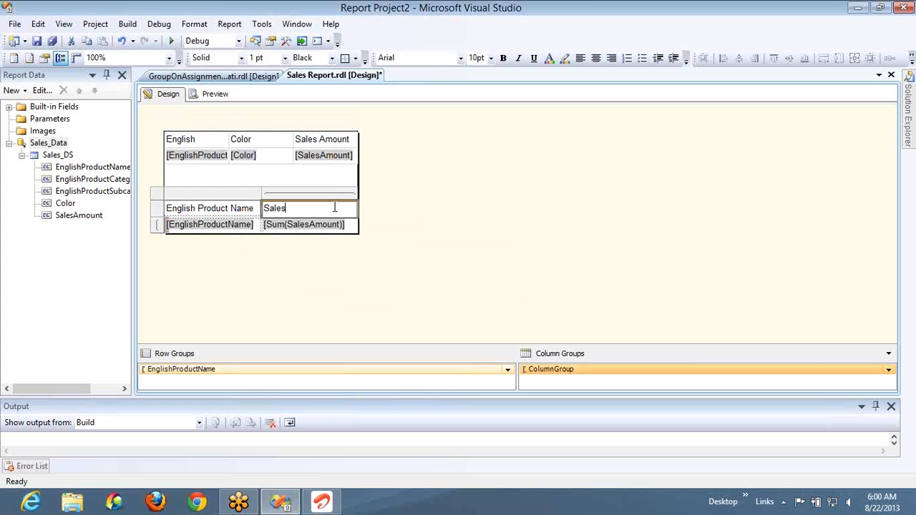
{"action": "left_click", "coordinate": [410, 225]}
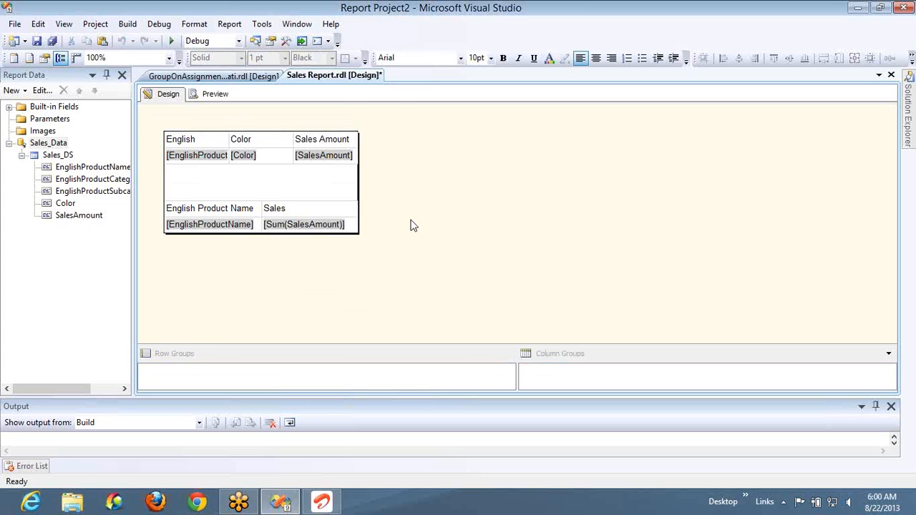
{"action": "left_click", "coordinate": [241, 211]}
{"action": "key", "text": "Delete"}
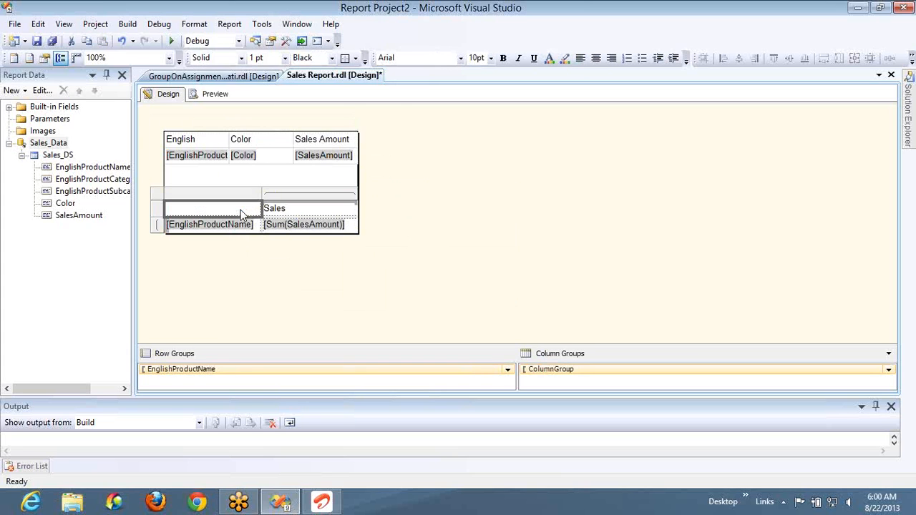
- Make the matrix's Sales header, its EnglishProductName cell and the table's whole header row bold
{"action": "left_click", "coordinate": [296, 208]}
{"action": "key", "text": "ctrl+b"}
{"action": "left_click", "coordinate": [225, 226]}
{"action": "key", "text": "ctrl+b"}
{"action": "left_click", "coordinate": [208, 139]}
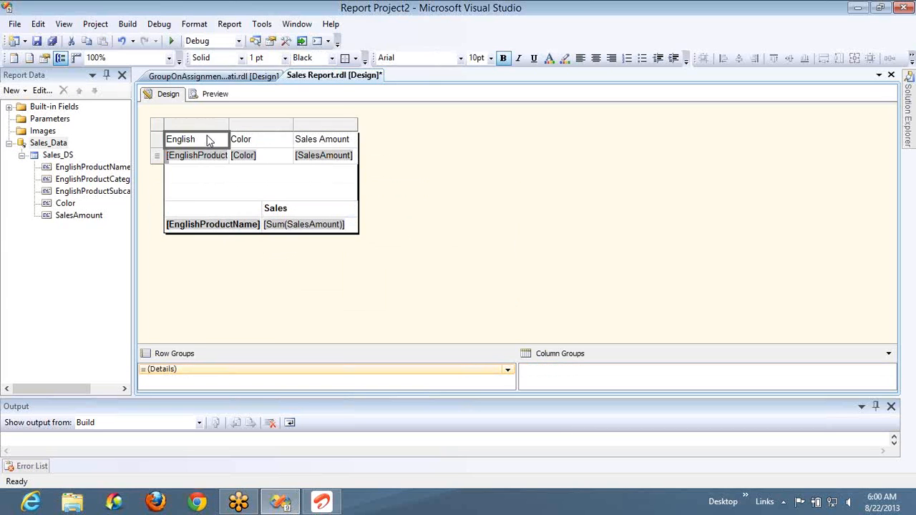
{"action": "left_click", "coordinate": [344, 140], "text": "shift"}
{"action": "key", "text": "ctrl+b"}
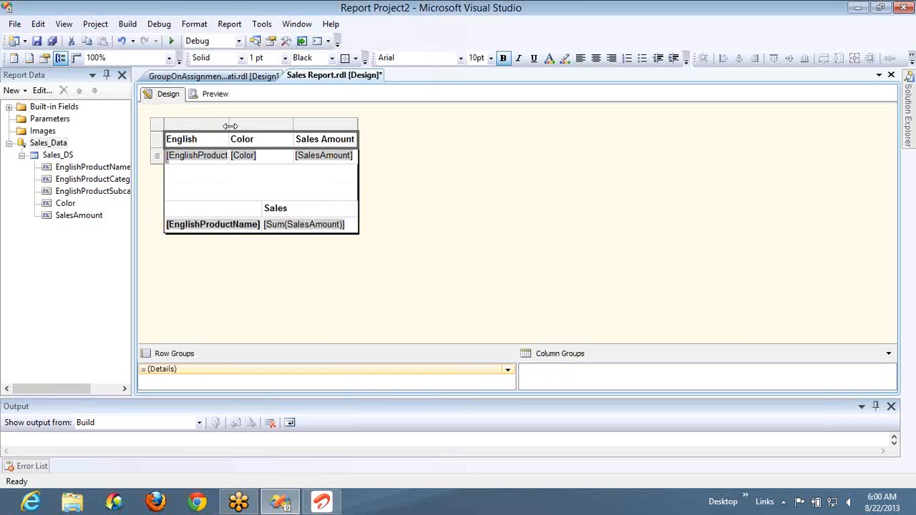
- Widen the table's product name column to fit its text and the matrix's first column so both items have equal width
{"action": "left_click_drag", "start_coordinate": [229, 126], "coordinate": [309, 129]}
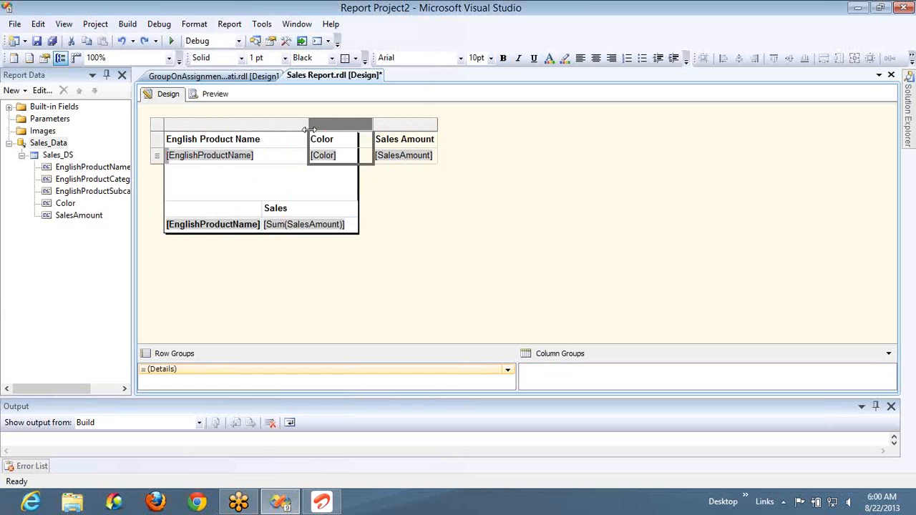
{"action": "left_click", "coordinate": [246, 213]}
{"action": "left_click_drag", "start_coordinate": [263, 194], "coordinate": [308, 194]}
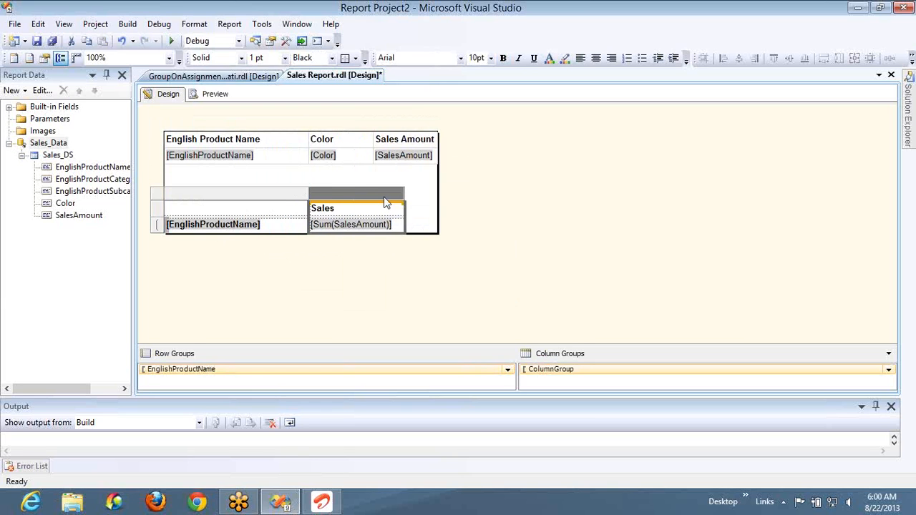
{"action": "left_click_drag", "start_coordinate": [308, 194], "coordinate": [352, 194]}
{"action": "key", "text": "ctrl+z"}
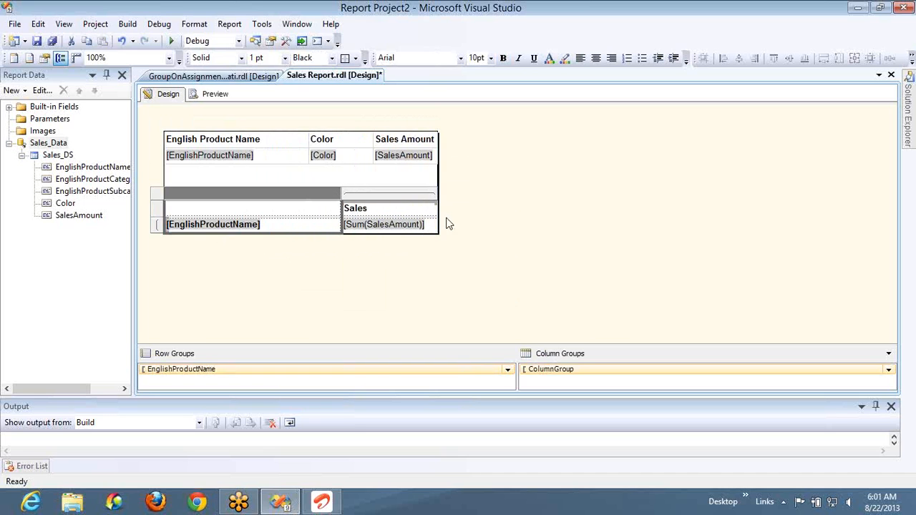
{"action": "left_click", "coordinate": [481, 222]}
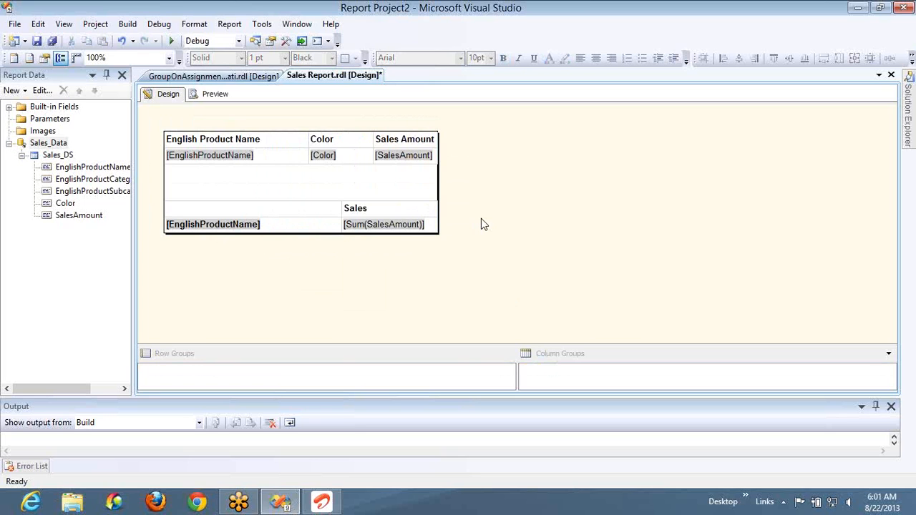
- Right-align the header and data cells of the matrix's Sales column
{"action": "left_click", "coordinate": [394, 206]}
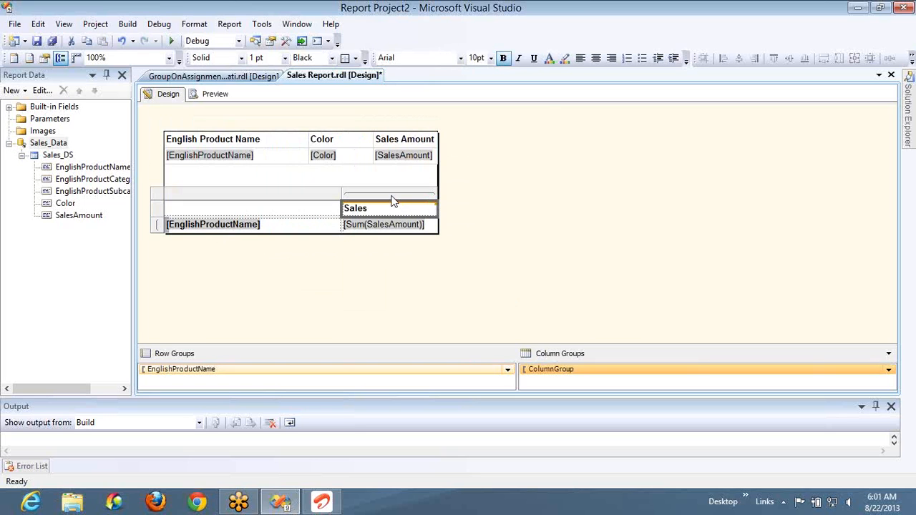
{"action": "left_click", "coordinate": [392, 194]}
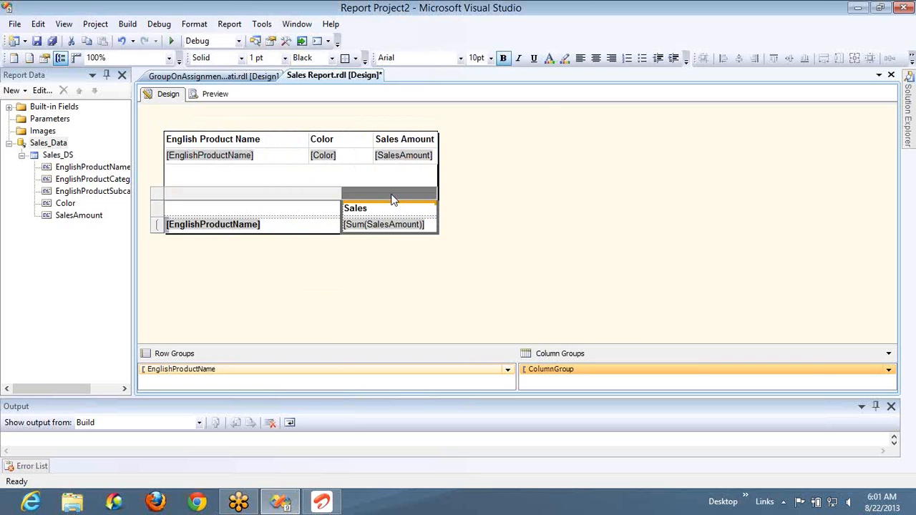
{"action": "left_click", "coordinate": [612, 59]}
- Preview the report and examine the end of the table and the matrix on the last page
{"action": "left_click", "coordinate": [212, 95]}
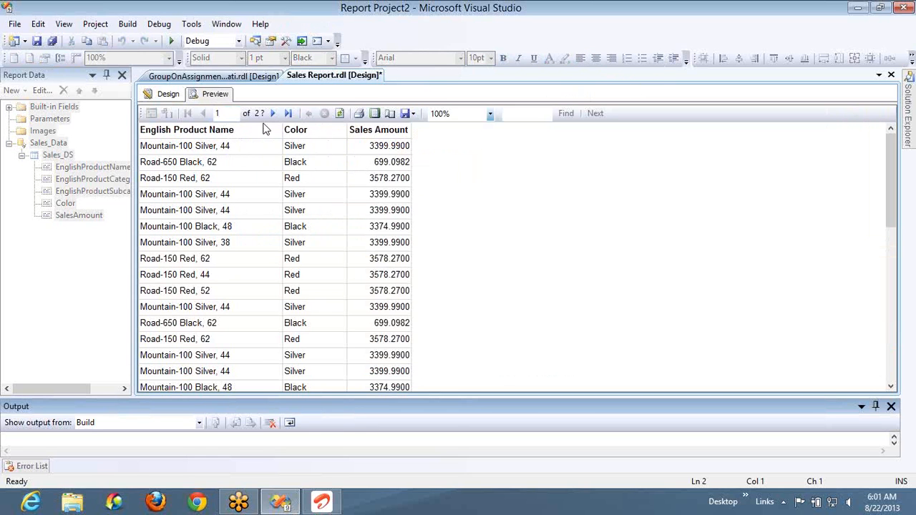
{"action": "left_click", "coordinate": [288, 114]}
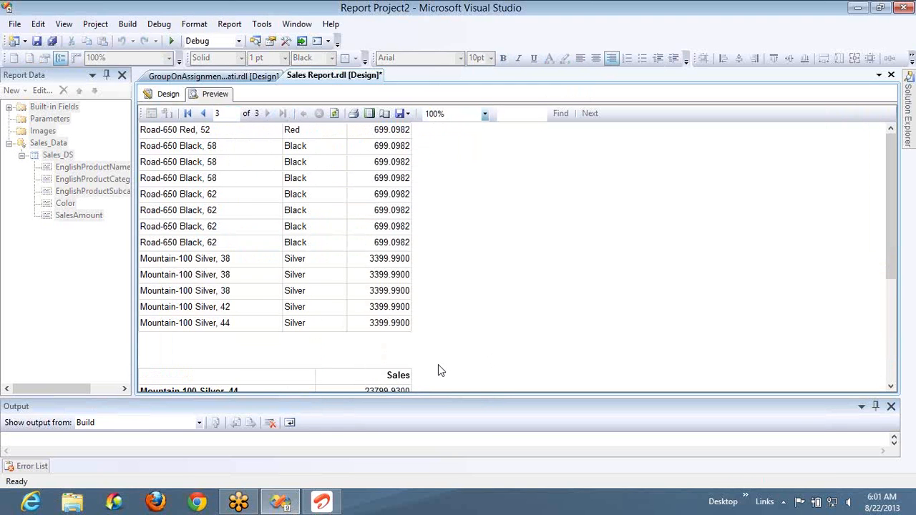
{"action": "scroll", "coordinate": [440, 370], "scroll_direction": "down", "scroll_amount": 6}
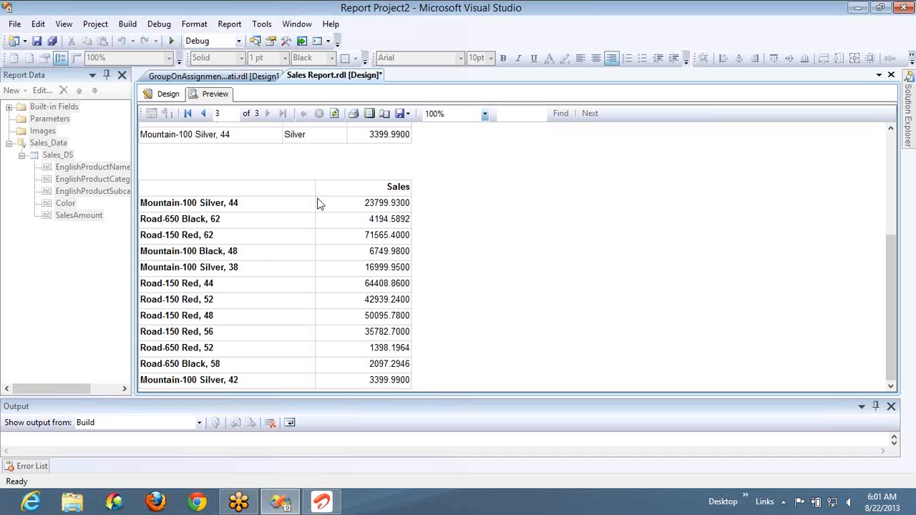
- Return to the report design and inspect the group expressions of the table's Details row group without changing them
{"action": "left_click", "coordinate": [168, 94]}
{"action": "left_click", "coordinate": [222, 157]}
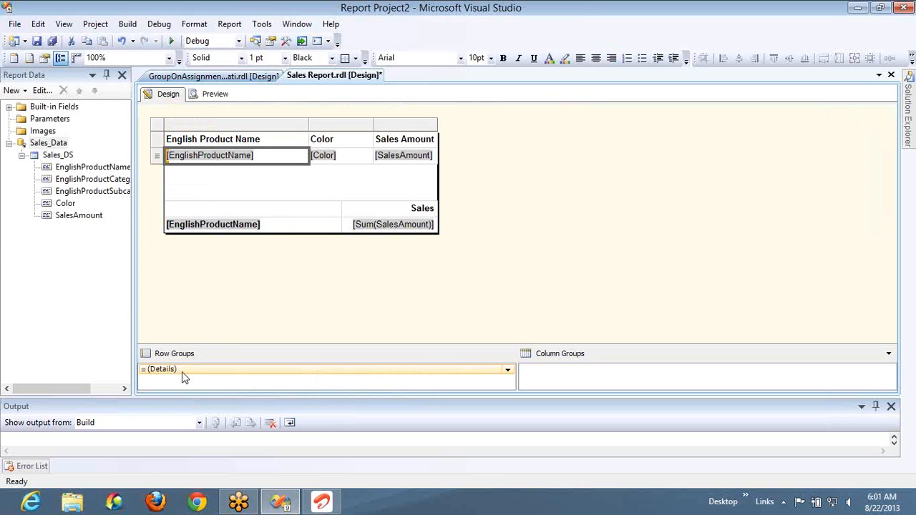
{"action": "double_click", "coordinate": [182, 377]}
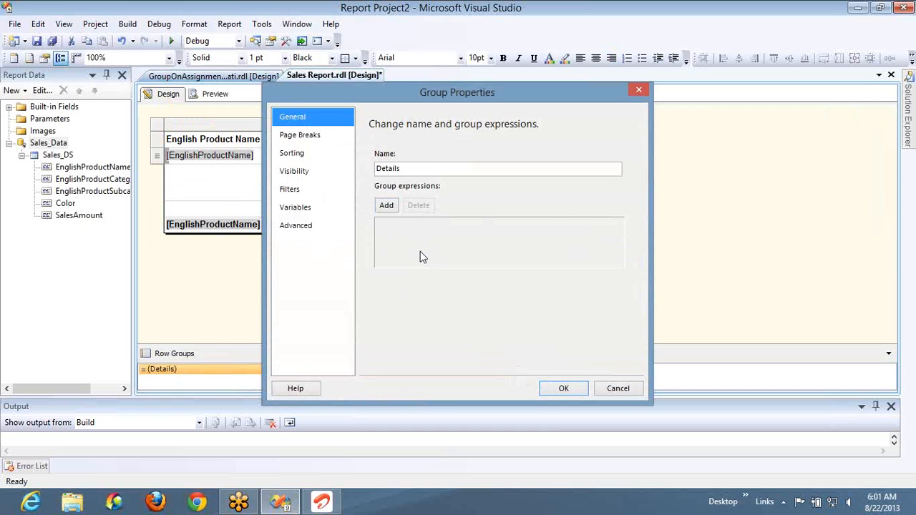
{"action": "left_click", "coordinate": [639, 89]}
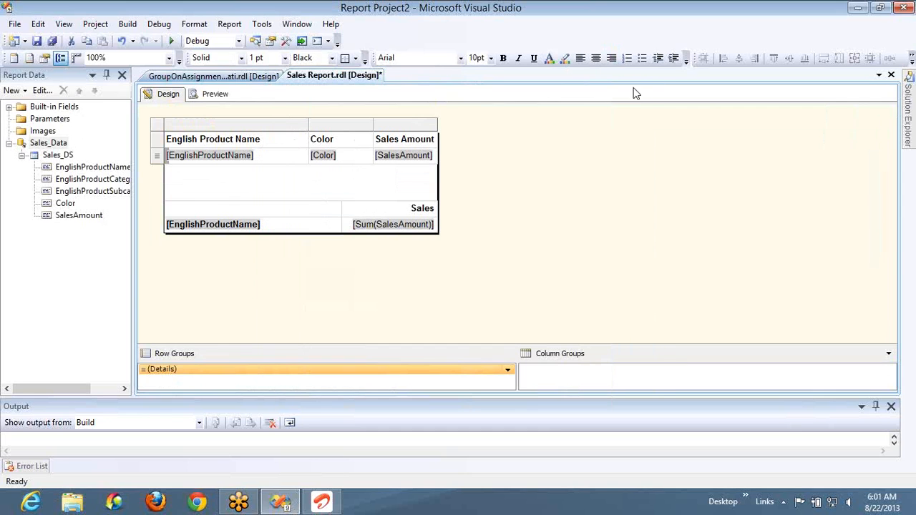
{"action": "left_click", "coordinate": [422, 140]}
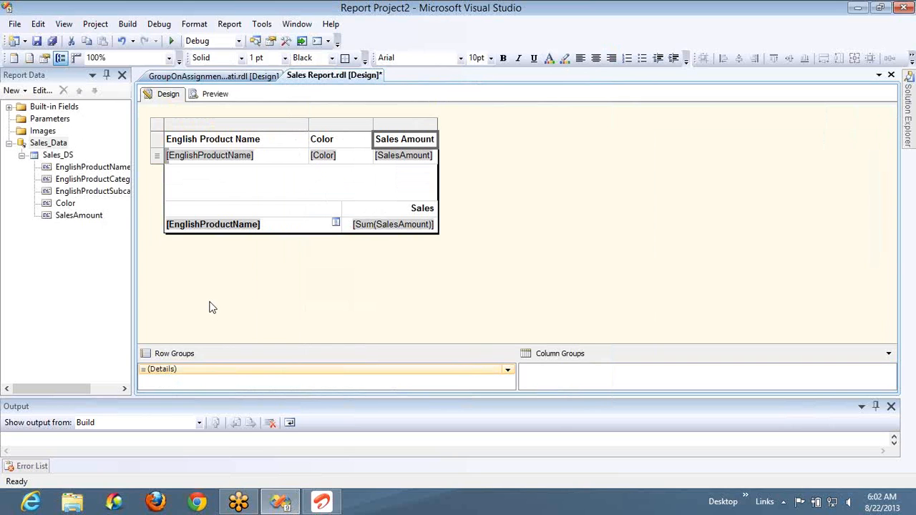
{"action": "left_click", "coordinate": [211, 373]}
{"action": "double_click", "coordinate": [211, 372]}
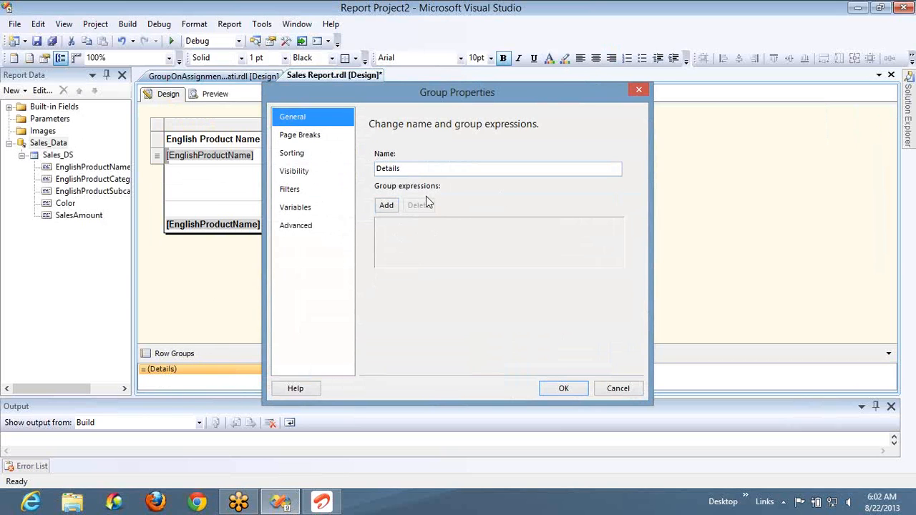
{"action": "left_click", "coordinate": [607, 392]}
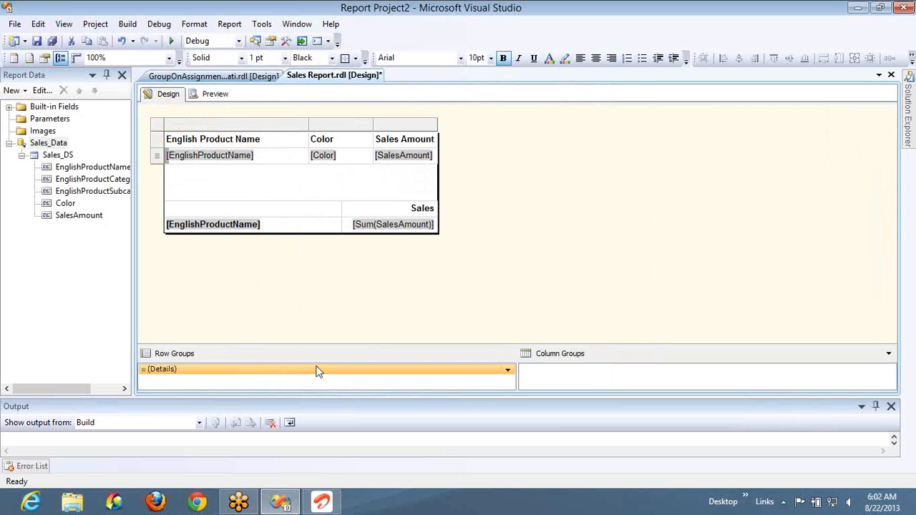
- Inspect the group expression of the matrix's EnglishProductName row group without changing it
{"action": "left_click", "coordinate": [260, 206]}
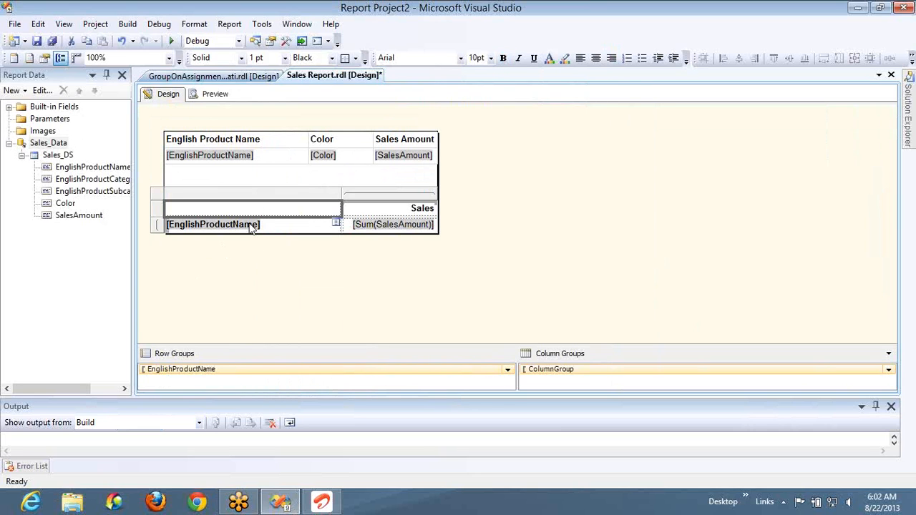
{"action": "double_click", "coordinate": [288, 365]}
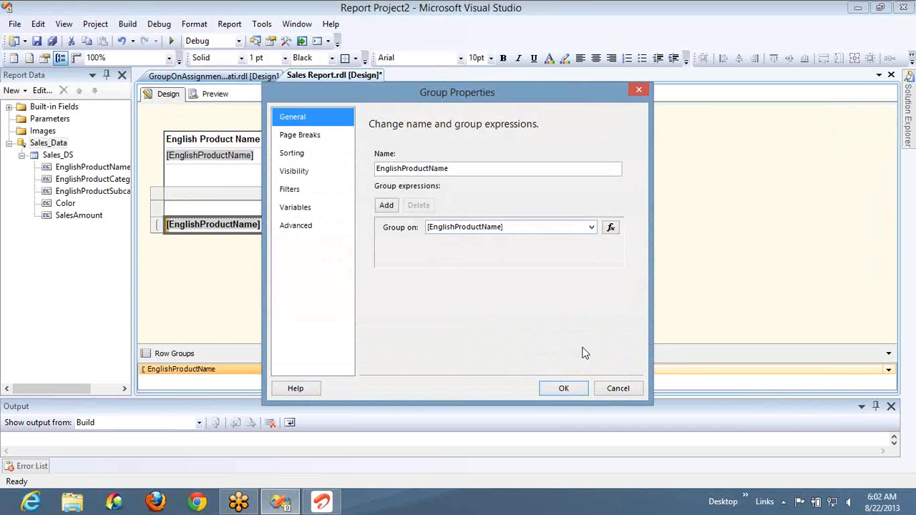
{"action": "left_click", "coordinate": [616, 388]}
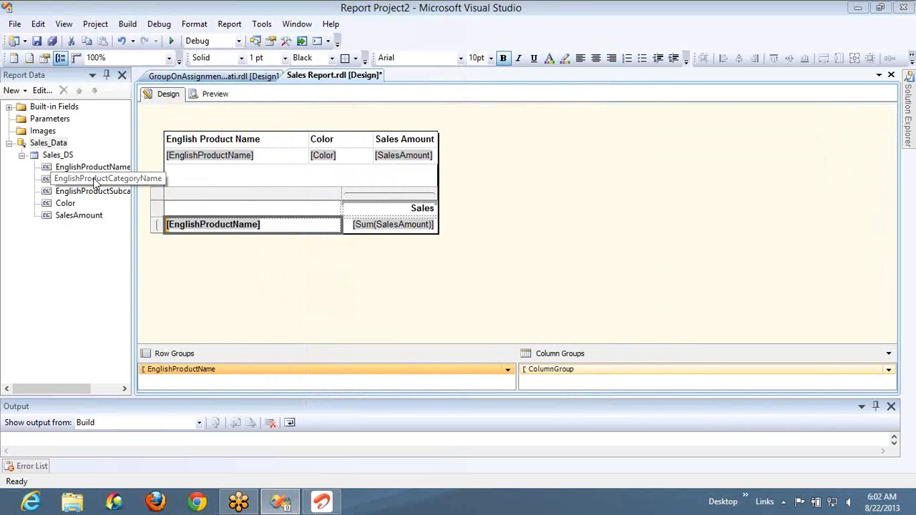
- Add EnglishProductCategoryName as the matrix's outer row group, widen its column to fit the field name and clear its header text
{"action": "left_click_drag", "start_coordinate": [96, 184], "coordinate": [172, 227]}
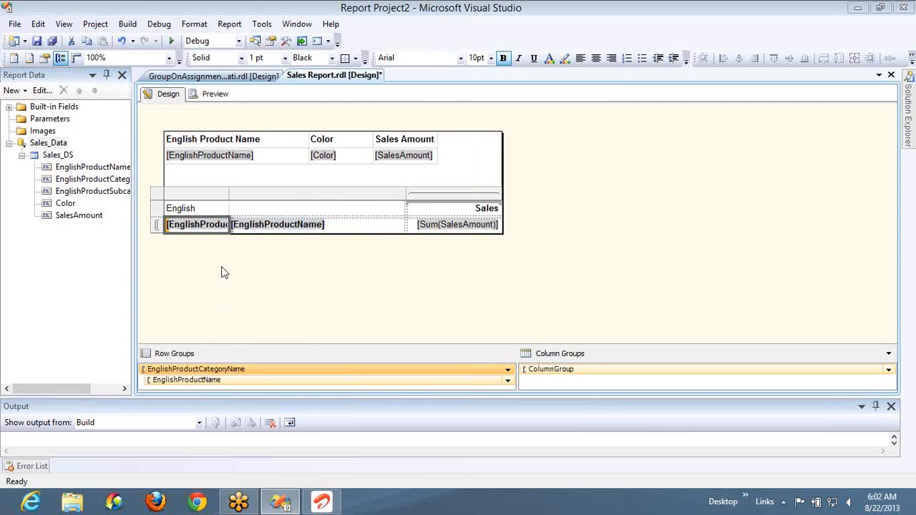
{"action": "left_click_drag", "start_coordinate": [228, 195], "coordinate": [299, 195]}
{"action": "left_click", "coordinate": [287, 212]}
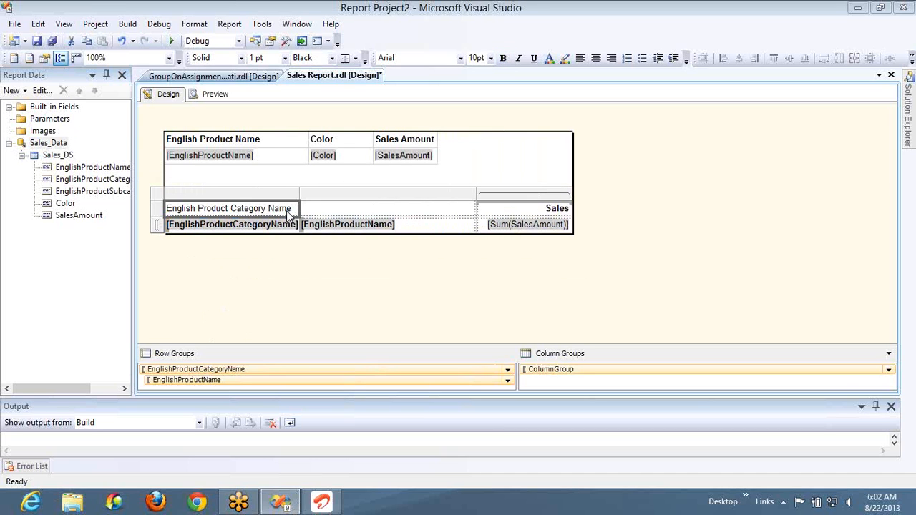
{"action": "key", "text": "Delete"}
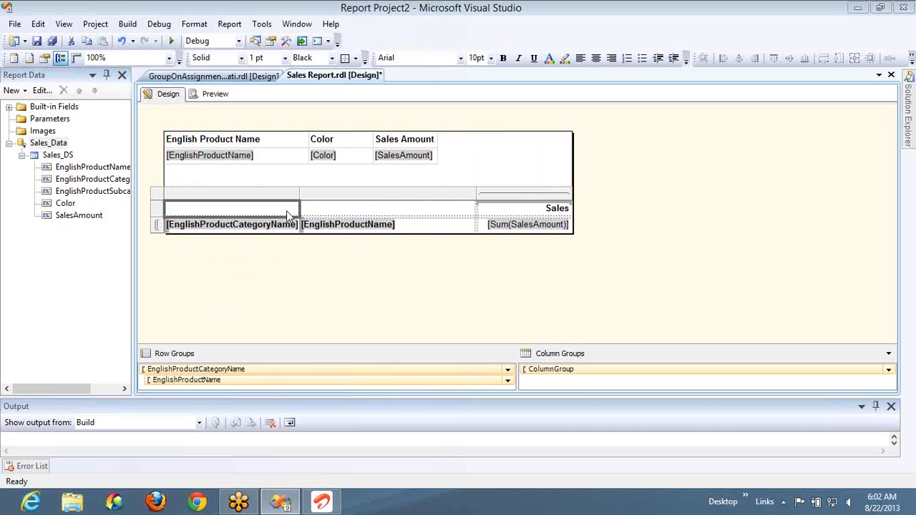
- Check the group expressions of the matrix's EnglishProductCategoryName and EnglishProductName row groups
{"action": "double_click", "coordinate": [268, 371]}
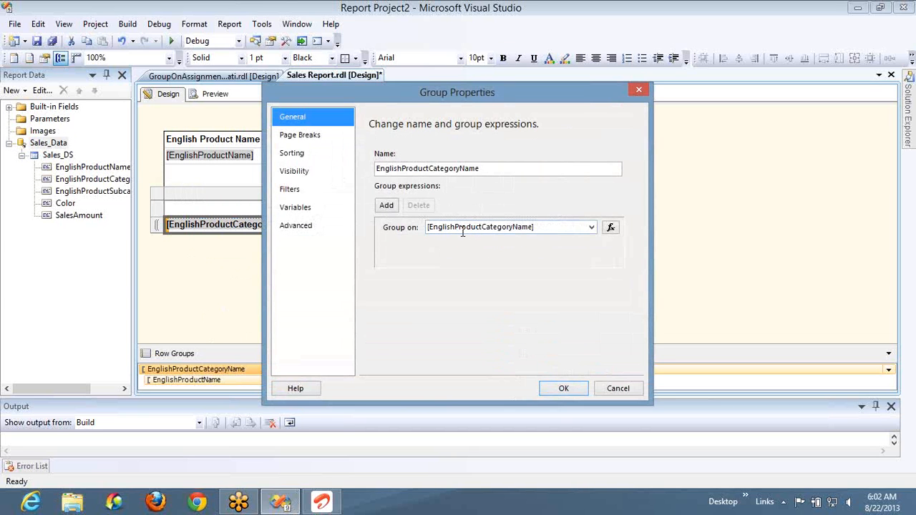
{"action": "left_click", "coordinate": [618, 388]}
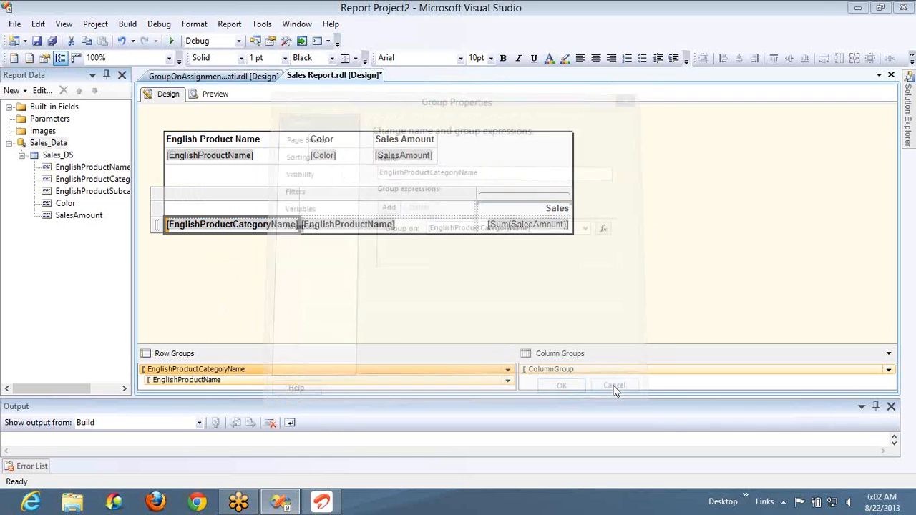
{"action": "double_click", "coordinate": [214, 381]}
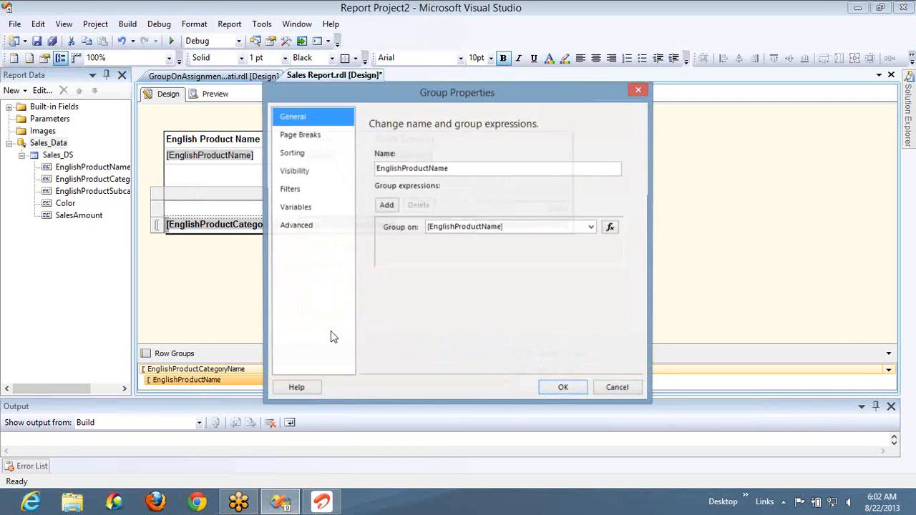
- Close the group properties without changes, hide the Output window and enlarge the Row Groups and Column Groups area
{"action": "left_click", "coordinate": [631, 389]}
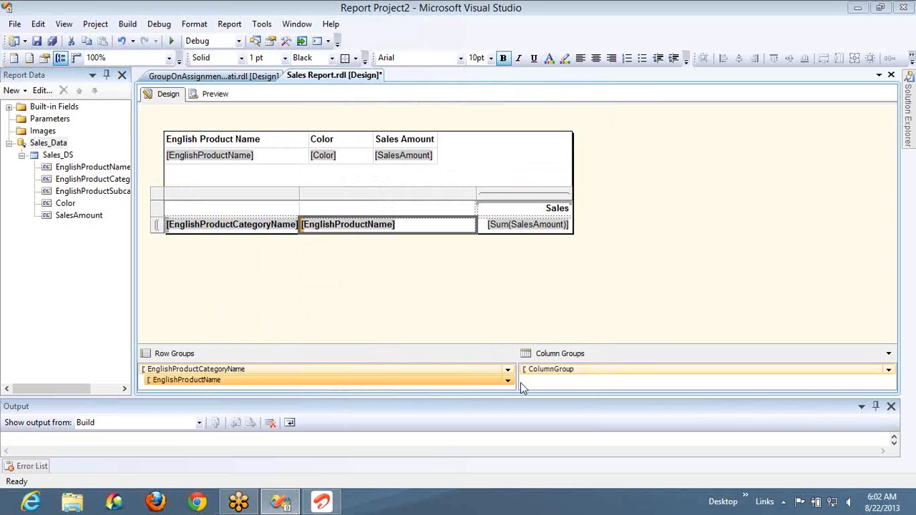
{"action": "left_click", "coordinate": [891, 405]}
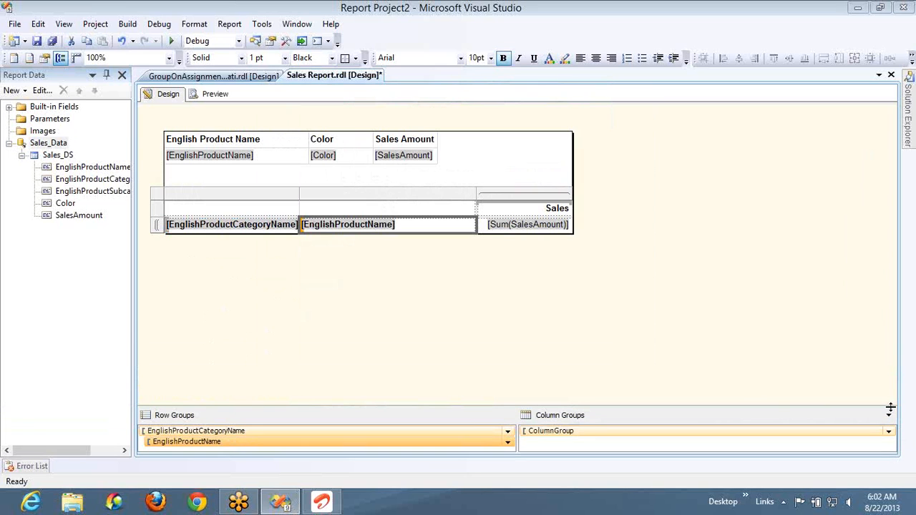
{"action": "left_click_drag", "start_coordinate": [573, 406], "coordinate": [574, 352]}
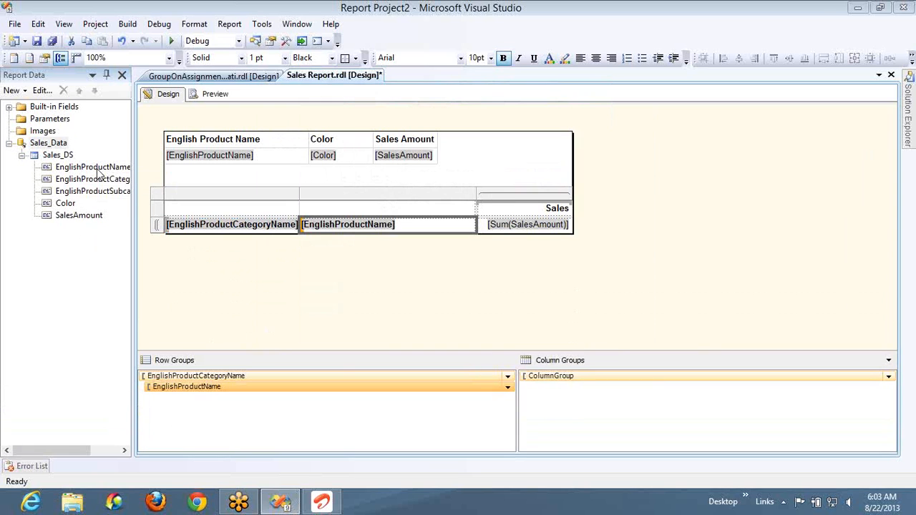
- Add EnglishProductSubcategoryName as a matrix row group between category and product name, widen its column and clear its header text
{"action": "left_click", "coordinate": [98, 172]}
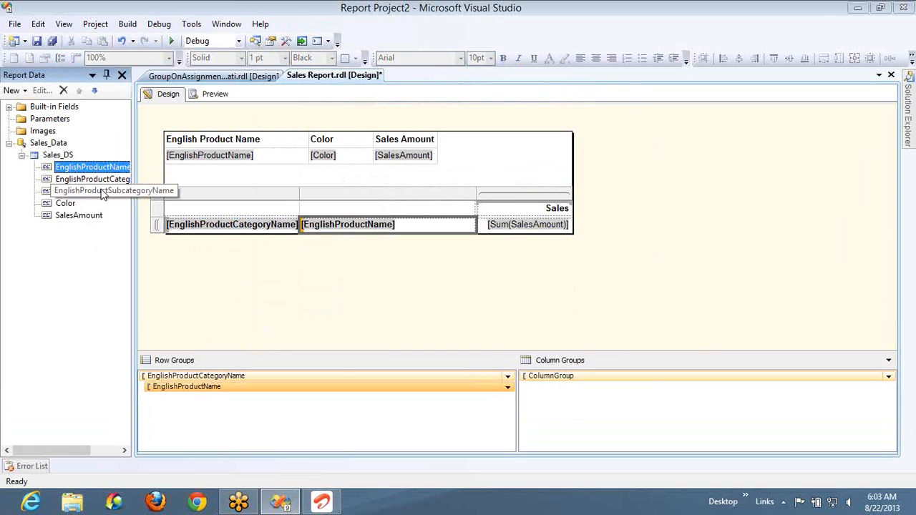
{"action": "mouse_move", "coordinate": [102, 195]}
{"action": "left_mouse_down"}
{"action": "mouse_move", "coordinate": [221, 225]}
{"action": "mouse_move", "coordinate": [290, 222]}
{"action": "mouse_move", "coordinate": [301, 231]}
{"action": "mouse_move", "coordinate": [301, 223]}
{"action": "left_mouse_up"}
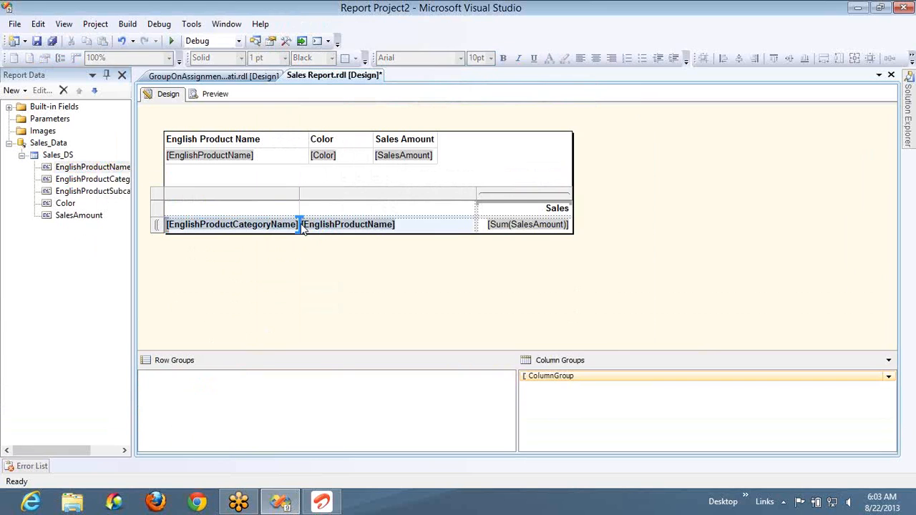
{"action": "left_click_drag", "start_coordinate": [363, 195], "coordinate": [438, 200]}
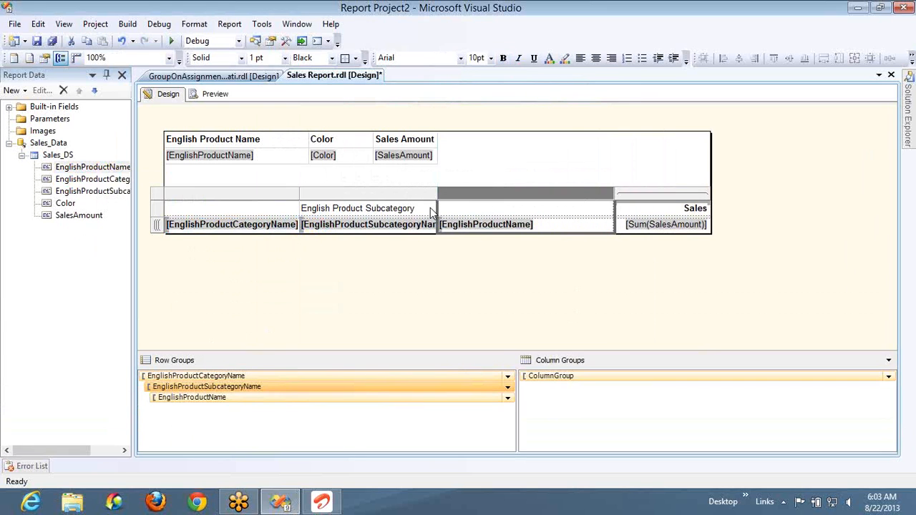
{"action": "left_click", "coordinate": [430, 207]}
{"action": "key", "text": "Delete"}
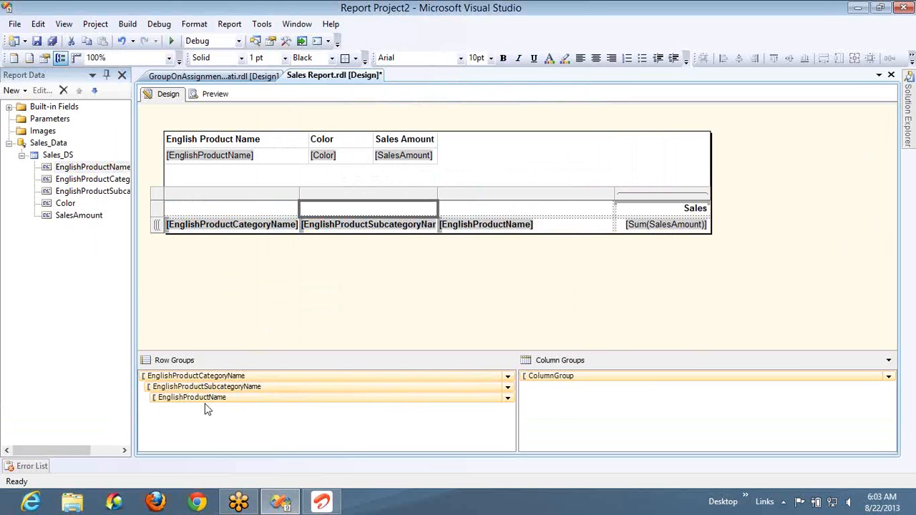
- Delete the product table from the report body, keeping only the matrix
{"action": "left_click", "coordinate": [201, 146]}
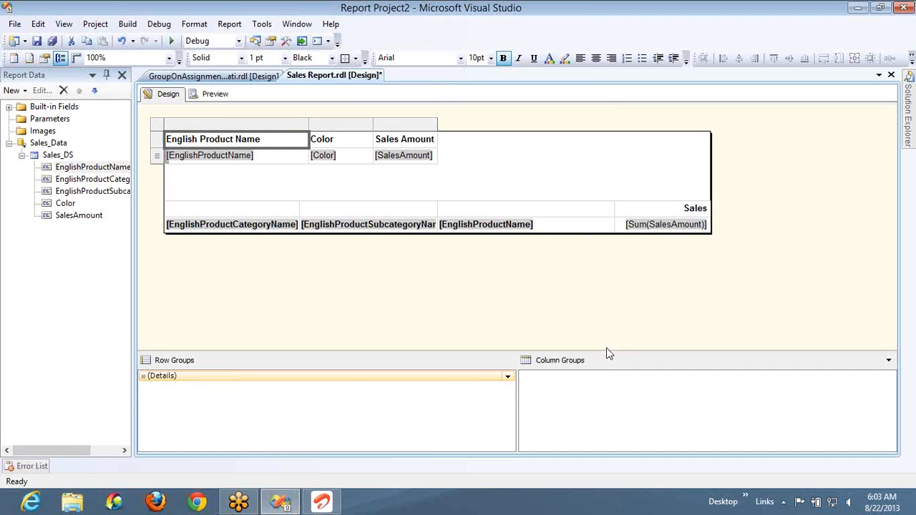
{"action": "left_click", "coordinate": [160, 128]}
{"action": "key", "text": "Delete"}
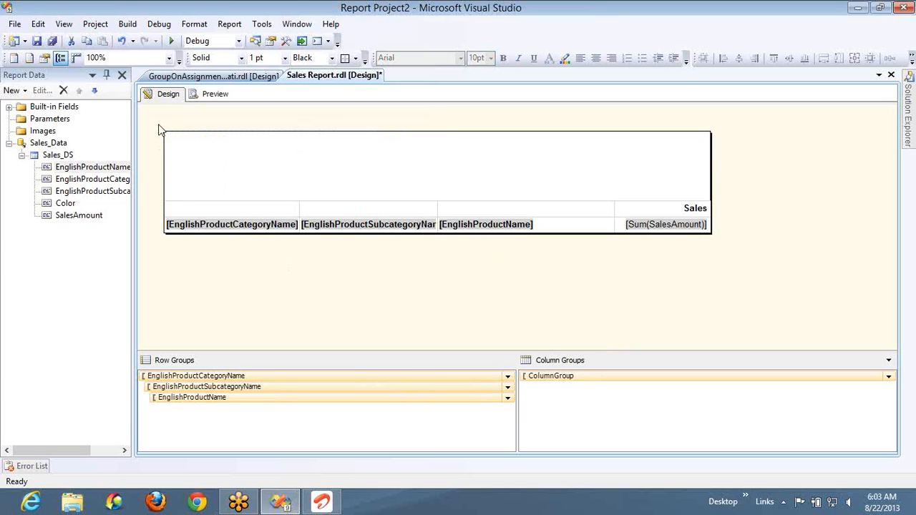
- Move the matrix to the upper edge of the report body and shorten the body to fit it
{"action": "left_click", "coordinate": [191, 206]}
{"action": "left_click", "coordinate": [155, 201]}
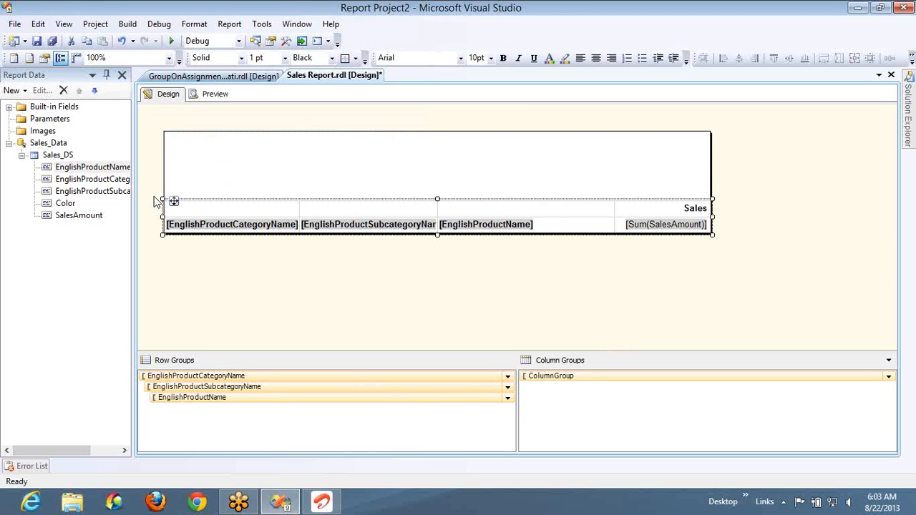
{"action": "left_click_drag", "start_coordinate": [154, 198], "coordinate": [153, 130]}
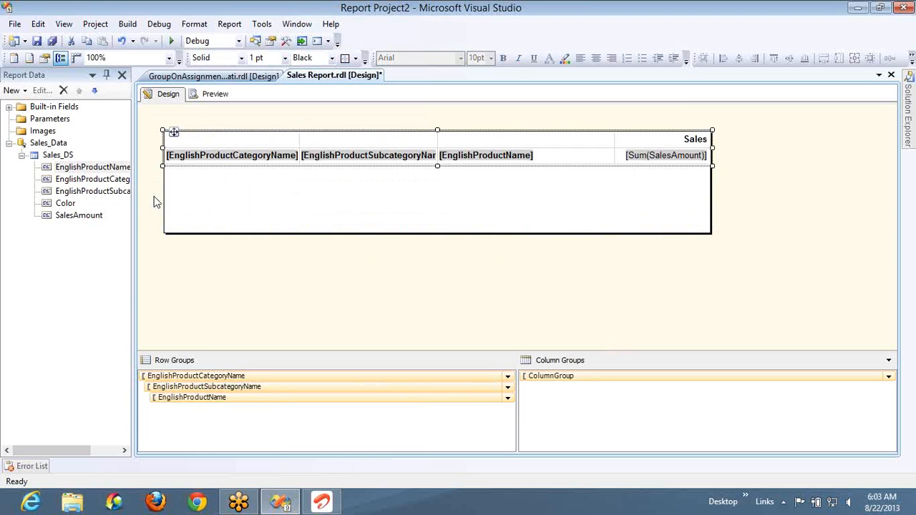
{"action": "left_click_drag", "start_coordinate": [448, 232], "coordinate": [466, 166]}
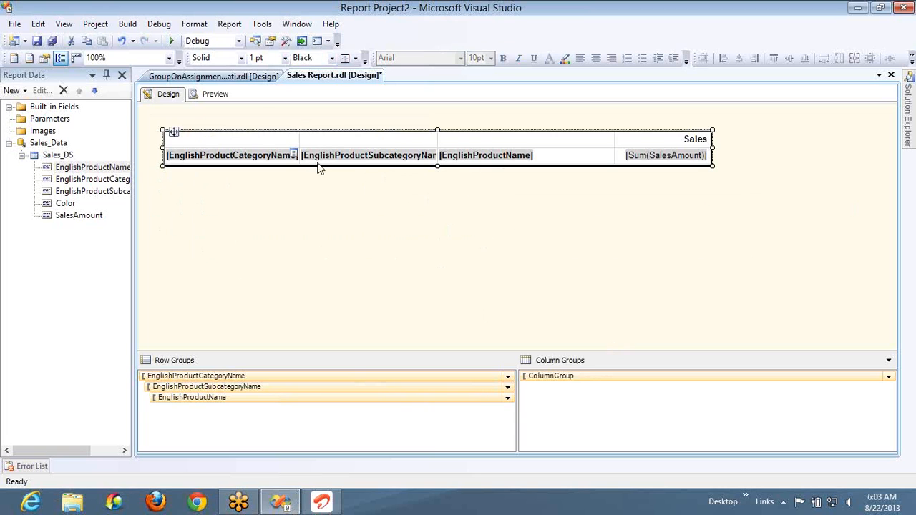
- Preview the report, return to its design and inspect the EnglishProductCategoryName row group's expression, visibility and sorting options without changing them
{"action": "left_click", "coordinate": [212, 95]}
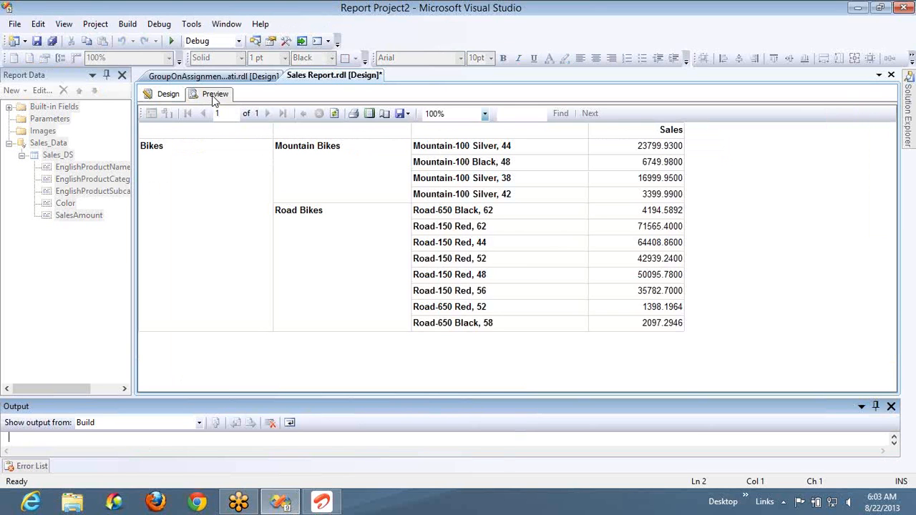
{"action": "left_click", "coordinate": [168, 95]}
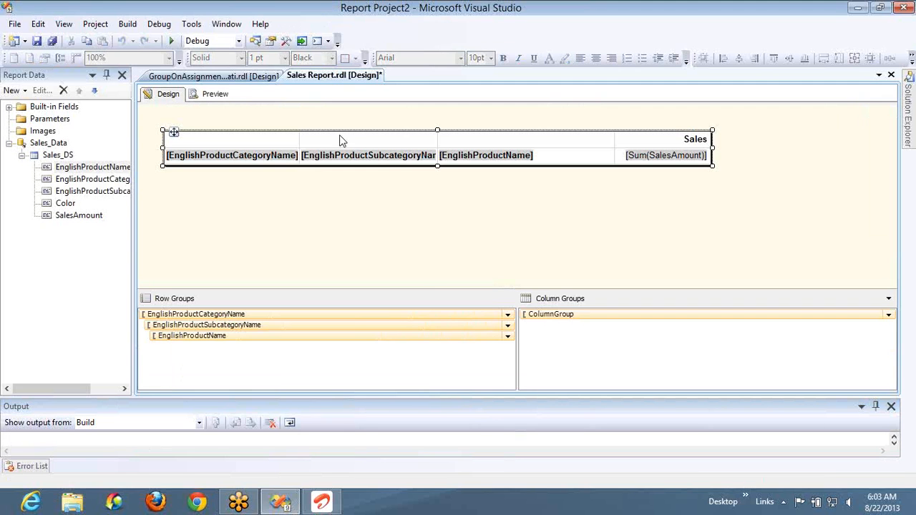
{"action": "double_click", "coordinate": [396, 312]}
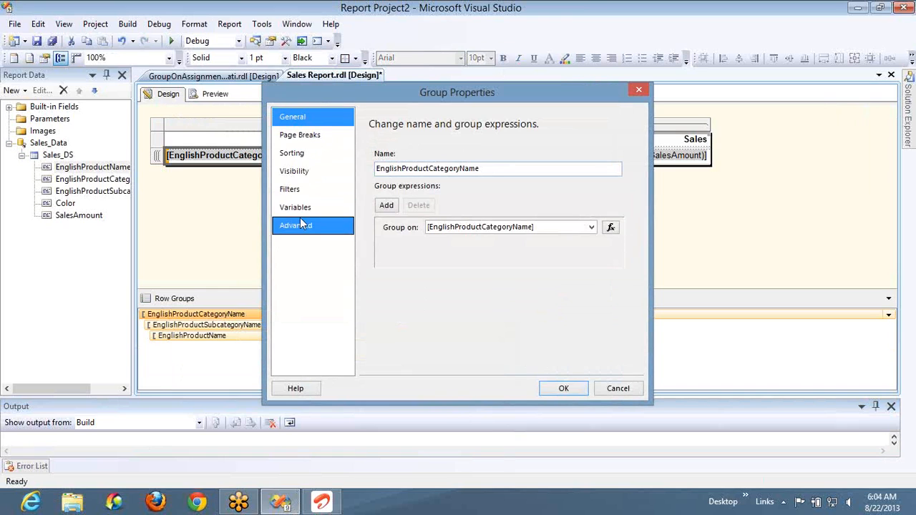
{"action": "left_click", "coordinate": [296, 179]}
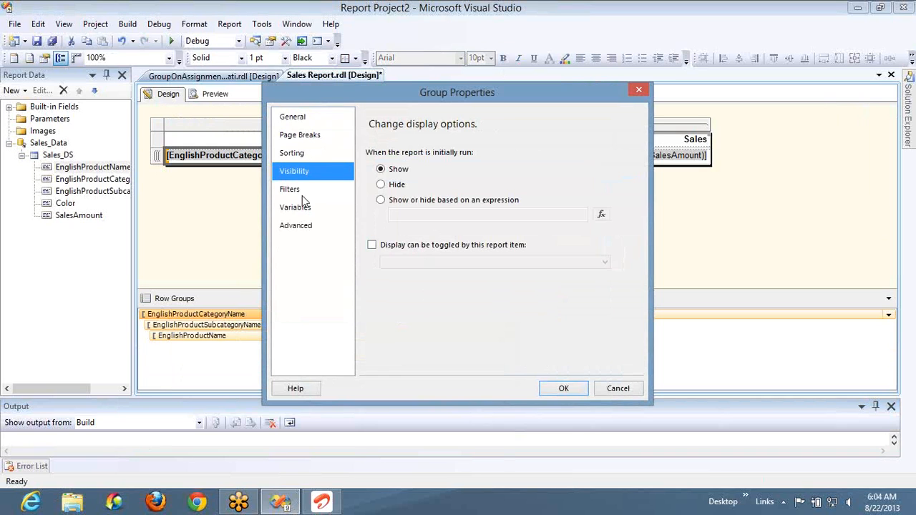
{"action": "left_click", "coordinate": [618, 388]}
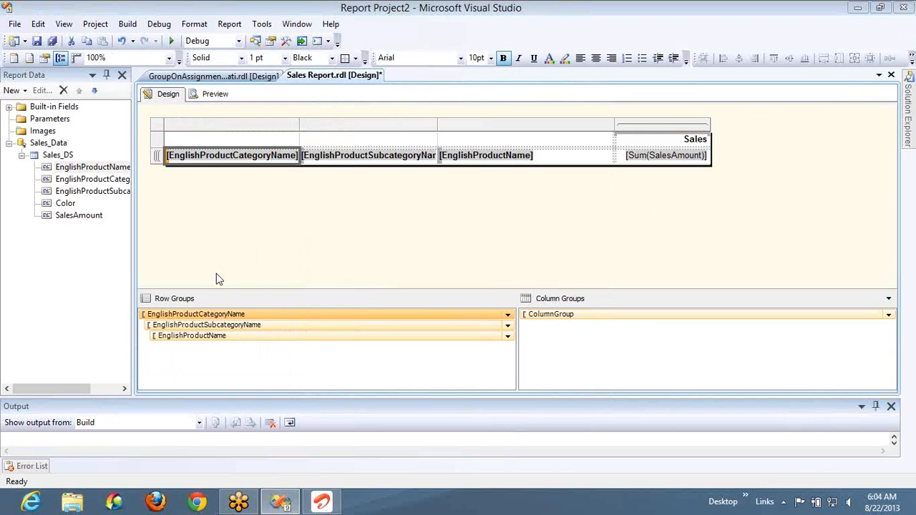
{"action": "double_click", "coordinate": [251, 316]}
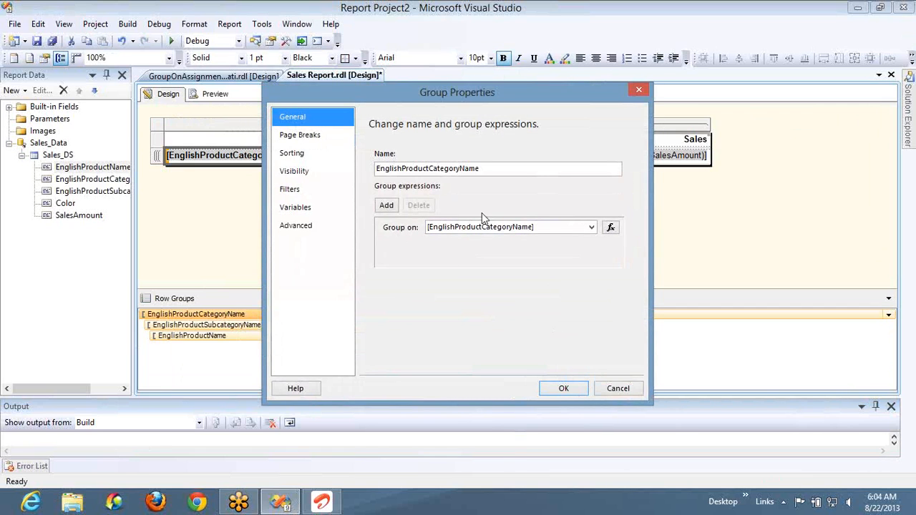
{"action": "left_click", "coordinate": [311, 153]}
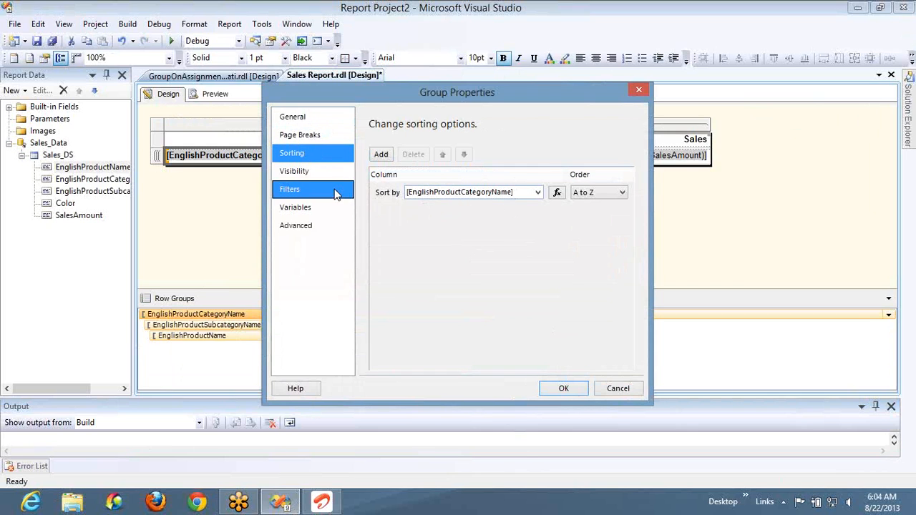
{"action": "left_click", "coordinate": [618, 388]}
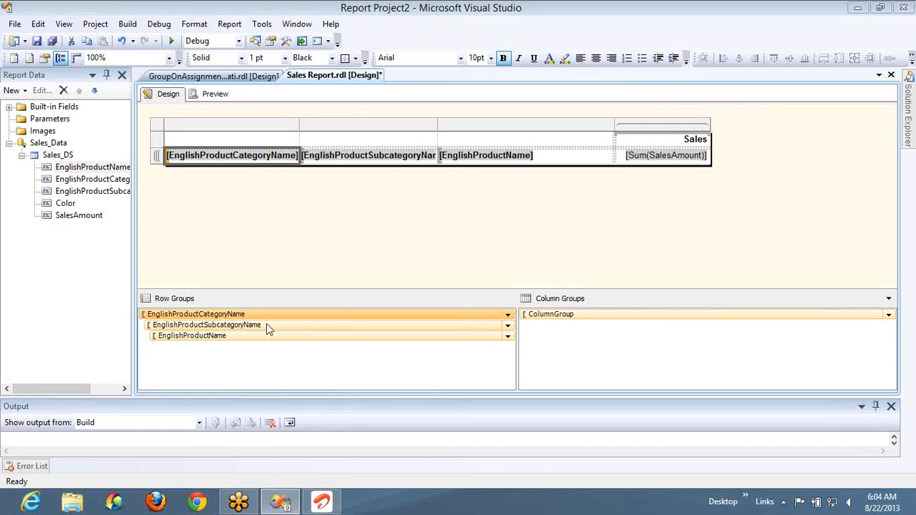
- Inspect the group expression, sorting and visibility options of the EnglishProductSubcategoryName row group without changing them
{"action": "double_click", "coordinate": [266, 325]}
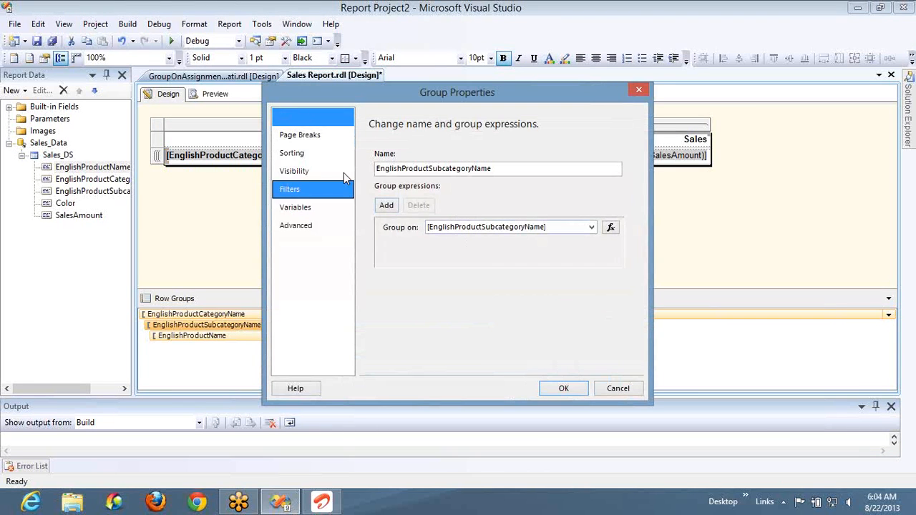
{"action": "left_click", "coordinate": [326, 164]}
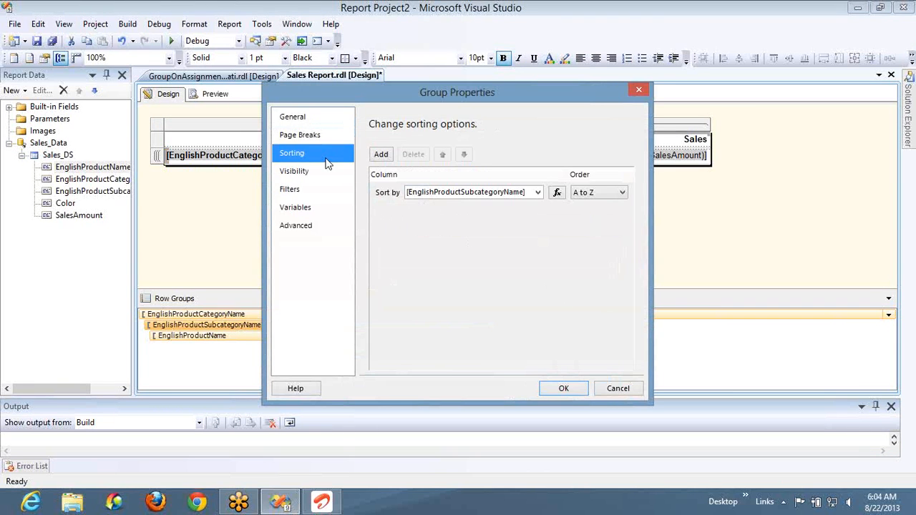
{"action": "left_click", "coordinate": [308, 171]}
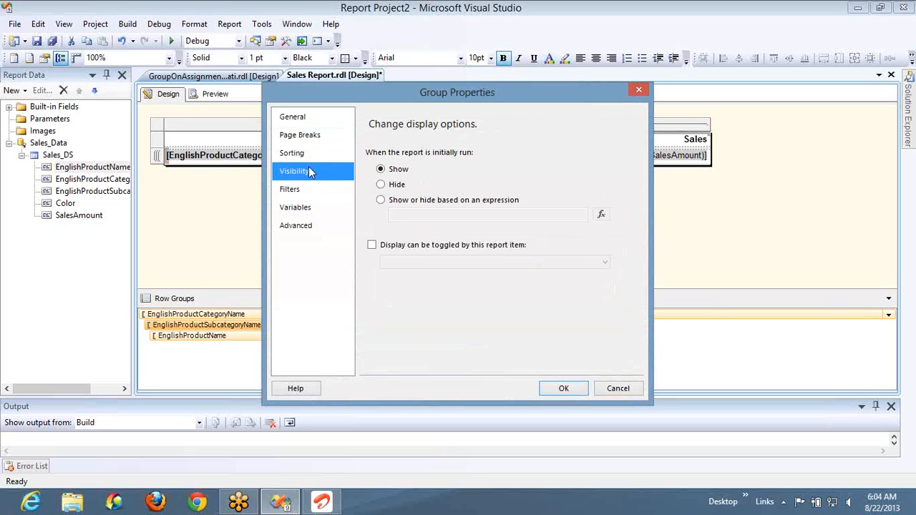
{"action": "left_click", "coordinate": [616, 392]}
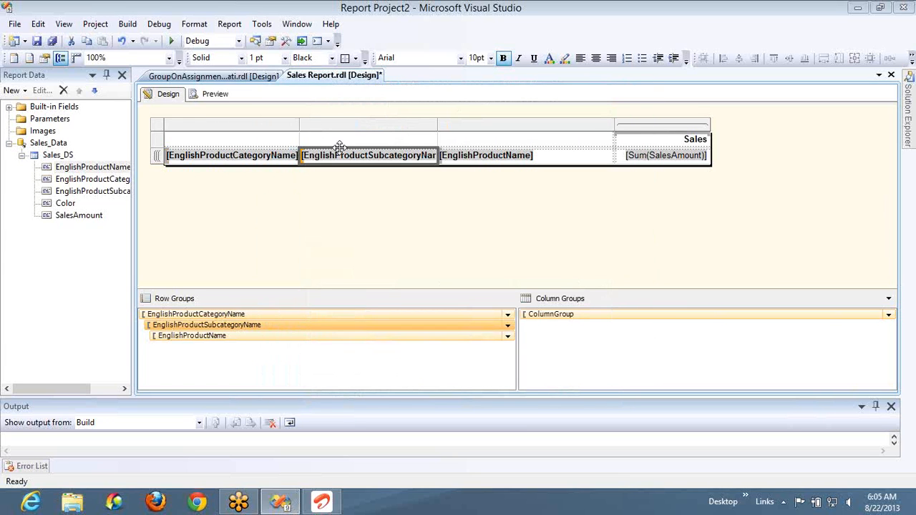
{"action": "left_click", "coordinate": [461, 166]}
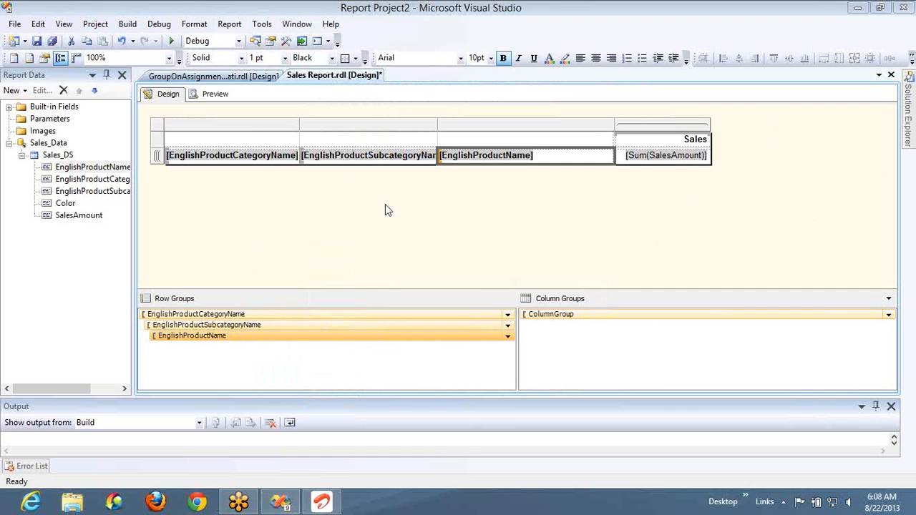
- Recheck the EnglishProductCategoryName row group's expression, preview how the report groups its rows, and return to the design
{"action": "double_click", "coordinate": [237, 313]}
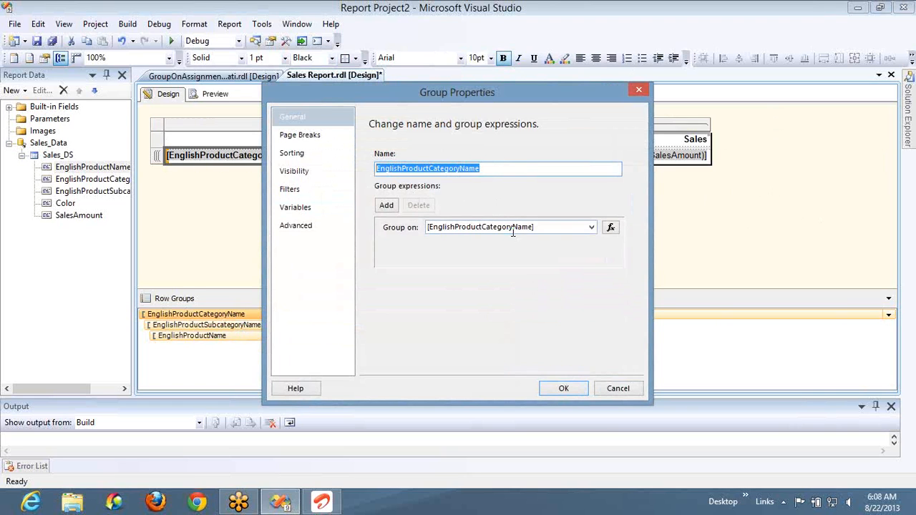
{"action": "left_click", "coordinate": [600, 390]}
{"action": "left_click", "coordinate": [214, 94]}
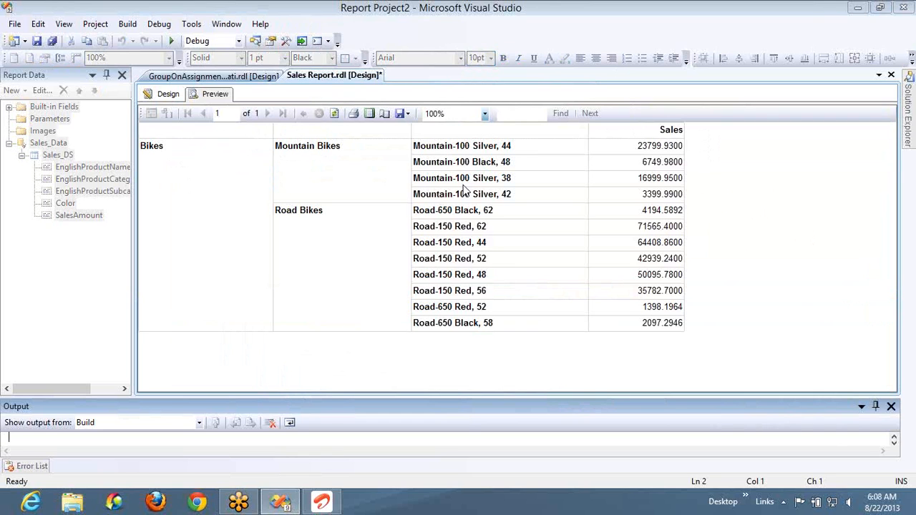
{"action": "left_click", "coordinate": [166, 91]}
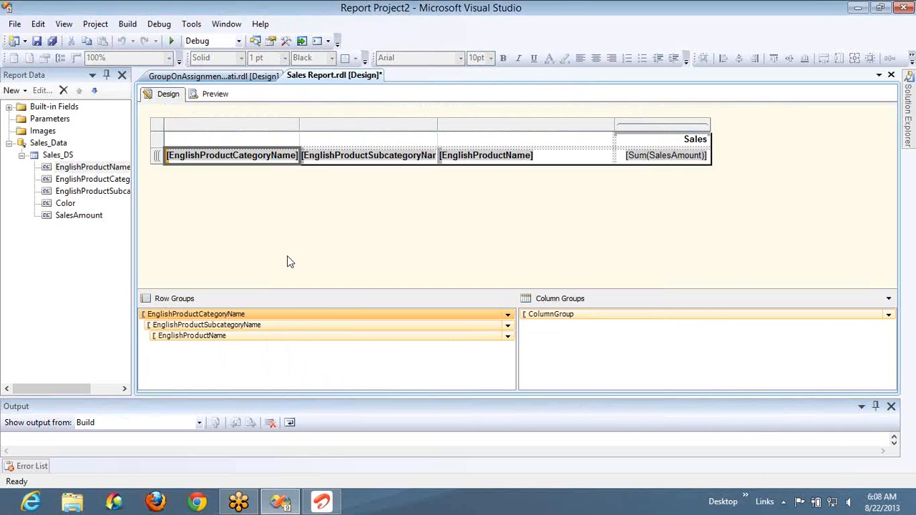
- Group the EnglishProductCategoryName row group on [SalesAmount] instead, preview the effect on the report and return to the design
{"action": "double_click", "coordinate": [303, 318]}
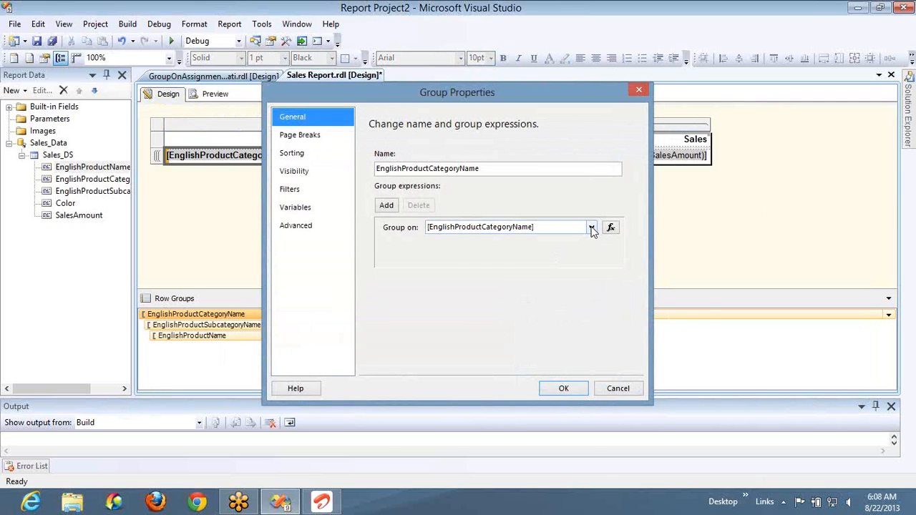
{"action": "left_click", "coordinate": [591, 227]}
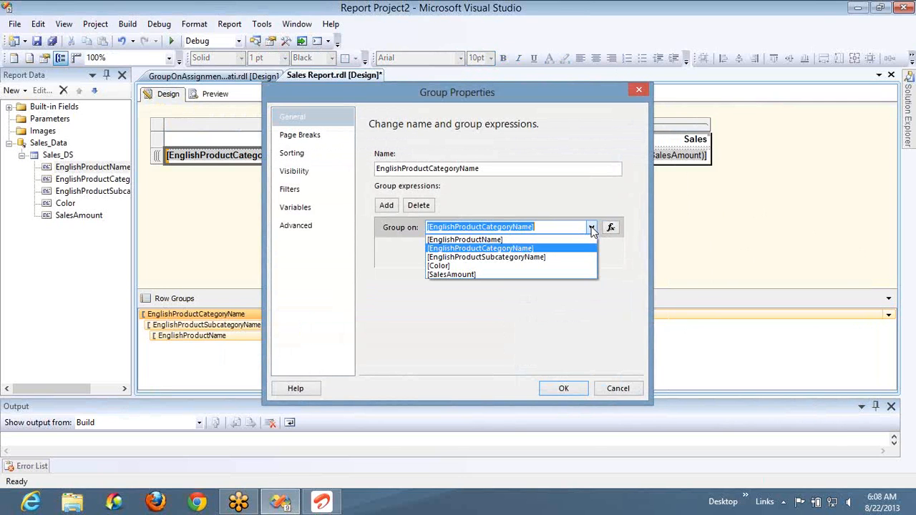
{"action": "left_click", "coordinate": [532, 275]}
{"action": "left_click", "coordinate": [563, 387]}
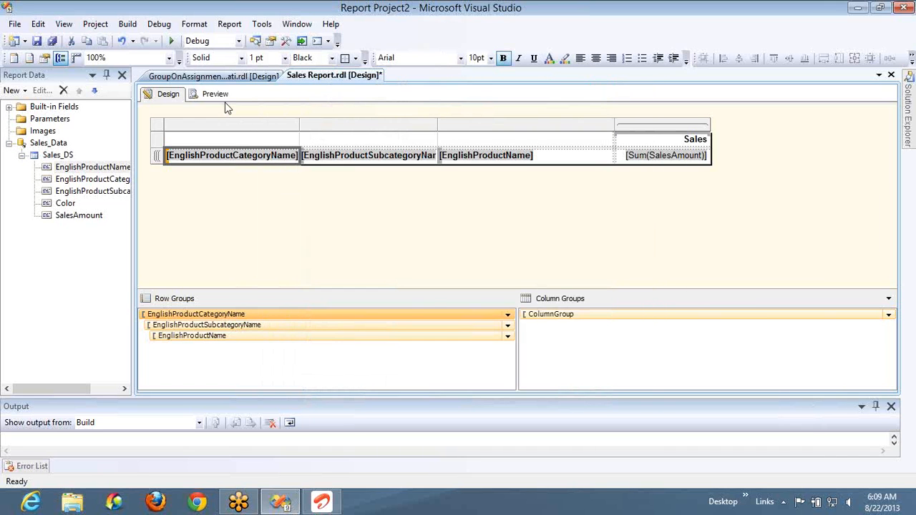
{"action": "left_click", "coordinate": [216, 96]}
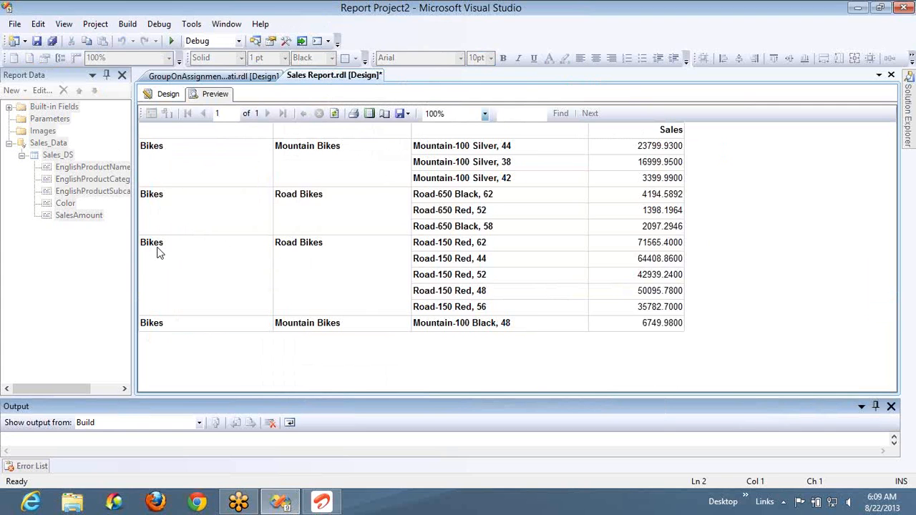
{"action": "left_click", "coordinate": [165, 94]}
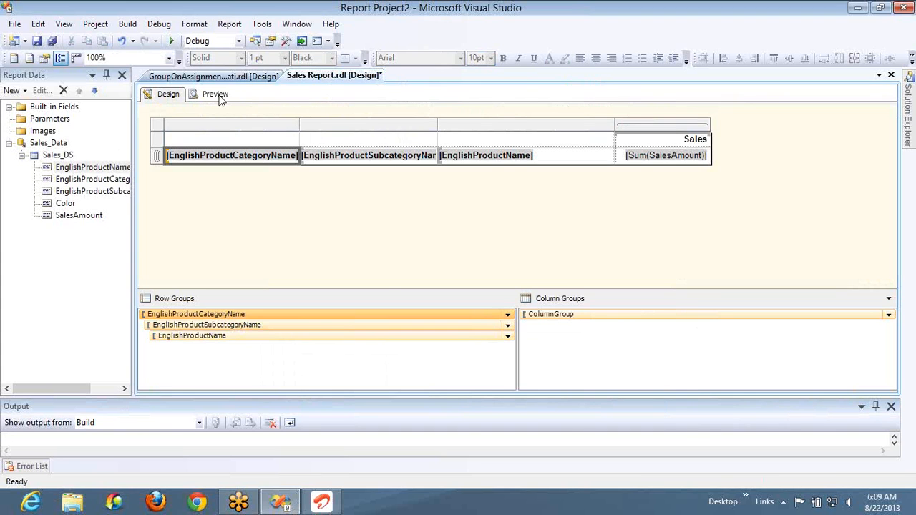
- Group the EnglishProductCategoryName row group on [EnglishProductCategoryName] and enable page breaks between each instance and at the end of the group
{"action": "double_click", "coordinate": [382, 315]}
{"action": "left_click", "coordinate": [591, 228]}
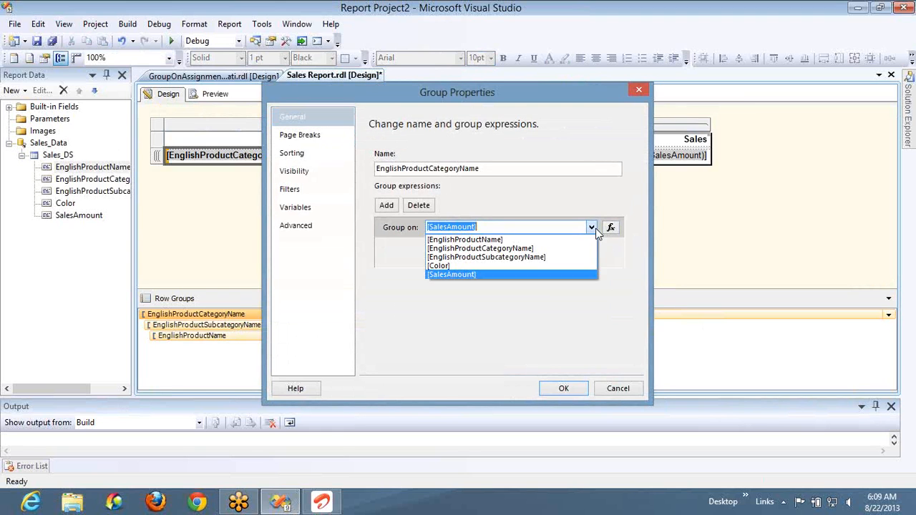
{"action": "left_click", "coordinate": [559, 249]}
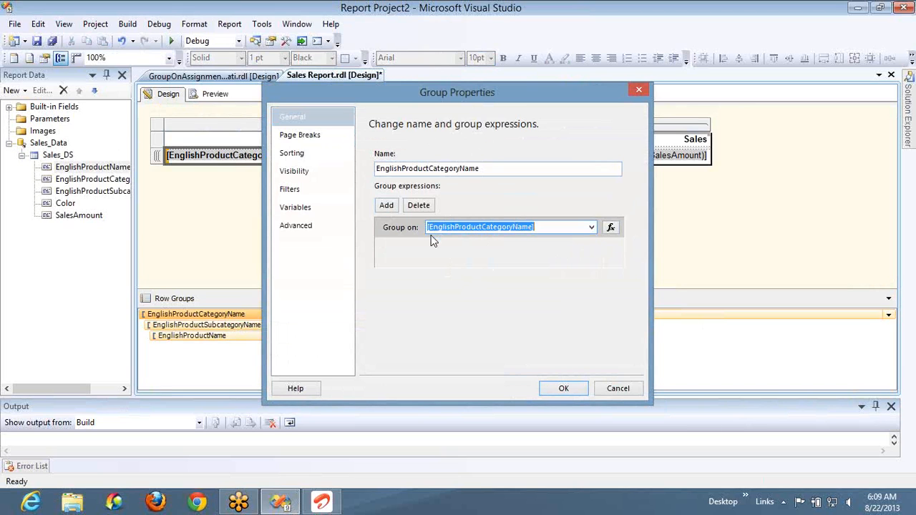
{"action": "left_click", "coordinate": [306, 136]}
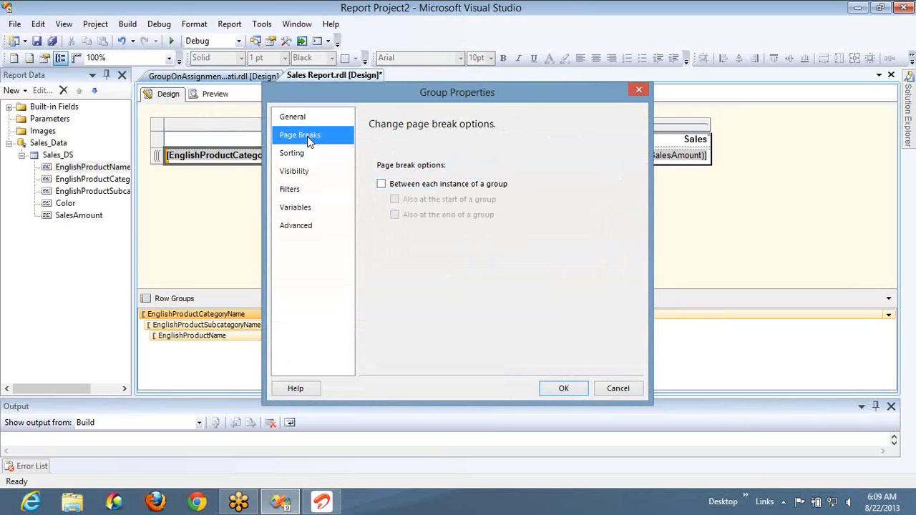
{"action": "left_click", "coordinate": [401, 189]}
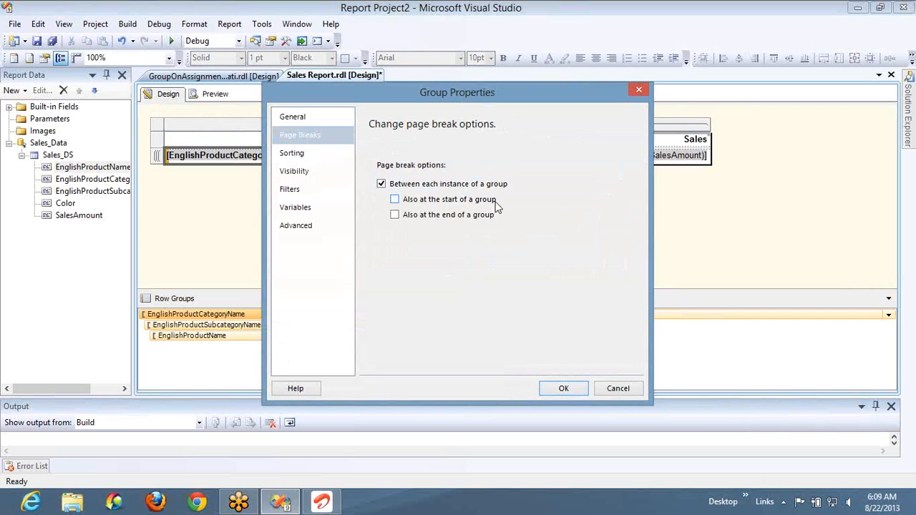
{"action": "left_click", "coordinate": [470, 216]}
{"action": "left_click", "coordinate": [565, 389]}
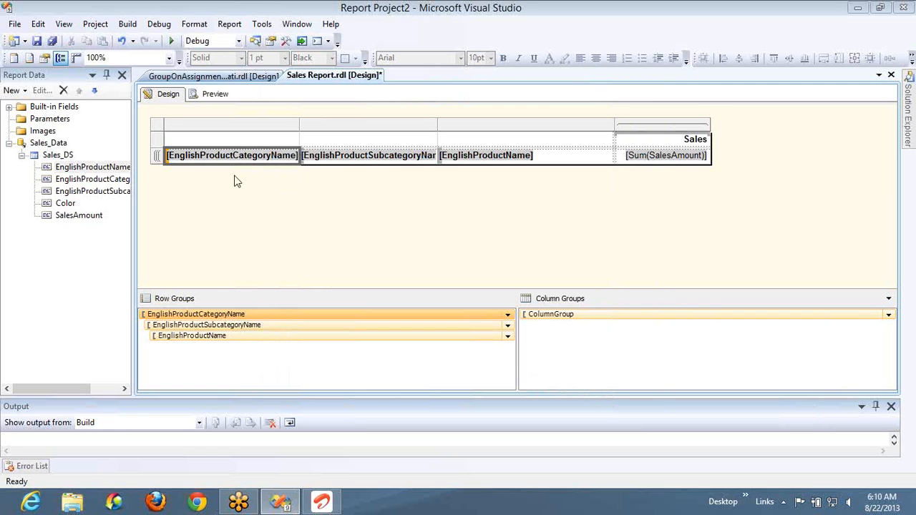
- Remove "top 100" from the SELECT clause of the Sales_DS dataset query
{"action": "double_click", "coordinate": [67, 156]}
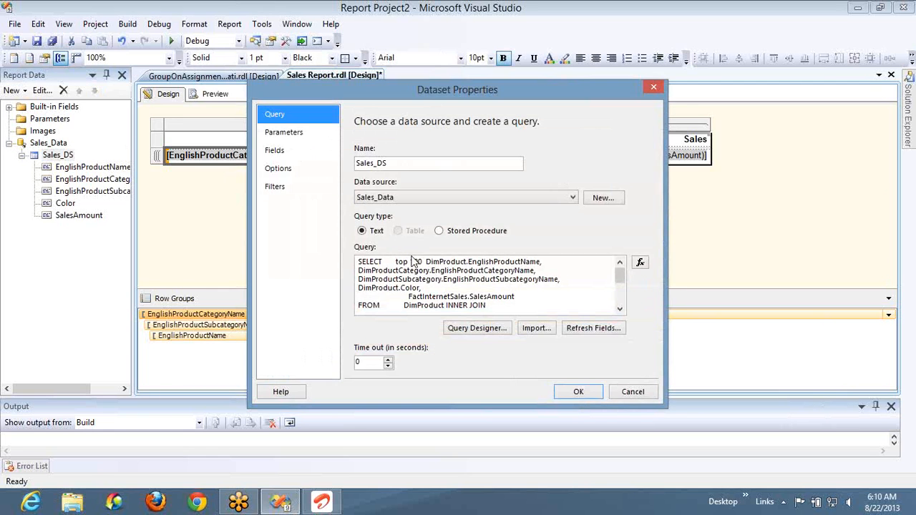
{"action": "left_click_drag", "start_coordinate": [423, 262], "coordinate": [398, 265]}
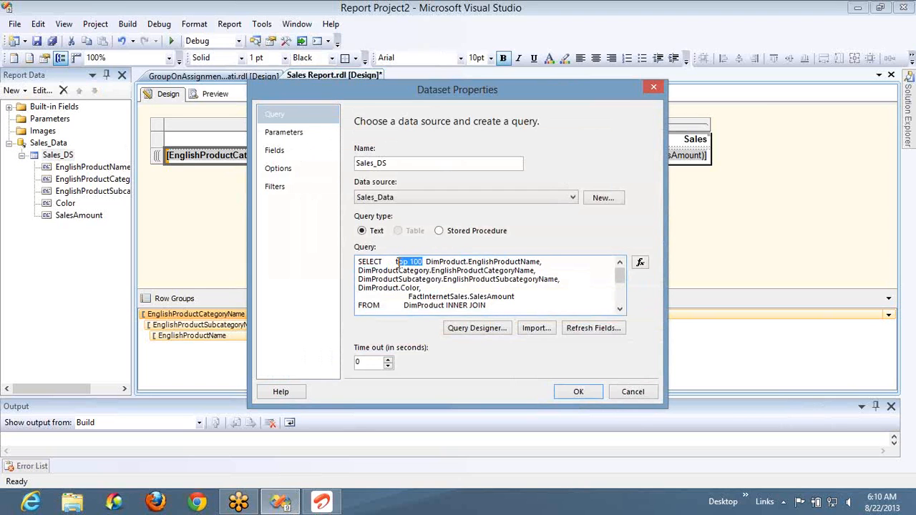
{"action": "key", "text": "Delete"}
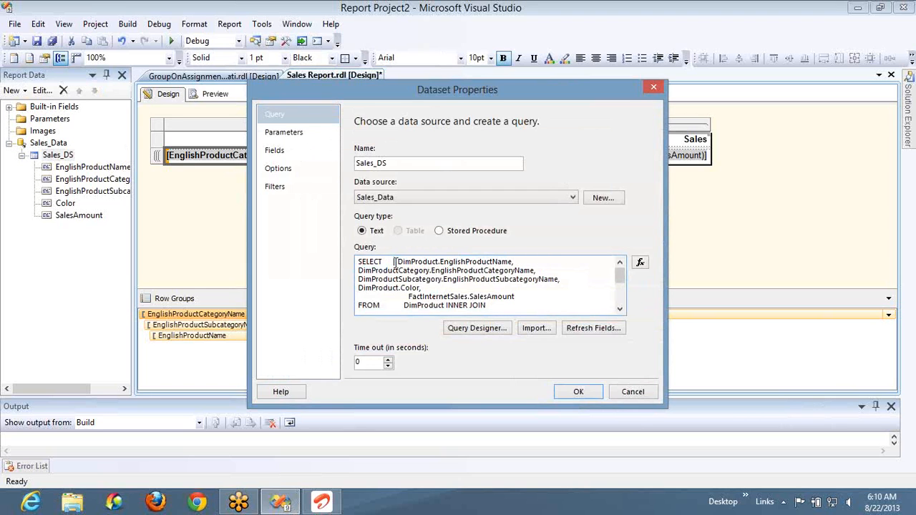
{"action": "left_click", "coordinate": [577, 394]}
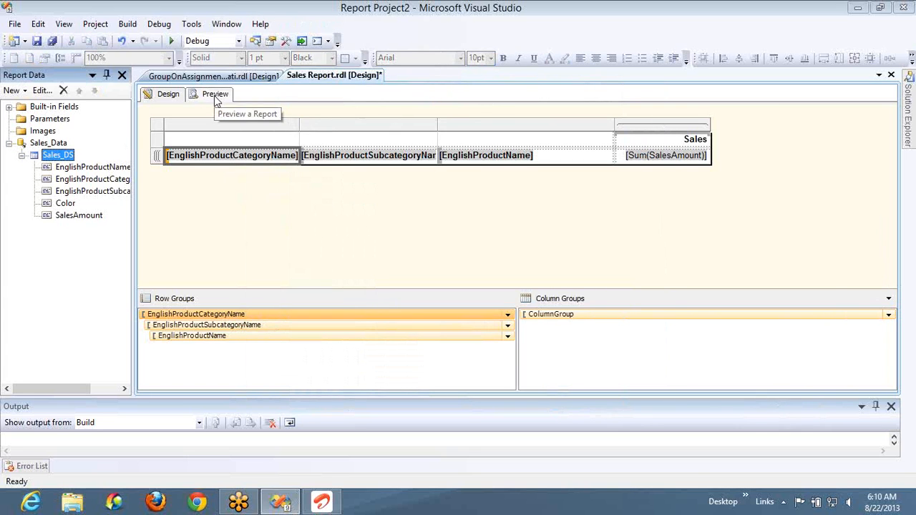
- Preview the report, page back and forth to examine how product categories are divided across pages, and return to the design
{"action": "left_click", "coordinate": [214, 96]}
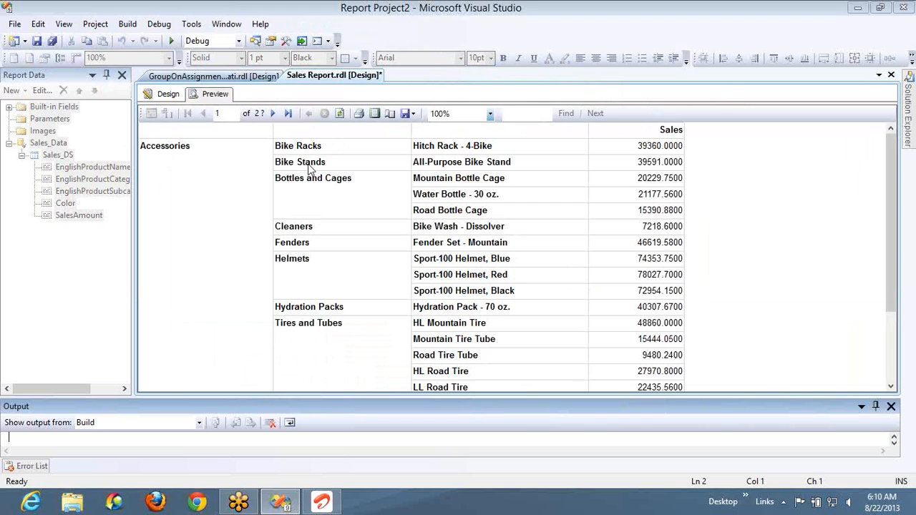
{"action": "left_click", "coordinate": [213, 159]}
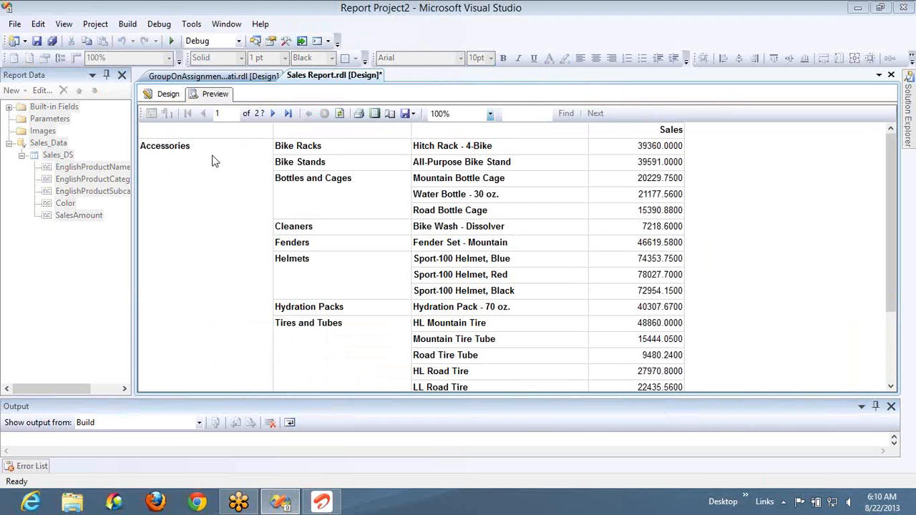
{"action": "left_click", "coordinate": [275, 115]}
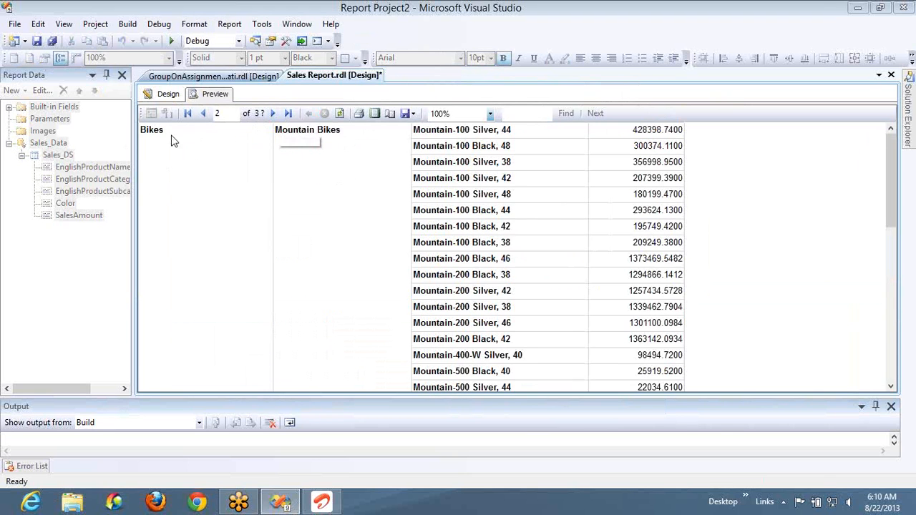
{"action": "left_click", "coordinate": [274, 115]}
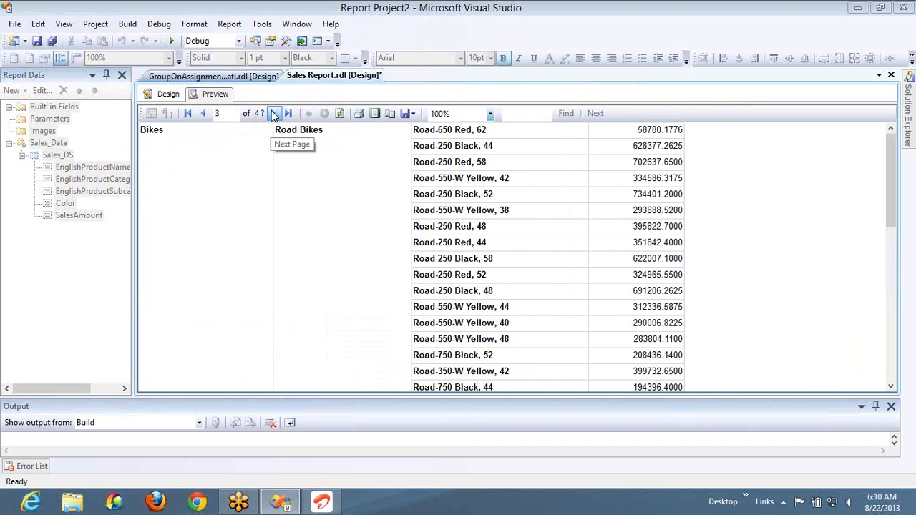
{"action": "left_click", "coordinate": [273, 114]}
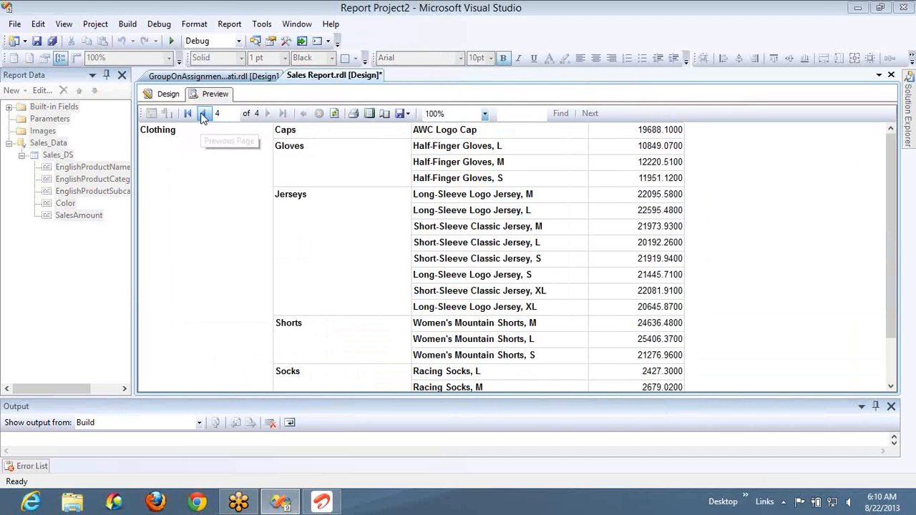
{"action": "left_click", "coordinate": [205, 114]}
{"action": "left_click", "coordinate": [269, 114]}
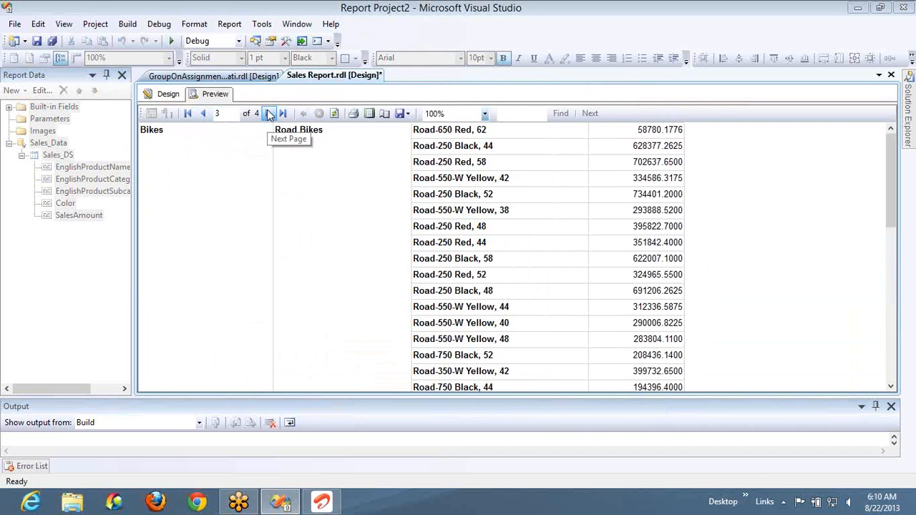
{"action": "left_click", "coordinate": [205, 114]}
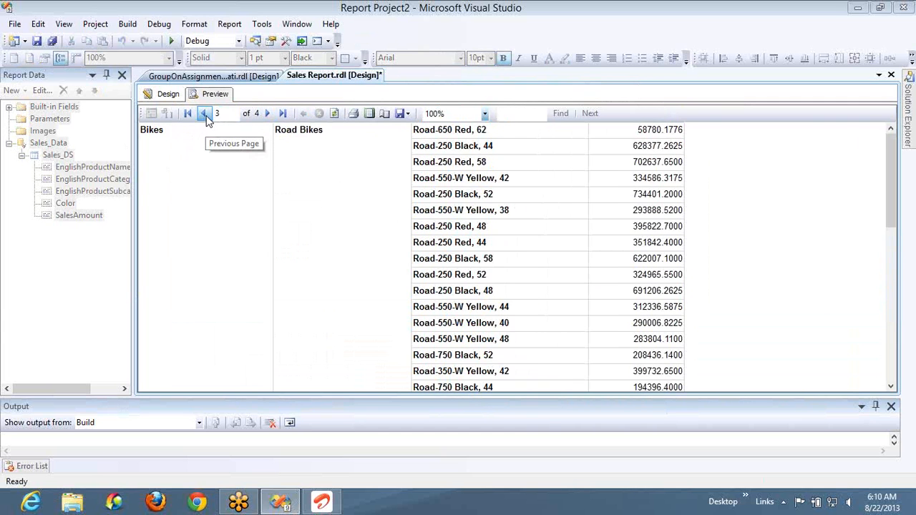
{"action": "scroll", "coordinate": [206, 118], "scroll_direction": "down", "scroll_amount": 15}
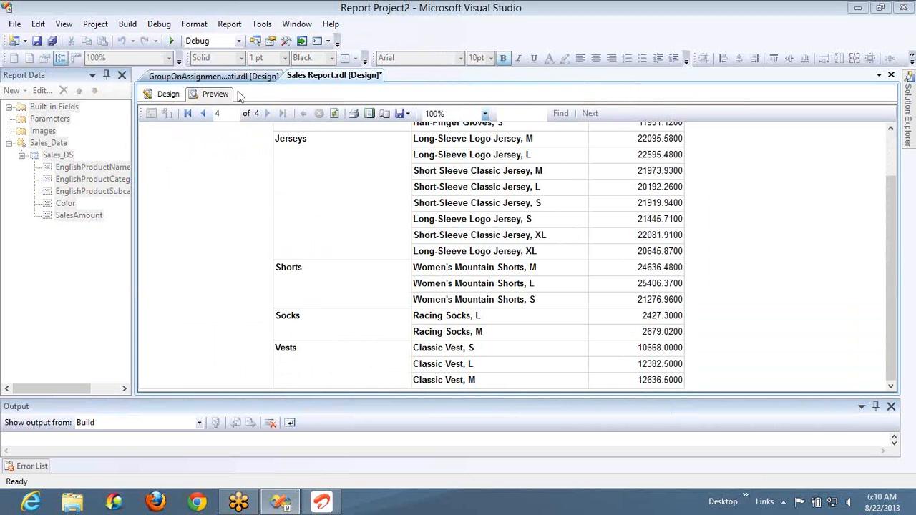
{"action": "left_click", "coordinate": [206, 116]}
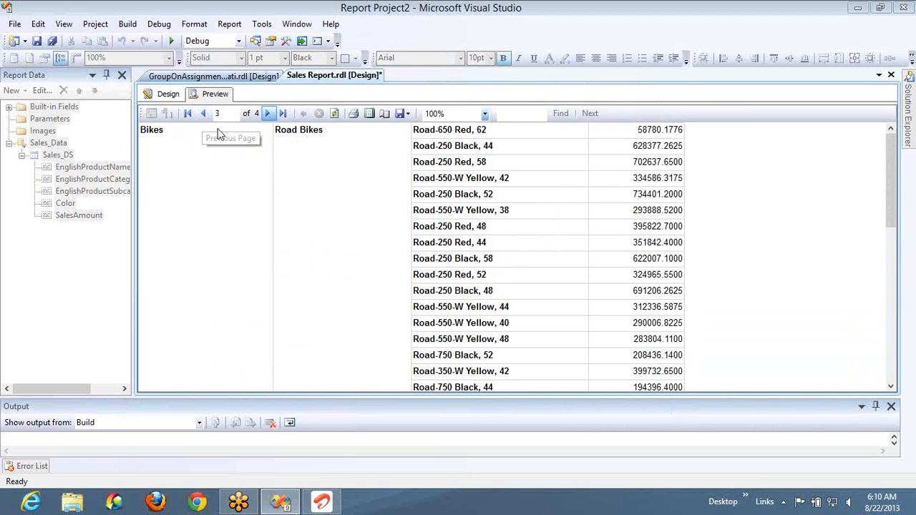
{"action": "left_click", "coordinate": [269, 115]}
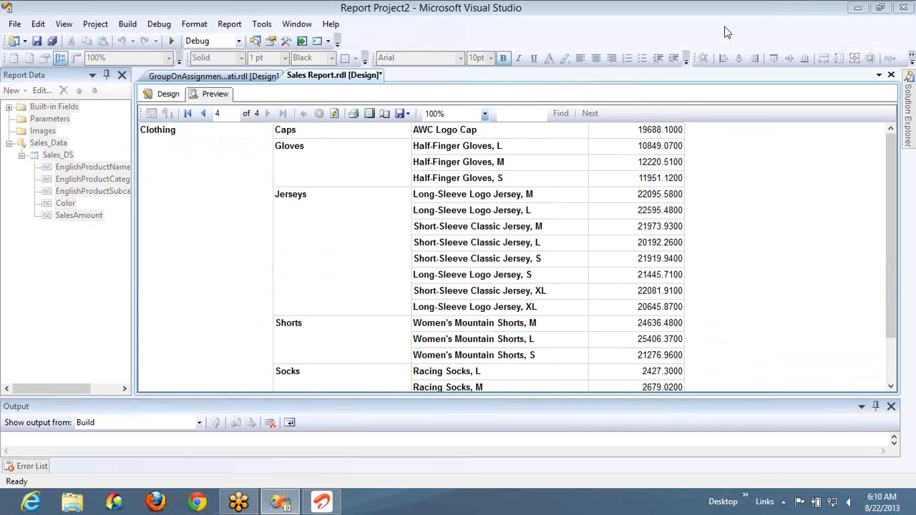
{"action": "left_click", "coordinate": [203, 114]}
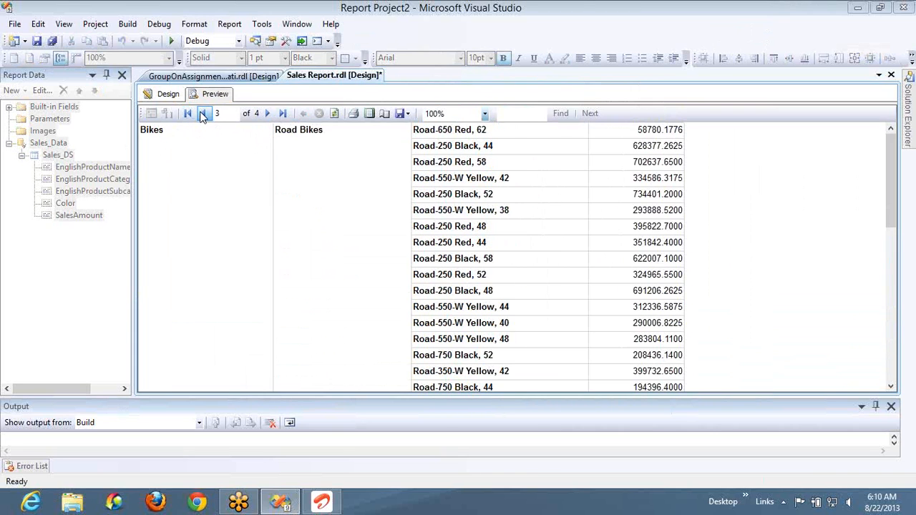
{"action": "left_click", "coordinate": [203, 114]}
{"action": "left_click", "coordinate": [203, 115]}
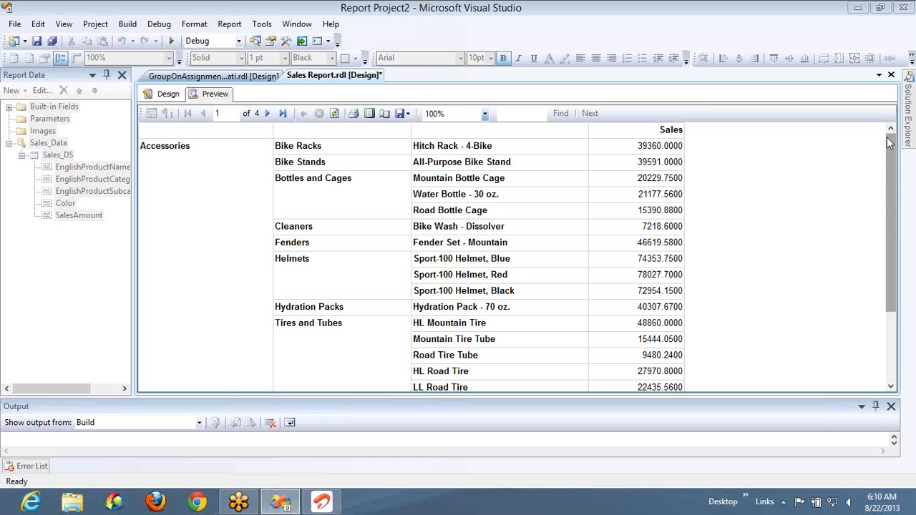
{"action": "left_click_drag", "start_coordinate": [893, 304], "coordinate": [898, 223]}
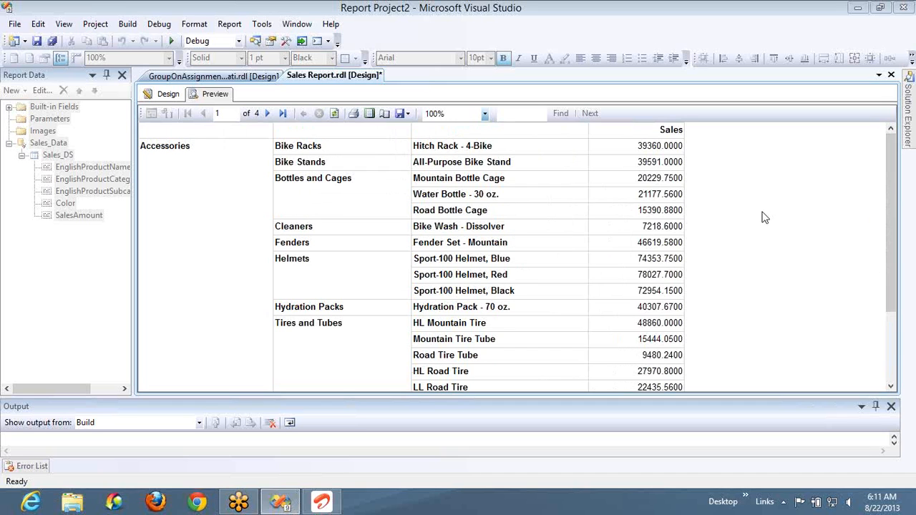
{"action": "left_click", "coordinate": [269, 116]}
{"action": "left_click", "coordinate": [168, 94]}
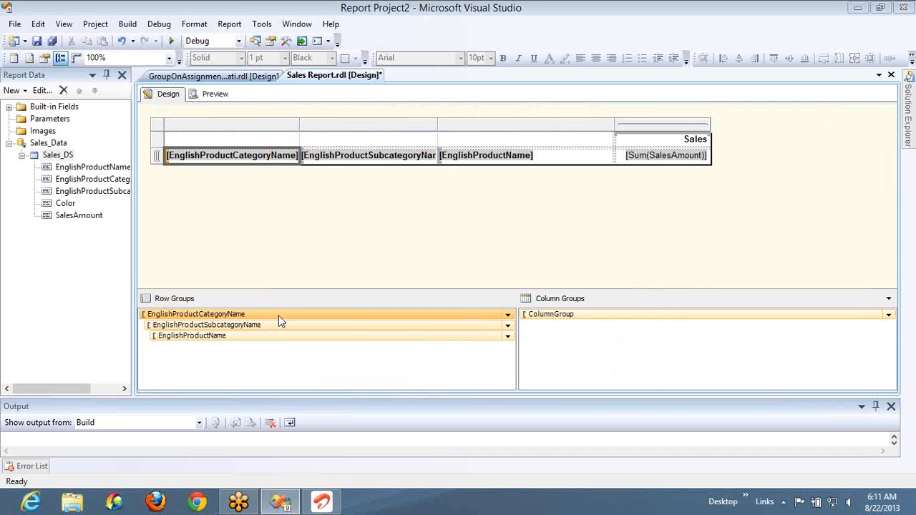
- Enable page breaks between each instance and at the end of the group for the EnglishProductSubcategoryName row group
{"action": "double_click", "coordinate": [278, 316]}
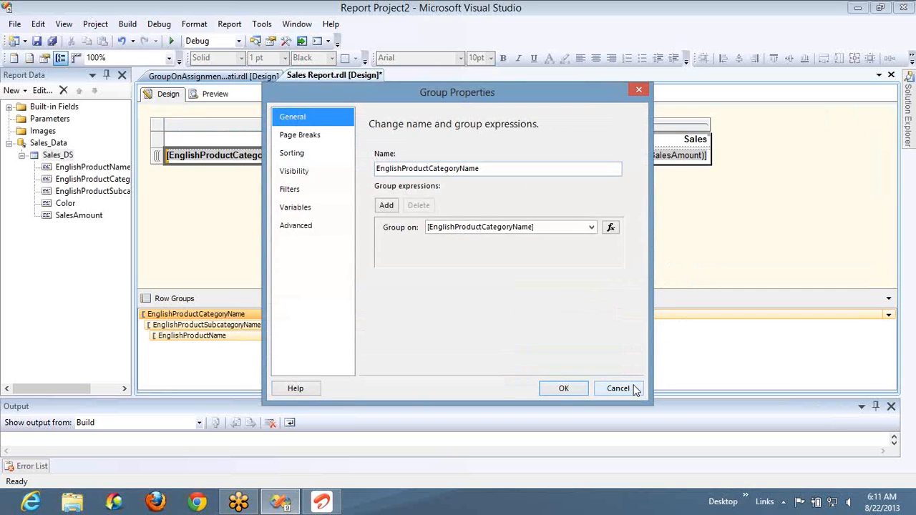
{"action": "left_click", "coordinate": [618, 388]}
{"action": "double_click", "coordinate": [303, 326]}
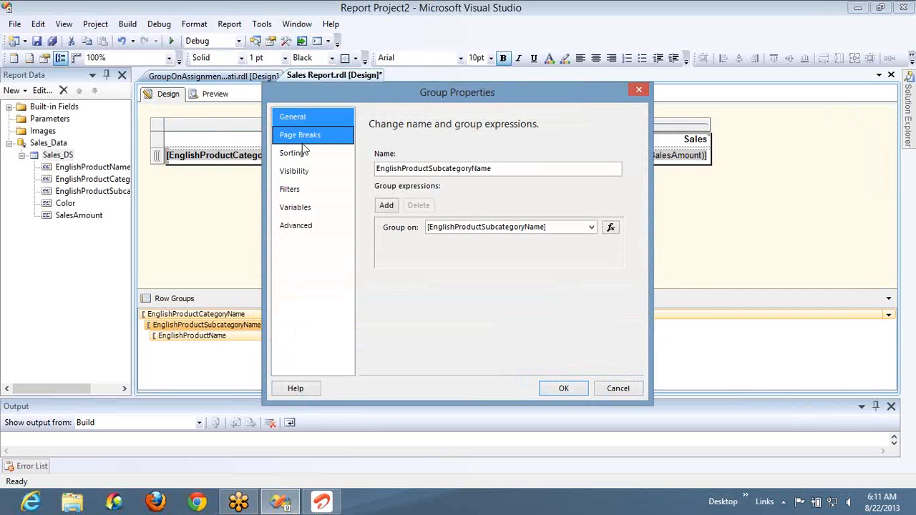
{"action": "left_click", "coordinate": [303, 141]}
{"action": "left_click", "coordinate": [397, 186]}
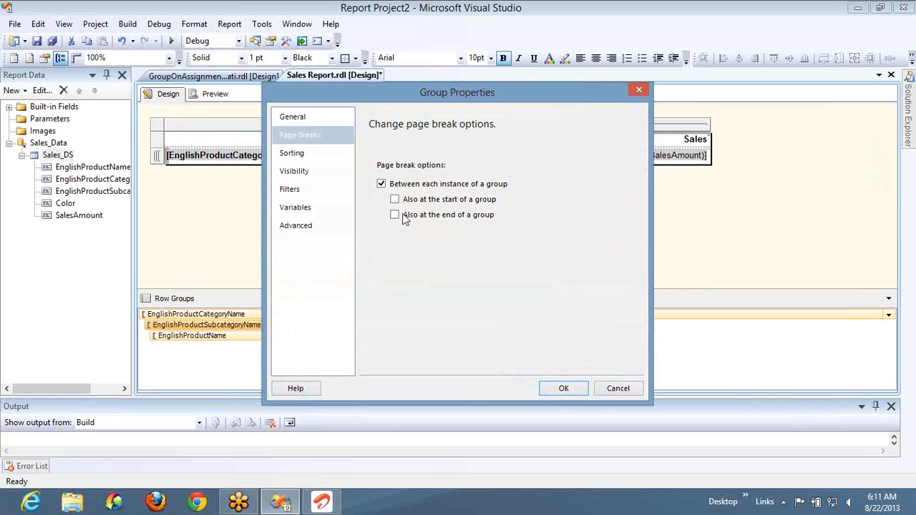
{"action": "left_click", "coordinate": [405, 215]}
{"action": "left_click", "coordinate": [564, 389]}
- Preview the report, page through it to examine how subcategories are divided across pages, and return to the design
{"action": "left_click", "coordinate": [215, 95]}
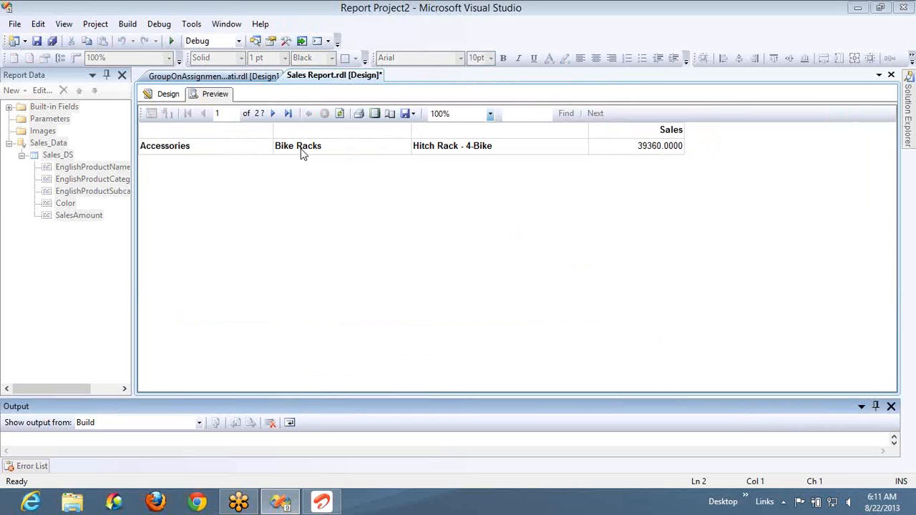
{"action": "left_click", "coordinate": [274, 116]}
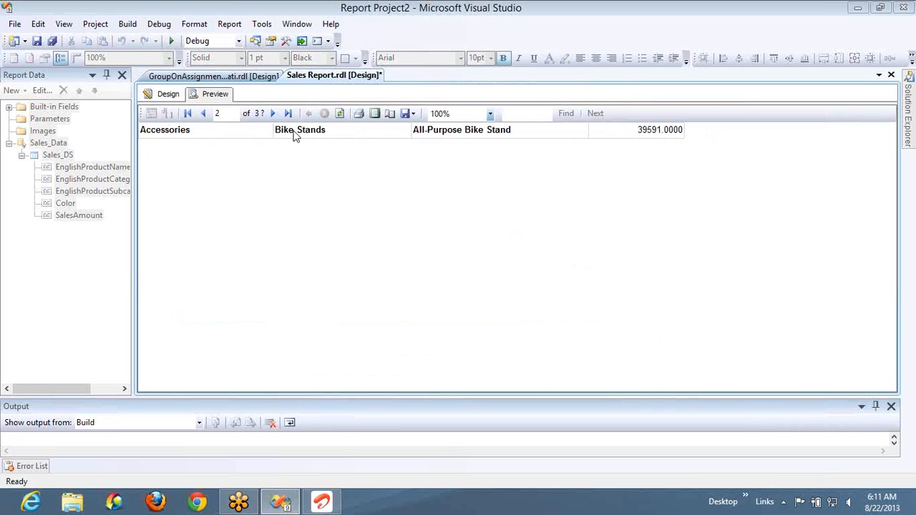
{"action": "left_click", "coordinate": [275, 117]}
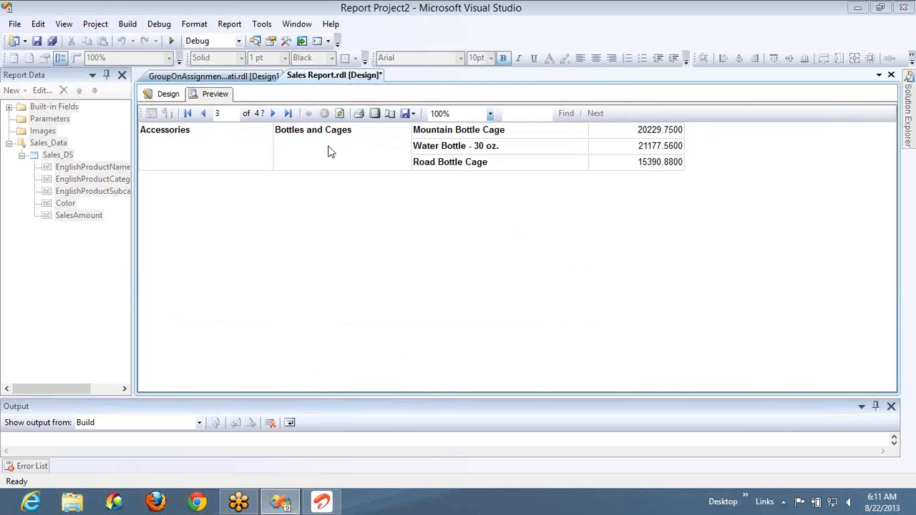
{"action": "left_click", "coordinate": [274, 116]}
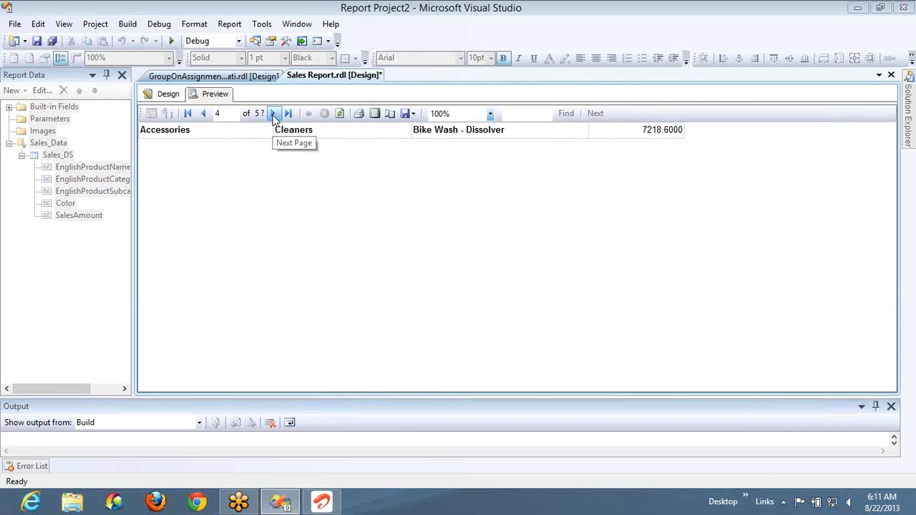
{"action": "left_click", "coordinate": [275, 116]}
{"action": "left_click", "coordinate": [273, 117]}
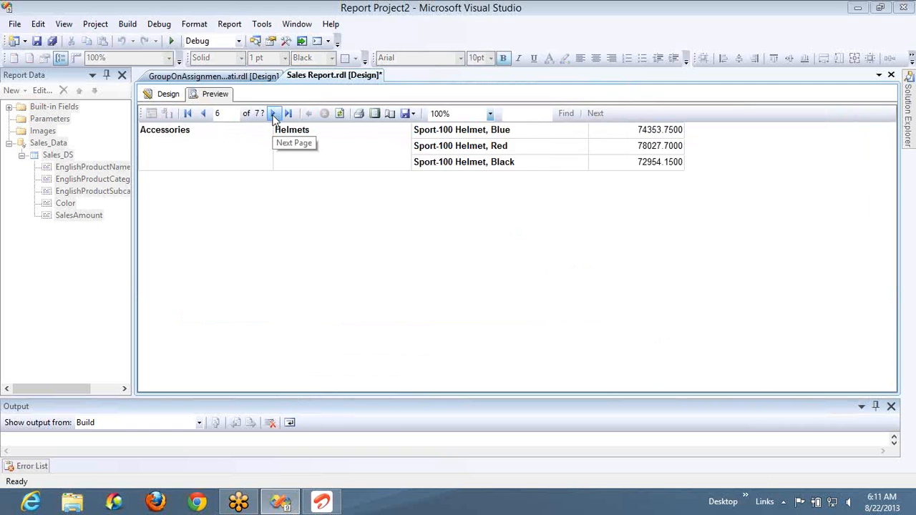
{"action": "left_click", "coordinate": [274, 117]}
{"action": "left_click", "coordinate": [273, 114]}
{"action": "left_click", "coordinate": [273, 114]}
{"action": "left_click", "coordinate": [274, 114]}
{"action": "left_click", "coordinate": [273, 115]}
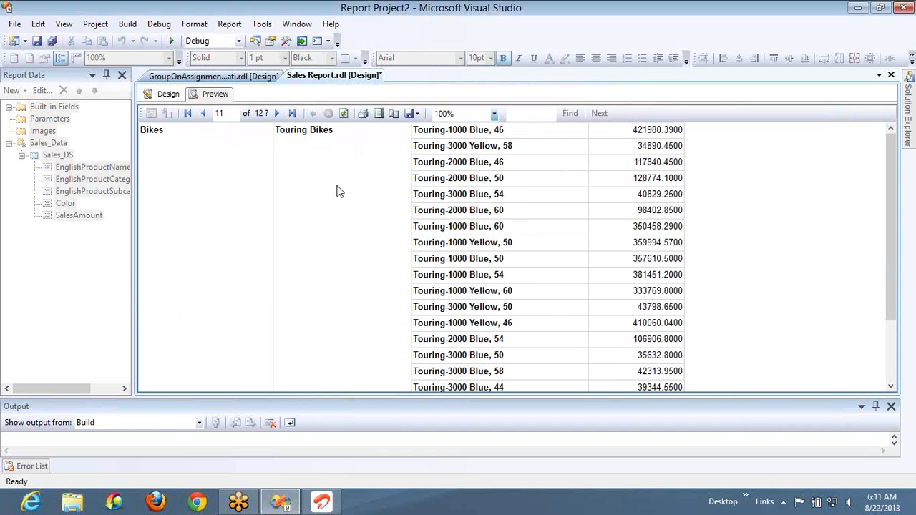
{"action": "scroll", "coordinate": [394, 195], "scroll_direction": "down", "scroll_amount": 20}
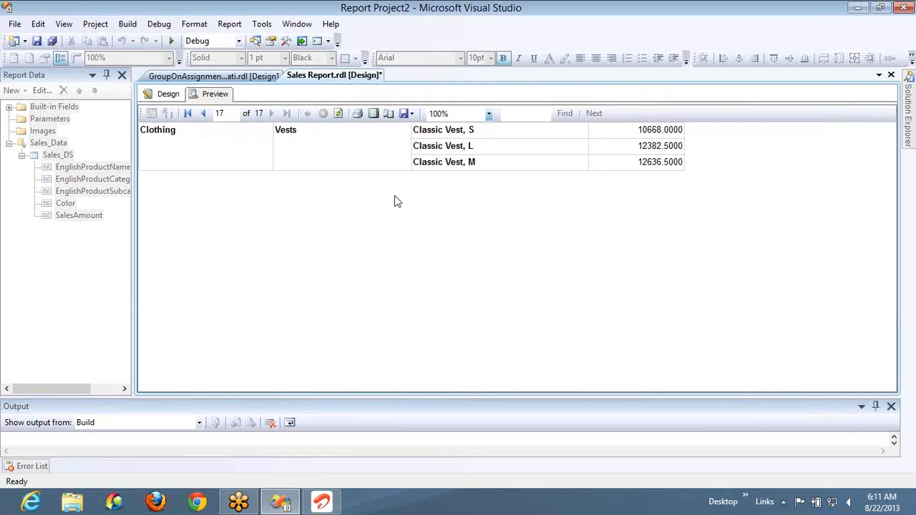
{"action": "left_click", "coordinate": [166, 101]}
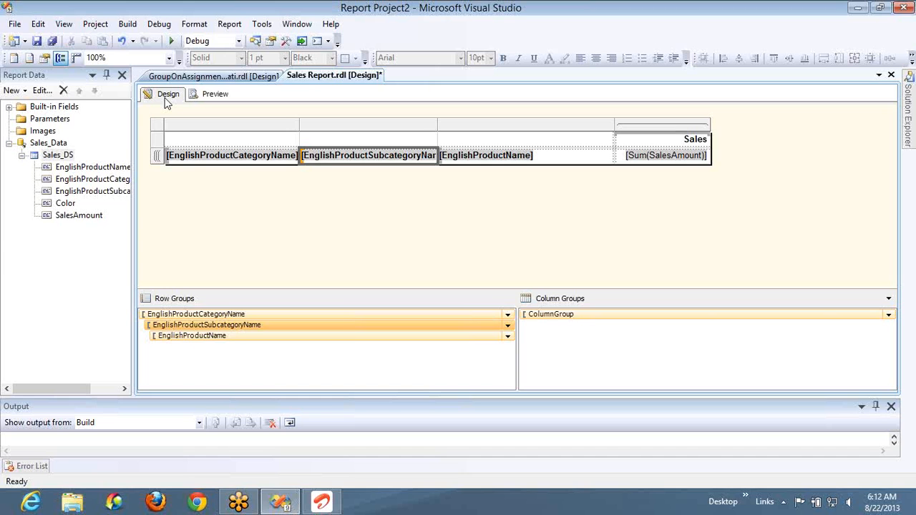
- Turn off the page breaks between instances of the EnglishProductSubcategoryName row group
{"action": "double_click", "coordinate": [235, 330]}
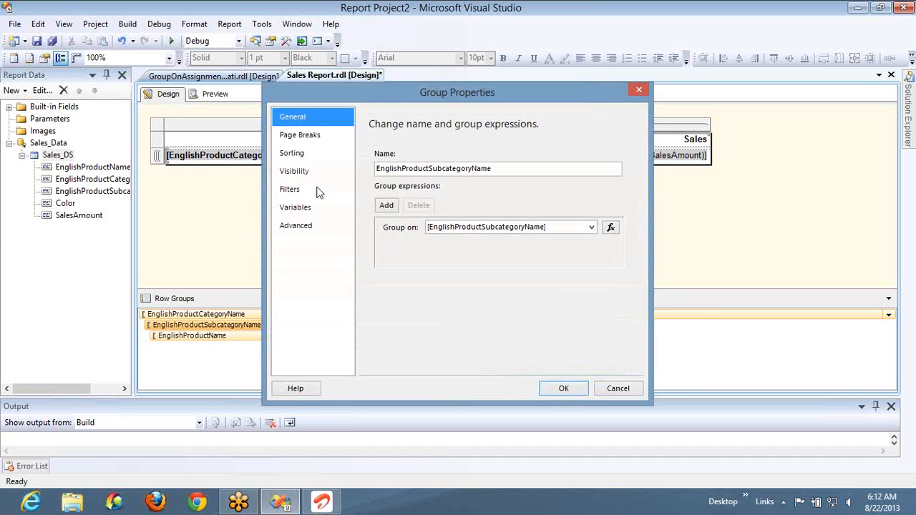
{"action": "left_click", "coordinate": [295, 159]}
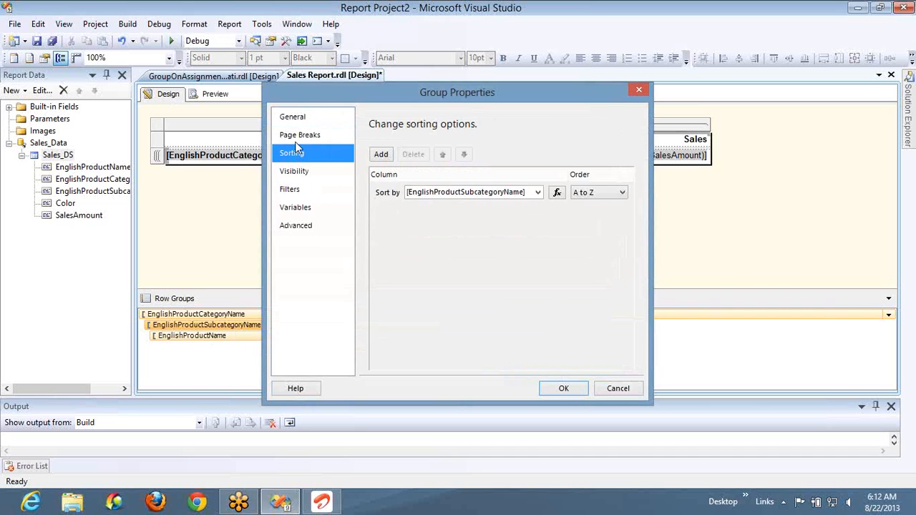
{"action": "left_click", "coordinate": [295, 138]}
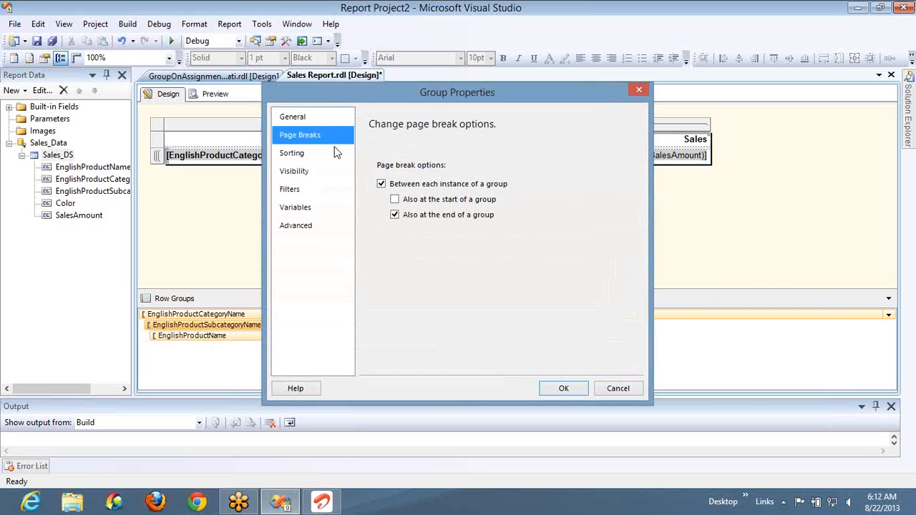
{"action": "left_click", "coordinate": [380, 184]}
{"action": "left_click", "coordinate": [563, 388]}
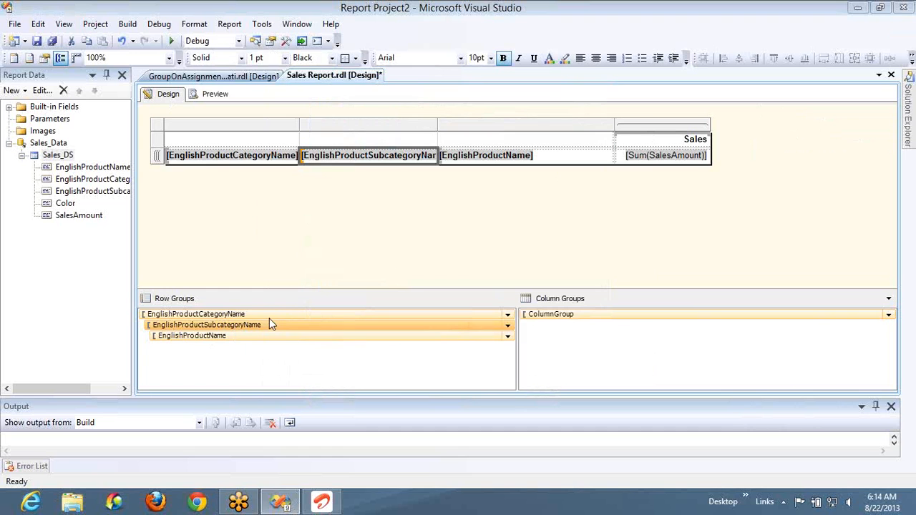
- Set the sort order of the EnglishProductCategoryName row group to Z to A
{"action": "double_click", "coordinate": [266, 317]}
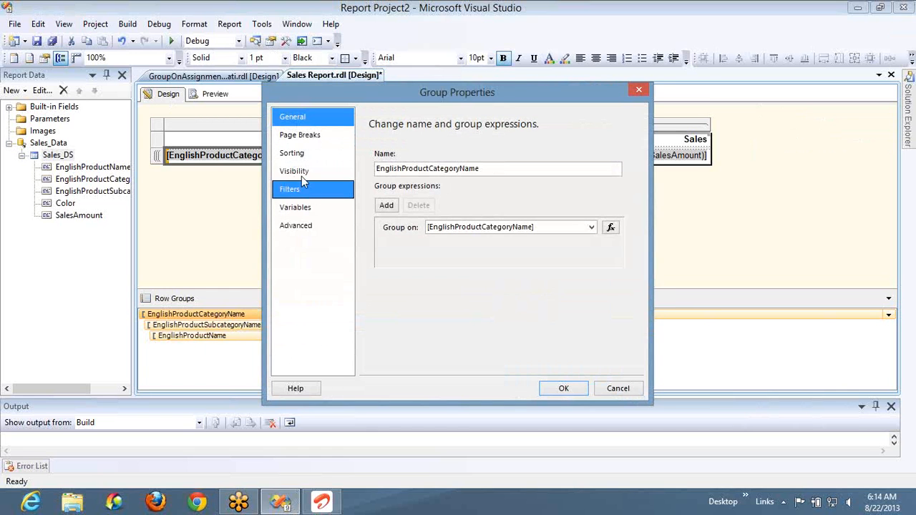
{"action": "left_click", "coordinate": [319, 159]}
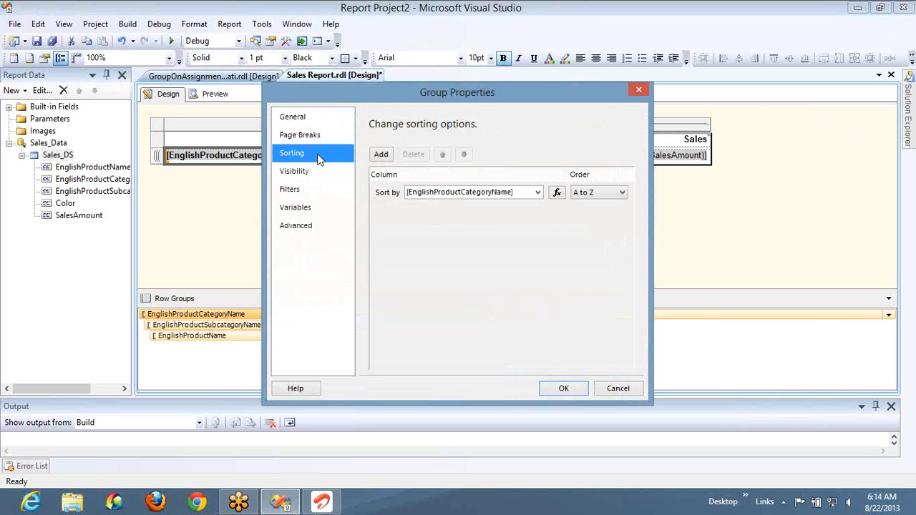
{"action": "left_click", "coordinate": [592, 195]}
{"action": "left_click", "coordinate": [592, 215]}
{"action": "left_click", "coordinate": [552, 390]}
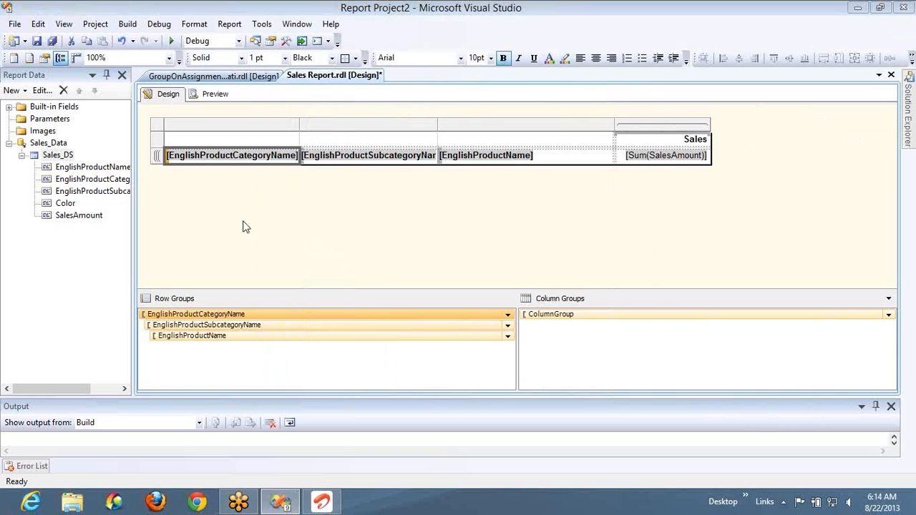
- Preview the report, page through it to check the order of the product categories, and return to the design
{"action": "left_click", "coordinate": [214, 94]}
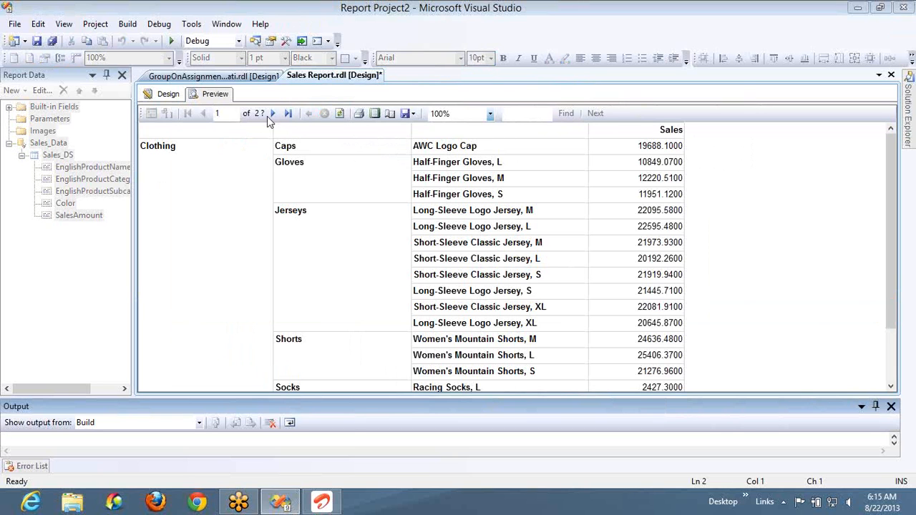
{"action": "left_click", "coordinate": [270, 116]}
{"action": "left_click", "coordinate": [269, 116]}
{"action": "left_click", "coordinate": [271, 114]}
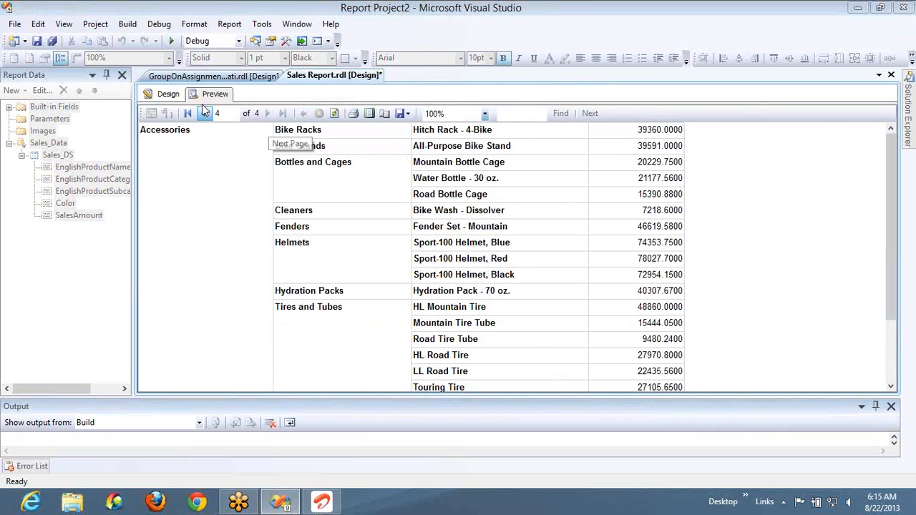
{"action": "left_click", "coordinate": [168, 94]}
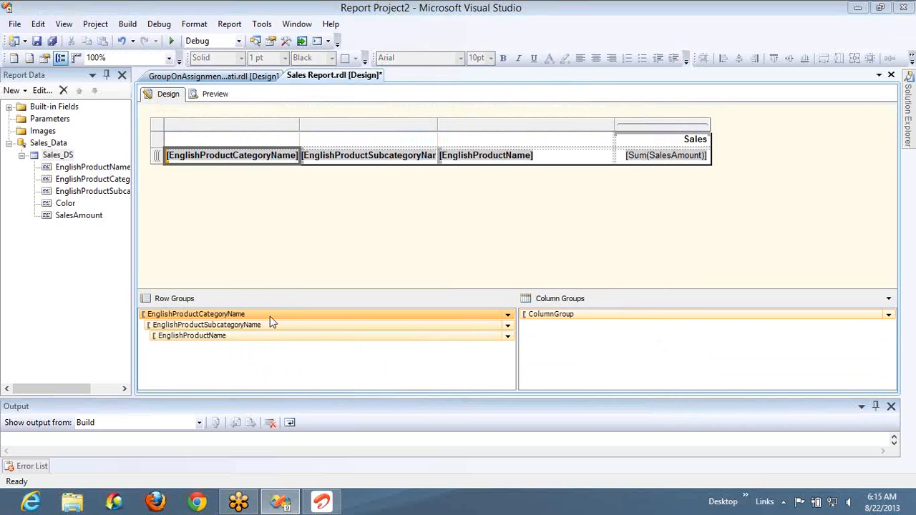
- Add a second sort level by SalesAmount, A to Z, to the EnglishProductCategoryName row group
{"action": "double_click", "coordinate": [274, 315]}
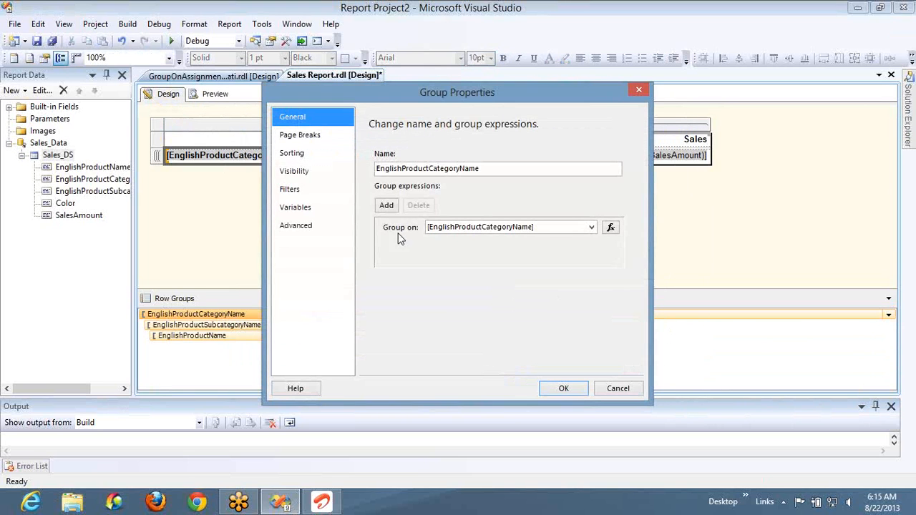
{"action": "left_click", "coordinate": [320, 154]}
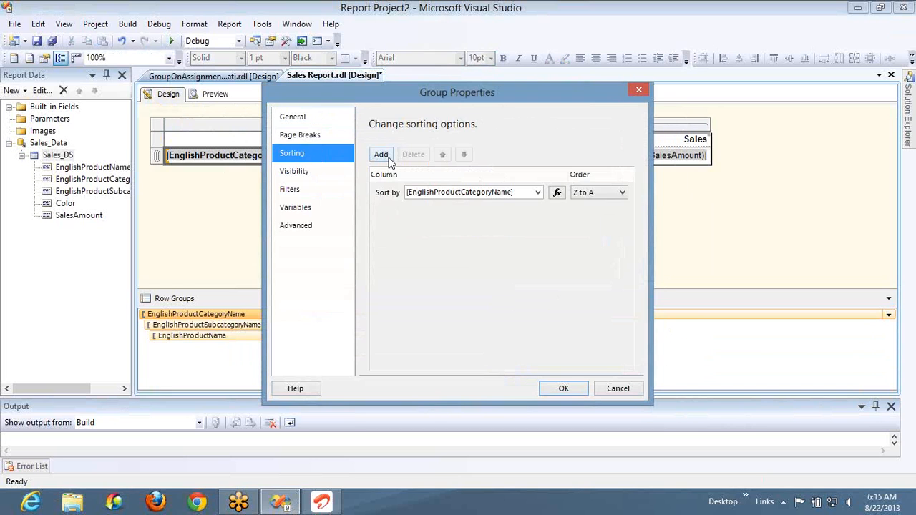
{"action": "left_click", "coordinate": [386, 155]}
{"action": "left_click", "coordinate": [537, 212]}
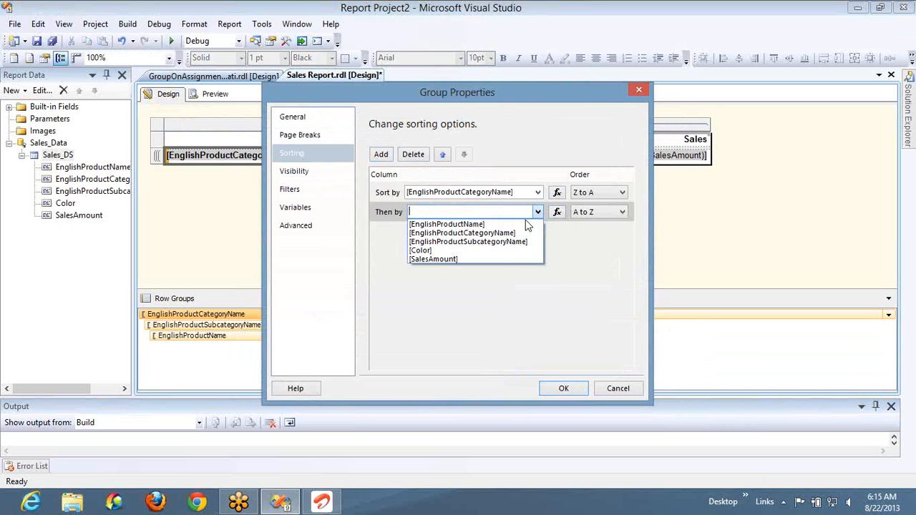
{"action": "left_click", "coordinate": [496, 259]}
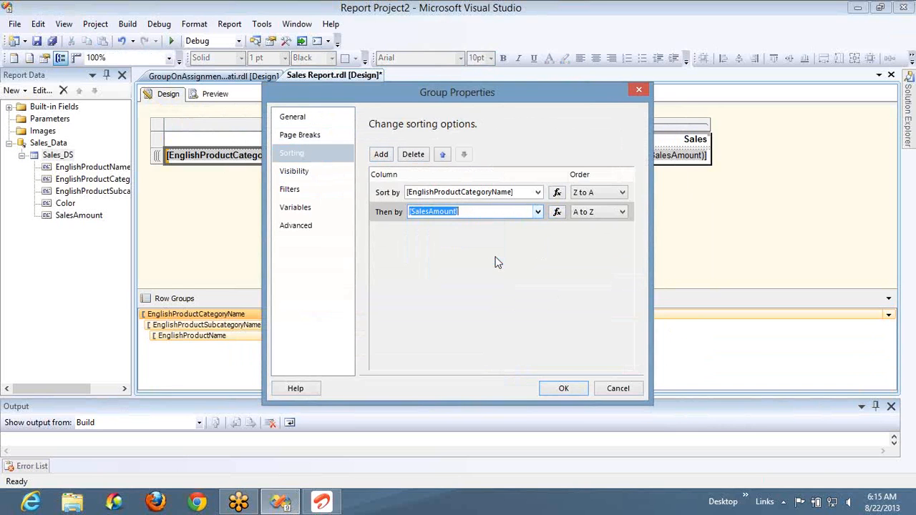
{"action": "left_click", "coordinate": [564, 389]}
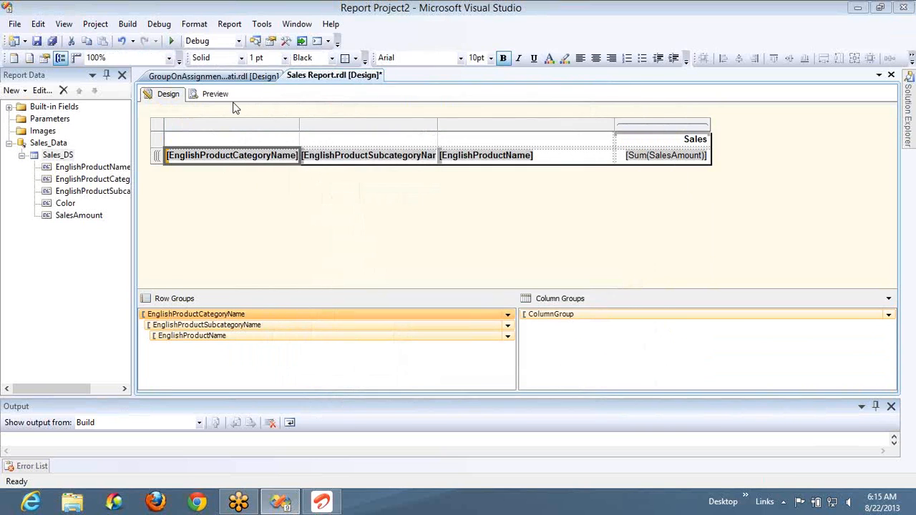
- Preview the report, page through it to examine the effect of the SalesAmount sort, and return to the design
{"action": "left_click", "coordinate": [221, 101]}
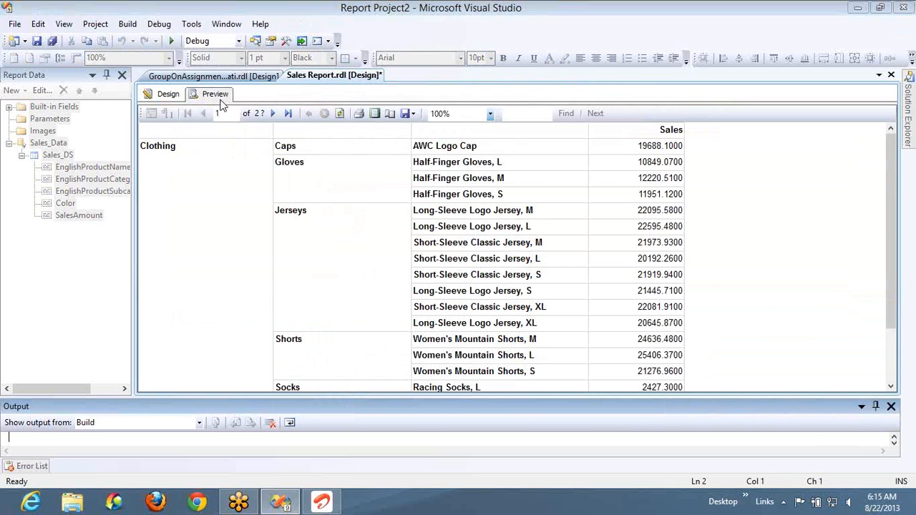
{"action": "left_click", "coordinate": [272, 116]}
{"action": "left_click", "coordinate": [272, 116]}
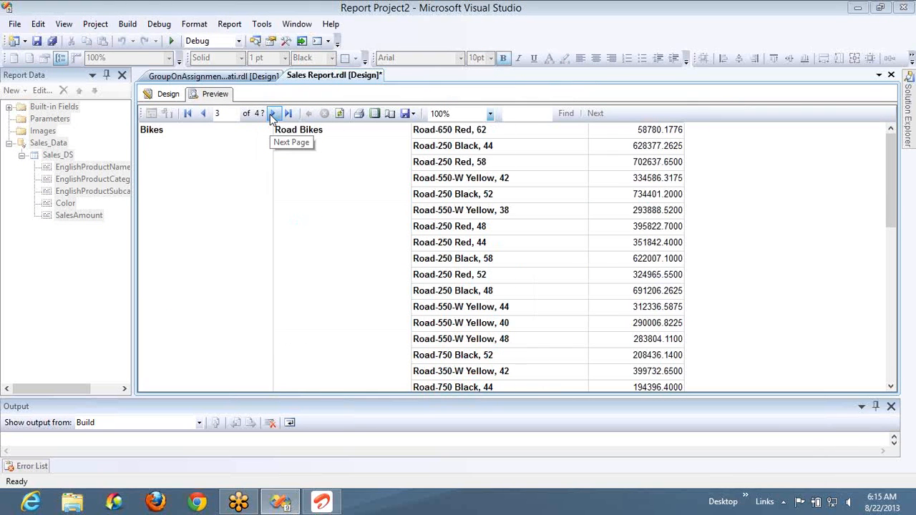
{"action": "left_click", "coordinate": [272, 116]}
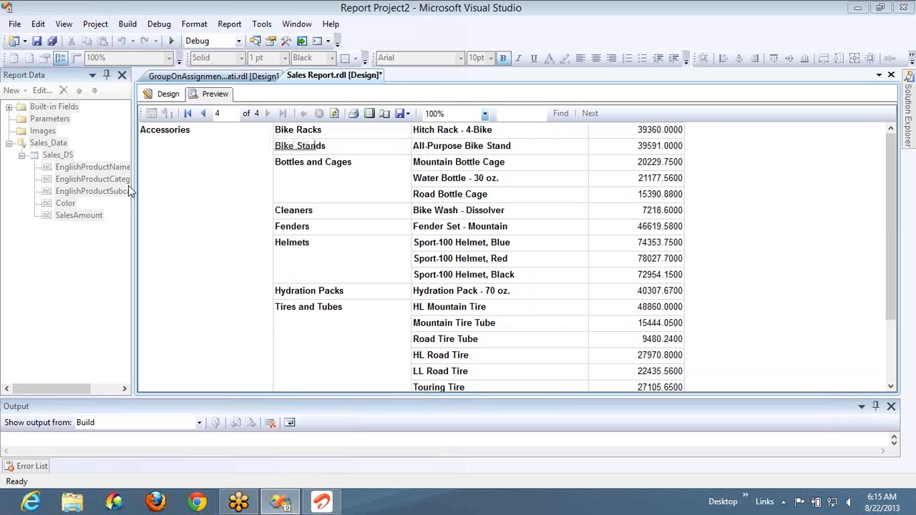
{"action": "left_click", "coordinate": [166, 94]}
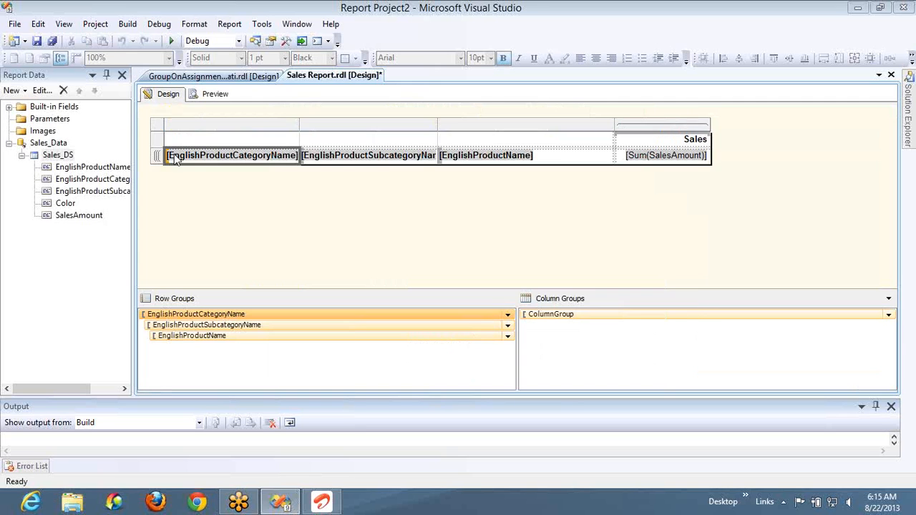
- Delete the SalesAmount sort level from the EnglishProductCategoryName row group
{"action": "double_click", "coordinate": [195, 315]}
{"action": "left_click", "coordinate": [289, 155]}
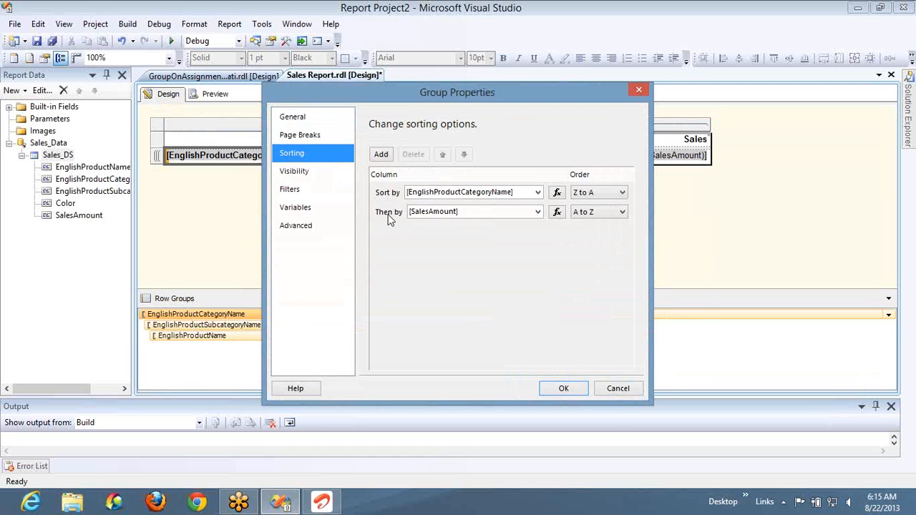
{"action": "left_click", "coordinate": [390, 214]}
{"action": "left_click", "coordinate": [418, 156]}
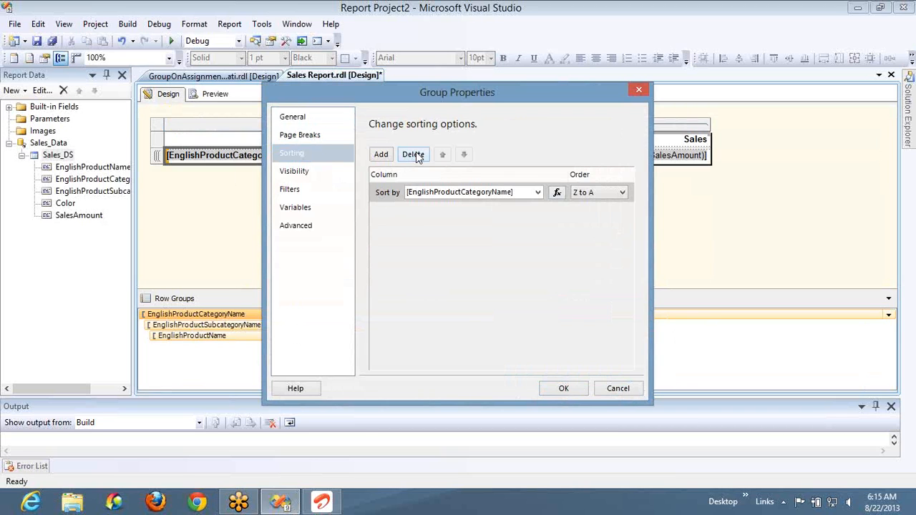
{"action": "left_click", "coordinate": [563, 388]}
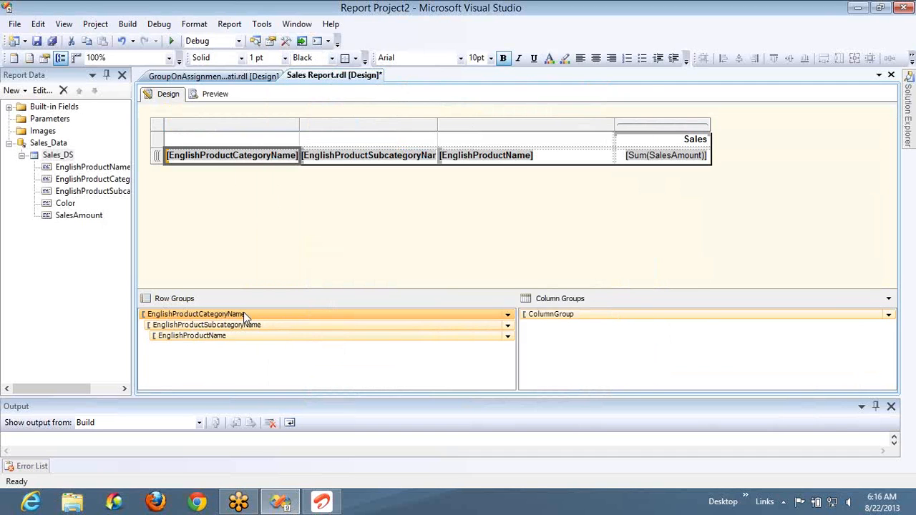
{"action": "double_click", "coordinate": [243, 313]}
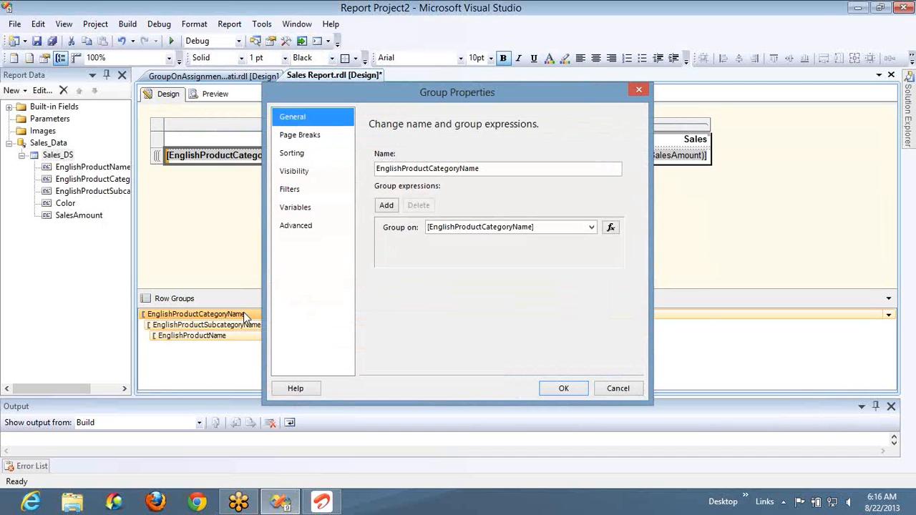
{"action": "left_click", "coordinate": [310, 172]}
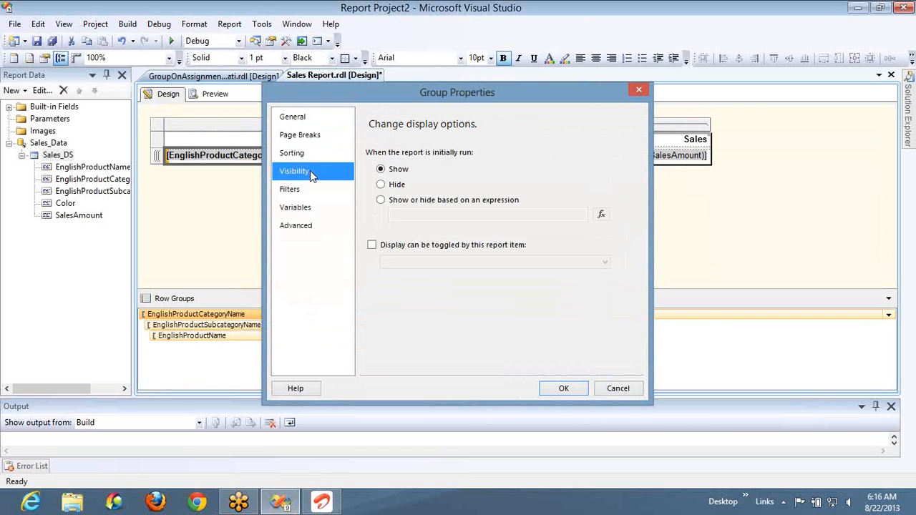
{"action": "left_click", "coordinate": [372, 246]}
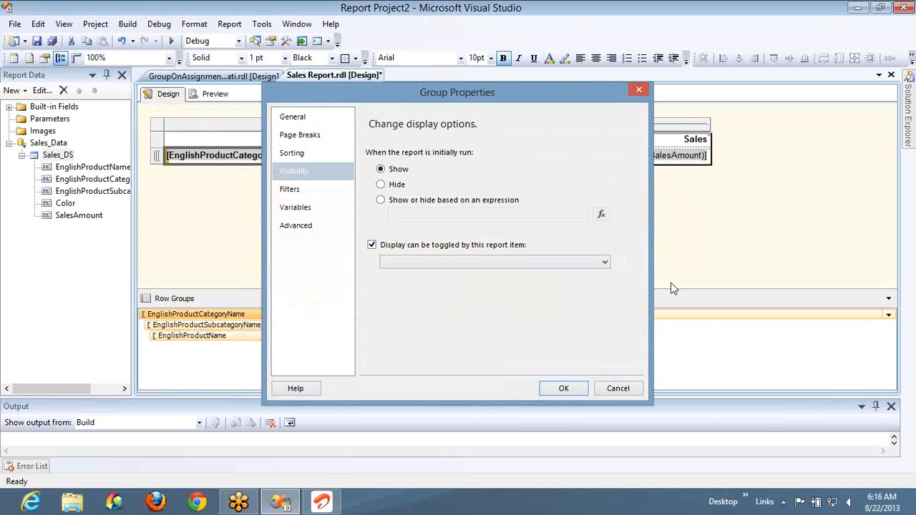
{"action": "left_click", "coordinate": [605, 263]}
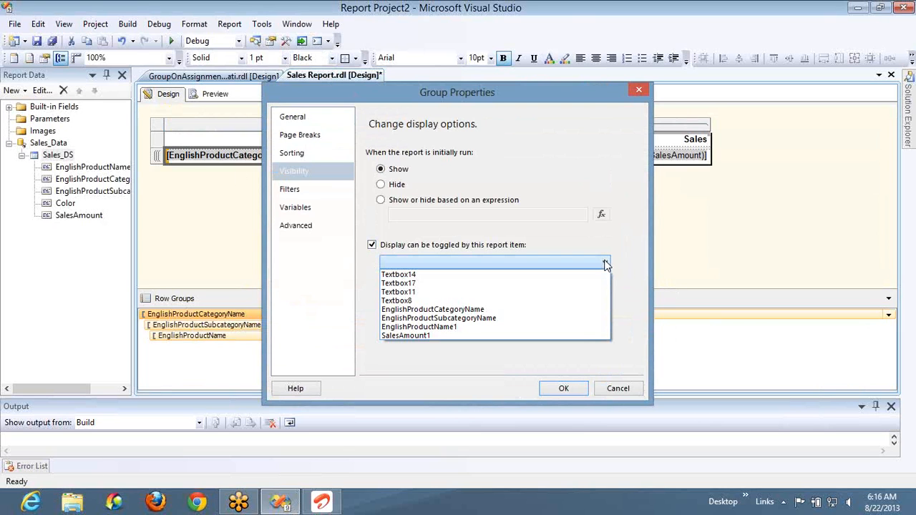
{"action": "left_click", "coordinate": [497, 251]}
{"action": "left_click", "coordinate": [497, 250]}
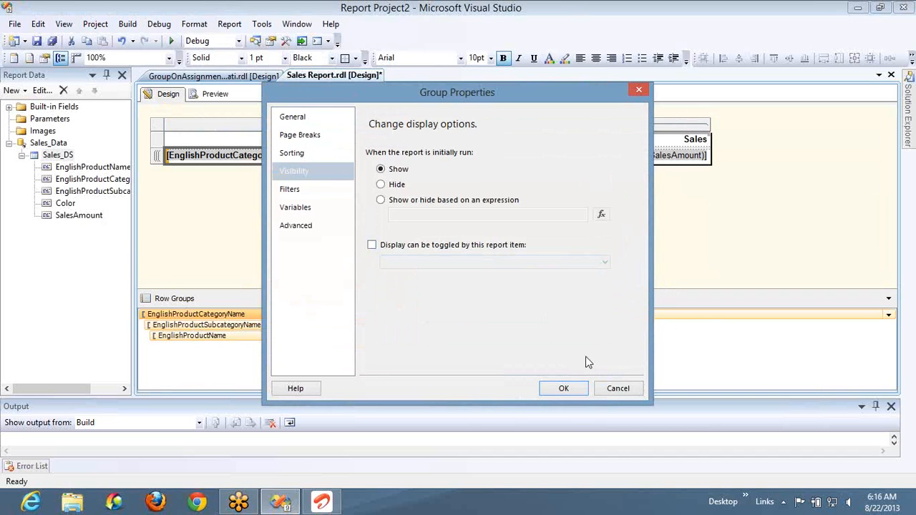
{"action": "left_click", "coordinate": [610, 386]}
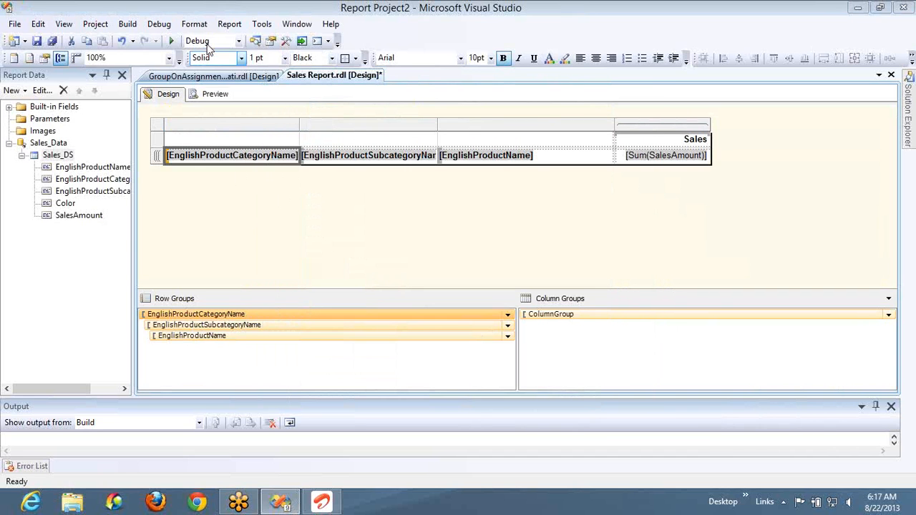
- Preview the report to examine how the categories and subcategories are displayed, and return to the design
{"action": "left_click", "coordinate": [216, 96]}
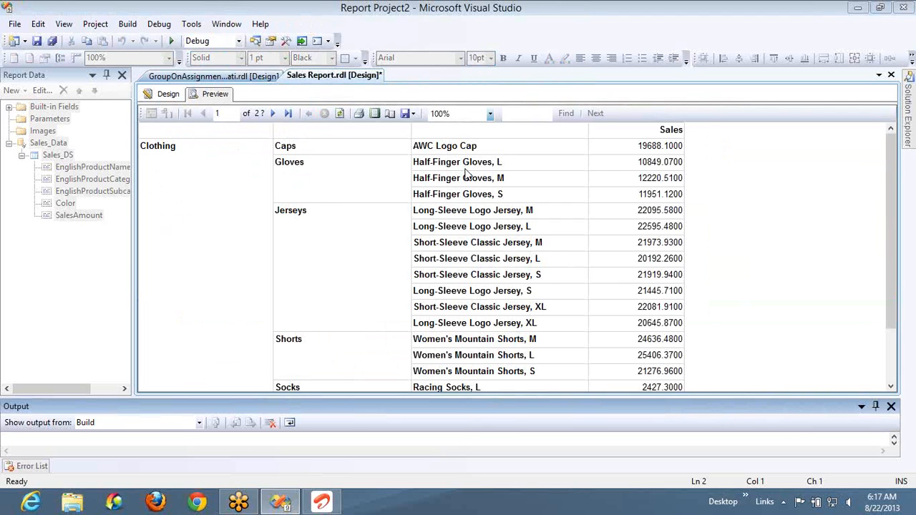
{"action": "left_click", "coordinate": [169, 95]}
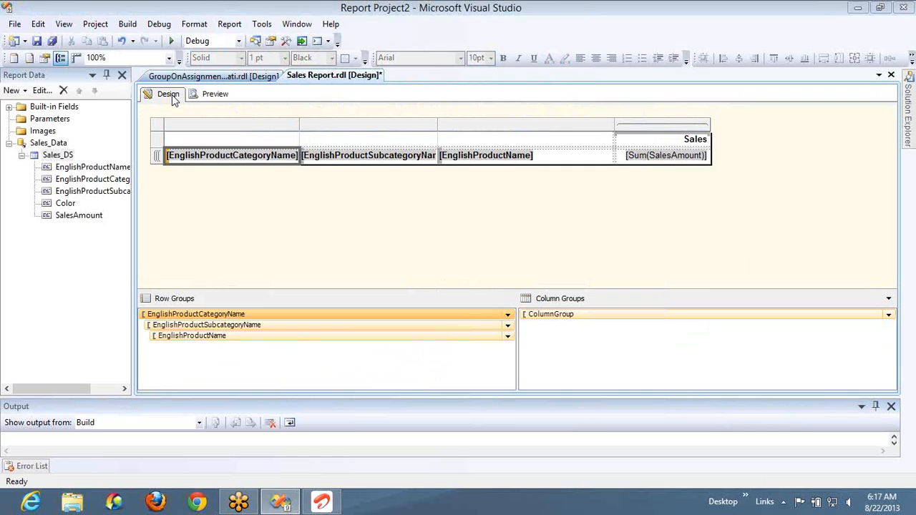
- Let the display of the EnglishProductSubcategoryName row group be toggled by the EnglishProductCategoryName report item
{"action": "double_click", "coordinate": [238, 328]}
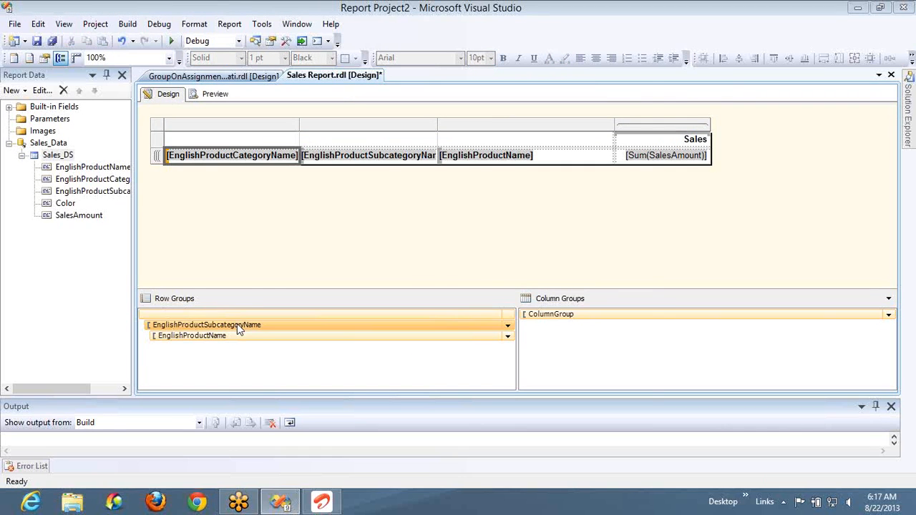
{"action": "left_click", "coordinate": [294, 170]}
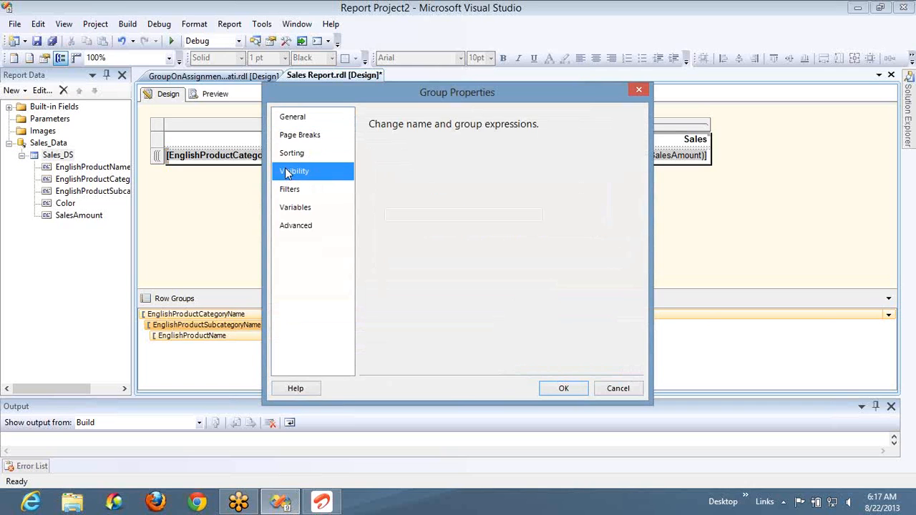
{"action": "left_click", "coordinate": [474, 246]}
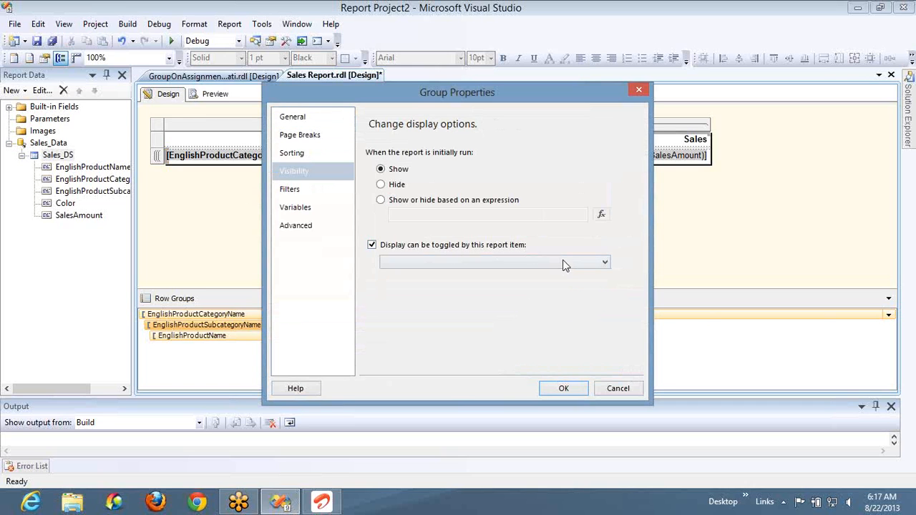
{"action": "left_click", "coordinate": [564, 267]}
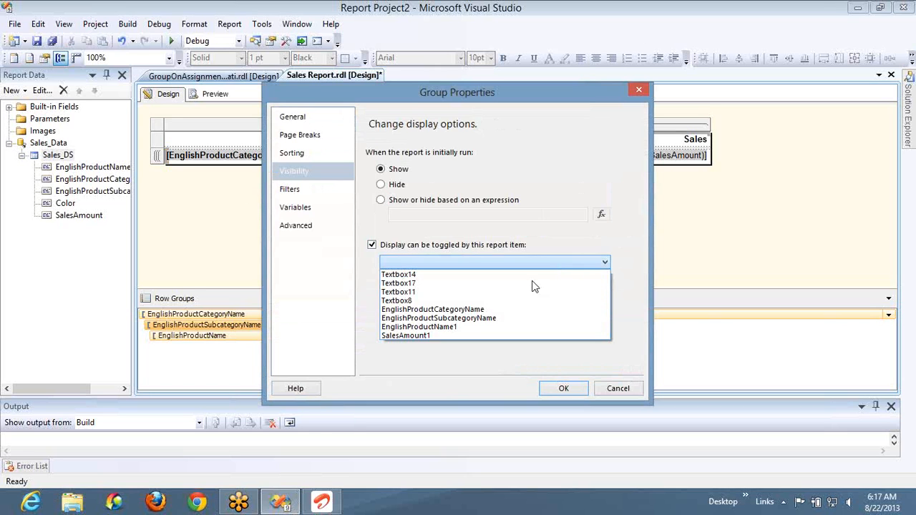
{"action": "left_click", "coordinate": [472, 309]}
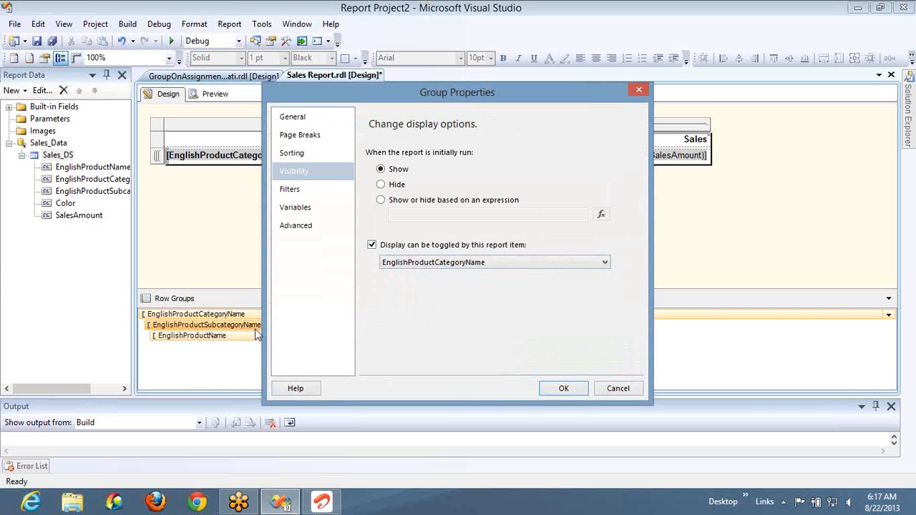
{"action": "left_click", "coordinate": [560, 388]}
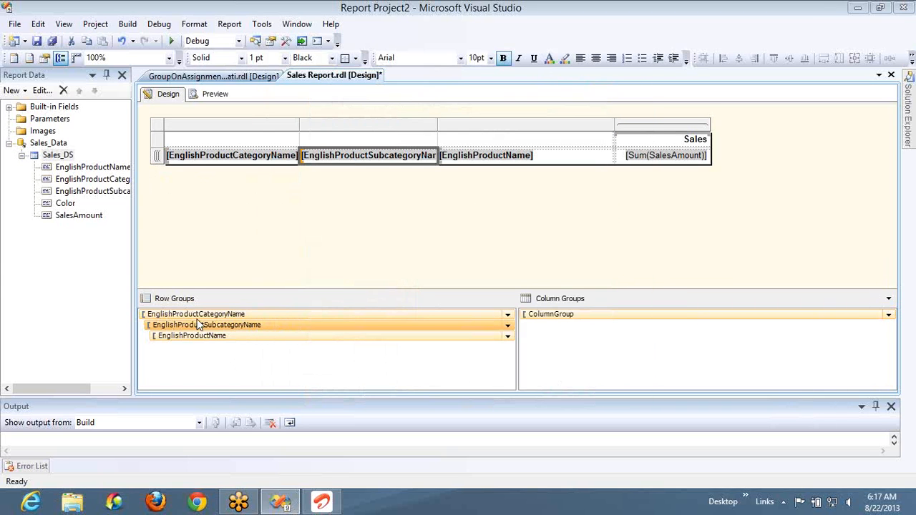
- Let the display of the EnglishProductName row group be toggled by the EnglishProductSubcategoryName report item
{"action": "double_click", "coordinate": [230, 339]}
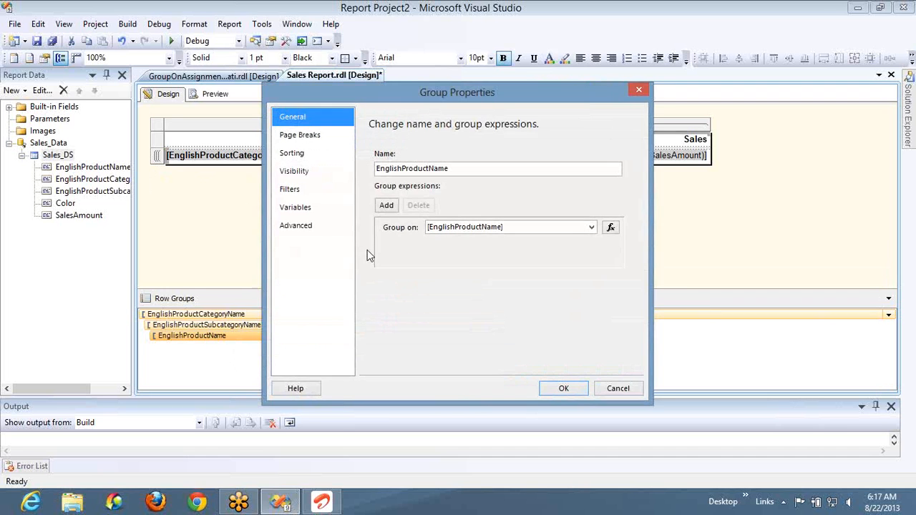
{"action": "left_click", "coordinate": [311, 172]}
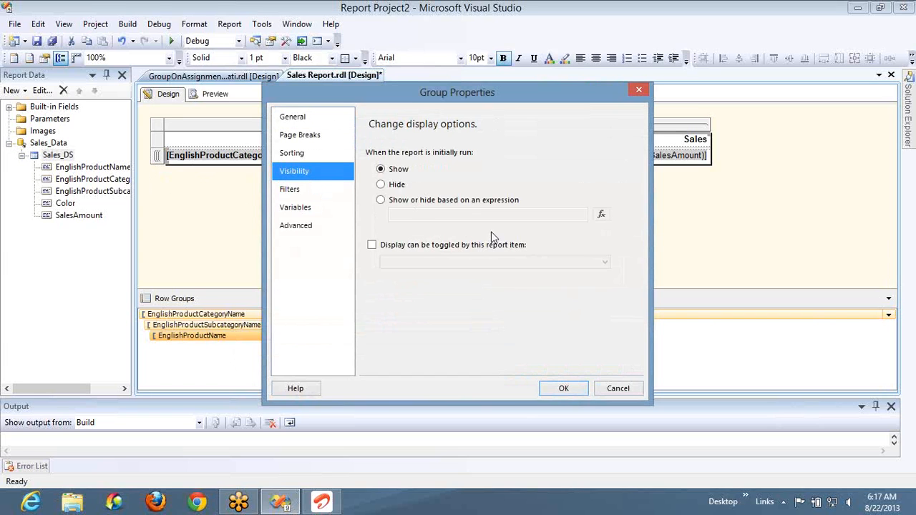
{"action": "left_click", "coordinate": [463, 245]}
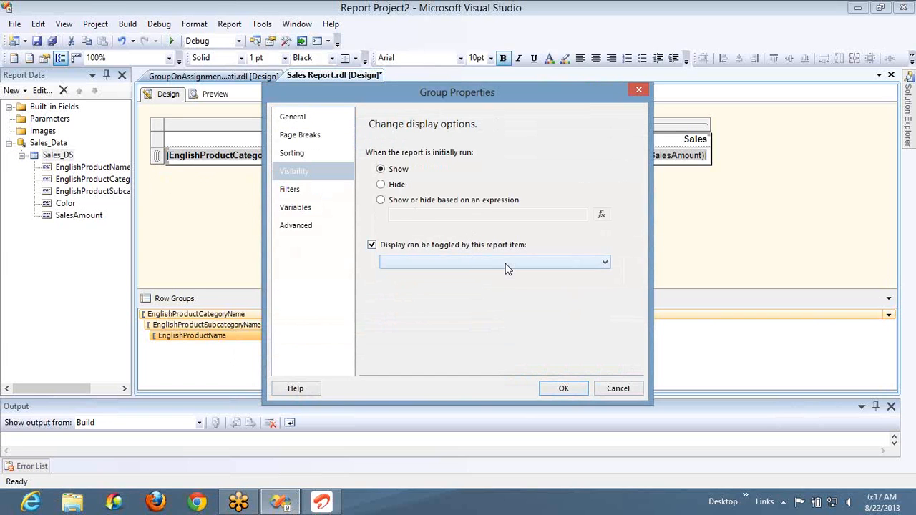
{"action": "left_click", "coordinate": [494, 263]}
{"action": "left_click", "coordinate": [485, 319]}
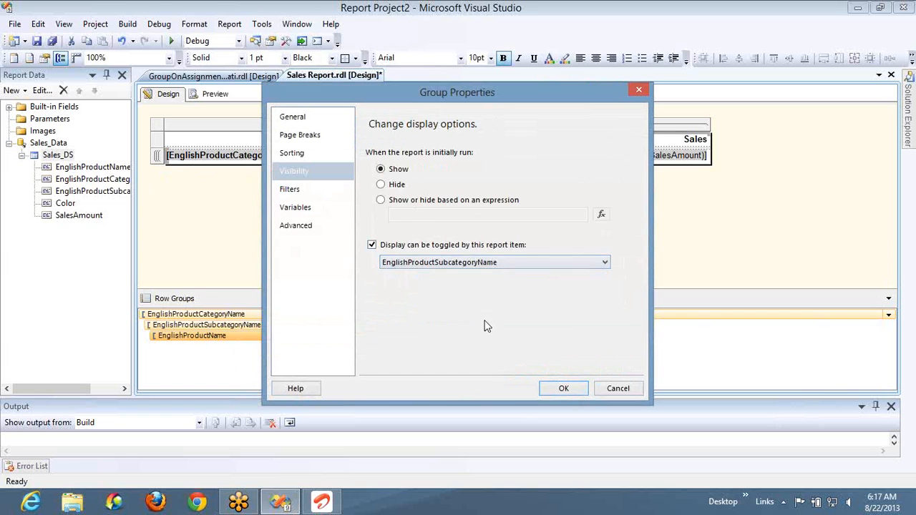
{"action": "left_click", "coordinate": [564, 388]}
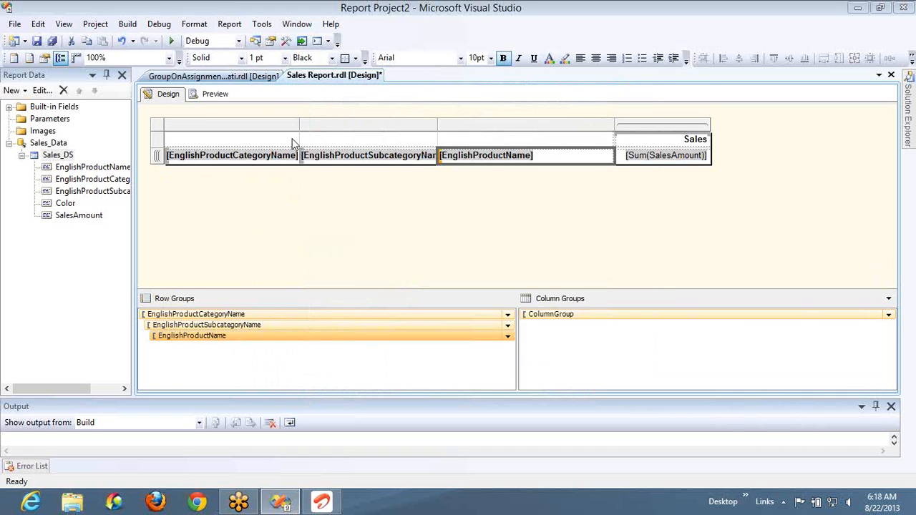
- Preview the report, switch the toggles of Clothing, Caps, Gloves and Jerseys to examine their behavior, and return to the design
{"action": "left_click", "coordinate": [212, 97]}
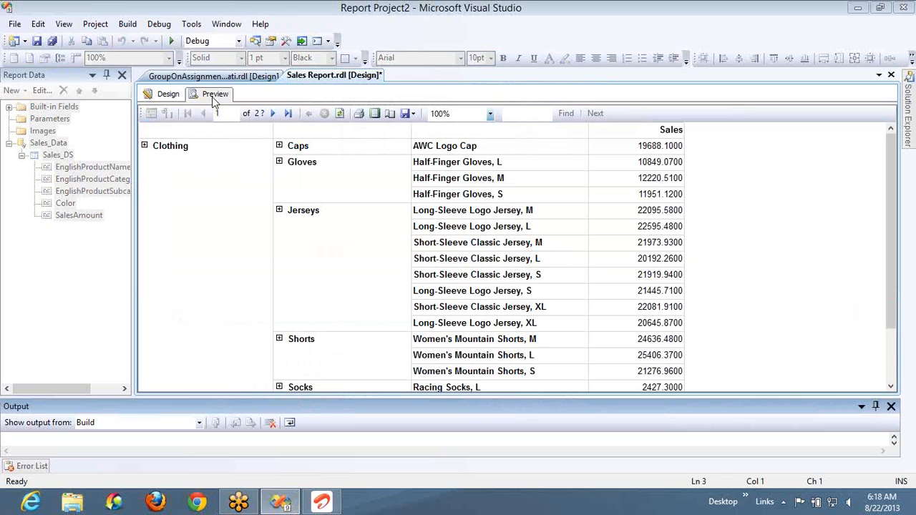
{"action": "left_click", "coordinate": [145, 146]}
{"action": "left_click", "coordinate": [145, 147]}
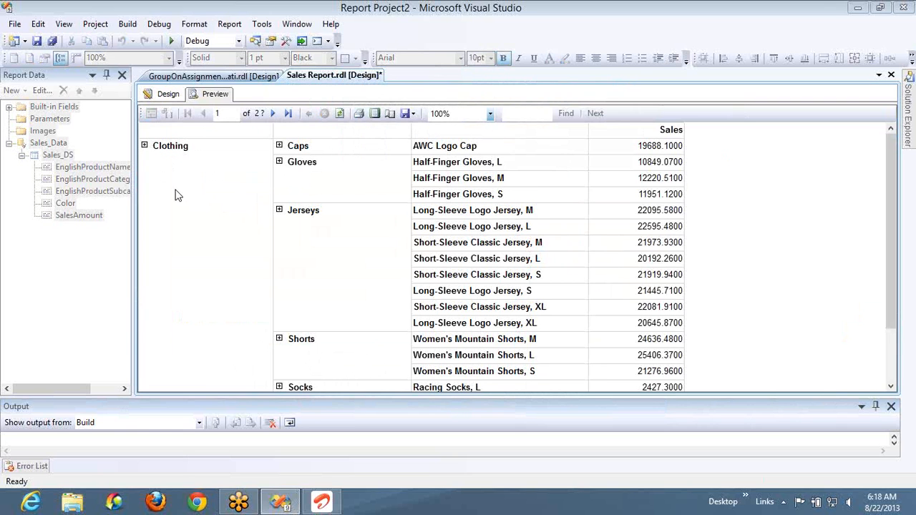
{"action": "left_click", "coordinate": [279, 147]}
{"action": "left_click", "coordinate": [280, 146]}
{"action": "left_click", "coordinate": [279, 162]}
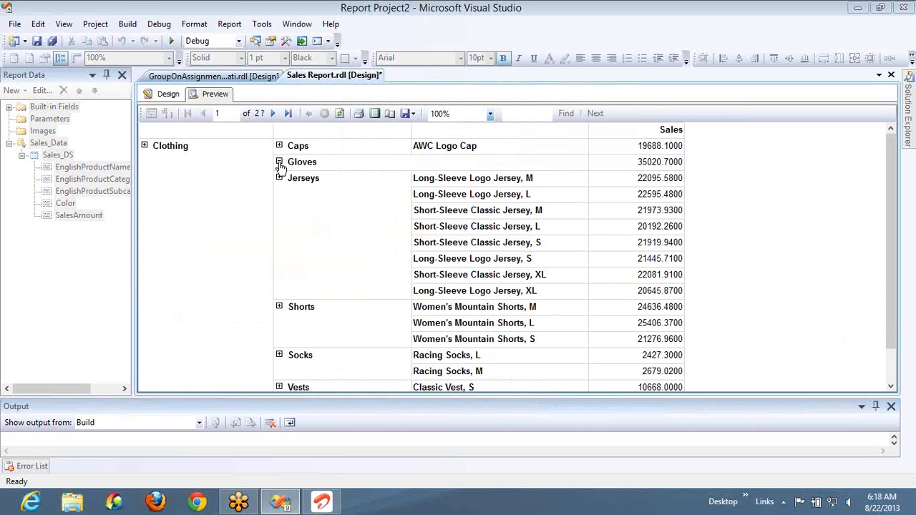
{"action": "left_click", "coordinate": [280, 163]}
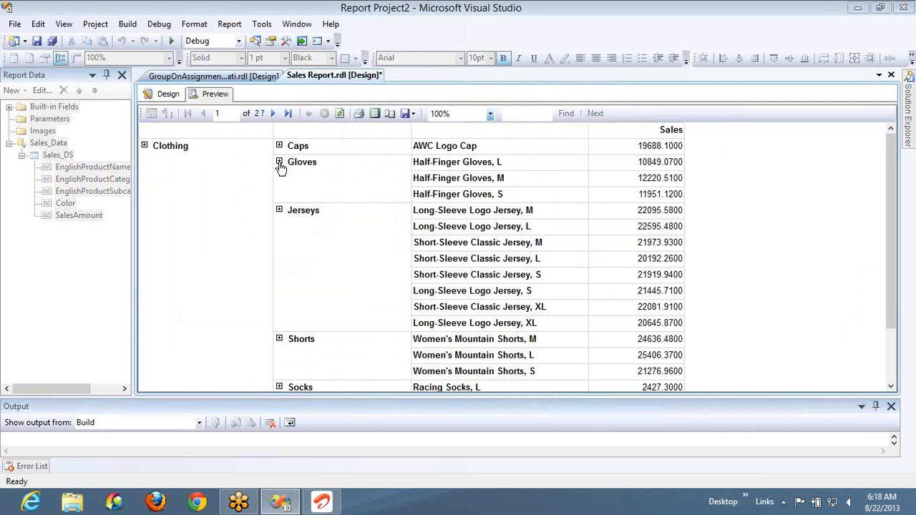
{"action": "left_click", "coordinate": [279, 162]}
{"action": "left_click", "coordinate": [279, 163]}
{"action": "left_click", "coordinate": [279, 210]}
{"action": "left_click", "coordinate": [279, 210]}
{"action": "left_click", "coordinate": [279, 211]}
{"action": "left_click", "coordinate": [278, 211]}
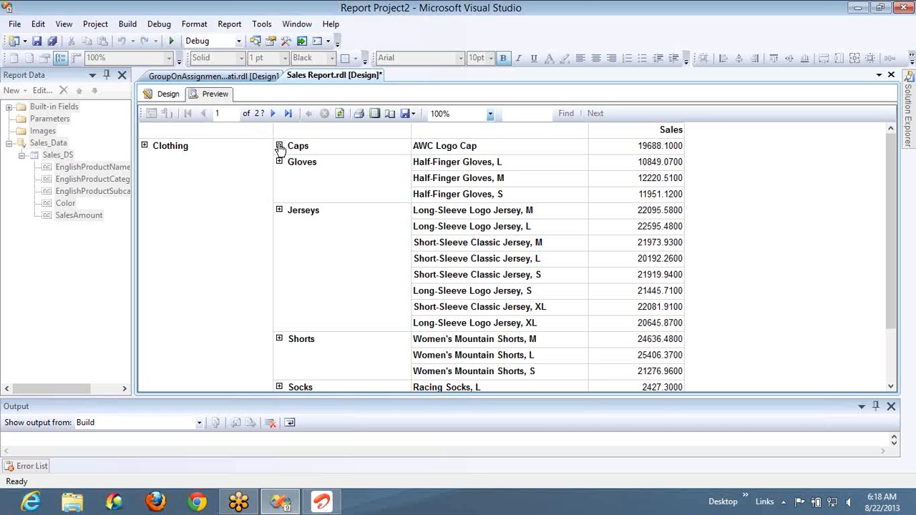
{"action": "left_click", "coordinate": [280, 147]}
{"action": "left_click", "coordinate": [280, 147]}
{"action": "left_click", "coordinate": [178, 99]}
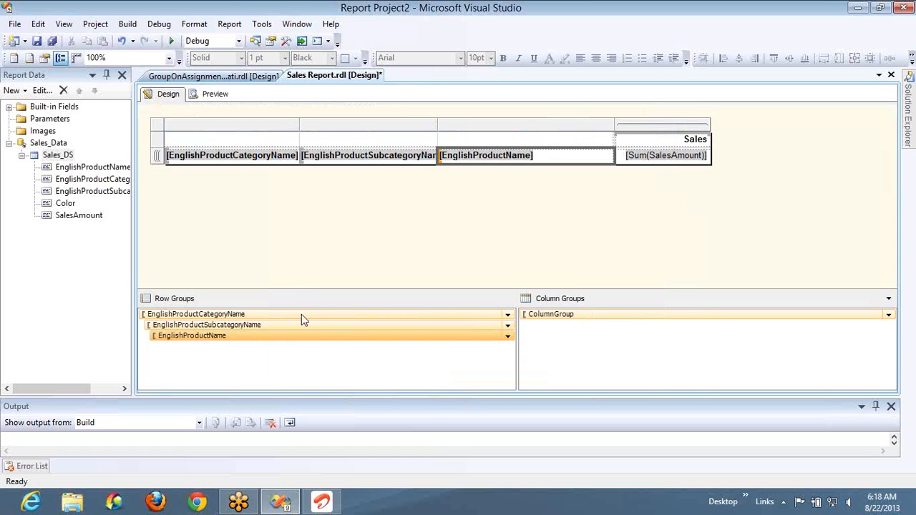
- Set the EnglishProductSubcategoryName row group to Hide when the report is initially run
{"action": "double_click", "coordinate": [306, 329]}
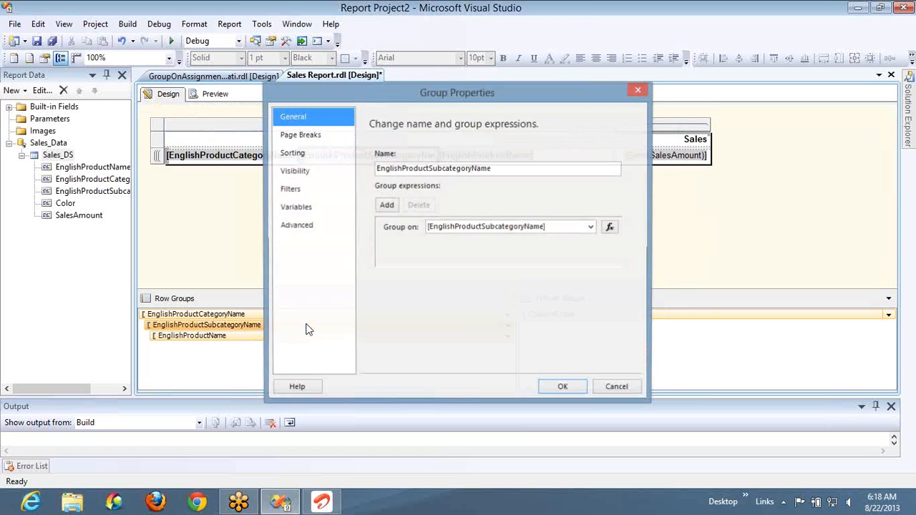
{"action": "left_click", "coordinate": [314, 170]}
{"action": "left_click", "coordinate": [396, 186]}
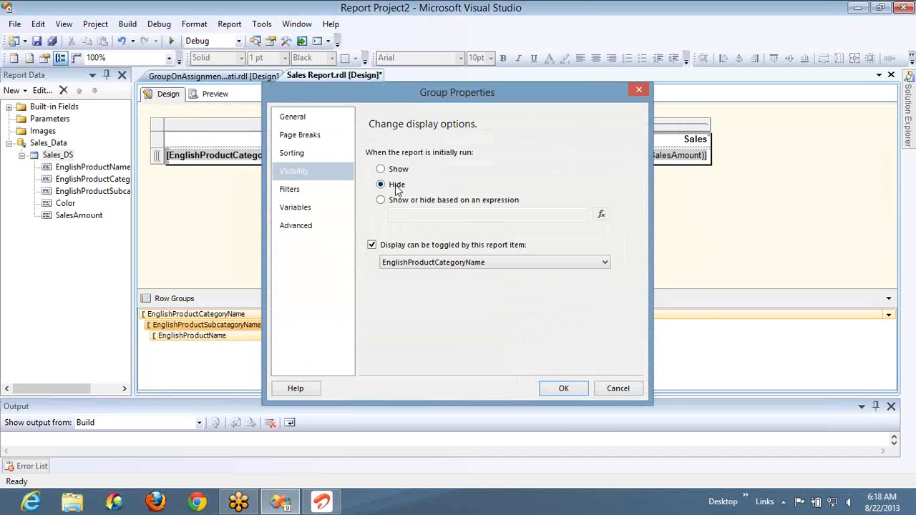
{"action": "left_click", "coordinate": [563, 390]}
- Set the EnglishProductName row group to Hide when the report is initially run
{"action": "double_click", "coordinate": [362, 336]}
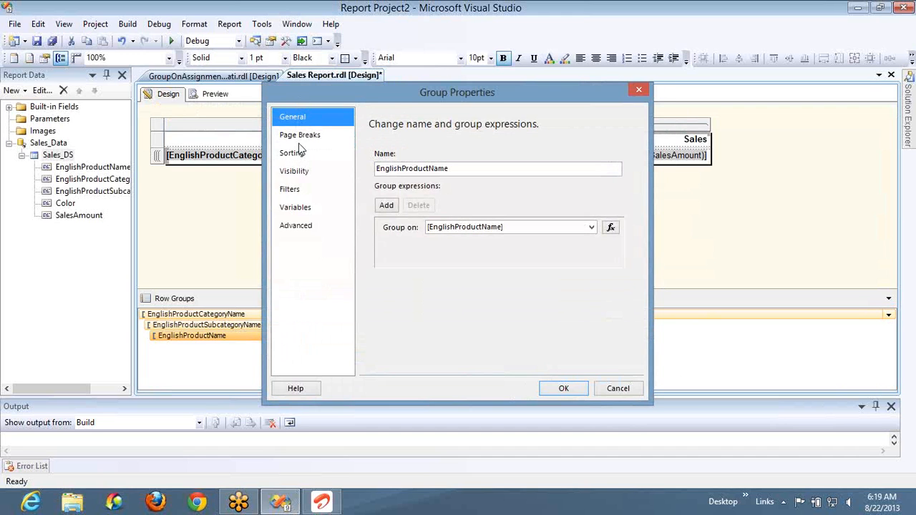
{"action": "left_click", "coordinate": [300, 171]}
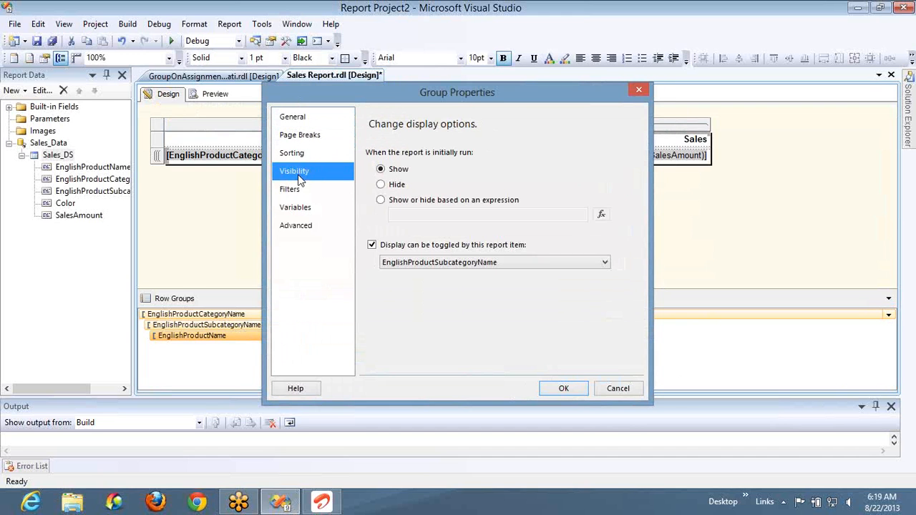
{"action": "left_click", "coordinate": [390, 186]}
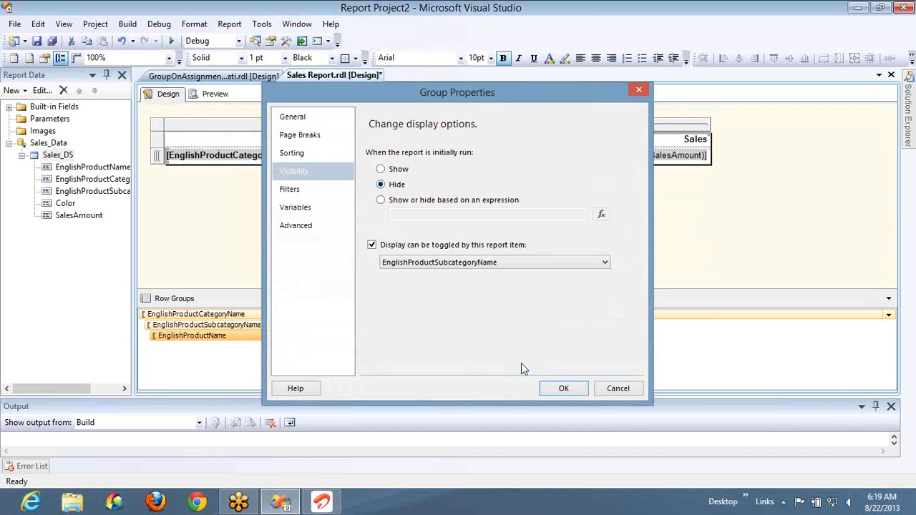
{"action": "left_click", "coordinate": [570, 390]}
- Preview the report, expand and collapse Clothing and its Jerseys and Shorts subcategories to examine the drill-down, and return to the design
{"action": "left_click", "coordinate": [215, 98]}
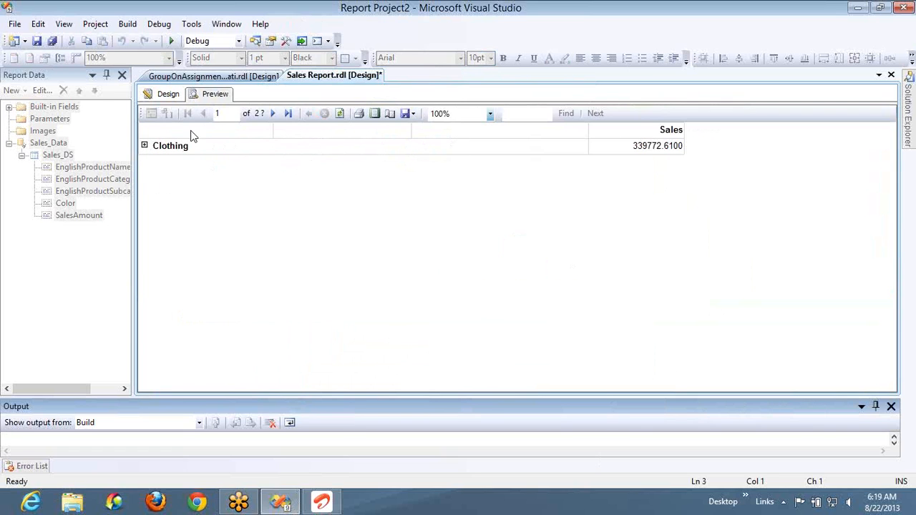
{"action": "left_click", "coordinate": [144, 146]}
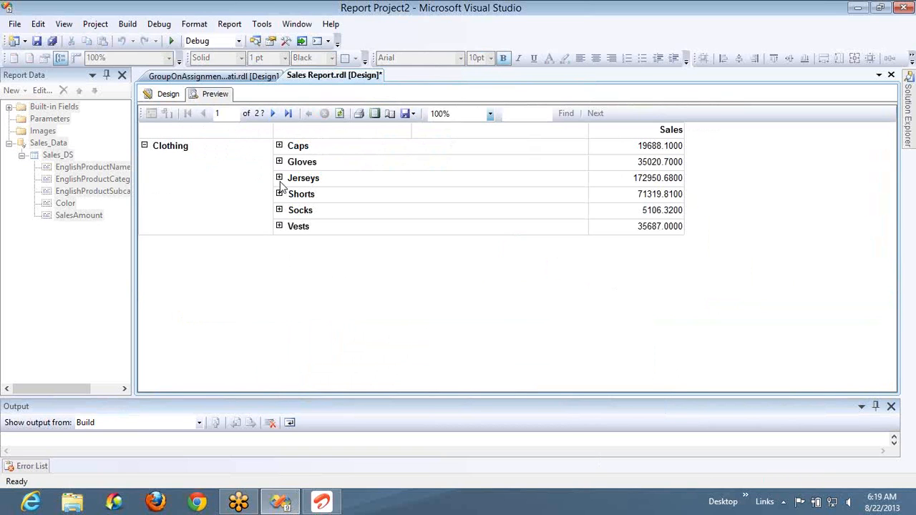
{"action": "left_click", "coordinate": [279, 179]}
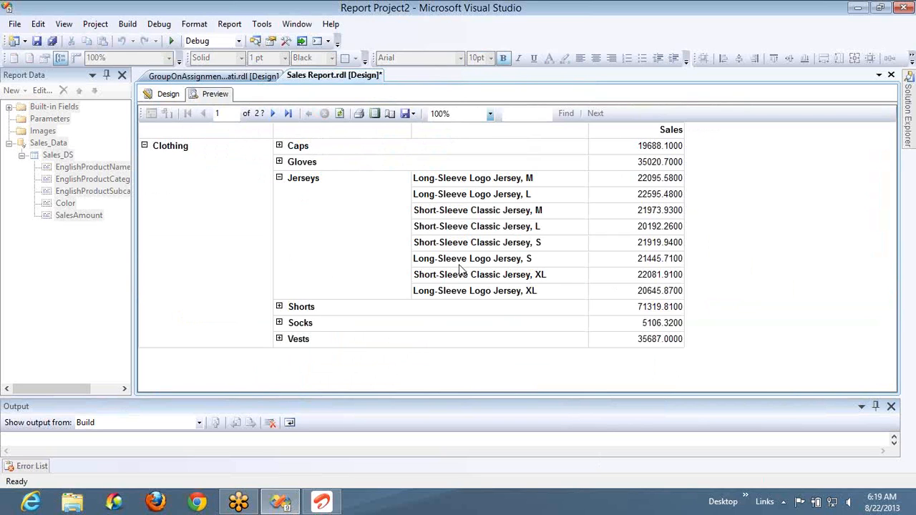
{"action": "left_click", "coordinate": [279, 179]}
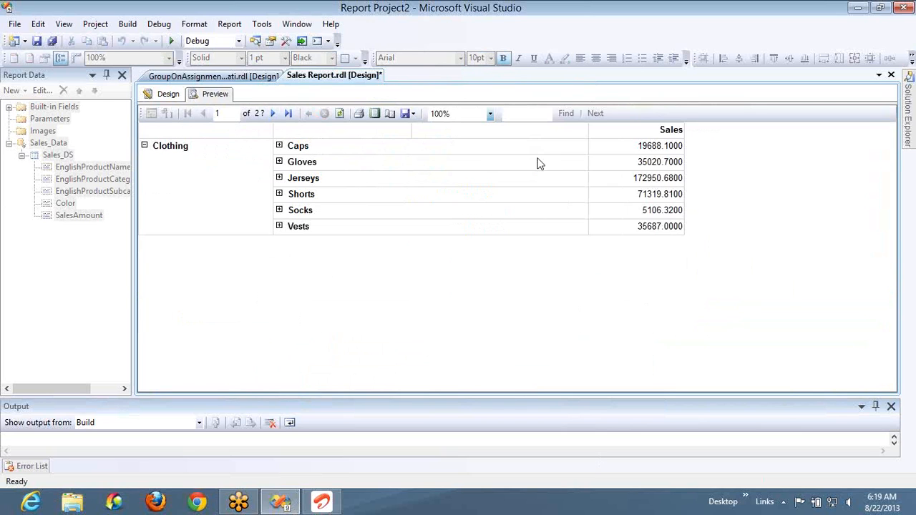
{"action": "left_click", "coordinate": [144, 146]}
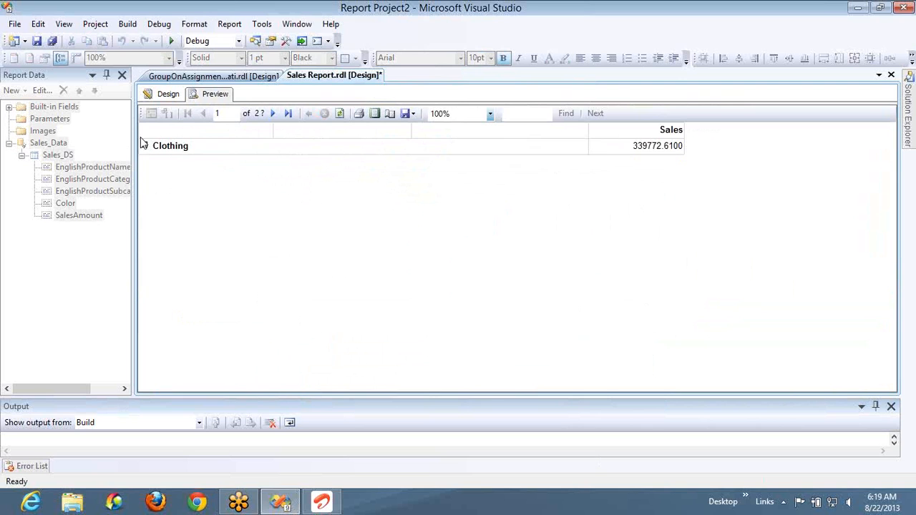
{"action": "left_click", "coordinate": [145, 146]}
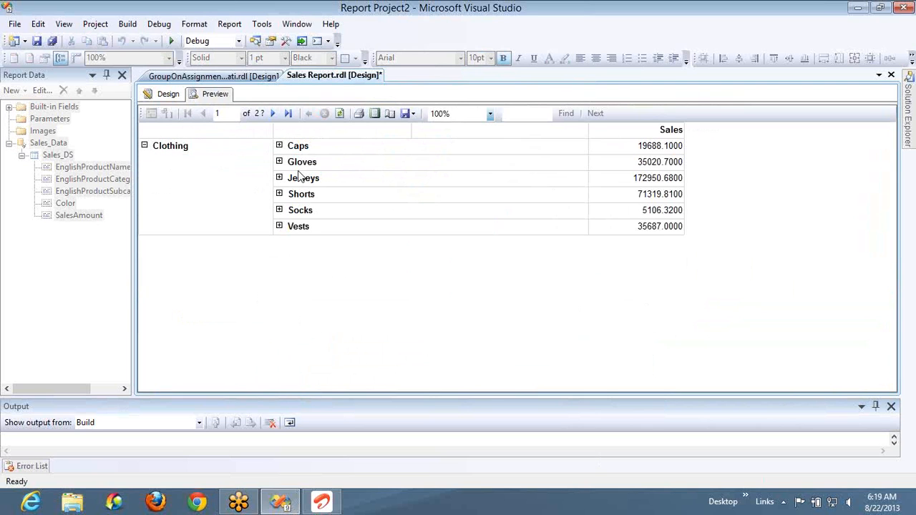
{"action": "left_click", "coordinate": [279, 196]}
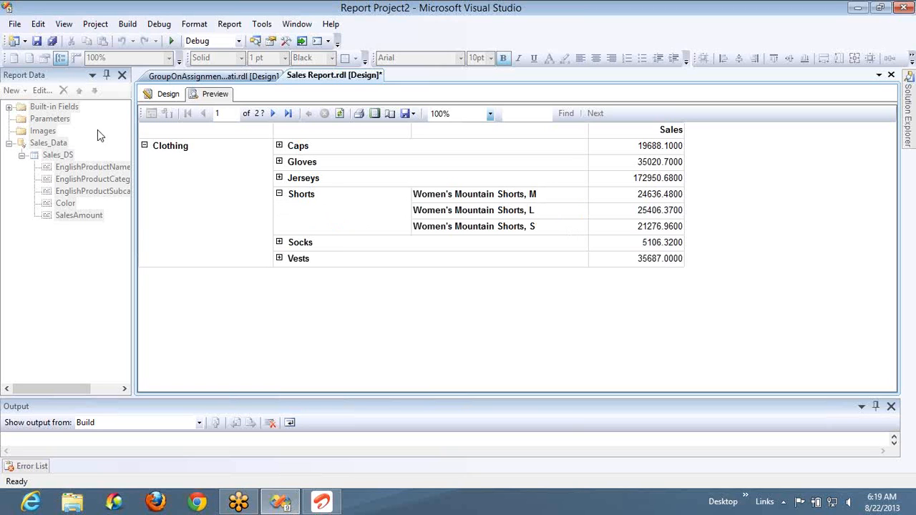
{"action": "left_click", "coordinate": [164, 94]}
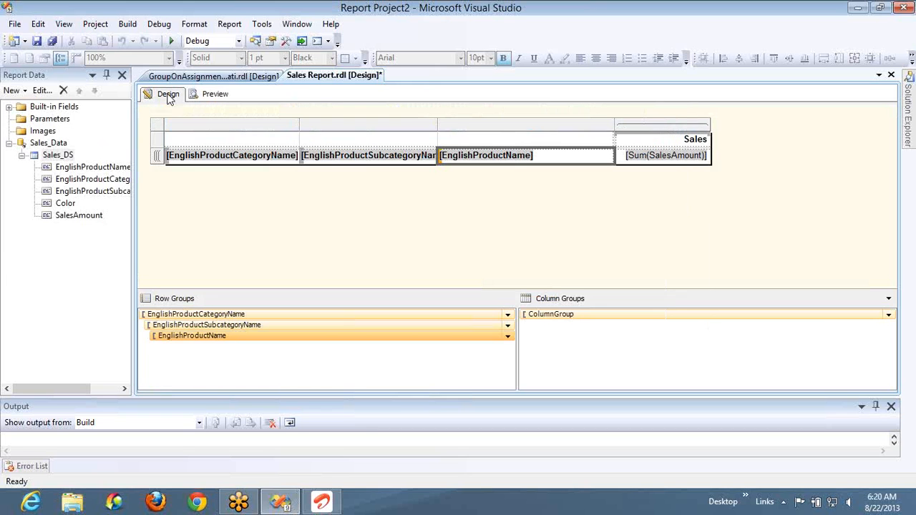
- Add a filter to the EnglishProductCategoryName row group for SalesAmount >= 1000, preview the report, and return to the design
{"action": "left_click", "coordinate": [311, 315]}
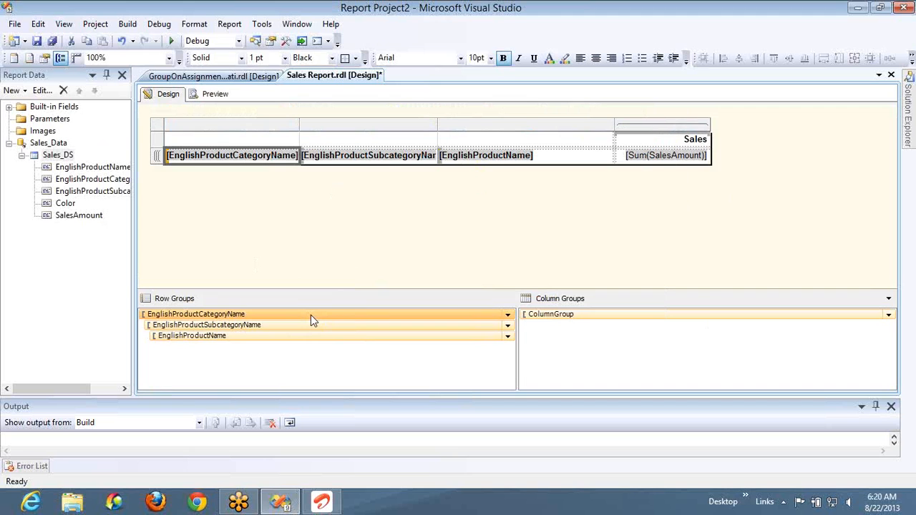
{"action": "double_click", "coordinate": [310, 315]}
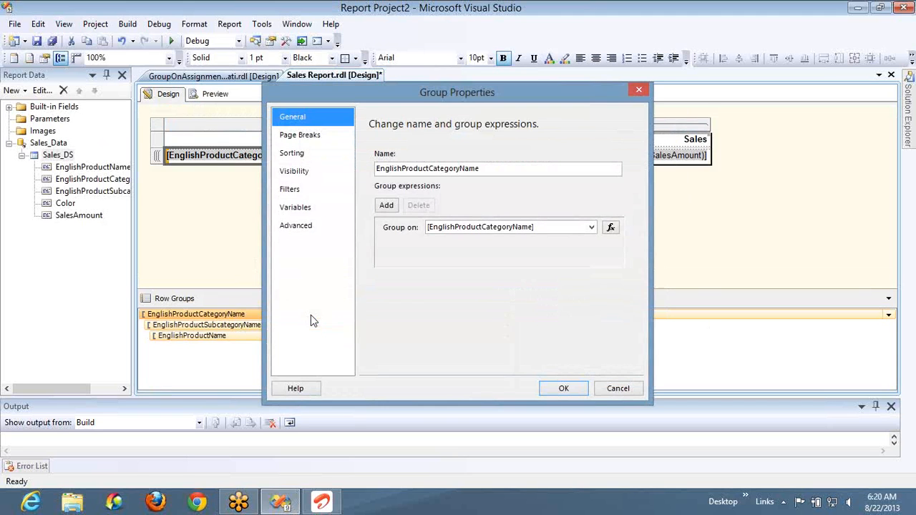
{"action": "left_click", "coordinate": [303, 195]}
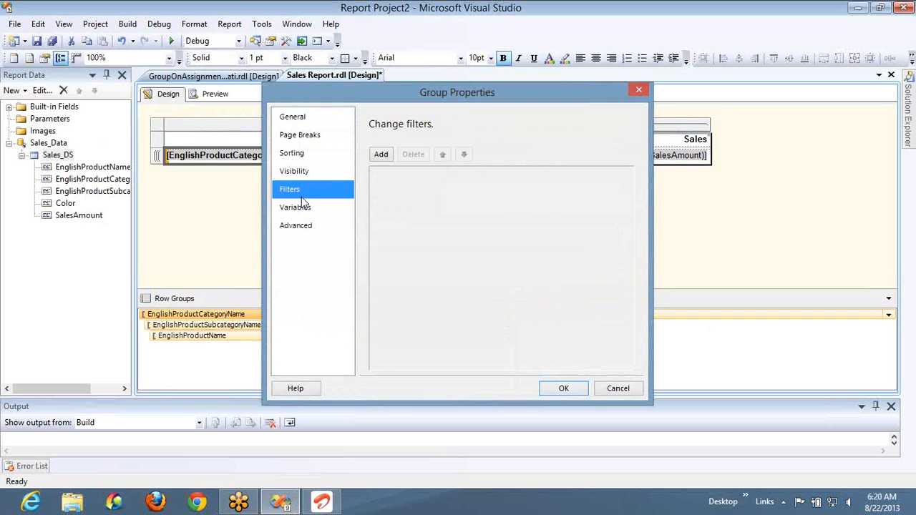
{"action": "left_click", "coordinate": [381, 155]}
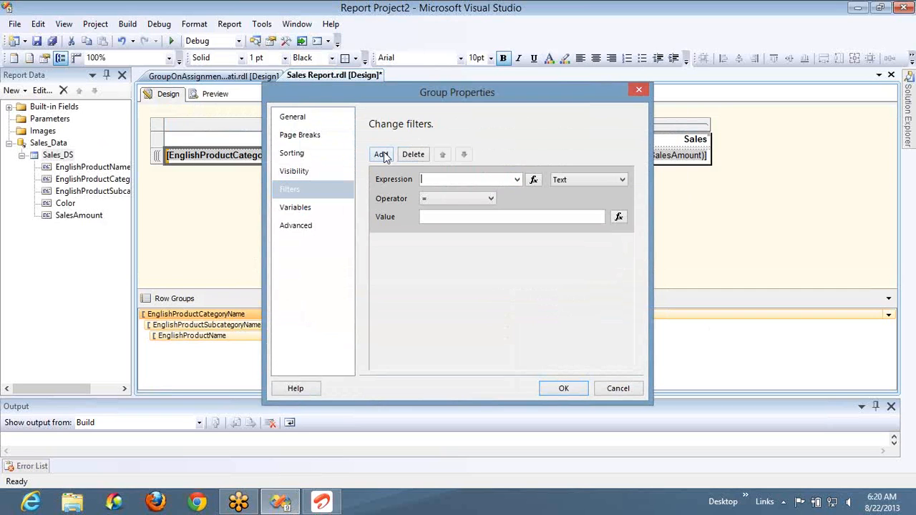
{"action": "left_click", "coordinate": [517, 180]}
{"action": "left_click", "coordinate": [455, 227]}
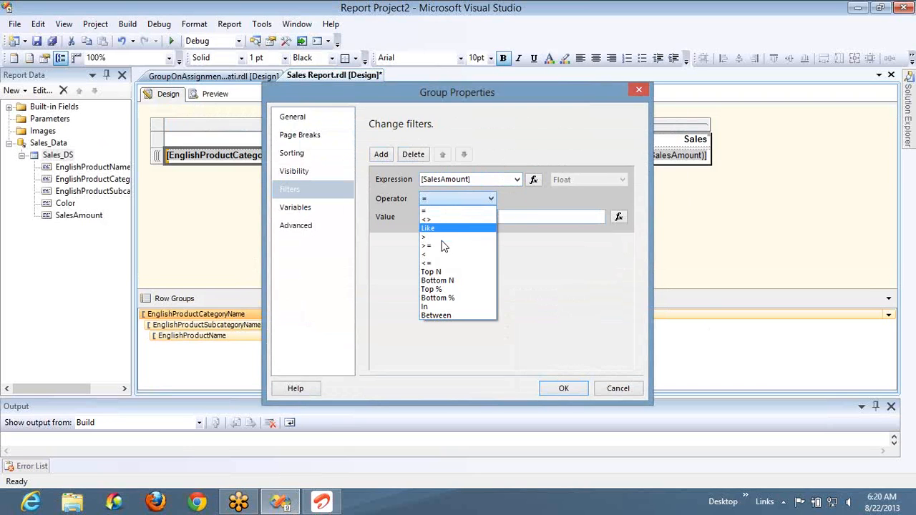
{"action": "left_click", "coordinate": [443, 246]}
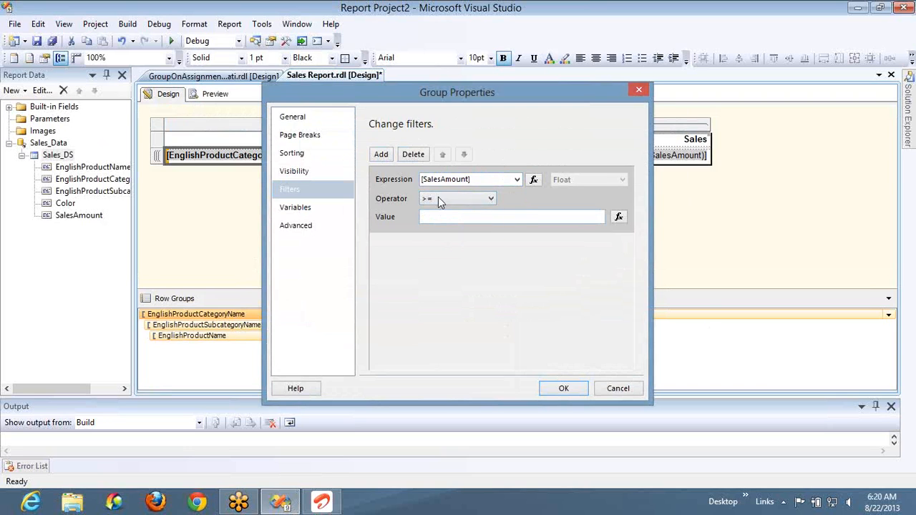
{"action": "left_click", "coordinate": [439, 216]}
{"action": "type", "text": "1000"}
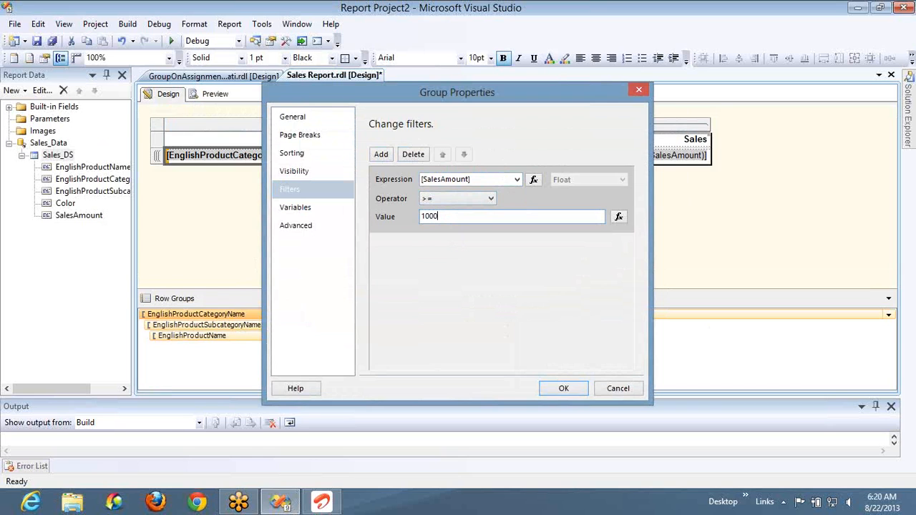
{"action": "left_click", "coordinate": [564, 389]}
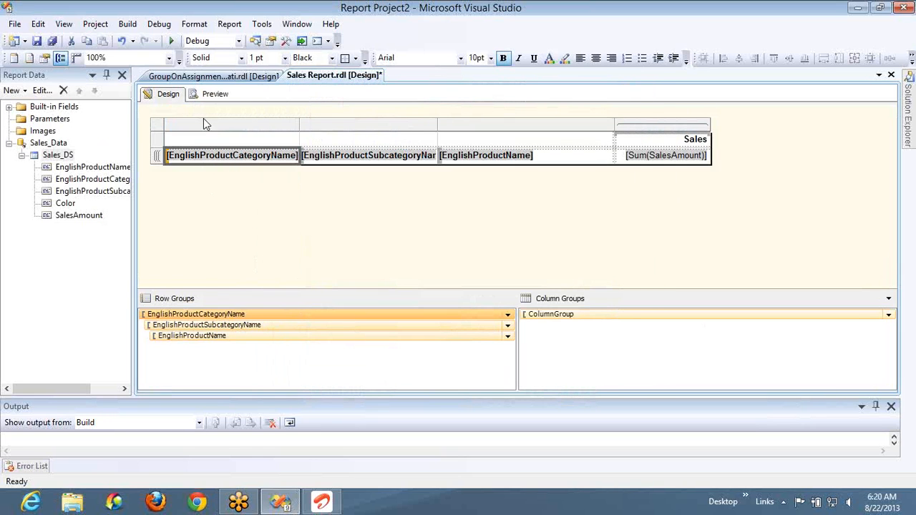
{"action": "left_click", "coordinate": [212, 96]}
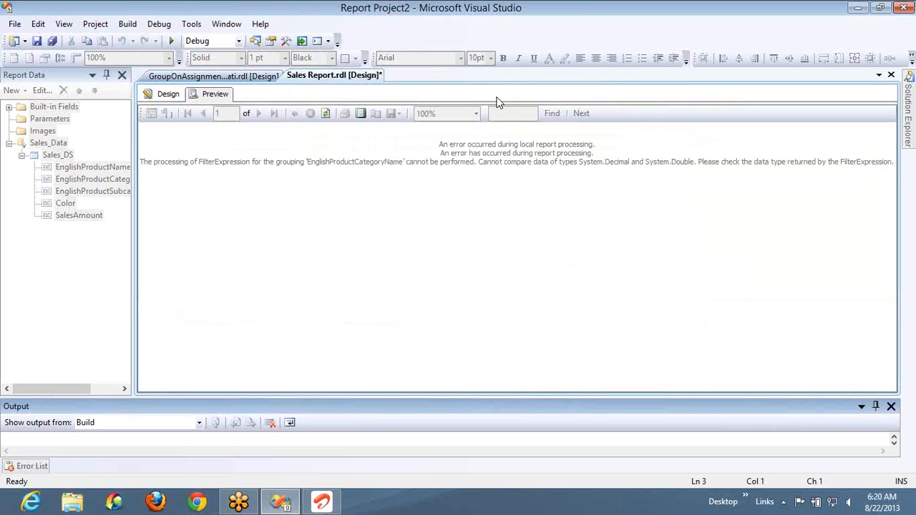
{"action": "left_click", "coordinate": [169, 95]}
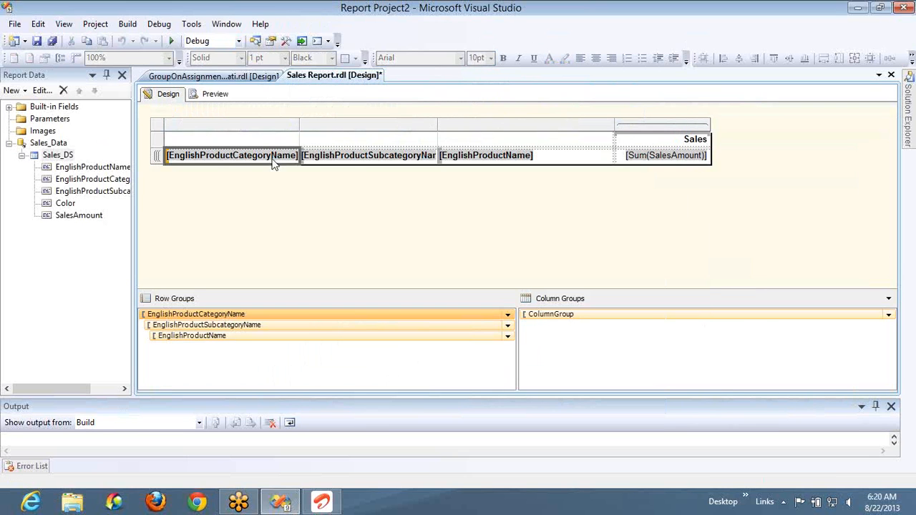
- Set the filter value of the EnglishProductCategoryName row group to the expression =CDec(1000)
{"action": "double_click", "coordinate": [258, 314]}
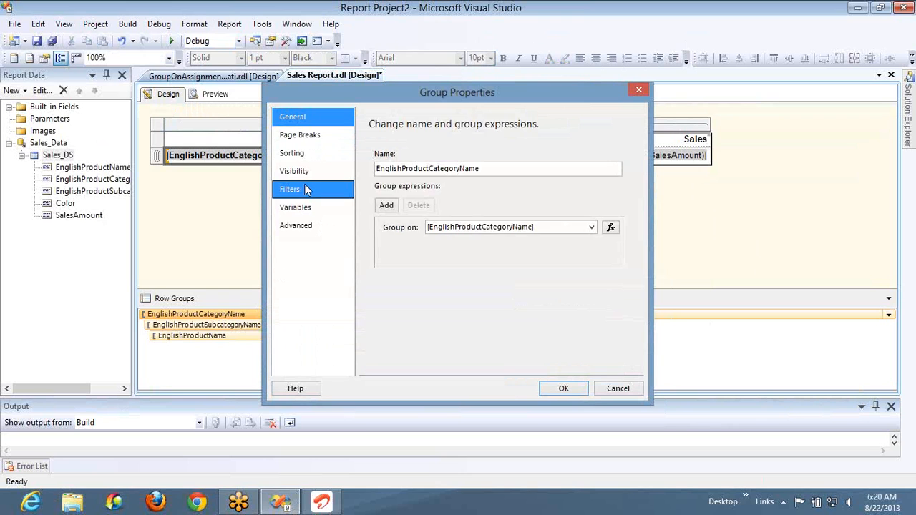
{"action": "left_click", "coordinate": [305, 189]}
{"action": "left_click", "coordinate": [618, 216]}
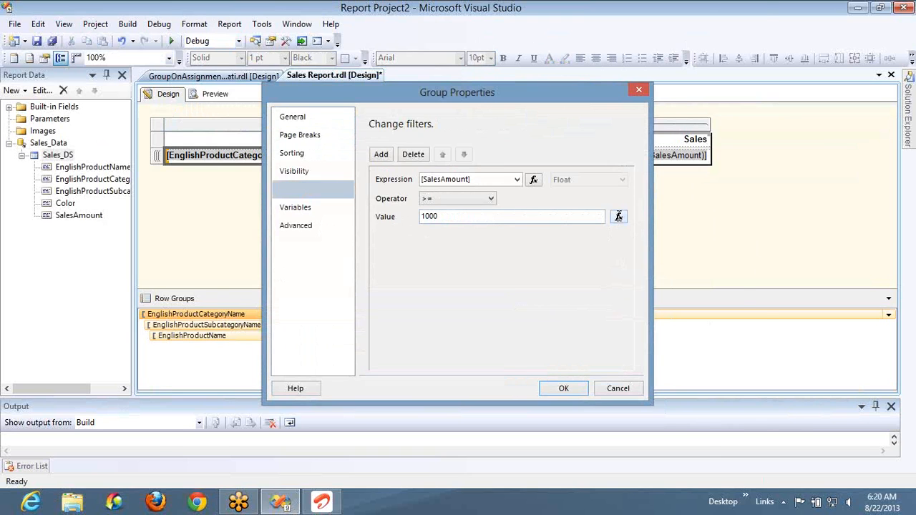
{"action": "type", "text": "="}
{"action": "type", "text": "CDe"}
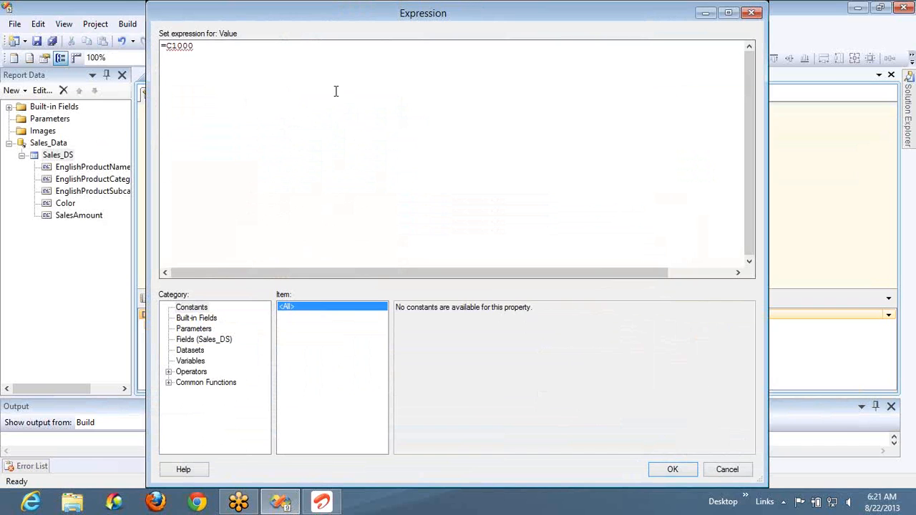
{"action": "type", "text": "c("}
{"action": "key", "text": "End"}
{"action": "type", "text": ")"}
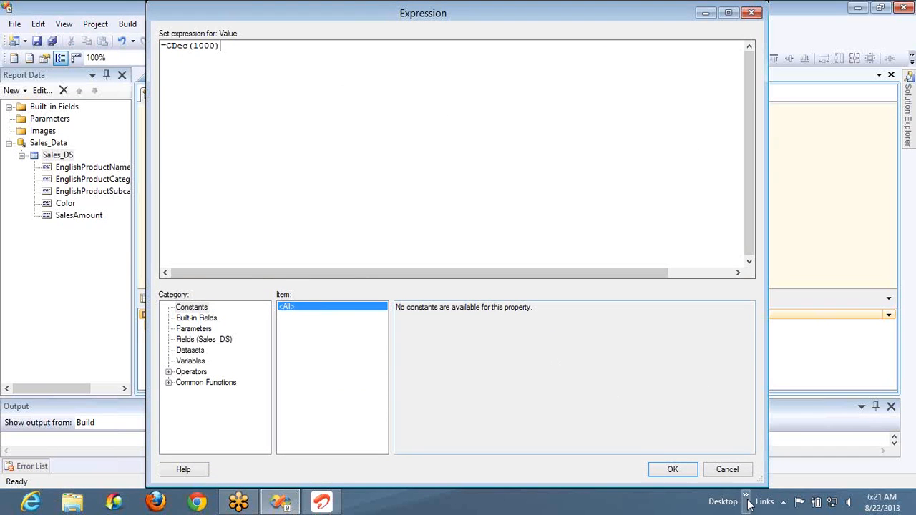
{"action": "left_click", "coordinate": [673, 471]}
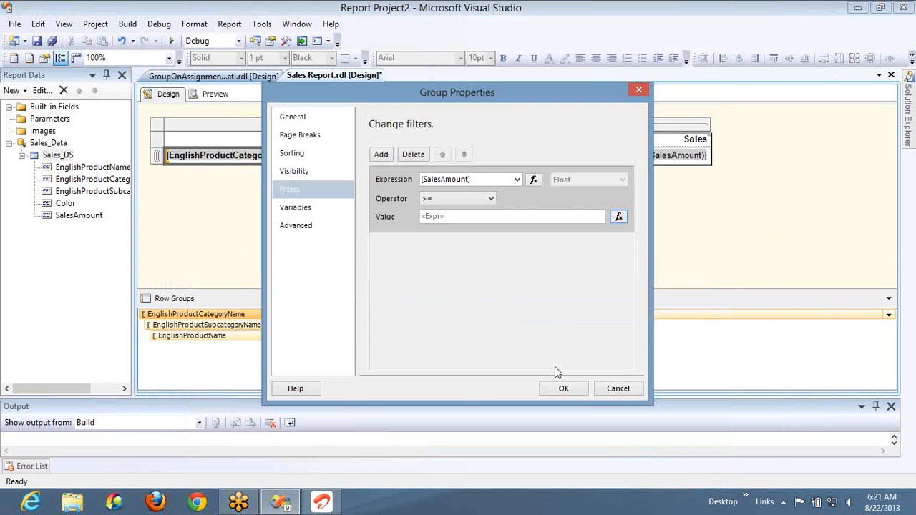
{"action": "left_click", "coordinate": [556, 390]}
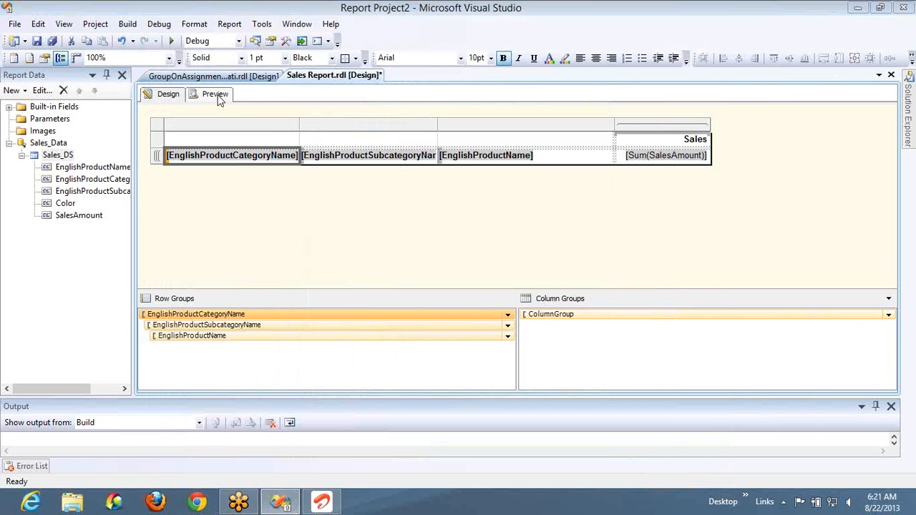
- Preview the report, expand Bikes and its Mountain Bikes subcategory to examine the filtered data, and return to the design
{"action": "left_click", "coordinate": [217, 95]}
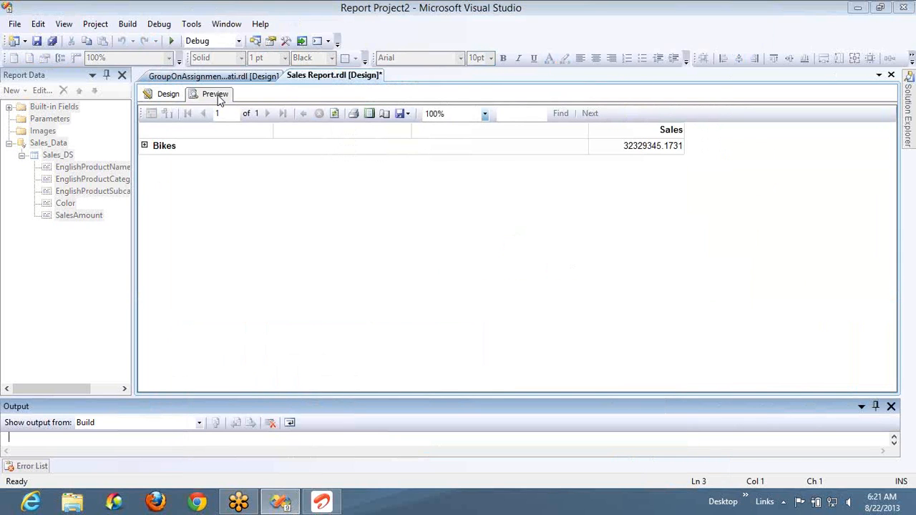
{"action": "left_click", "coordinate": [144, 146]}
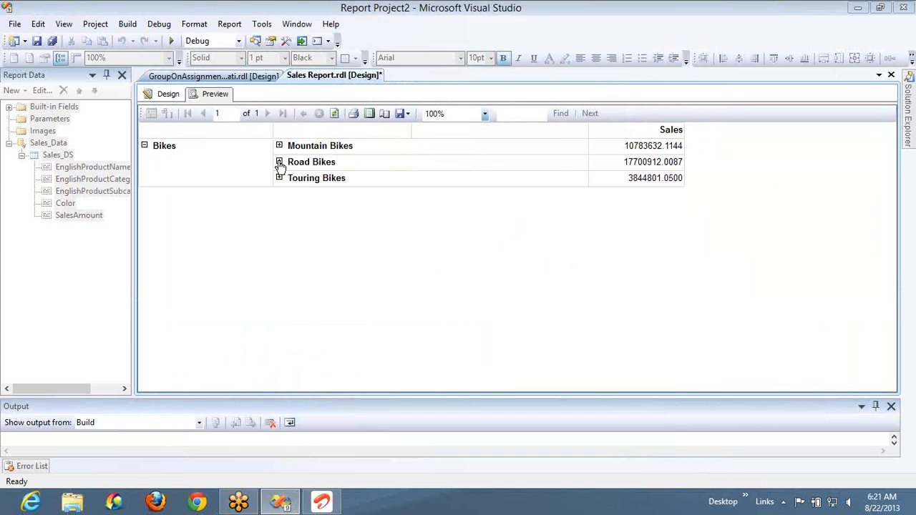
{"action": "left_click", "coordinate": [279, 147]}
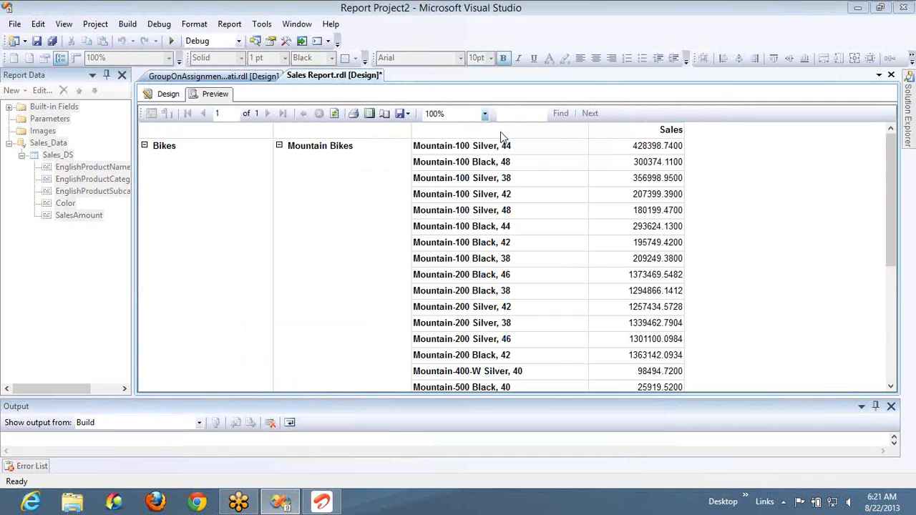
{"action": "left_click", "coordinate": [181, 100]}
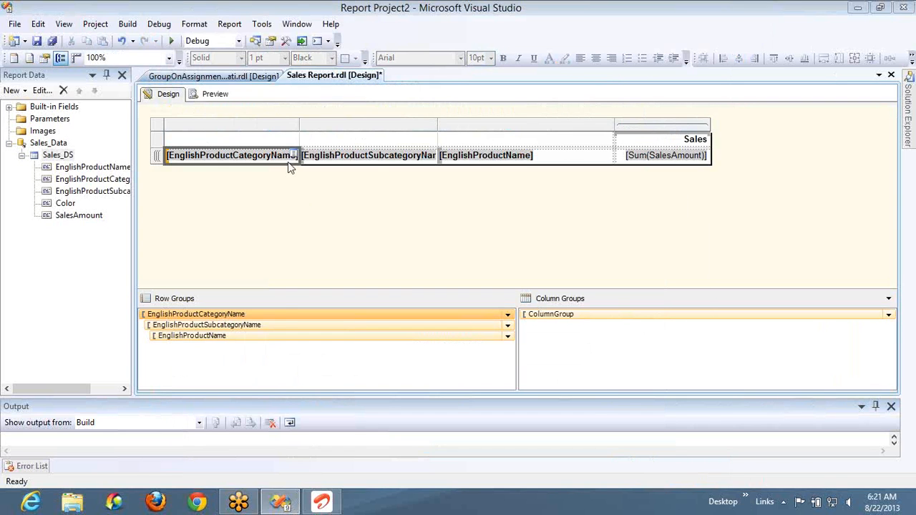
- Change the filter operator of the EnglishProductCategoryName row group to <
{"action": "double_click", "coordinate": [283, 321]}
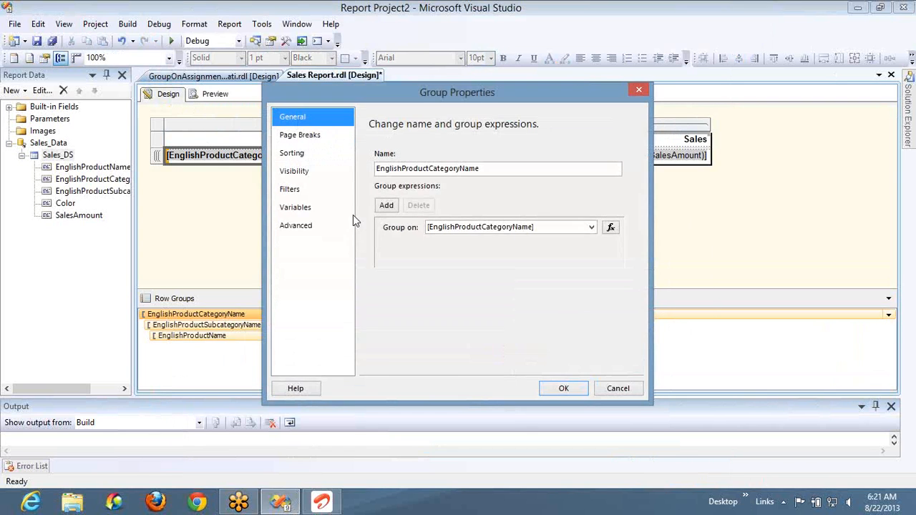
{"action": "left_click", "coordinate": [298, 188]}
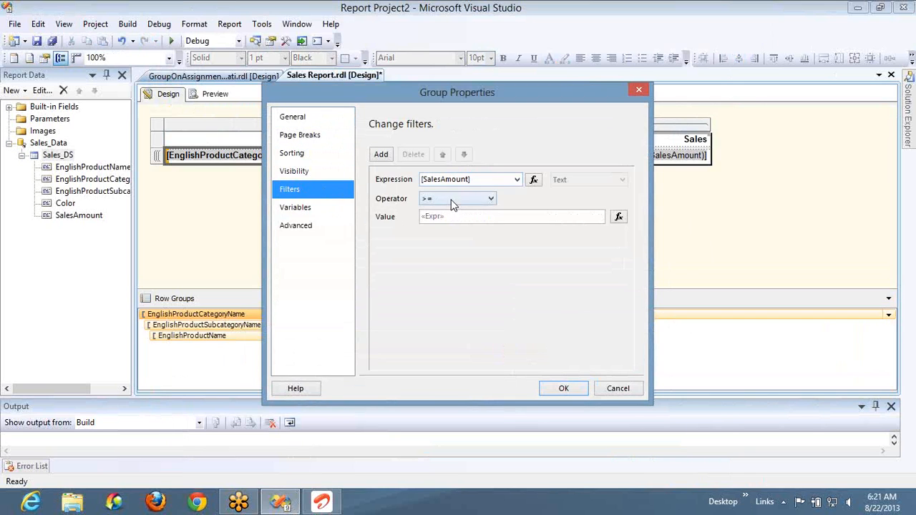
{"action": "left_click", "coordinate": [452, 204]}
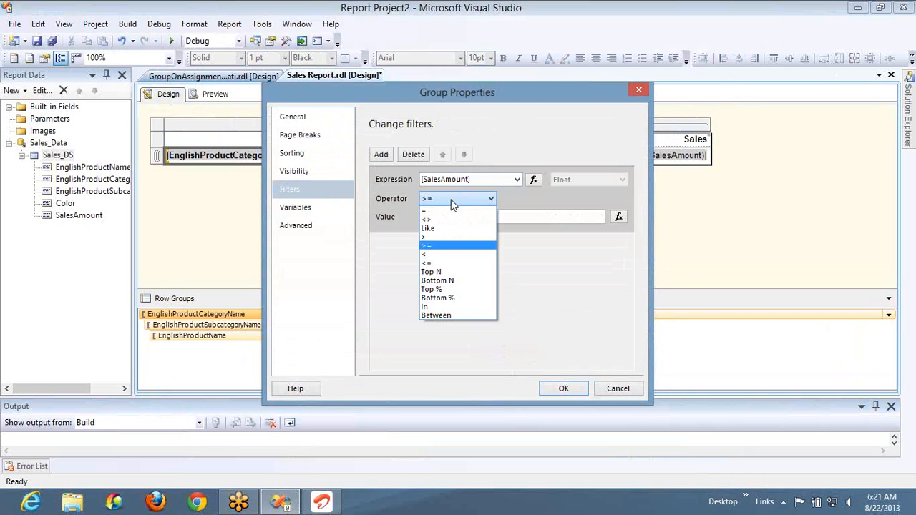
{"action": "left_click", "coordinate": [445, 254]}
{"action": "left_click", "coordinate": [567, 386]}
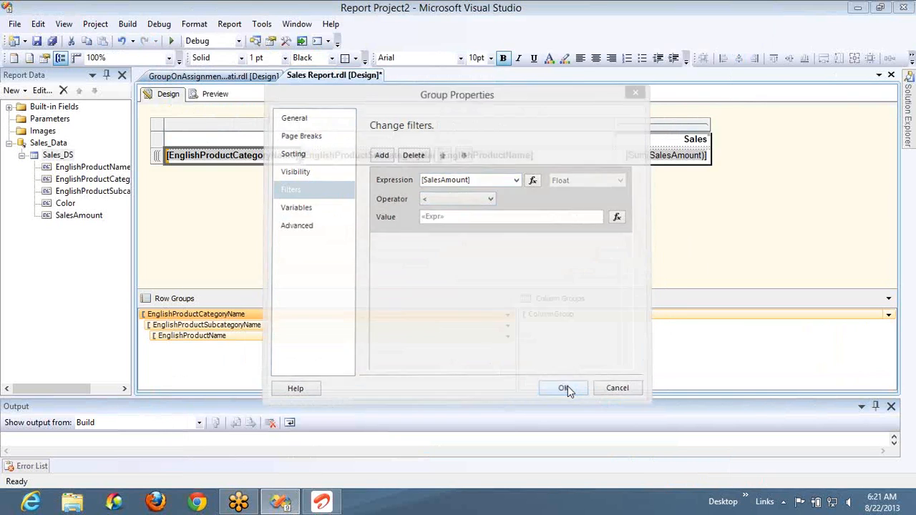
- Preview the report, expand Clothing on page 1 and Accessories on page 2 to examine the filtered categories, and return to the design
{"action": "left_click", "coordinate": [217, 96]}
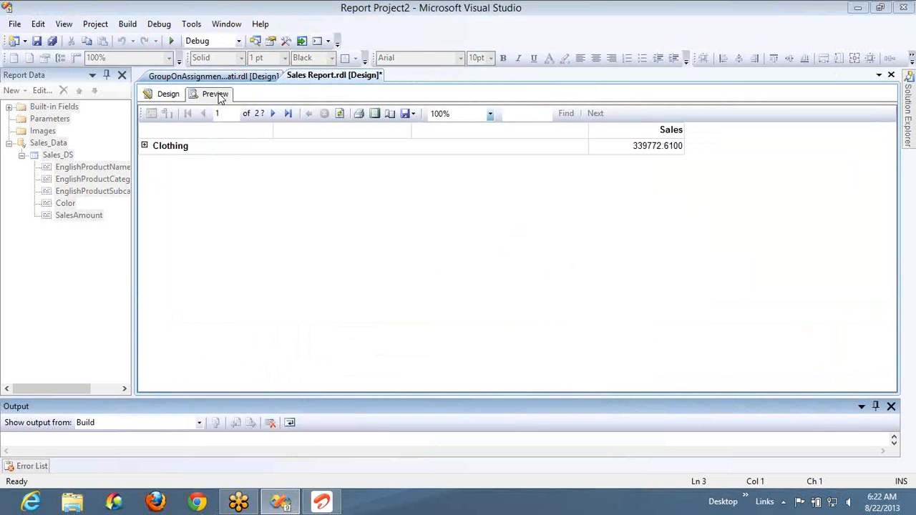
{"action": "left_click", "coordinate": [145, 146]}
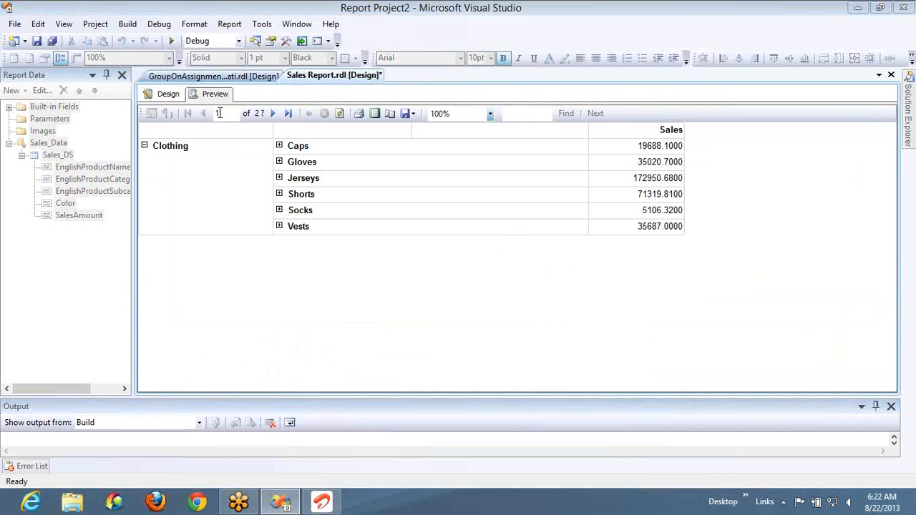
{"action": "left_click", "coordinate": [271, 114]}
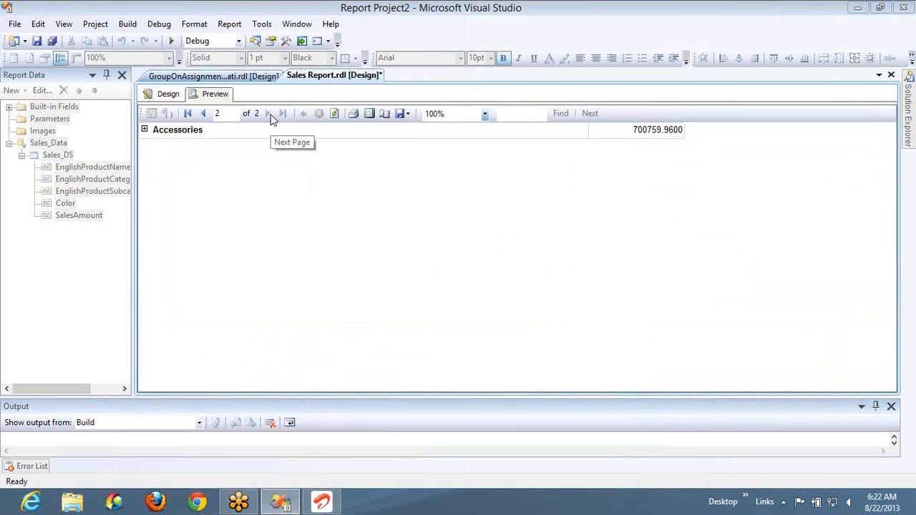
{"action": "left_click", "coordinate": [145, 131]}
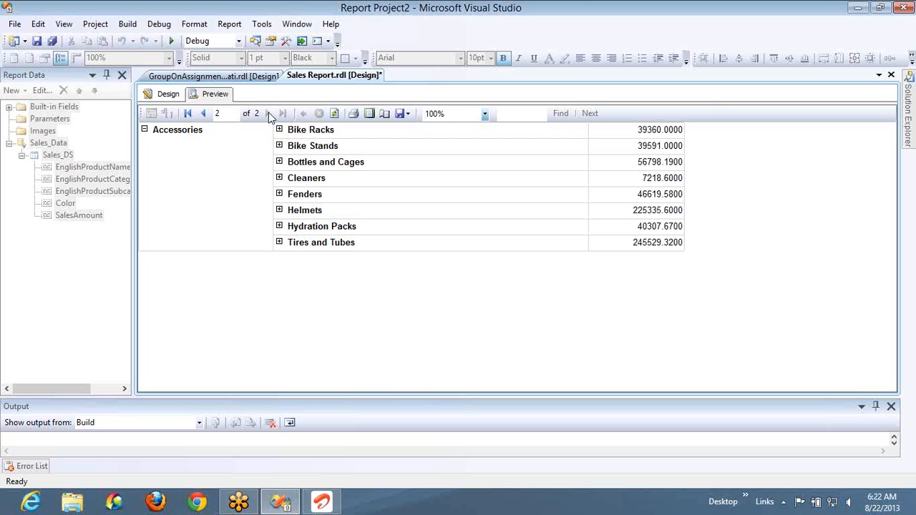
{"action": "left_click", "coordinate": [168, 94]}
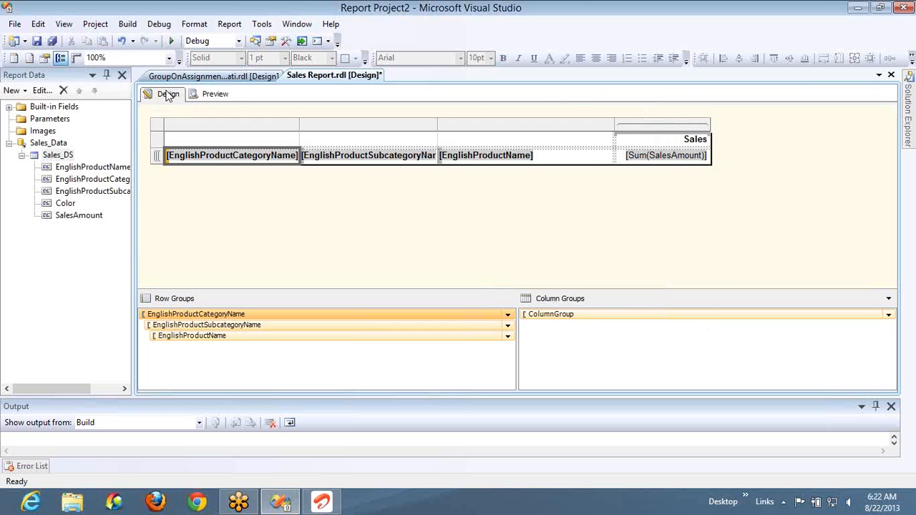
- Delete the SalesAmount filter from the EnglishProductCategoryName row group
{"action": "left_click", "coordinate": [262, 319]}
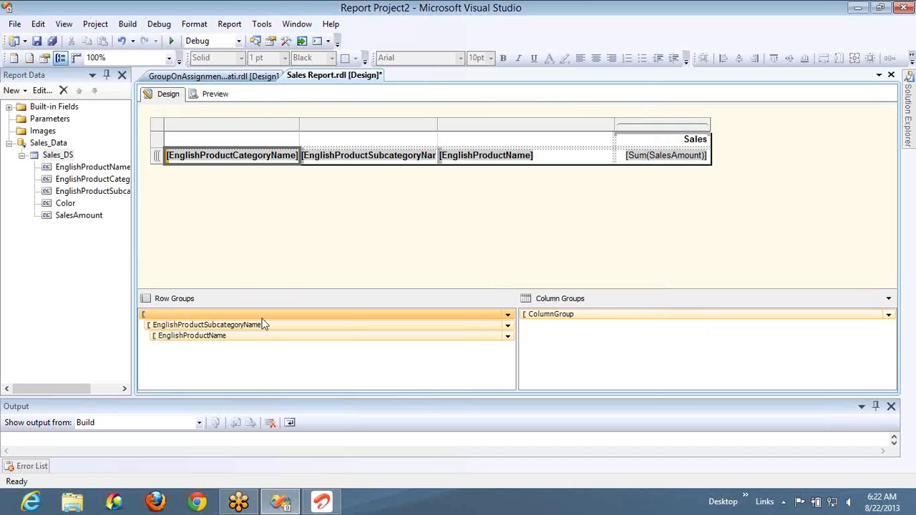
{"action": "double_click", "coordinate": [262, 315]}
{"action": "left_click", "coordinate": [302, 190]}
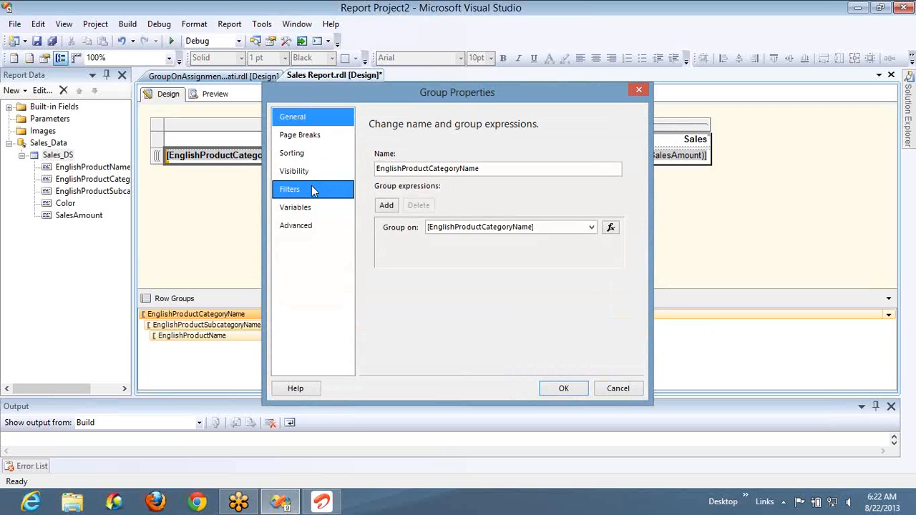
{"action": "left_click", "coordinate": [312, 186]}
{"action": "left_click", "coordinate": [395, 201]}
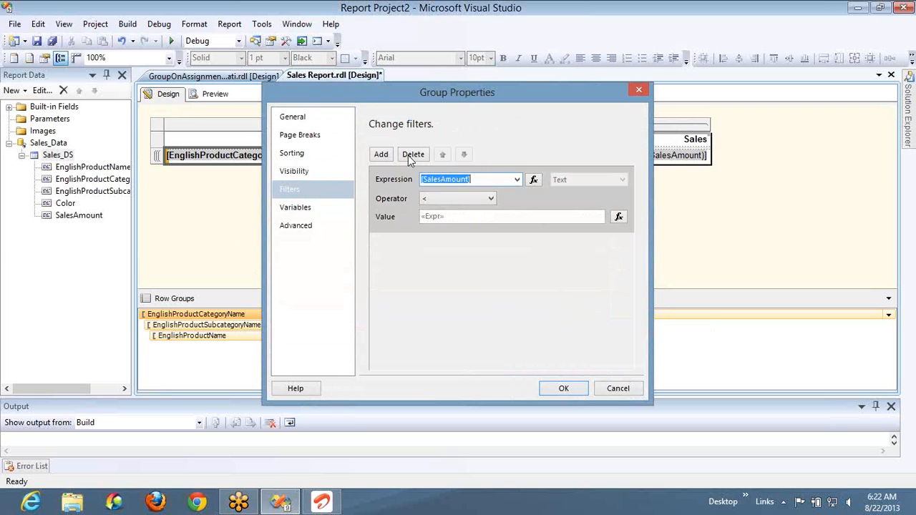
{"action": "left_click", "coordinate": [413, 154]}
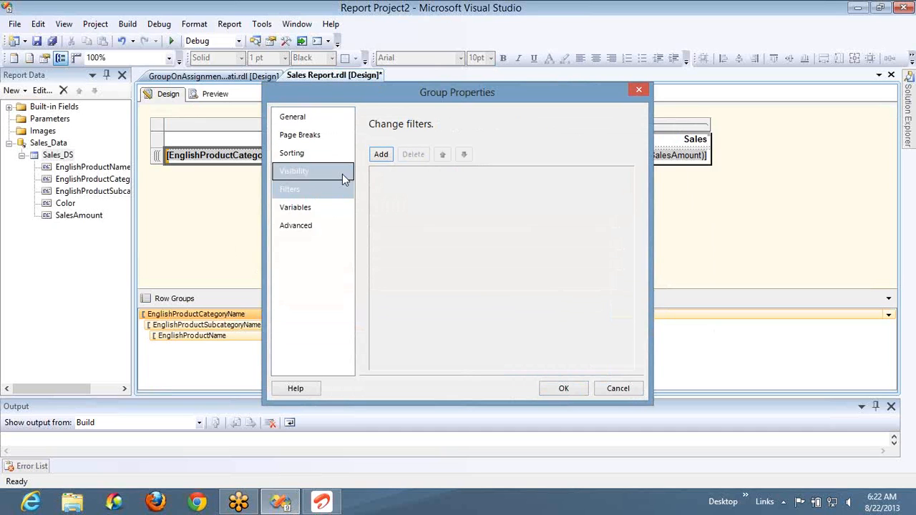
- Add a group variable named test with the value 100 to the EnglishProductCategoryName row group
{"action": "left_click", "coordinate": [298, 205]}
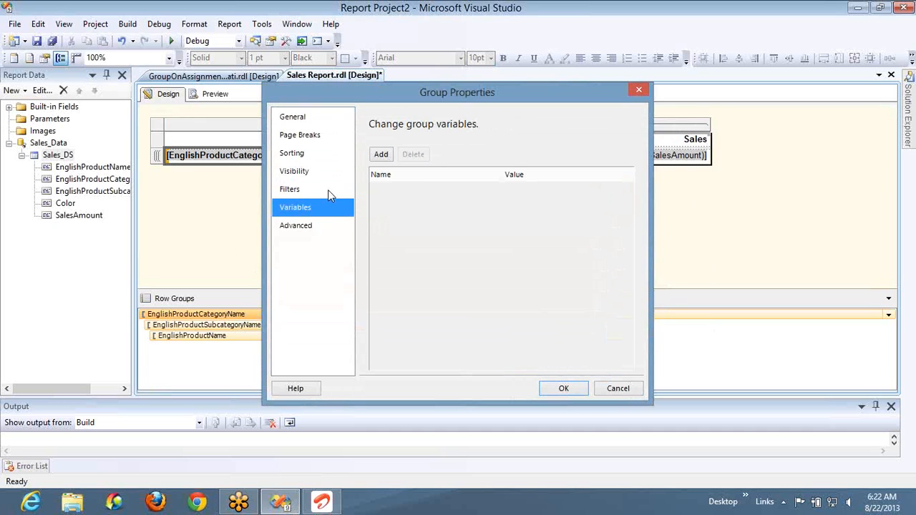
{"action": "left_click", "coordinate": [381, 155]}
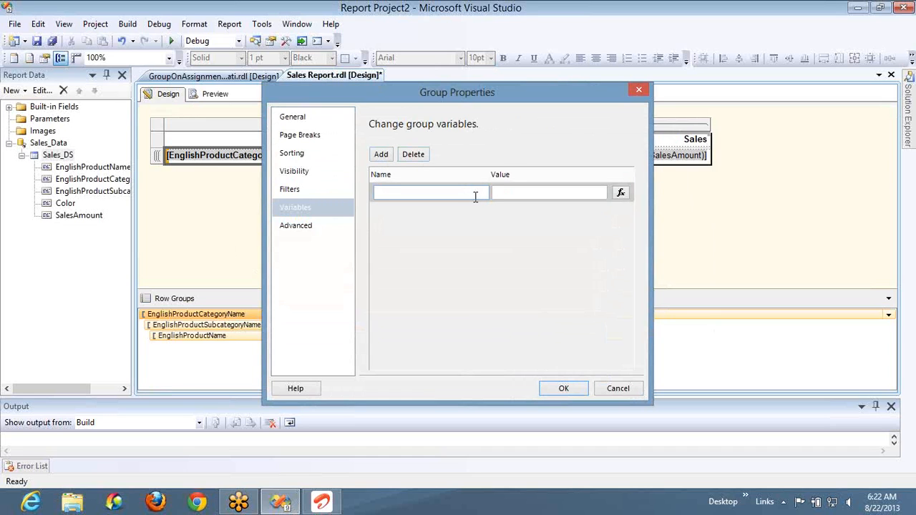
{"action": "type", "text": "test"}
{"action": "left_click", "coordinate": [553, 194]}
{"action": "type", "text": "100"}
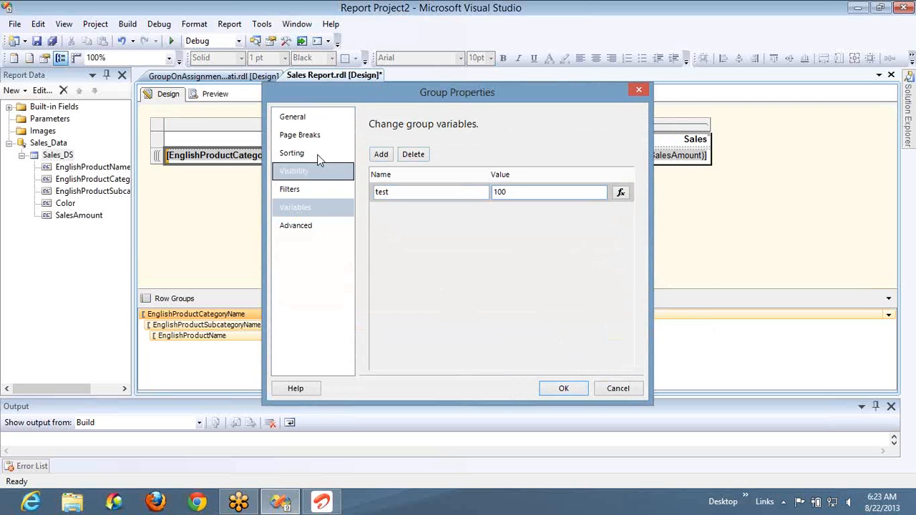
- Check the variables offered to the test value and recursive parent expressions, and apply the EnglishProductCategoryName group properties
{"action": "left_click", "coordinate": [619, 192]}
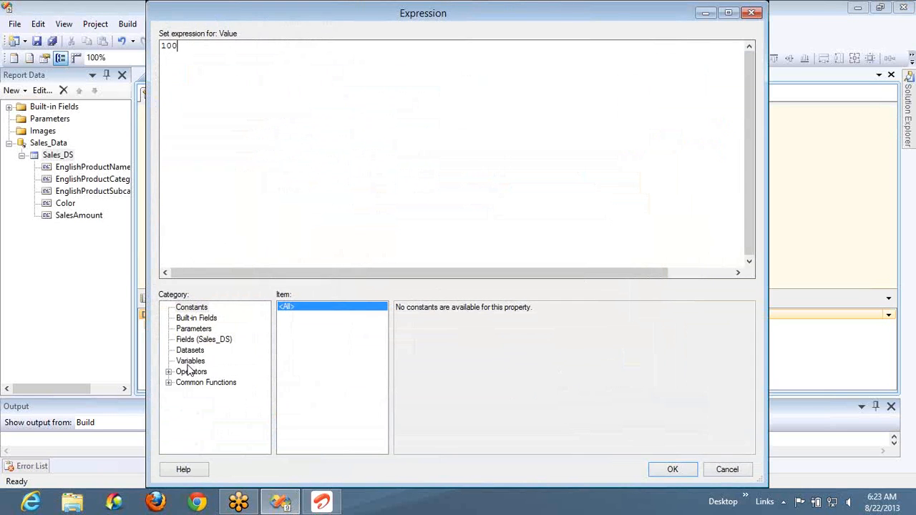
{"action": "left_click", "coordinate": [188, 363]}
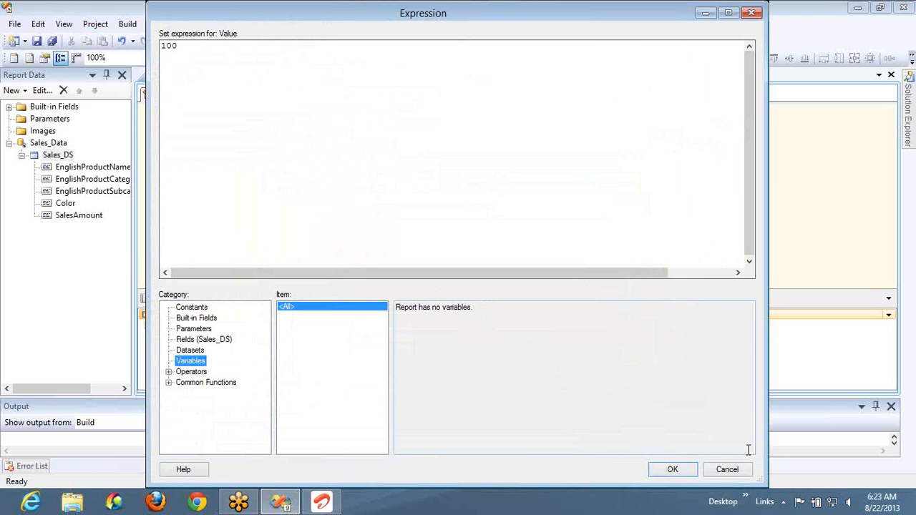
{"action": "left_click", "coordinate": [719, 472]}
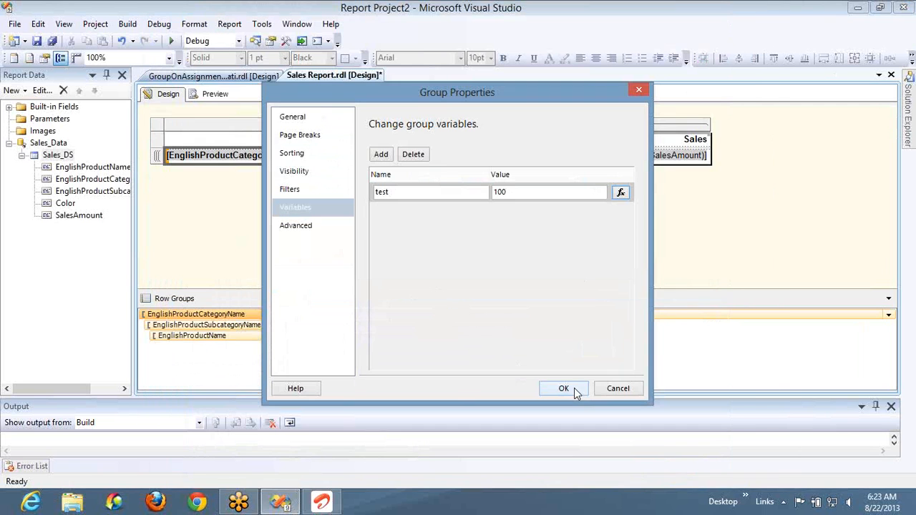
{"action": "left_click", "coordinate": [302, 225]}
{"action": "left_click", "coordinate": [611, 186]}
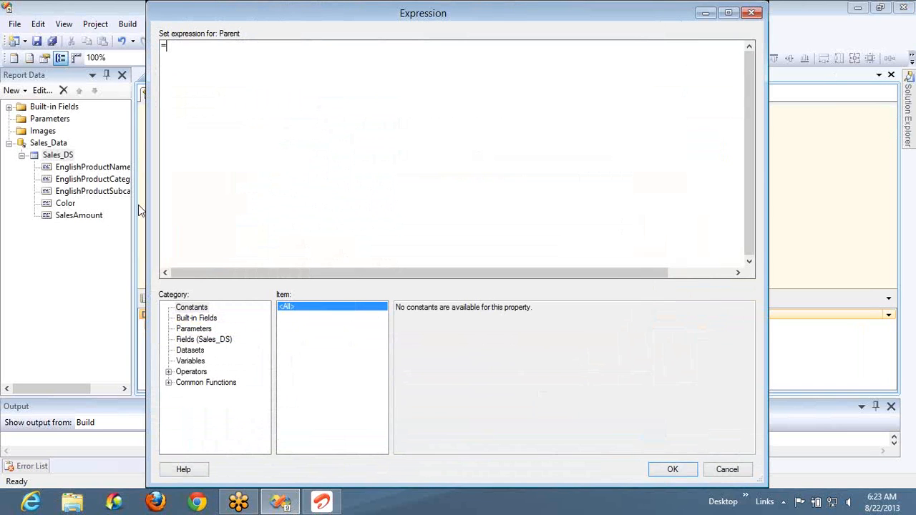
{"action": "left_click", "coordinate": [199, 362]}
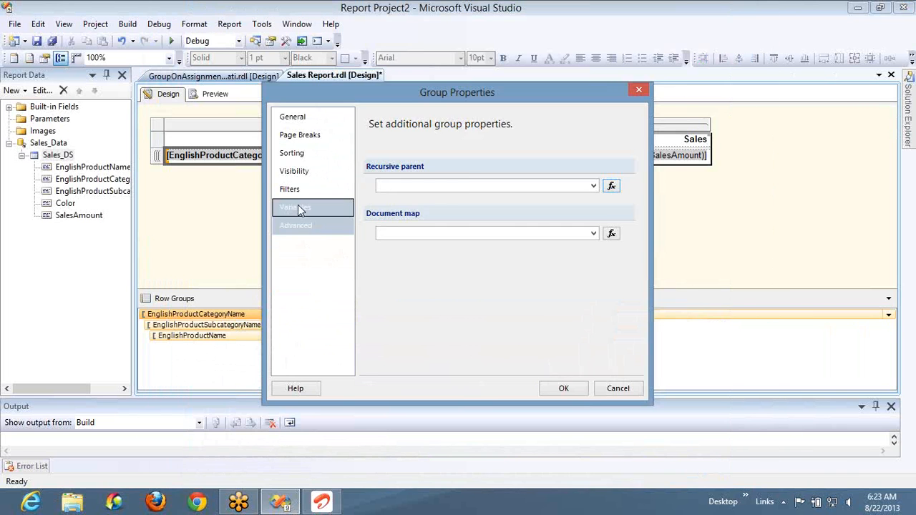
{"action": "left_click", "coordinate": [297, 206]}
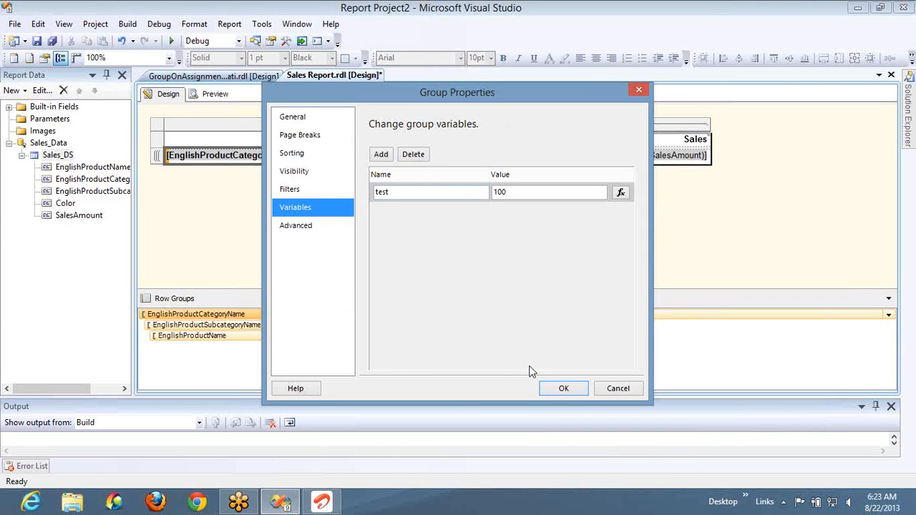
{"action": "left_click", "coordinate": [563, 388]}
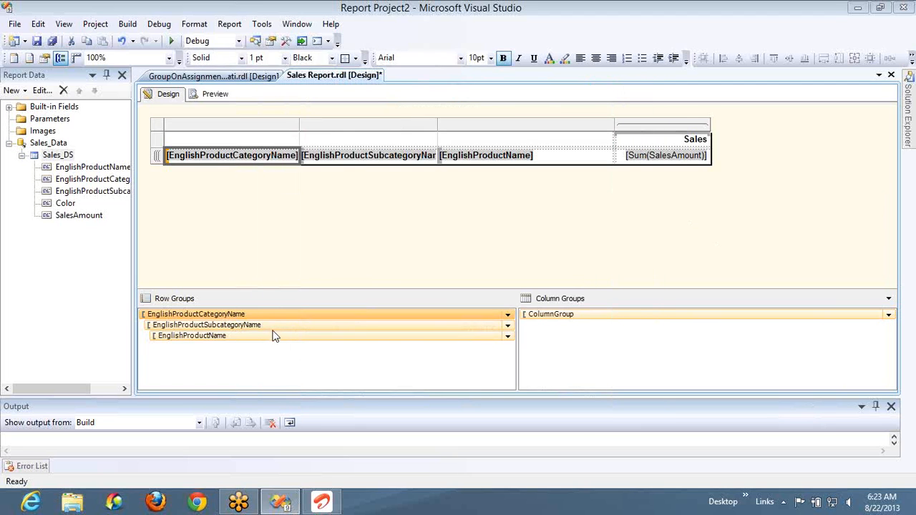
- Check the variables offered to the EnglishProductSubcategoryName group expression, and leave its properties without changes
{"action": "left_click", "coordinate": [272, 328]}
{"action": "double_click", "coordinate": [272, 329]}
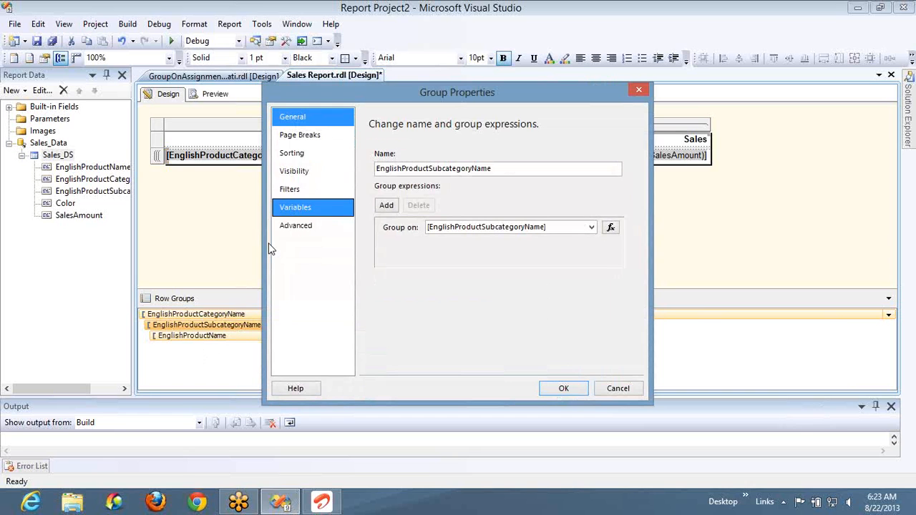
{"action": "left_click", "coordinate": [610, 227]}
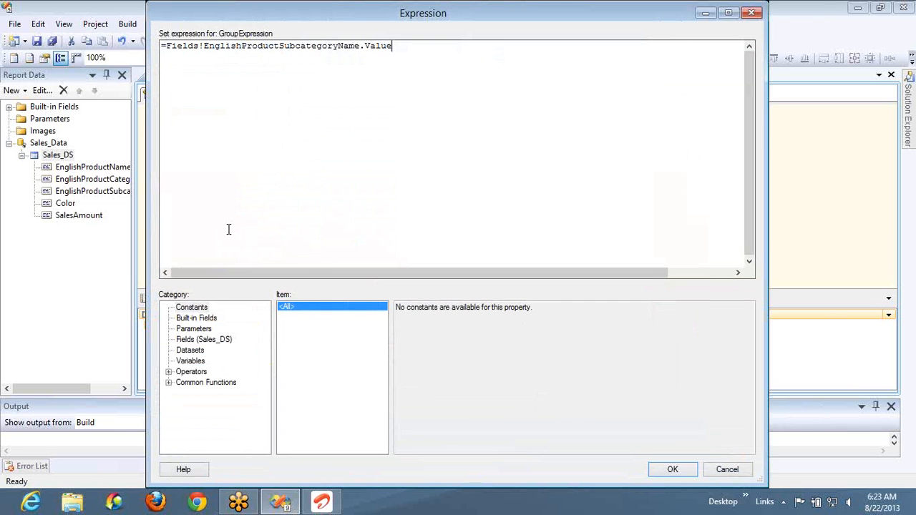
{"action": "left_click", "coordinate": [193, 363]}
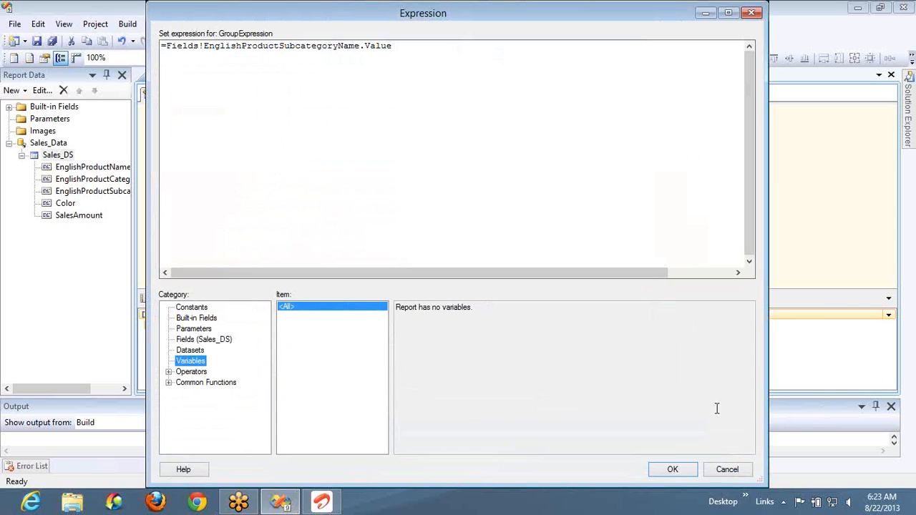
{"action": "left_click", "coordinate": [722, 474]}
{"action": "left_click", "coordinate": [618, 388]}
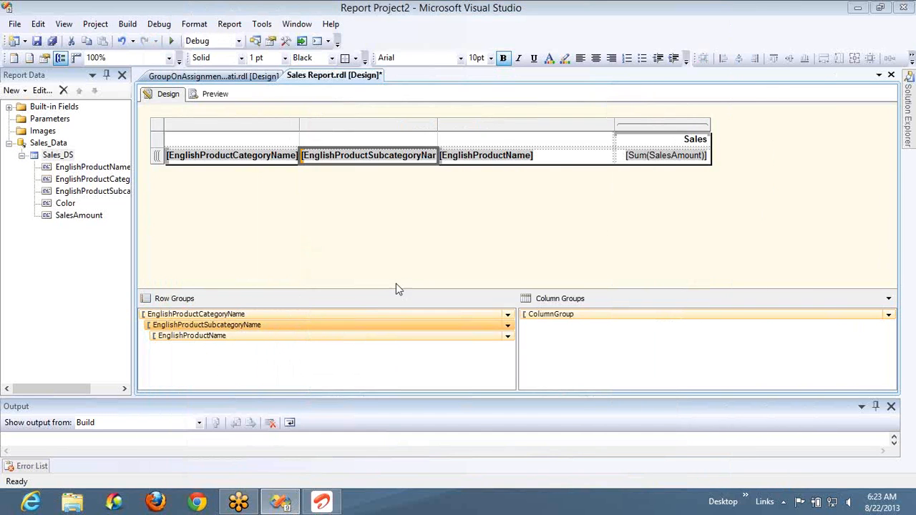
- Try to delete the test variable from the EnglishProductCategoryName row group
{"action": "left_click", "coordinate": [366, 315]}
{"action": "double_click", "coordinate": [366, 315]}
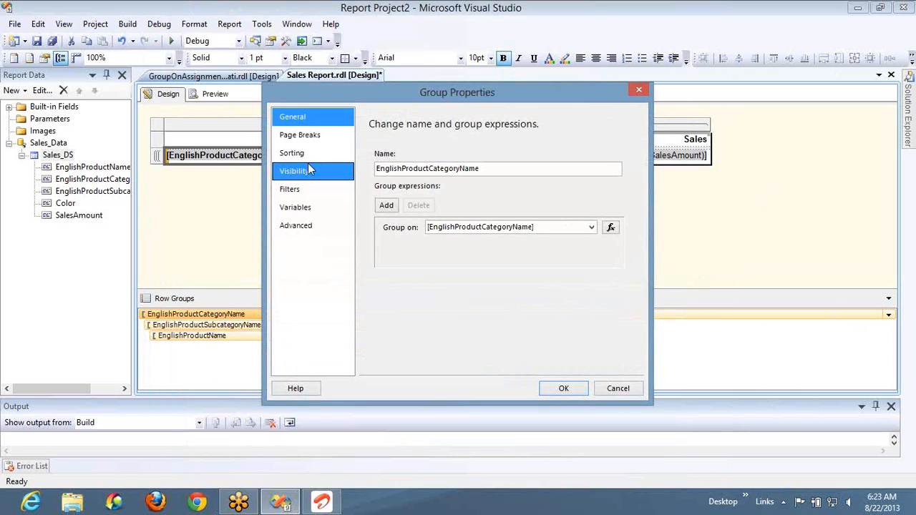
{"action": "left_click", "coordinate": [294, 207]}
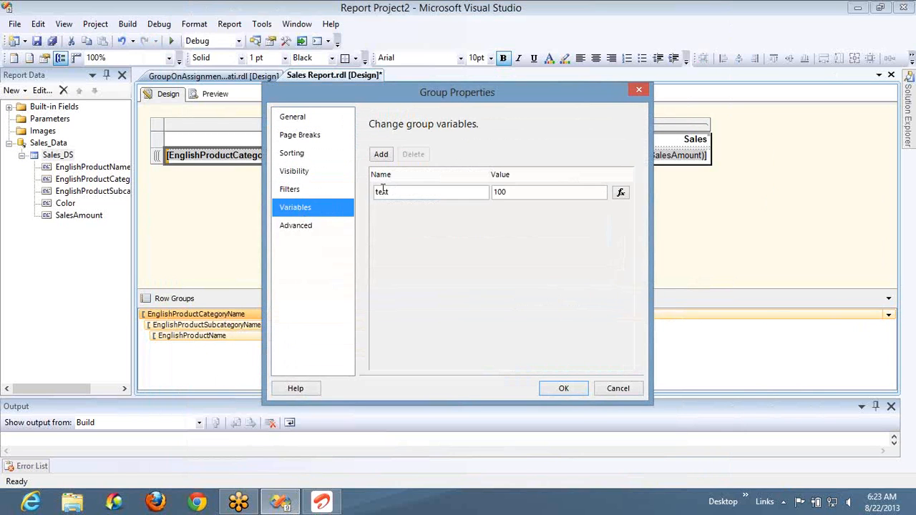
{"action": "left_click", "coordinate": [382, 192]}
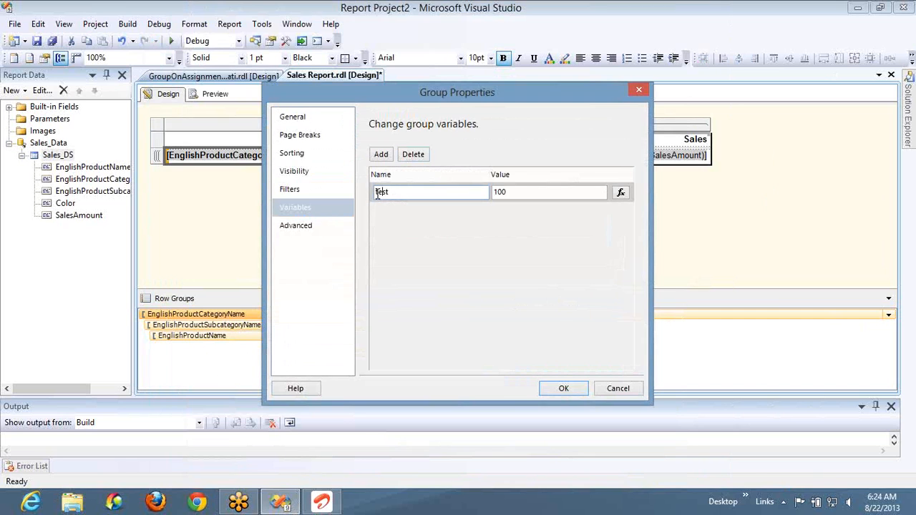
{"action": "left_click", "coordinate": [412, 155]}
- Examine the fields offered for the category group's recursive parent and document map, and cancel the group properties
{"action": "left_click", "coordinate": [317, 226]}
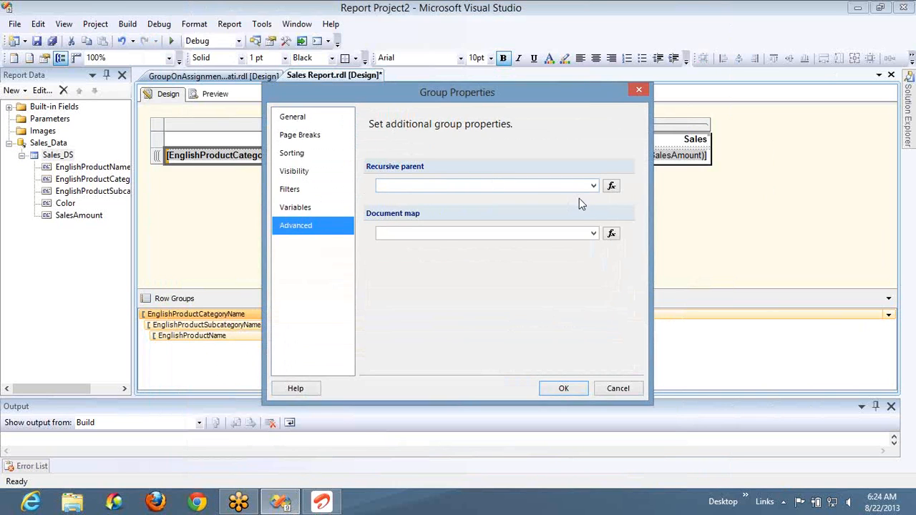
{"action": "left_click", "coordinate": [593, 186]}
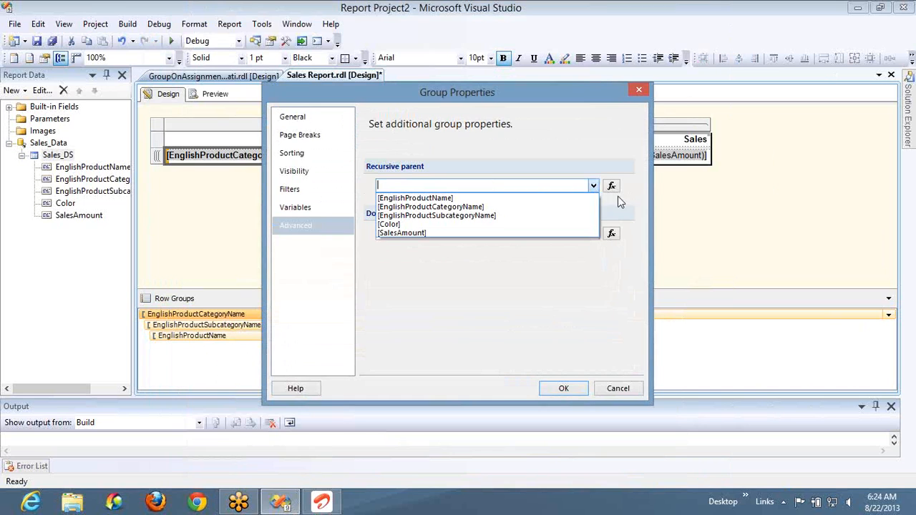
{"action": "left_click", "coordinate": [619, 198]}
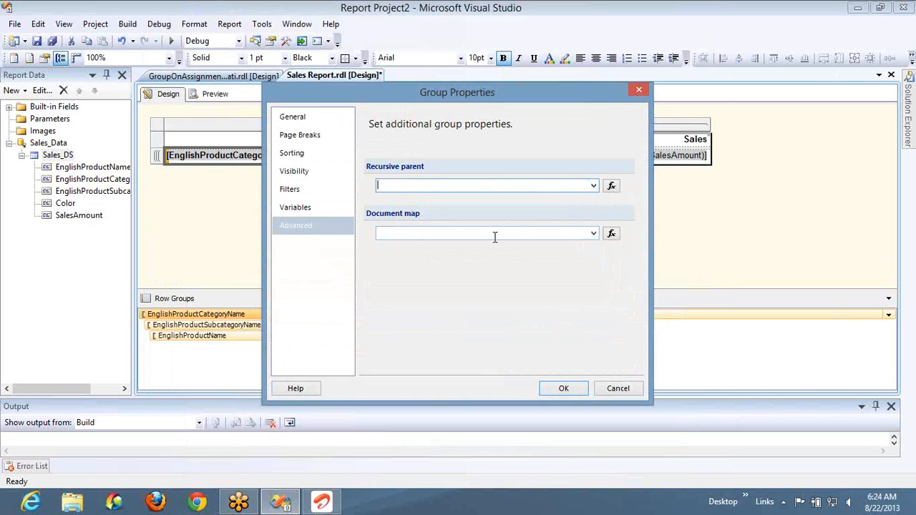
{"action": "left_click", "coordinate": [593, 234]}
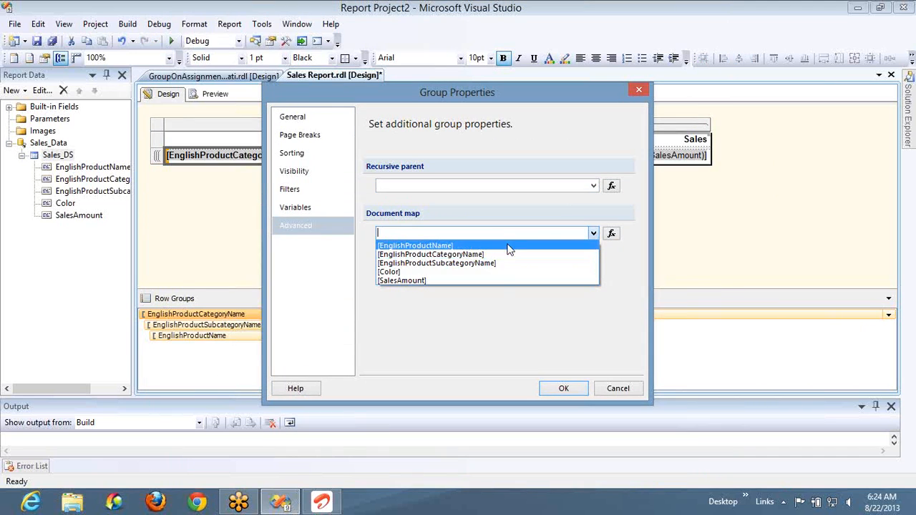
{"action": "left_click", "coordinate": [608, 391]}
{"action": "left_click", "coordinate": [608, 390]}
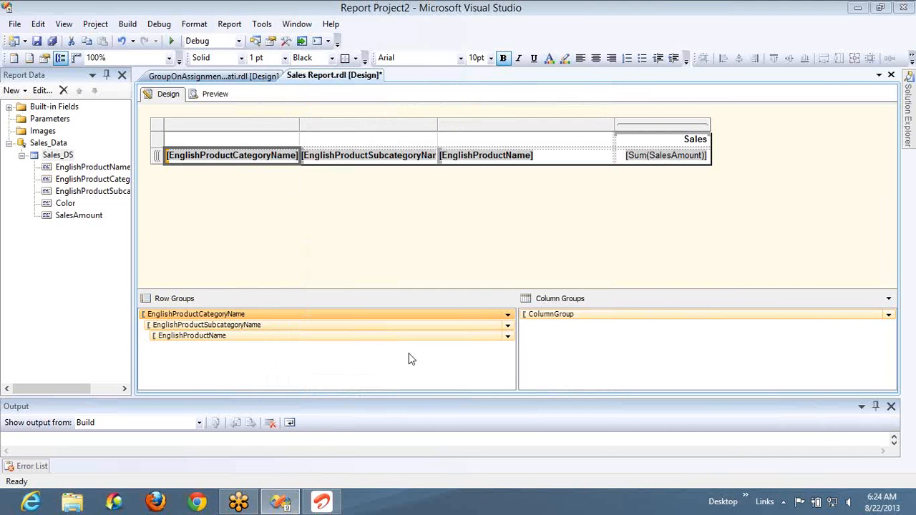
- Set the document map of the EnglishProductName row group to [EnglishProductName]
{"action": "double_click", "coordinate": [360, 337]}
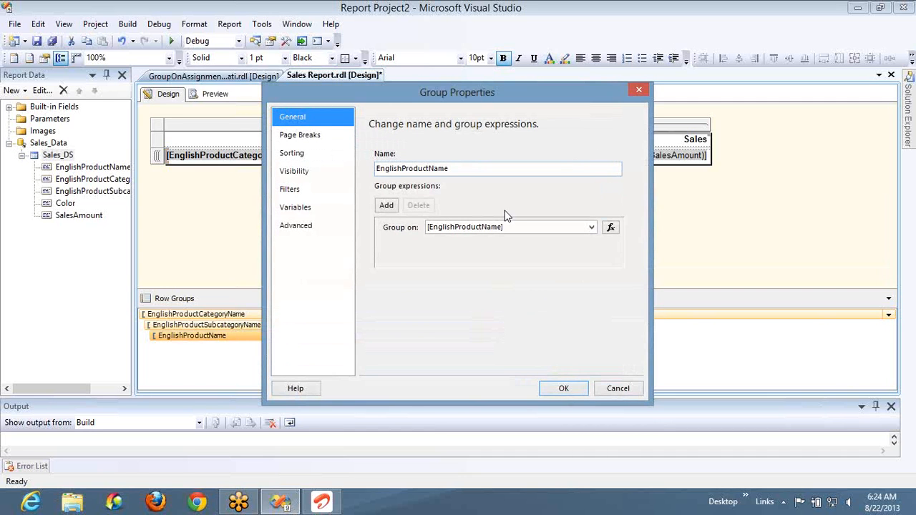
{"action": "left_click", "coordinate": [319, 226]}
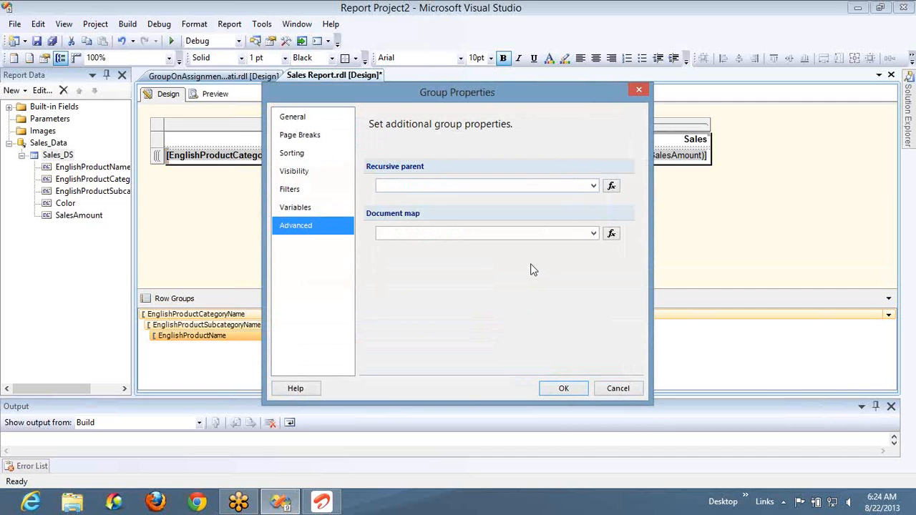
{"action": "left_click", "coordinate": [593, 234]}
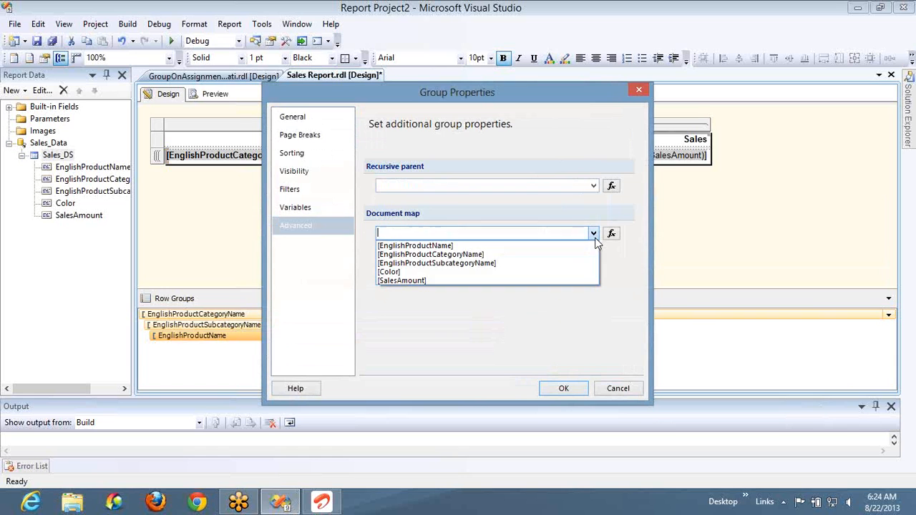
{"action": "left_click", "coordinate": [499, 247]}
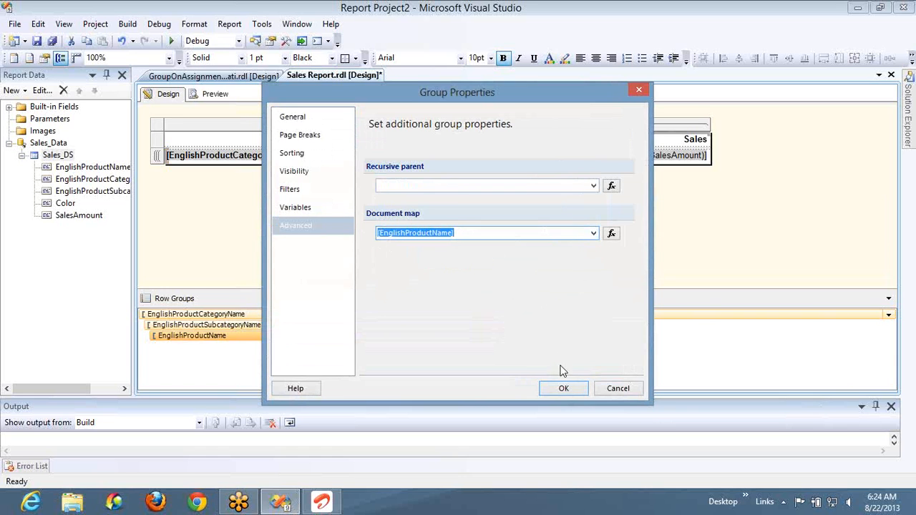
{"action": "left_click", "coordinate": [562, 389]}
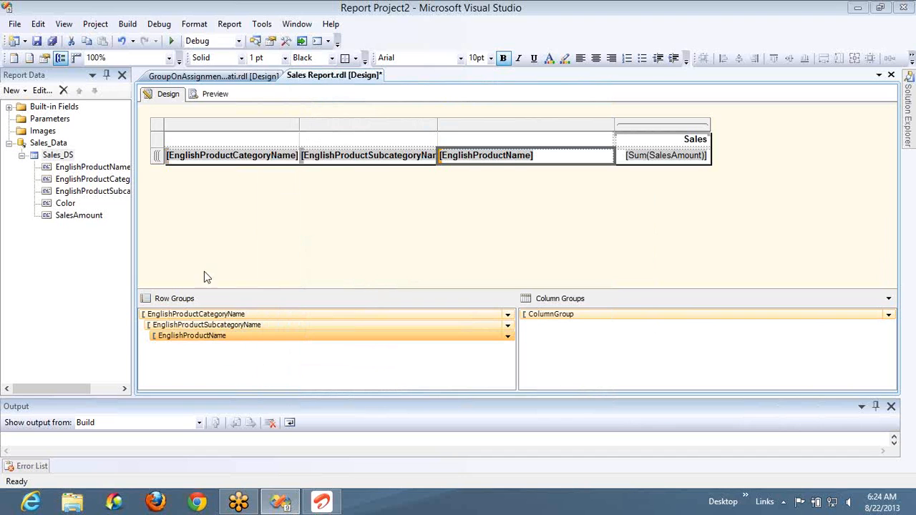
- Preview the report, follow the document map entry Women's Mountain Shorts, M, and expand Clothing
{"action": "left_click", "coordinate": [215, 93]}
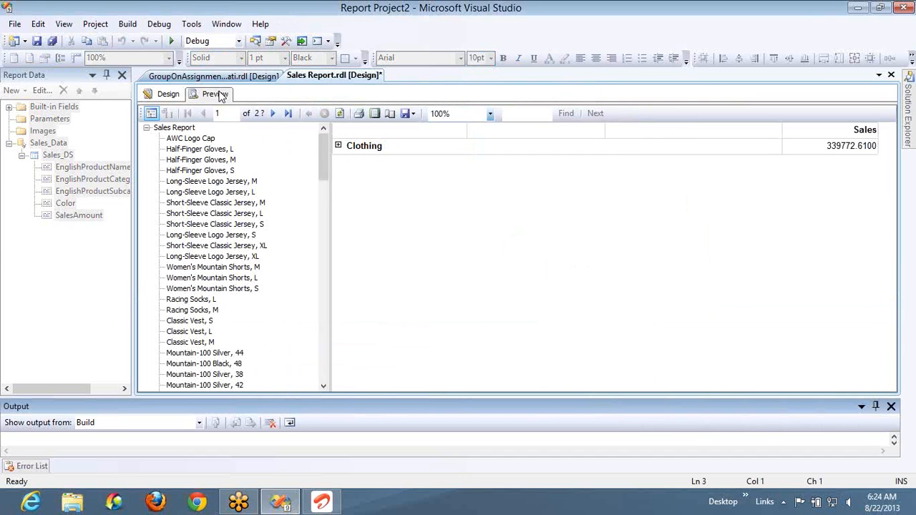
{"action": "left_click_drag", "start_coordinate": [324, 155], "coordinate": [326, 132]}
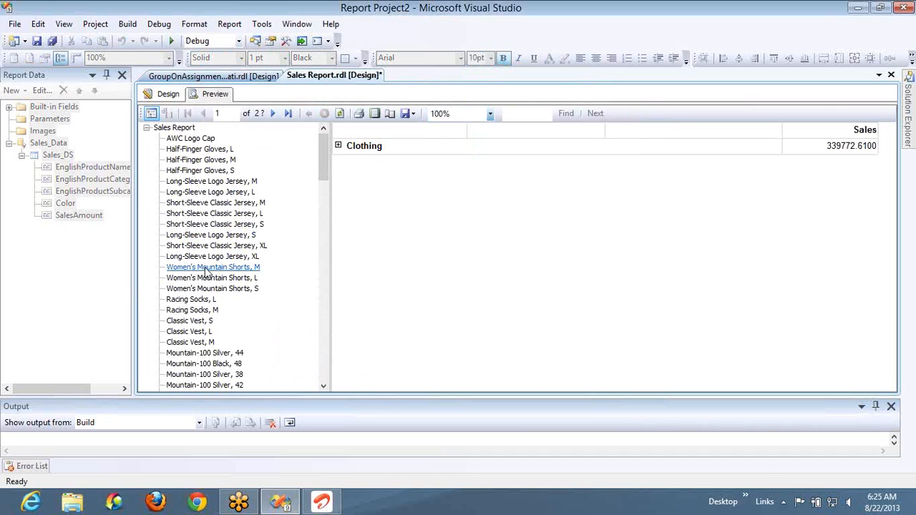
{"action": "left_click", "coordinate": [207, 271]}
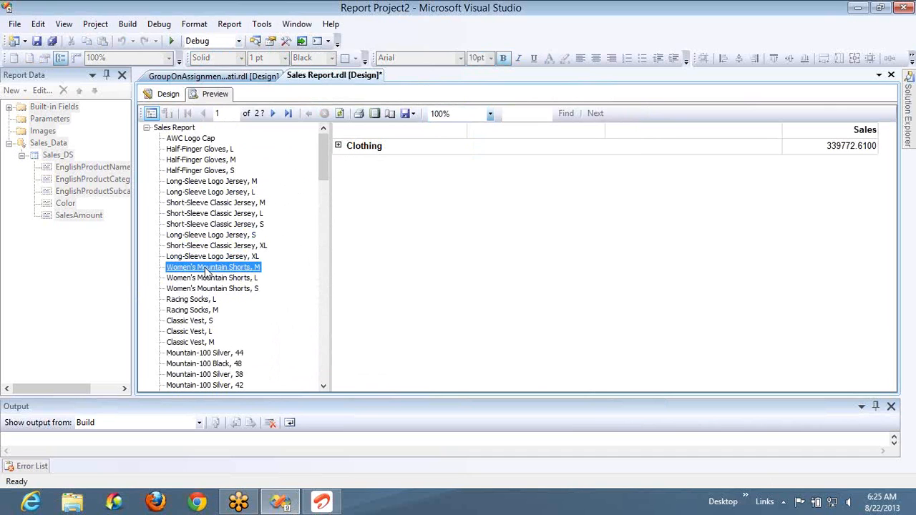
{"action": "left_click", "coordinate": [338, 146]}
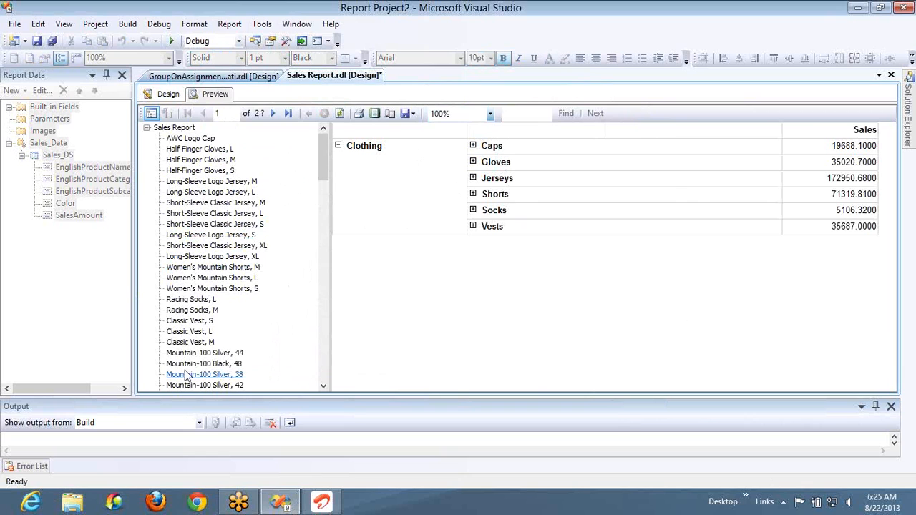
- Follow the document map to Mountain-100 Silver, 44, expand Bikes and Mountain Bikes, and locate Mountain-100 Silver, 42
{"action": "left_click", "coordinate": [192, 353]}
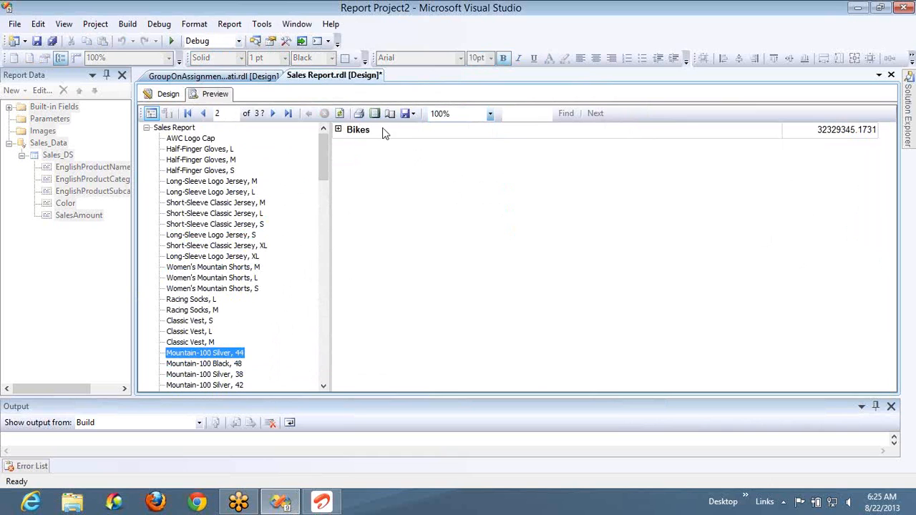
{"action": "left_click", "coordinate": [339, 130]}
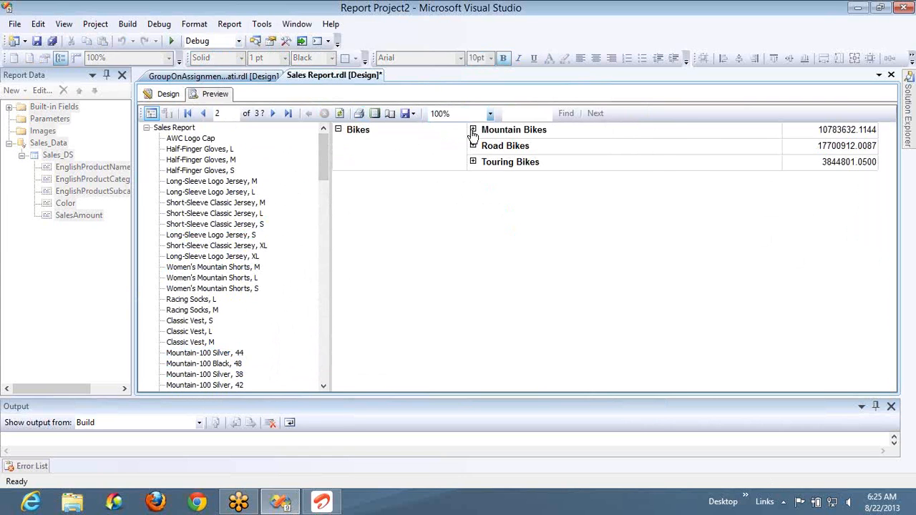
{"action": "left_click", "coordinate": [473, 130]}
{"action": "left_click", "coordinate": [234, 267]}
{"action": "left_click", "coordinate": [219, 384]}
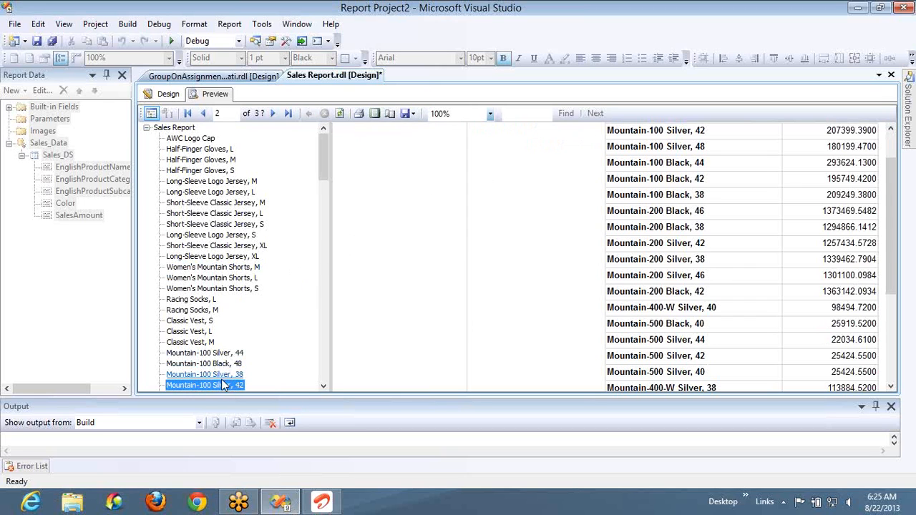
- Close the Report Data pane to give the report preview more room
{"action": "left_click", "coordinate": [122, 75]}
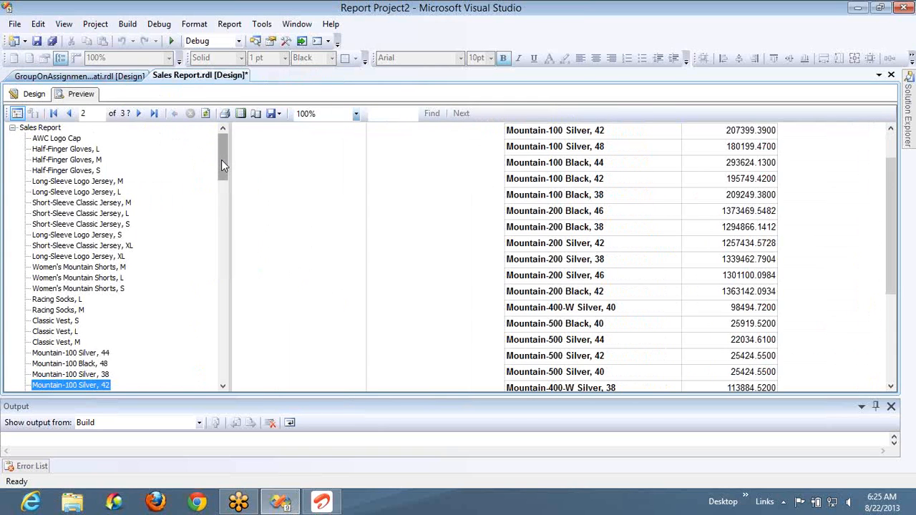
- Try the document map entries Touring-1000 Blue, 50, Touring-3000 Blue, 58 and Touring-1000 Yellow, 60, and expand Touring Bikes in the report
{"action": "left_click_drag", "start_coordinate": [221, 160], "coordinate": [227, 318]}
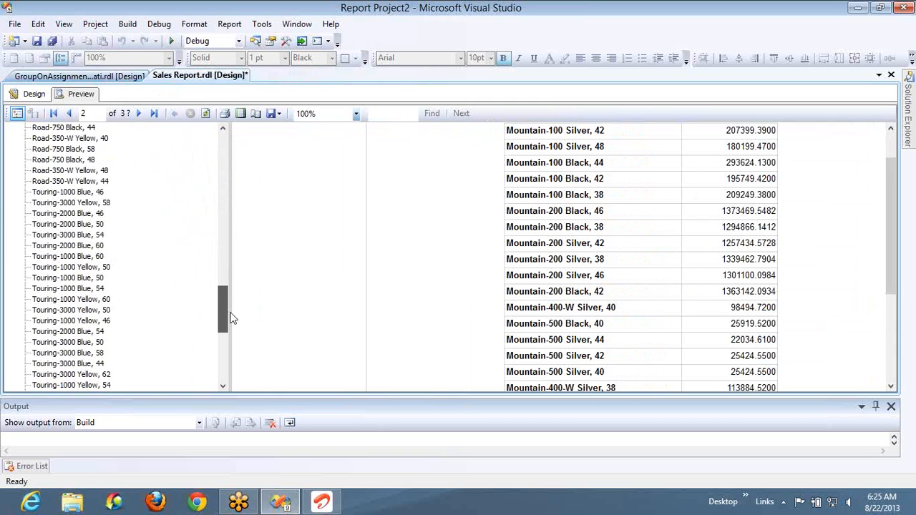
{"action": "left_click", "coordinate": [62, 280]}
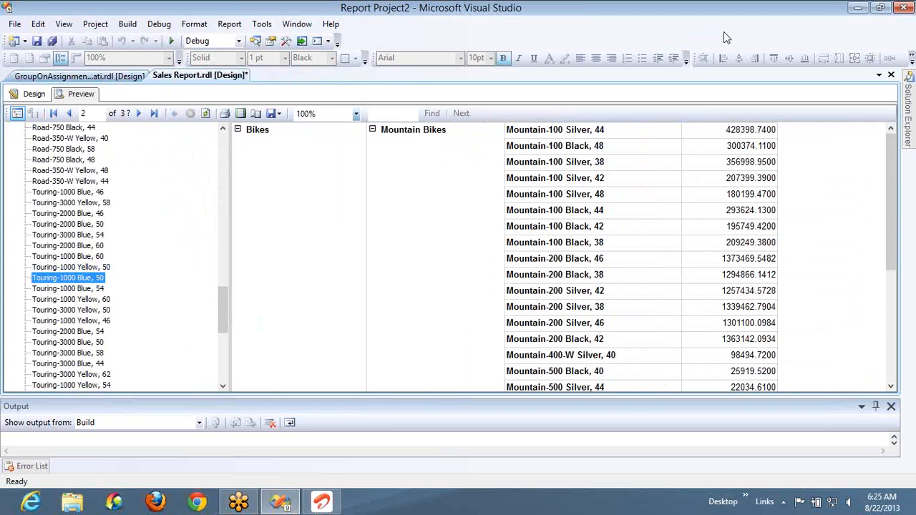
{"action": "left_click", "coordinate": [71, 353]}
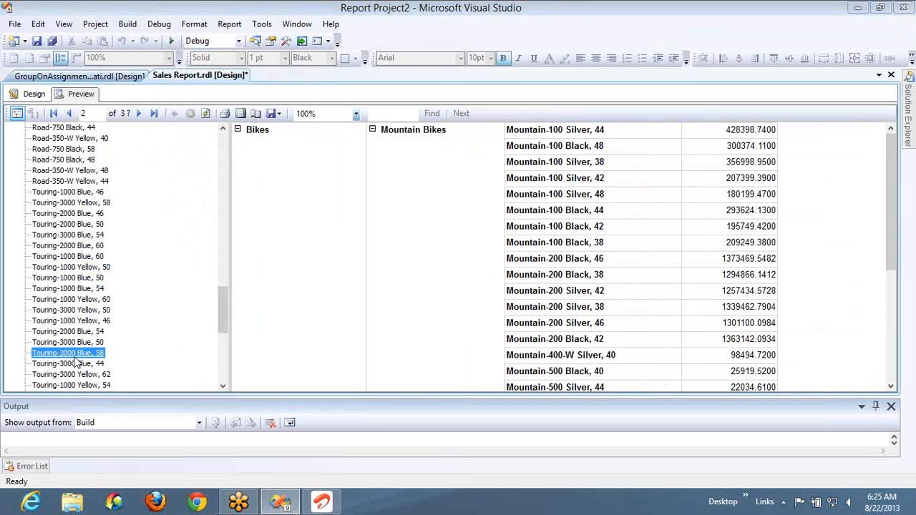
{"action": "left_click", "coordinate": [75, 299]}
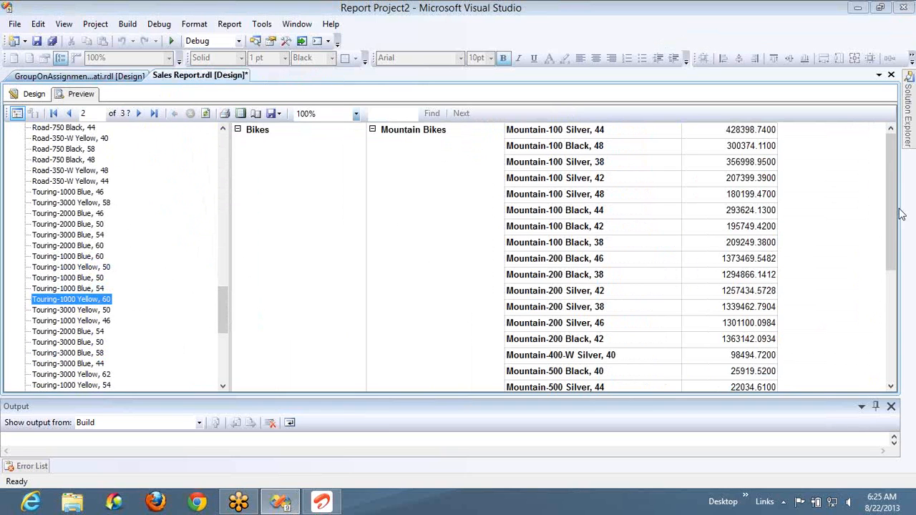
{"action": "left_click_drag", "start_coordinate": [896, 217], "coordinate": [894, 333]}
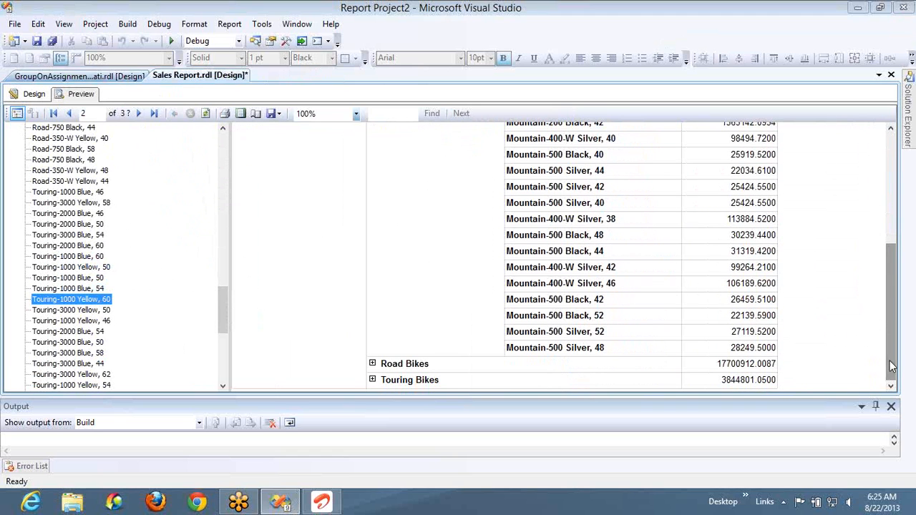
{"action": "left_click", "coordinate": [373, 381]}
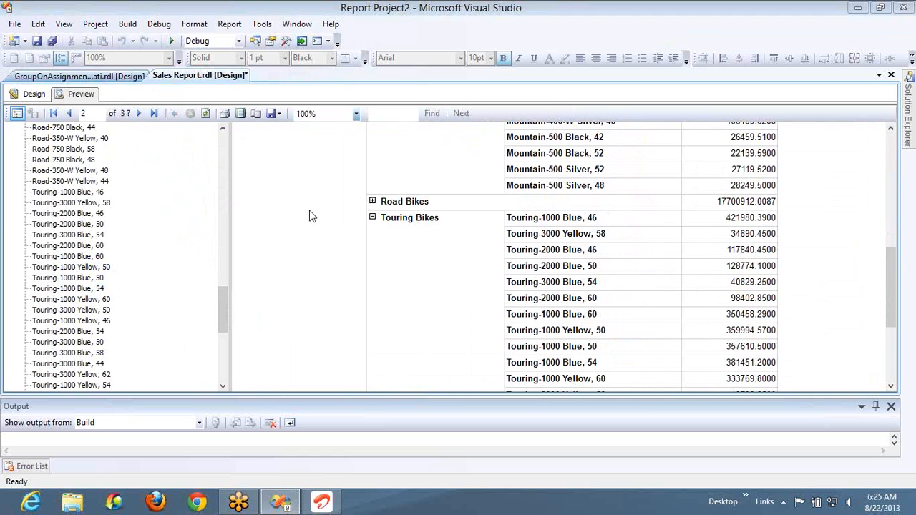
- Follow the document map to Touring-2000 Blue, 50, Touring-3000 Blue, 50 and Touring-3000 Yellow, 62, and hide the document map
{"action": "left_click", "coordinate": [71, 224]}
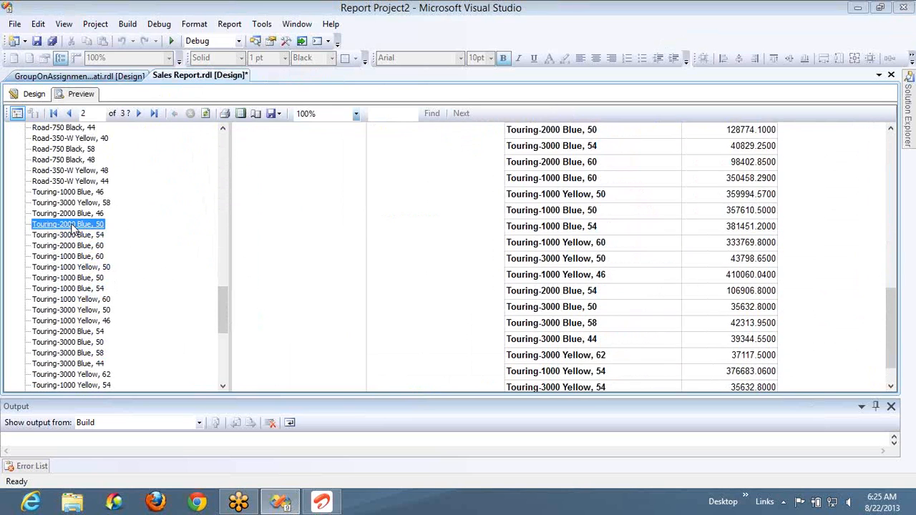
{"action": "left_click", "coordinate": [52, 343]}
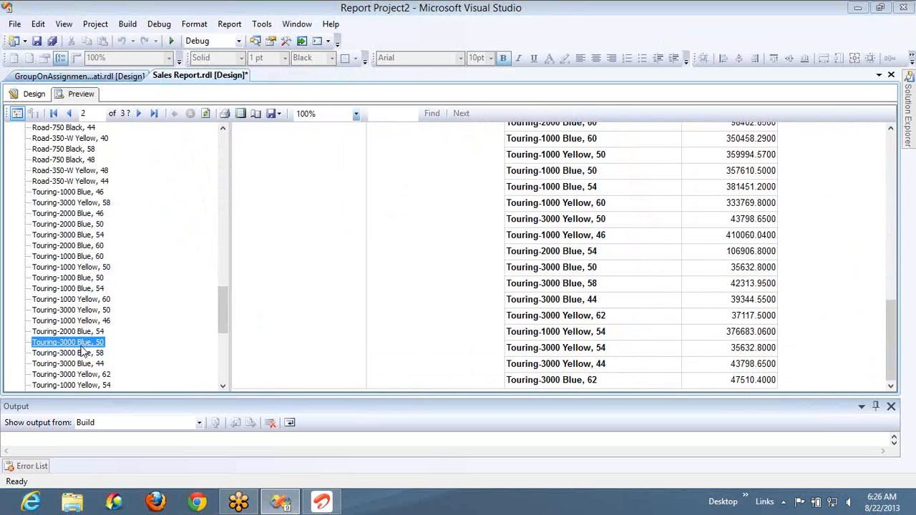
{"action": "left_click", "coordinate": [91, 375]}
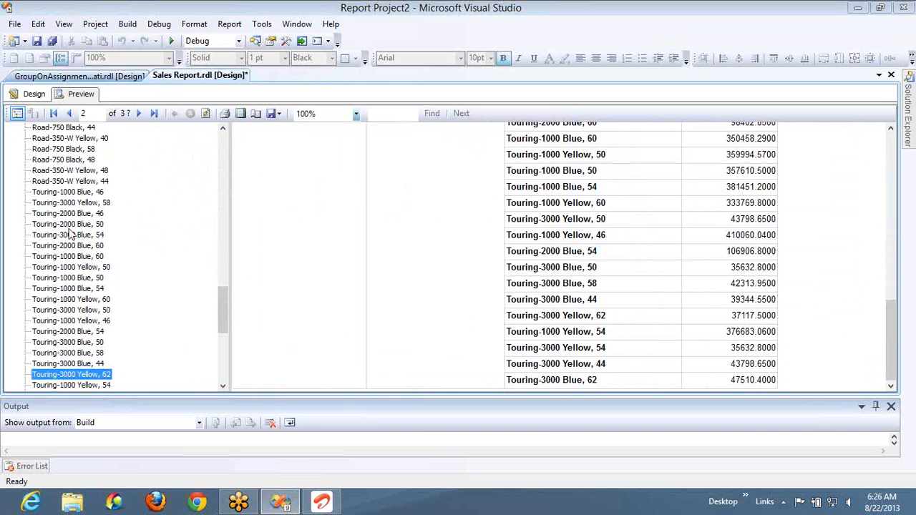
{"action": "left_click", "coordinate": [16, 116]}
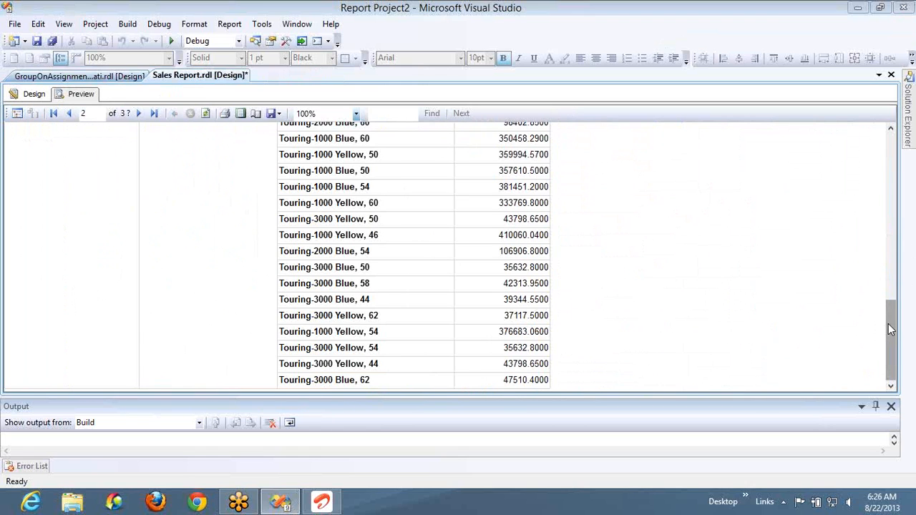
{"action": "left_click_drag", "start_coordinate": [889, 330], "coordinate": [890, 158]}
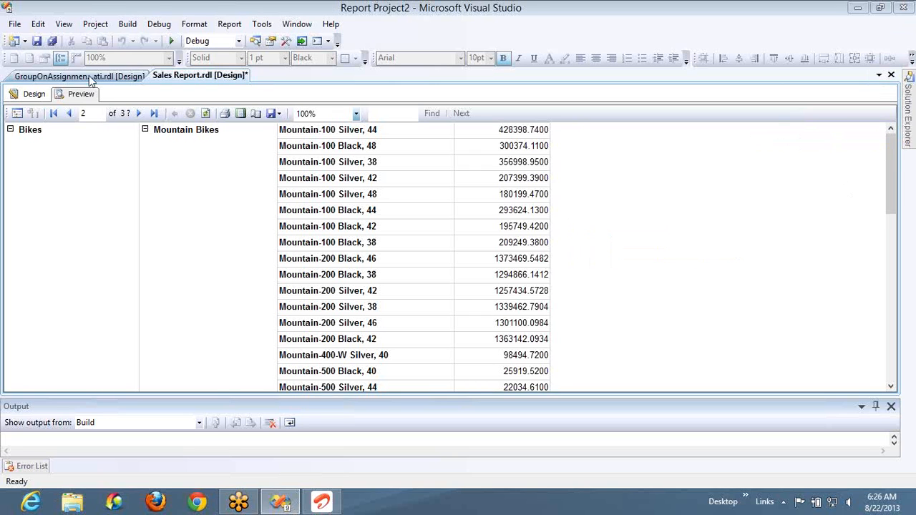
- Clear the document map setting in the EnglishProductName row group's advanced properties
{"action": "left_click", "coordinate": [37, 94]}
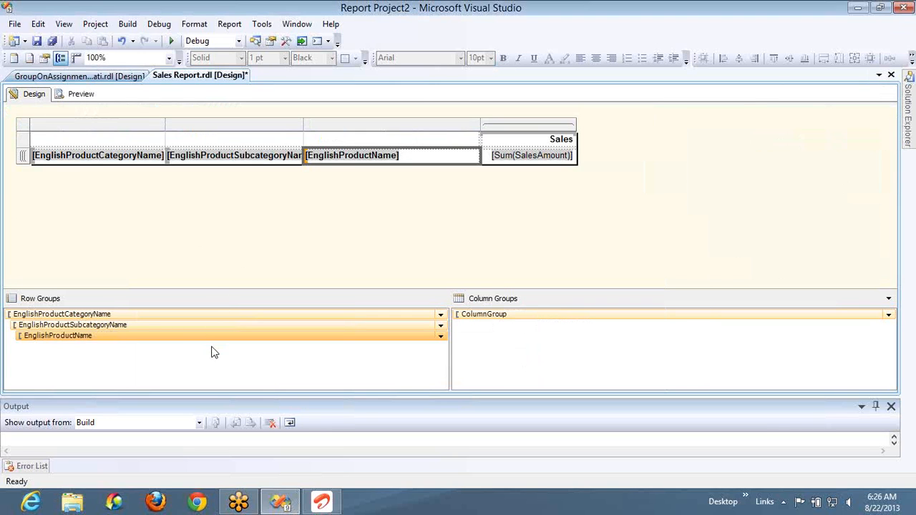
{"action": "double_click", "coordinate": [211, 342]}
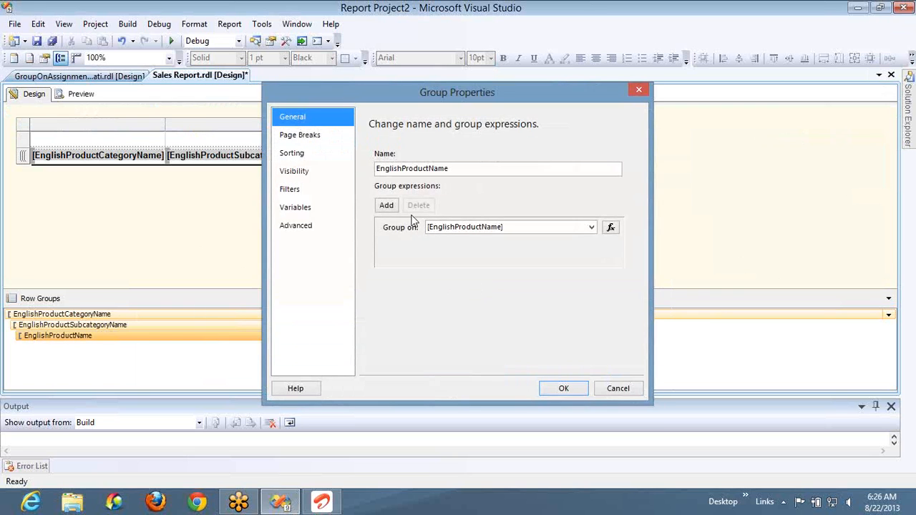
{"action": "left_click", "coordinate": [313, 226]}
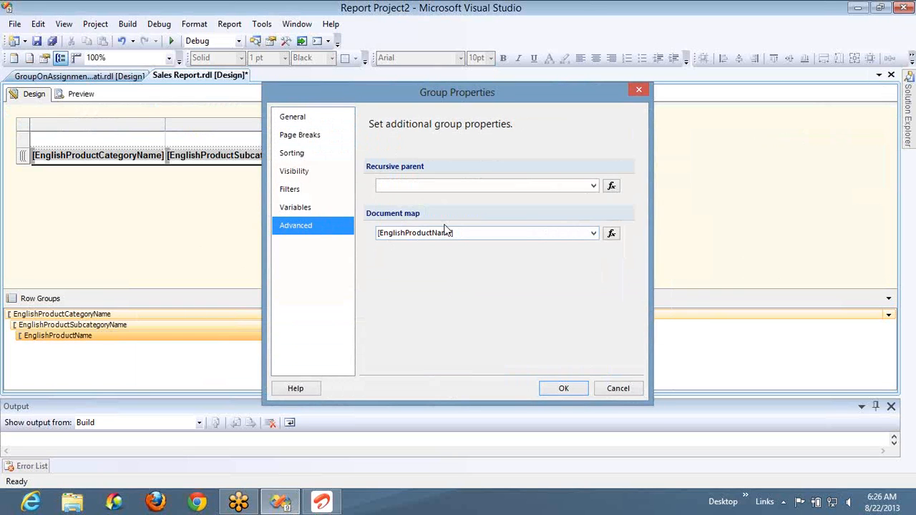
{"action": "left_click", "coordinate": [592, 235]}
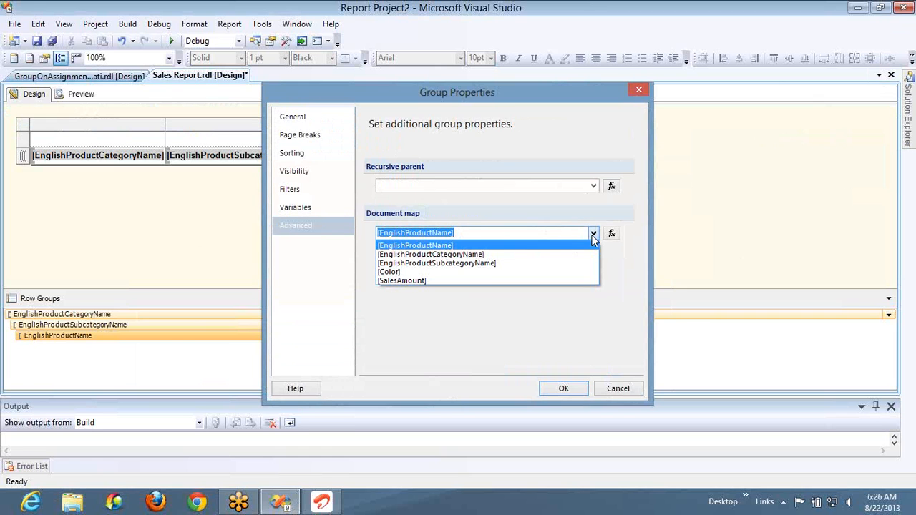
{"action": "left_click", "coordinate": [560, 310]}
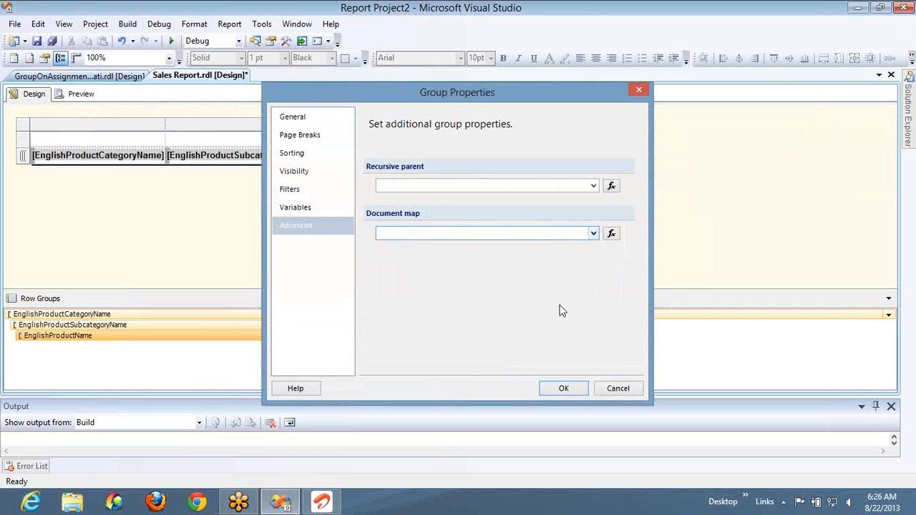
{"action": "left_click", "coordinate": [563, 386]}
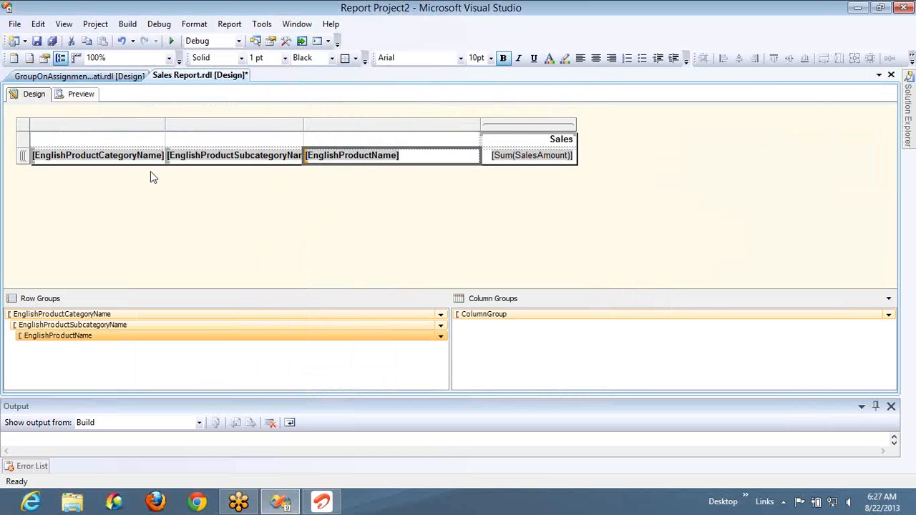
{"action": "left_click", "coordinate": [206, 176]}
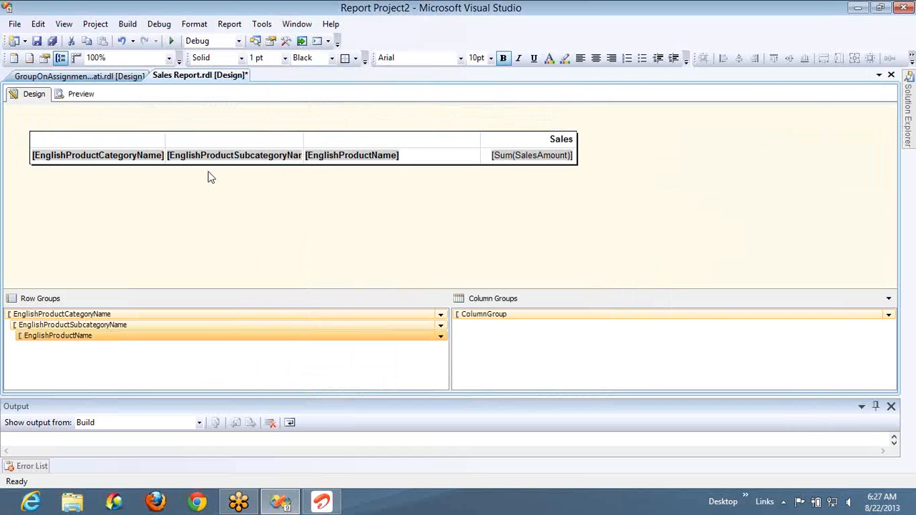
{"action": "left_click", "coordinate": [305, 166]}
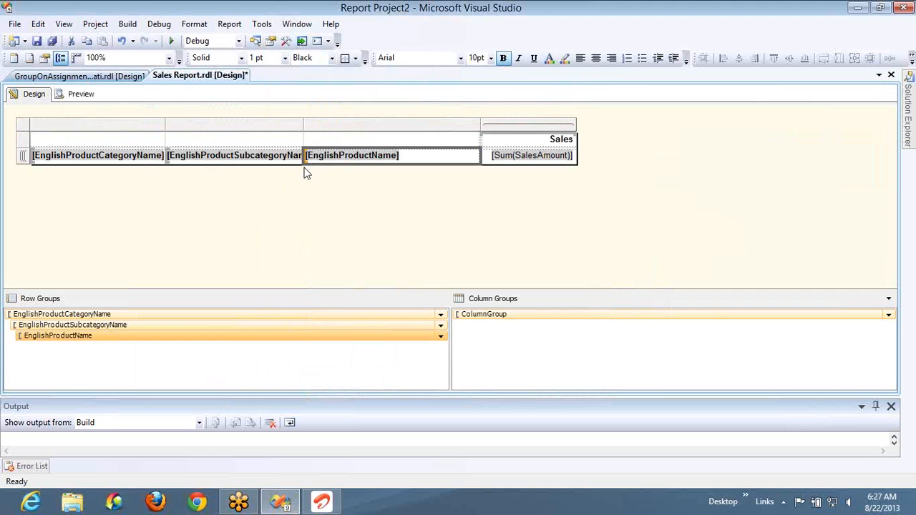
{"action": "left_click", "coordinate": [256, 214]}
- Open SQL Server Management Studio and connect to the Database Engine on server "." with Windows Authentication
{"action": "key", "text": "super"}
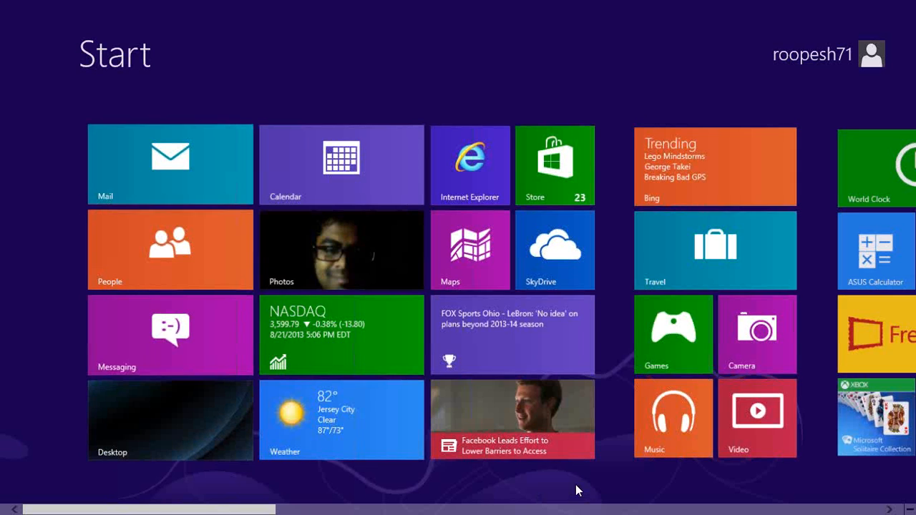
{"action": "left_click", "coordinate": [701, 512]}
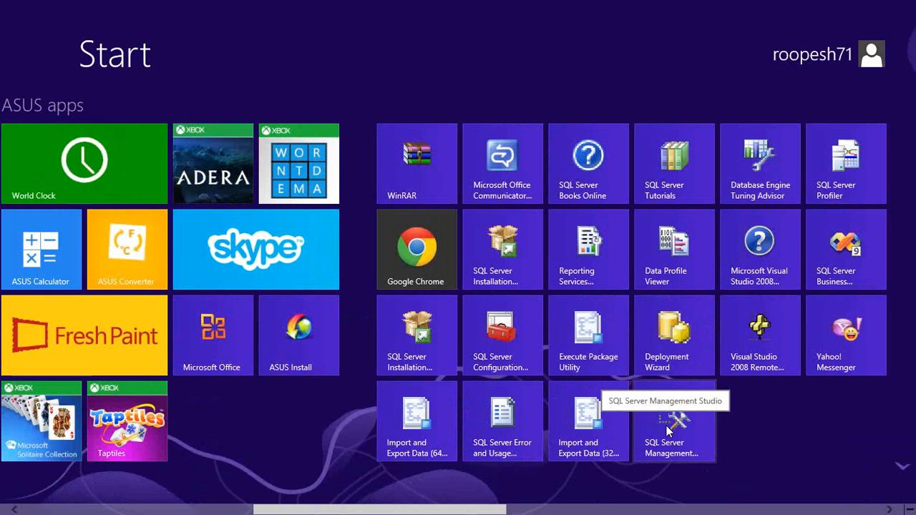
{"action": "left_click", "coordinate": [667, 430]}
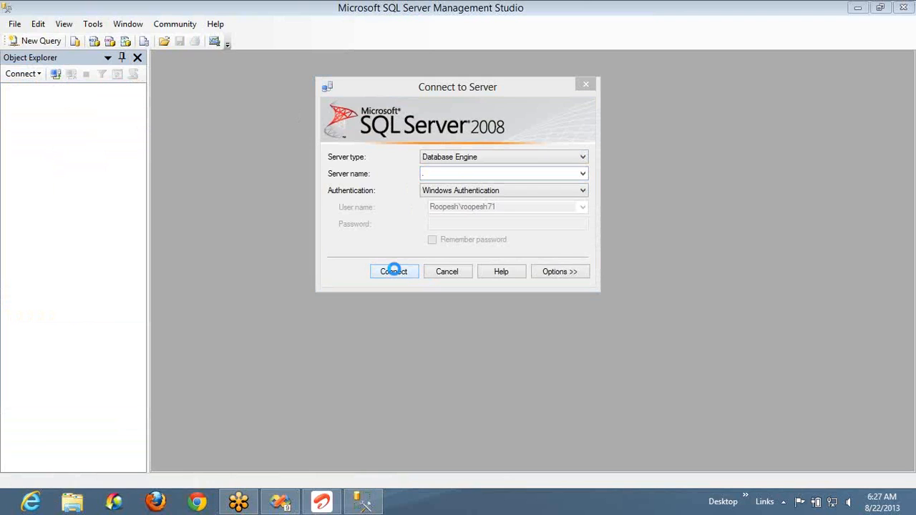
{"action": "left_click", "coordinate": [394, 271]}
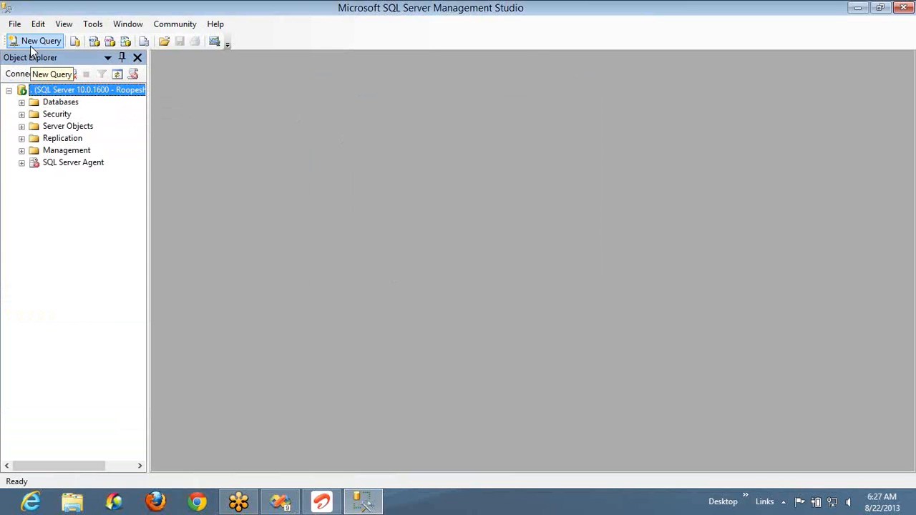
- Create a new query and set its database to AdventureWorksDW
{"action": "left_click", "coordinate": [30, 46]}
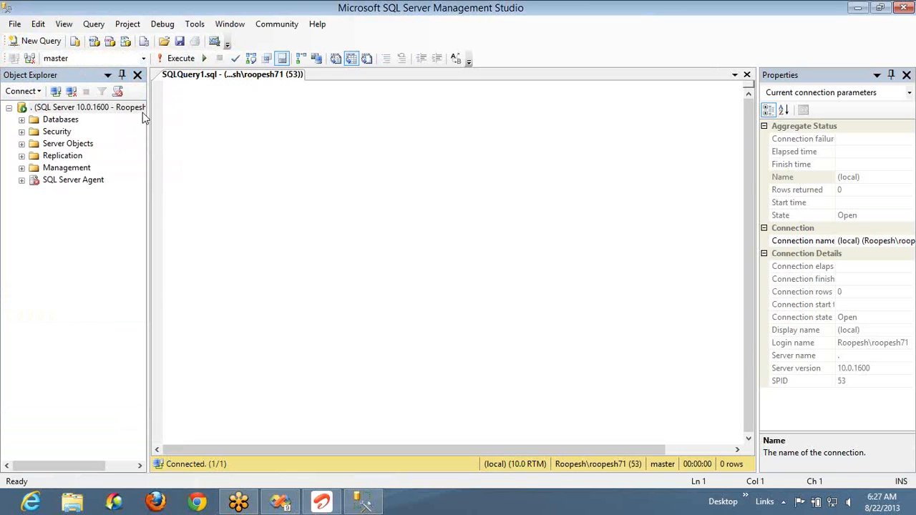
{"action": "left_click", "coordinate": [229, 110]}
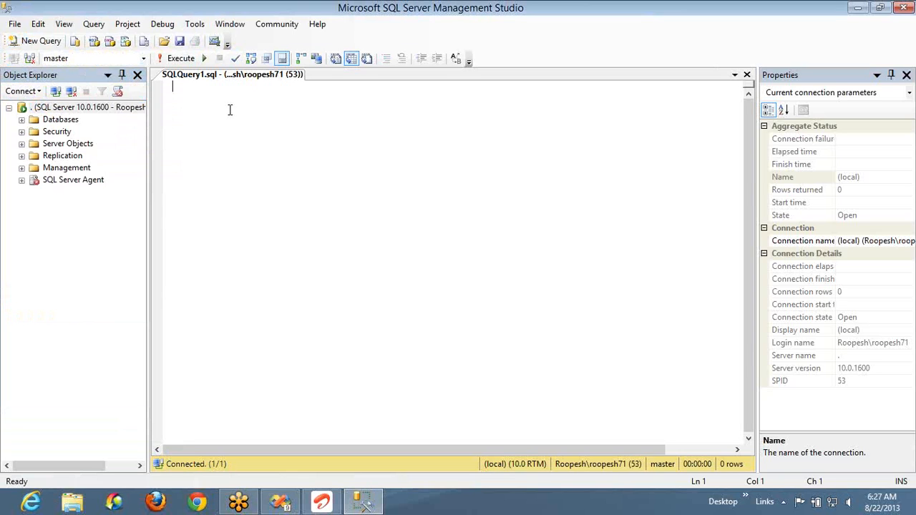
{"action": "left_click", "coordinate": [143, 59]}
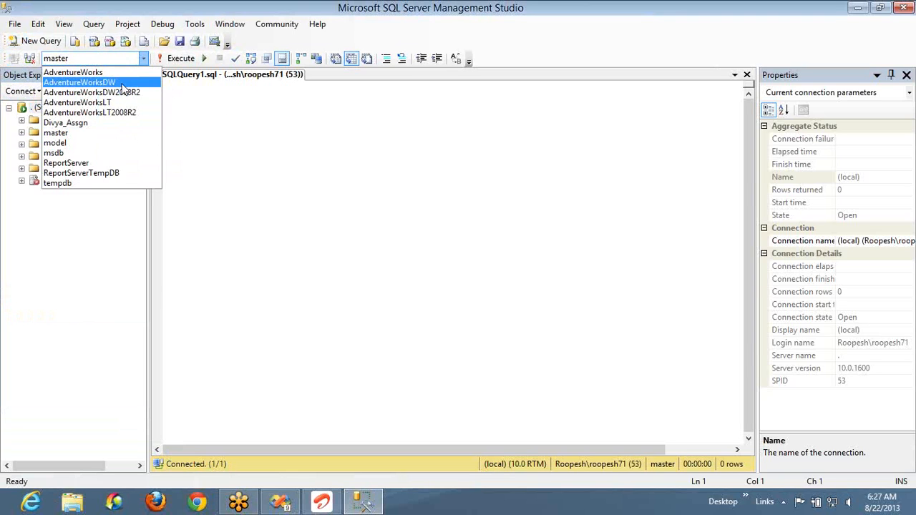
{"action": "left_click", "coordinate": [123, 83]}
- Write and execute the query "select * from FactInternetSales"
{"action": "type", "text": "select * from fact"}
{"action": "key", "text": "Down"}
{"action": "key", "text": "Down"}
{"action": "key", "text": "F5"}
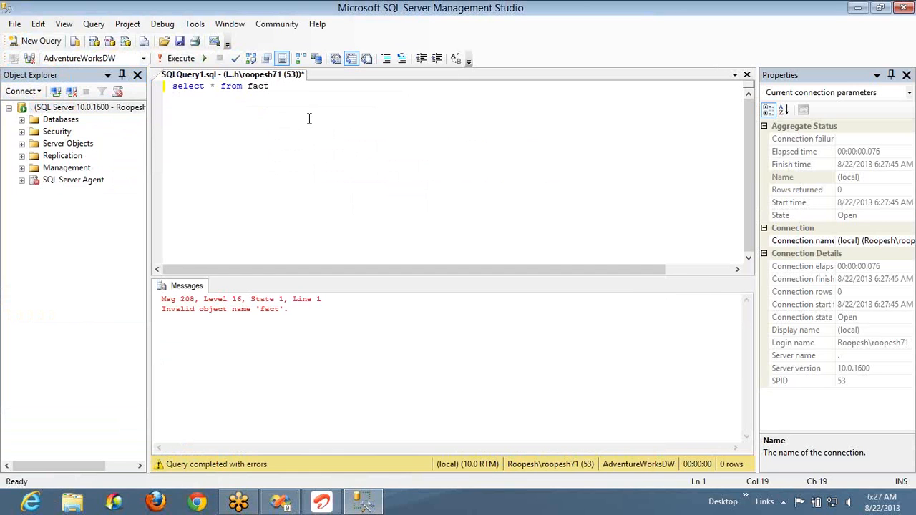
{"action": "type", "text": "InternetSales"}
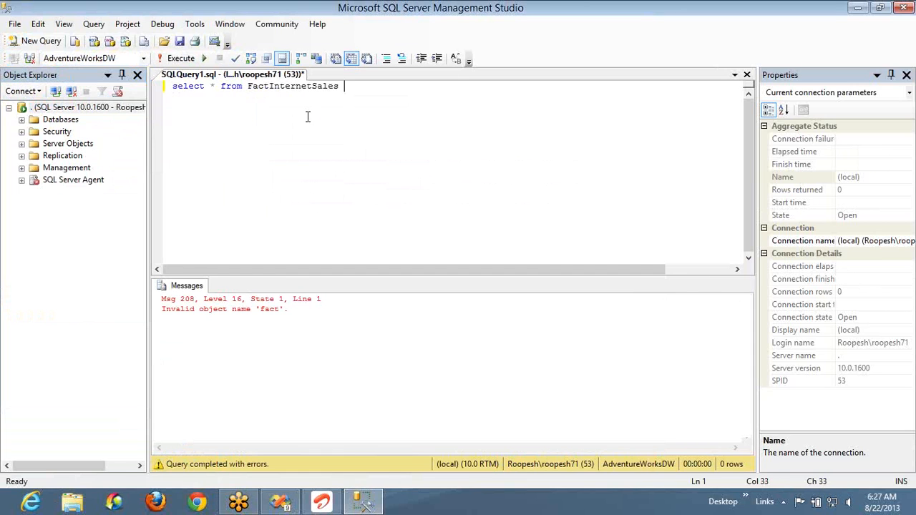
{"action": "key", "text": "F5"}
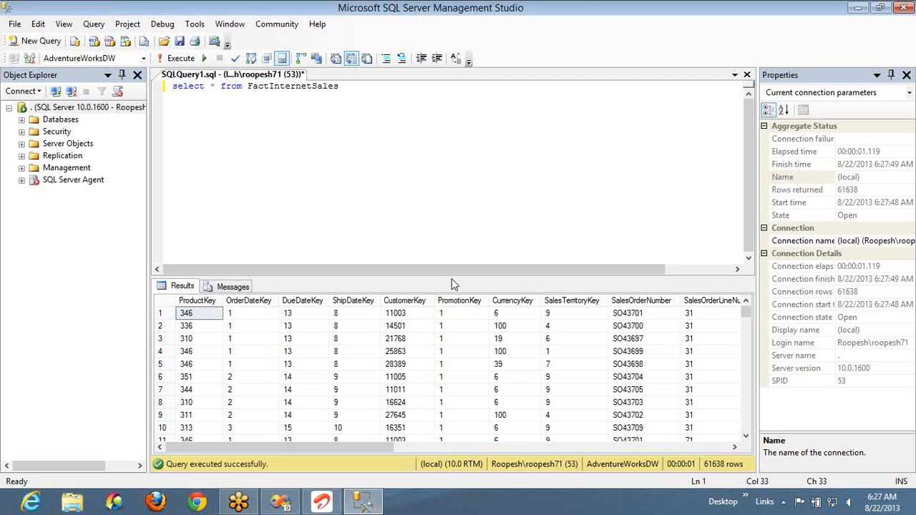
- Look through the columns of the FactInternetSales results, from the key columns to the cost and amount columns and back
{"action": "left_click", "coordinate": [523, 362]}
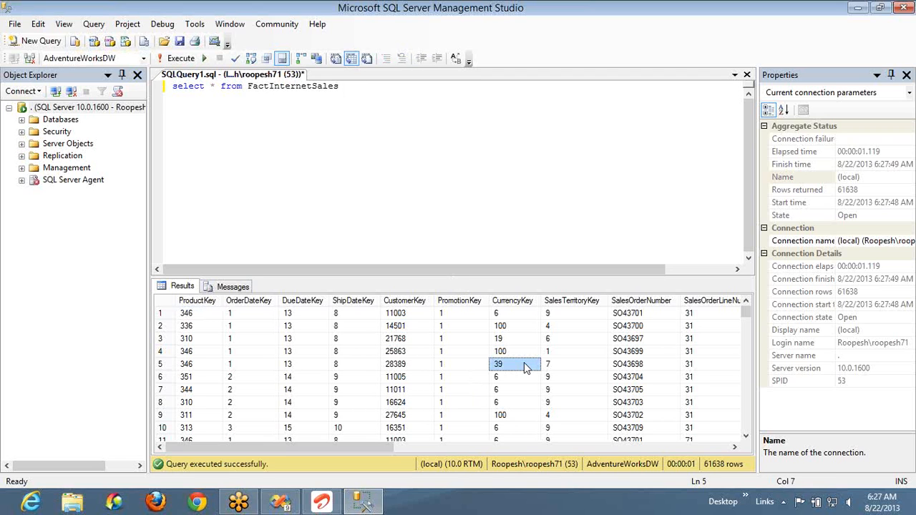
{"action": "key", "text": "Right"}
{"action": "key", "text": "Right"}
{"action": "key", "text": "Right"}
{"action": "key", "text": "Right"}
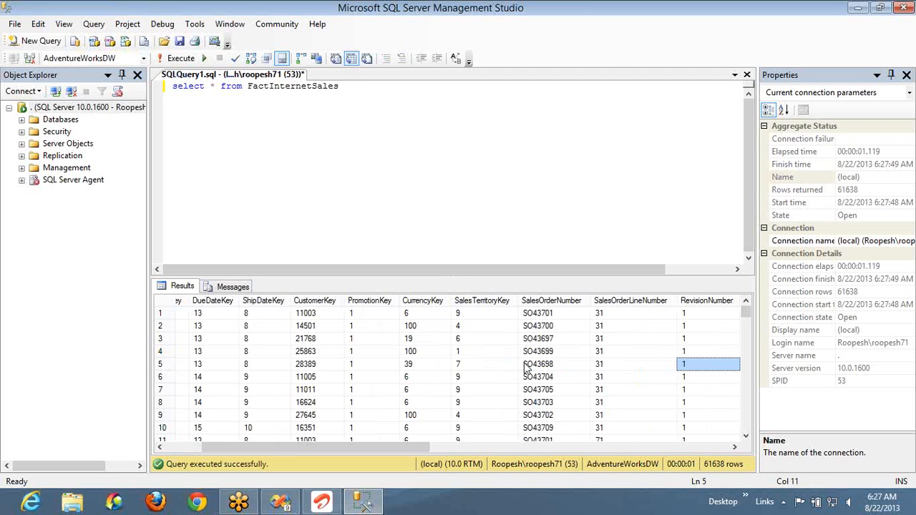
{"action": "key", "text": "Right"}
{"action": "key", "text": "Right"}
{"action": "key", "text": "Right"}
{"action": "key", "text": "Right"}
{"action": "key", "text": "Right"}
{"action": "key", "text": "Right"}
{"action": "key", "text": "Right"}
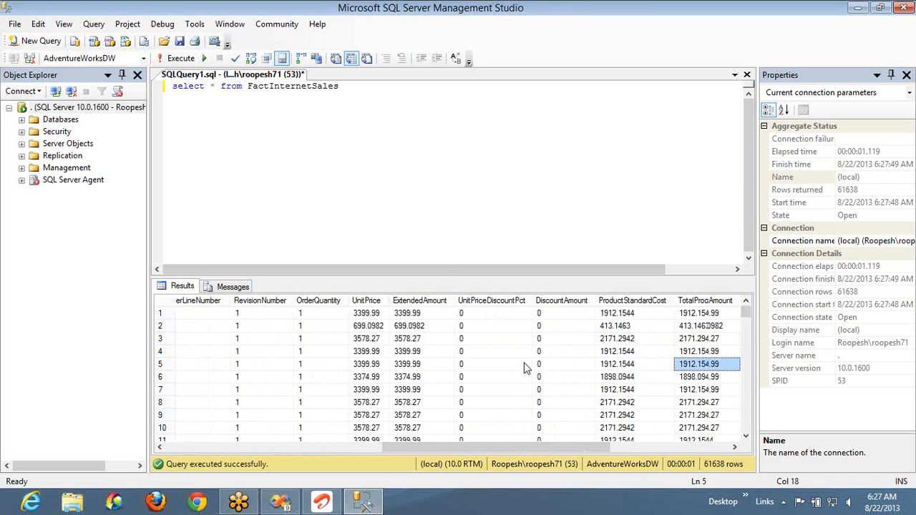
{"action": "key", "text": "Right"}
{"action": "key", "text": "Right"}
{"action": "key", "text": "Right"}
{"action": "key", "text": "Right"}
{"action": "key", "text": "Left"}
{"action": "key", "text": "Left"}
{"action": "key", "text": "Left"}
{"action": "key", "text": "Left"}
{"action": "key", "text": "Left"}
{"action": "key", "text": "Left"}
{"action": "key", "text": "Left"}
{"action": "key", "text": "Left"}
{"action": "key", "text": "Left"}
{"action": "key", "text": "Left"}
{"action": "key", "text": "Left"}
{"action": "key", "text": "Left"}
{"action": "key", "text": "Left"}
{"action": "key", "text": "Left"}
{"action": "key", "text": "Left"}
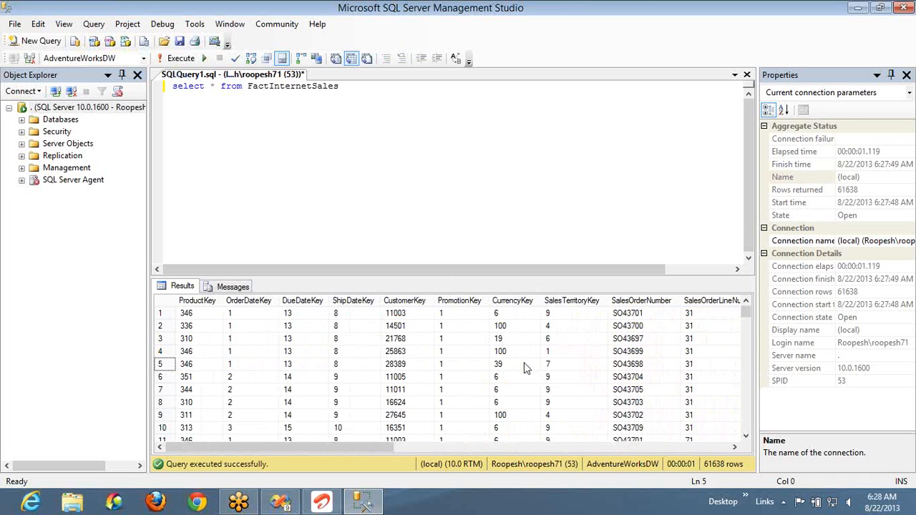
{"action": "key", "text": "Right"}
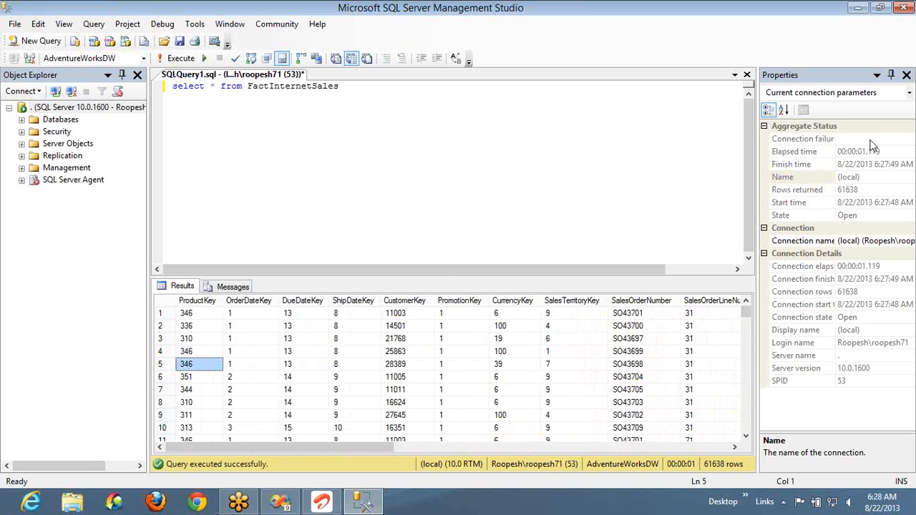
- Add "select * from DimEmployee" on a second line of the query and execute only that line
{"action": "left_click", "coordinate": [492, 92]}
{"action": "key", "text": "Return"}
{"action": "type", "text": "selec"}
{"action": "type", "text": "t "}
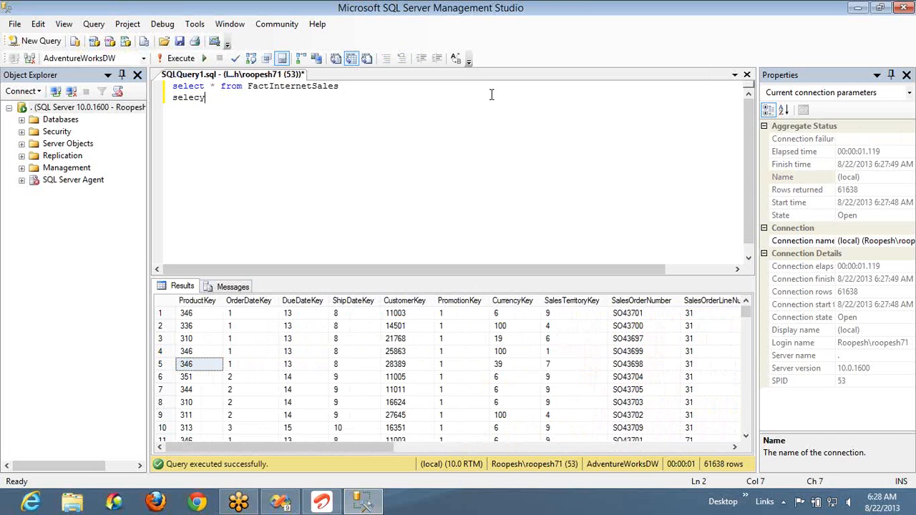
{"action": "type", "text": "* from Em"}
{"action": "key", "text": "BackSpace"}
{"action": "key", "text": "BackSpace"}
{"action": "type", "text": "dimp"}
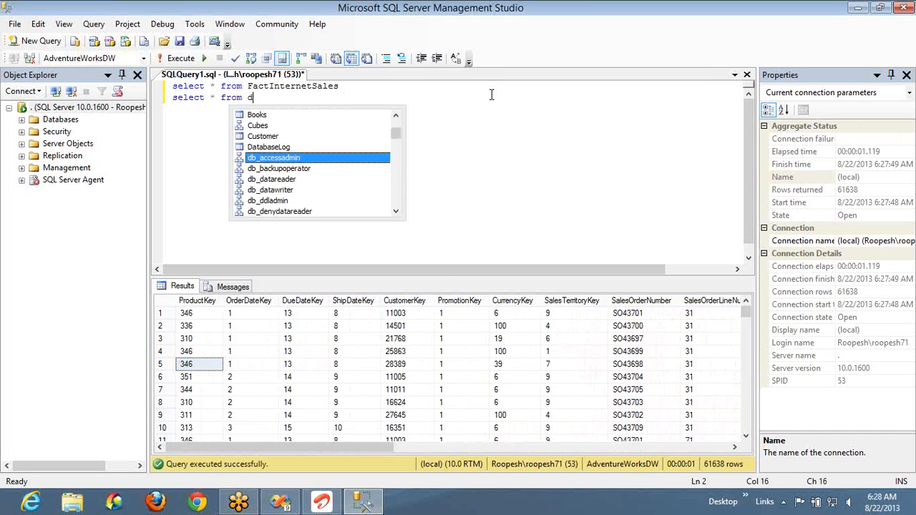
{"action": "key", "text": "Down"}
{"action": "key", "text": "Down"}
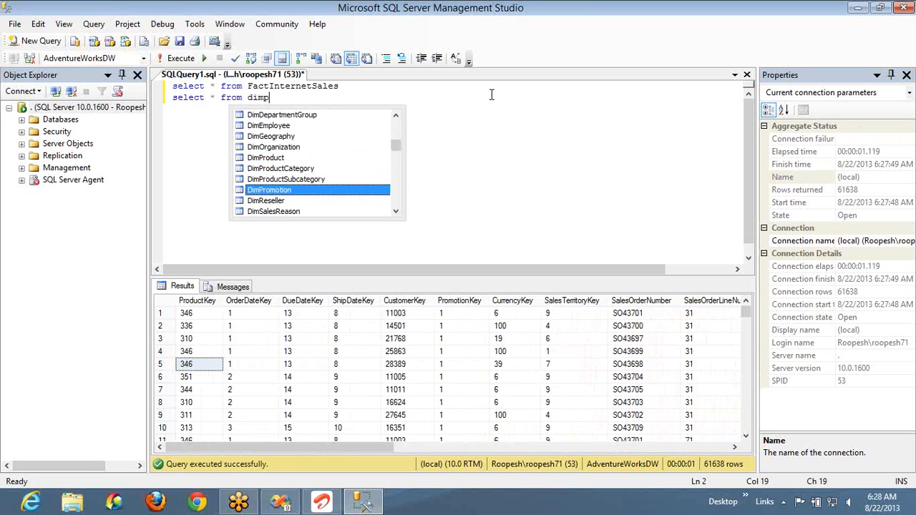
{"action": "type", "text": "e"}
{"action": "key", "text": "BackSpace"}
{"action": "key", "text": "BackSpace"}
{"action": "type", "text": "Employee"}
{"action": "key", "text": "shift+Home"}
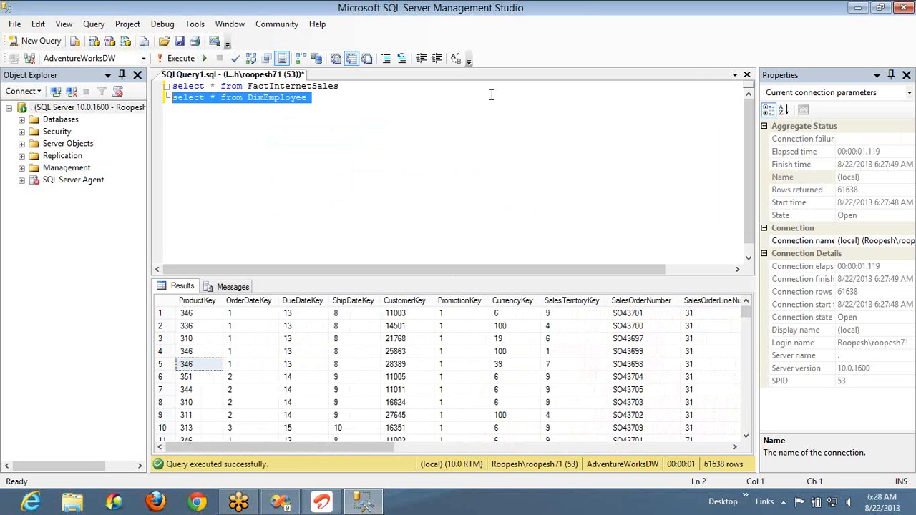
{"action": "key", "text": "F5"}
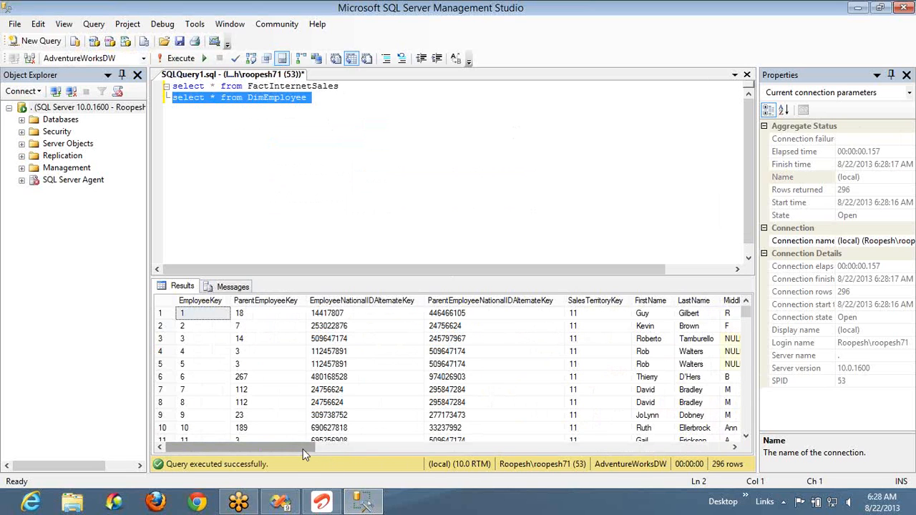
- Copy the DimEmployee query, switch to the Sales Report in Visual Studio and show the Report Data pane
{"action": "right_click", "coordinate": [334, 167]}
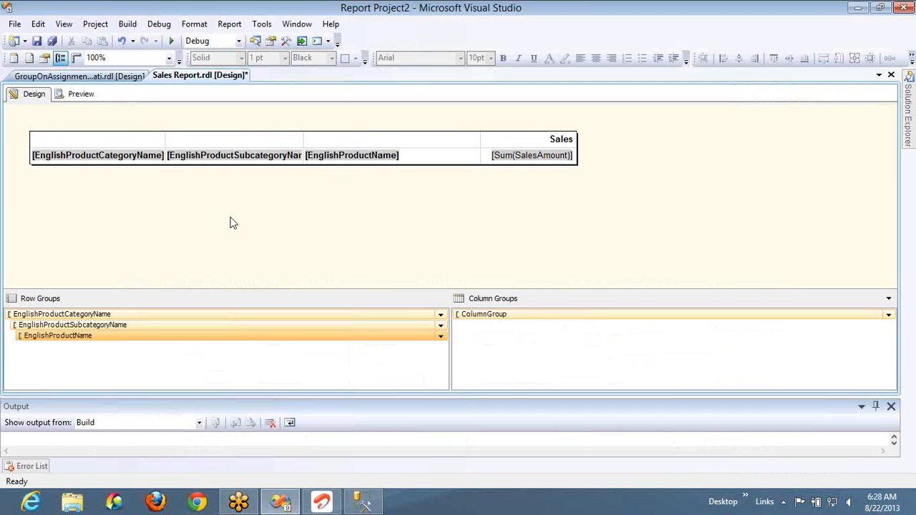
{"action": "left_click", "coordinate": [64, 24]}
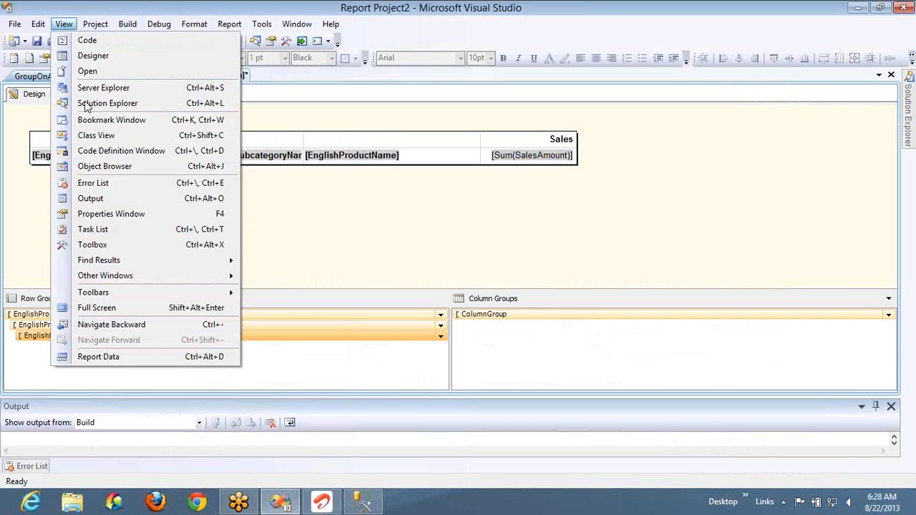
{"action": "left_click", "coordinate": [114, 357]}
- Add a dataset named Emp_DS to the Sales_Data source with the query "select * from DimEmployee"
{"action": "right_click", "coordinate": [57, 144]}
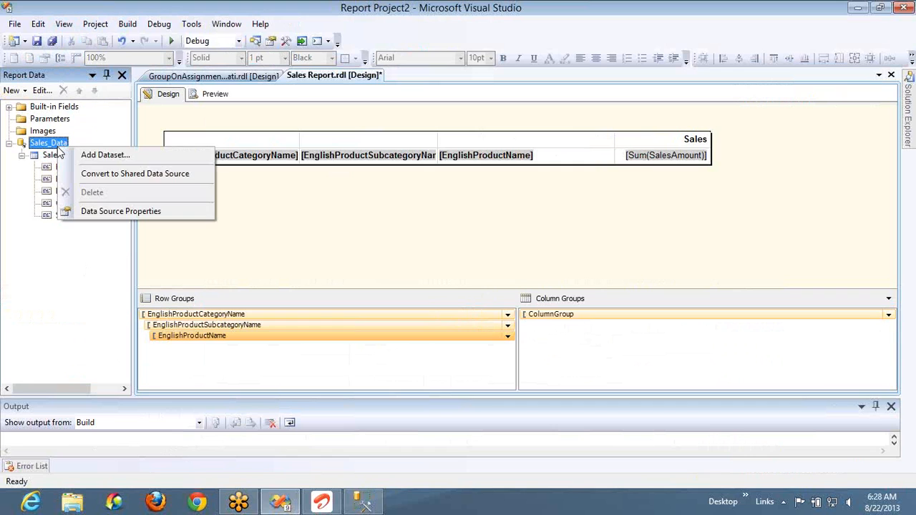
{"action": "left_click", "coordinate": [100, 155]}
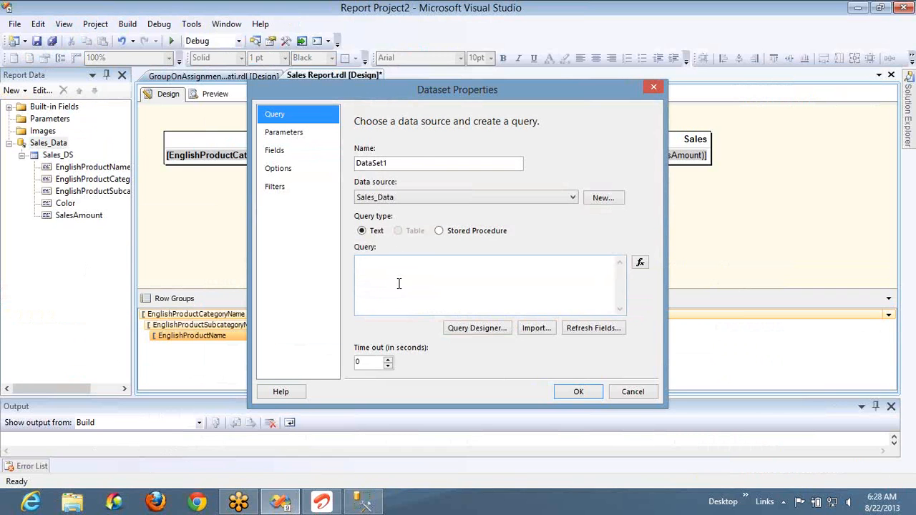
{"action": "left_click", "coordinate": [418, 167]}
{"action": "double_click", "coordinate": [419, 166]}
{"action": "type", "text": "Emp_DS"}
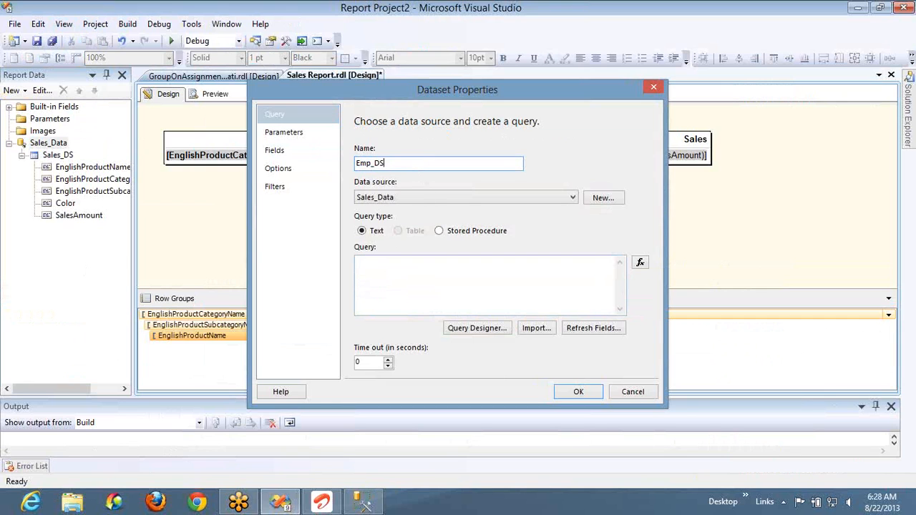
{"action": "left_click", "coordinate": [430, 271]}
{"action": "type", "text": "select * from DimEmployee"}
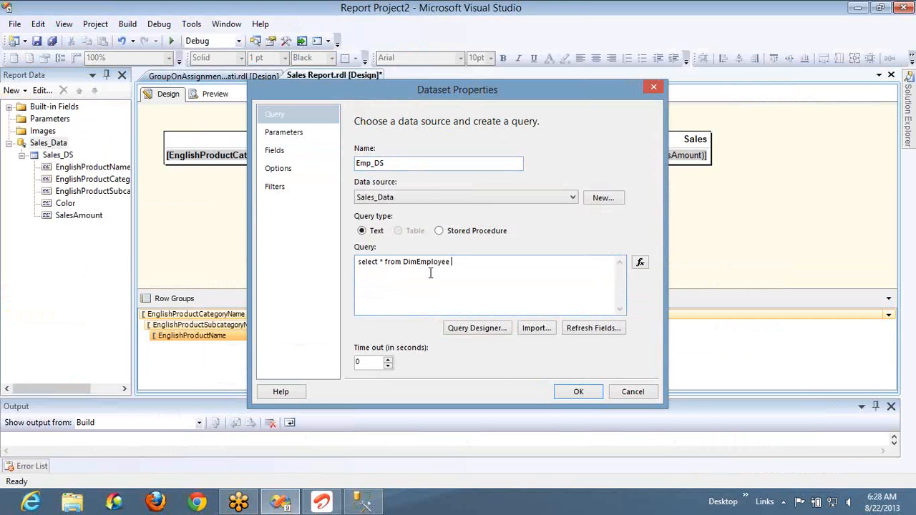
{"action": "left_click", "coordinate": [576, 392]}
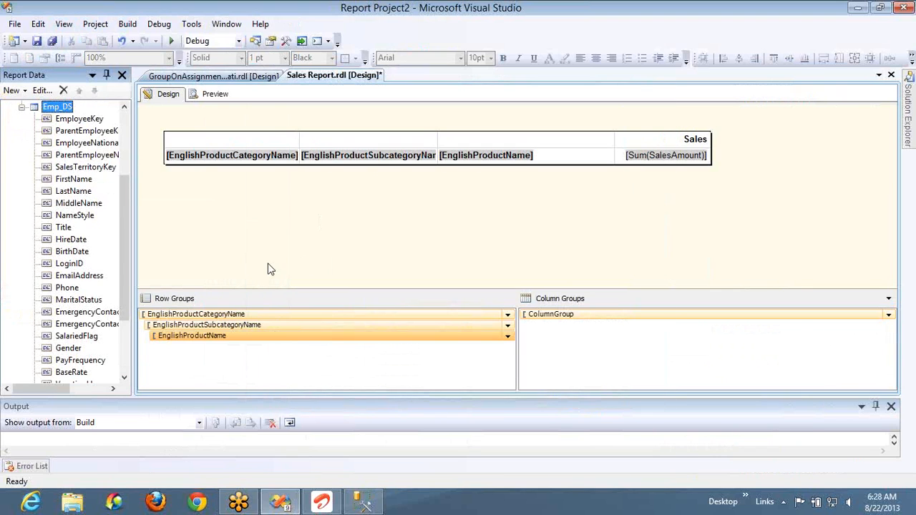
- Widen the Report Data pane and look at the EmployeeKey and ParentEmployeeKey fields of Emp_DS
{"action": "left_click", "coordinate": [92, 138]}
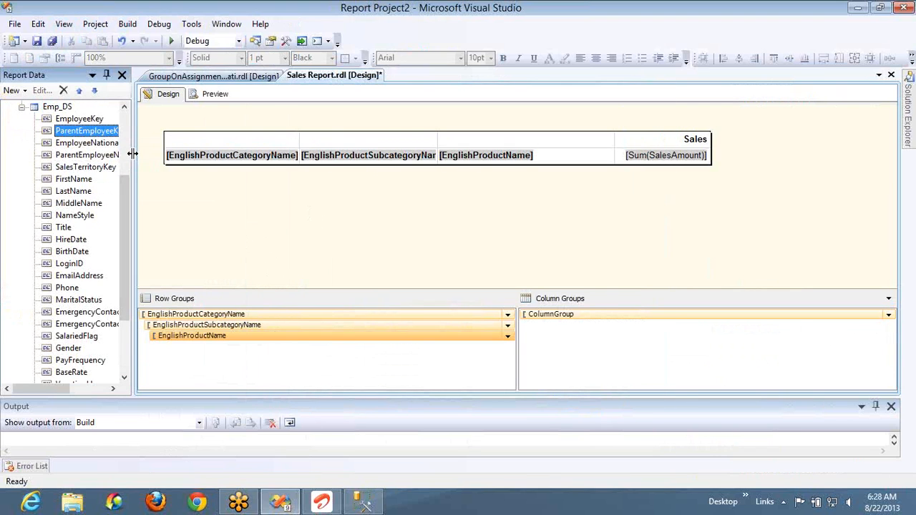
{"action": "left_click_drag", "start_coordinate": [132, 154], "coordinate": [194, 154]}
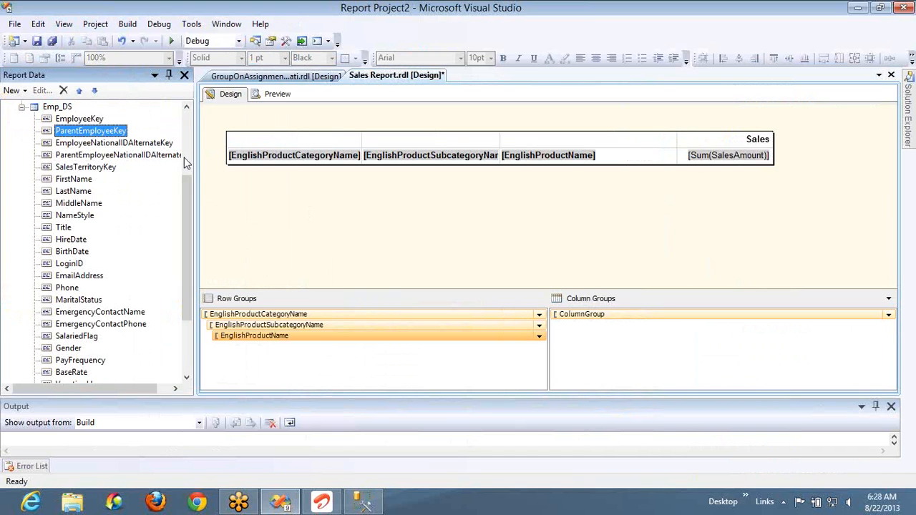
{"action": "left_click", "coordinate": [87, 119]}
{"action": "left_click", "coordinate": [98, 135]}
- Switch to SQL Server Management Studio and compare EmployeeKey with ParentEmployeeKey in the first two rows of the DimEmployee results
{"action": "key", "text": "alt+Tab"}
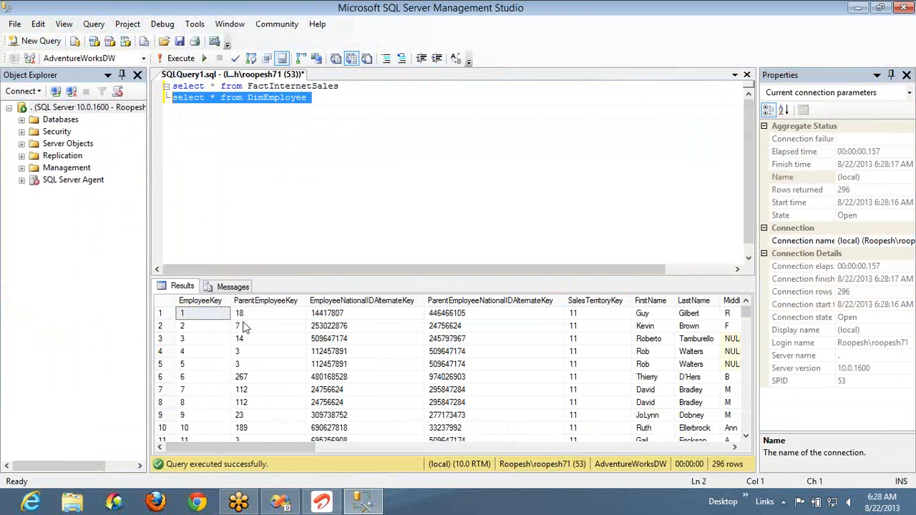
{"action": "left_click", "coordinate": [252, 316]}
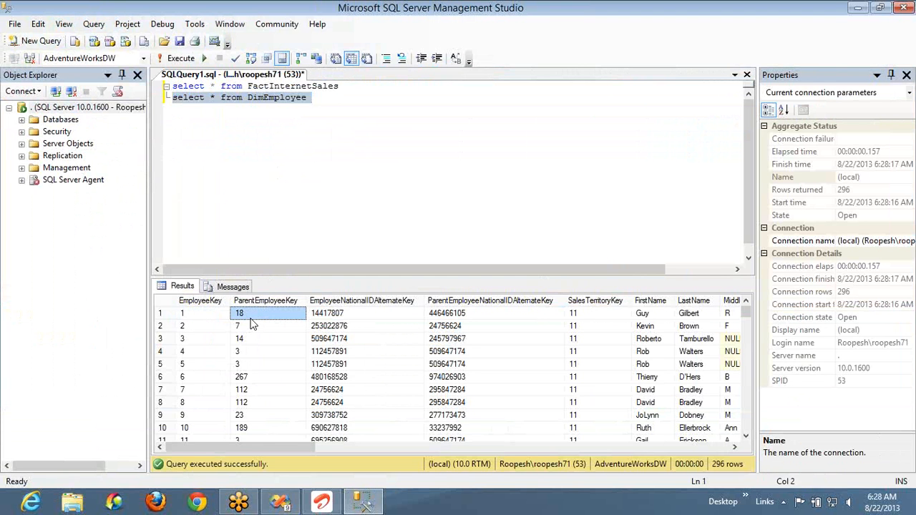
{"action": "left_click", "coordinate": [187, 326]}
{"action": "left_click", "coordinate": [201, 317]}
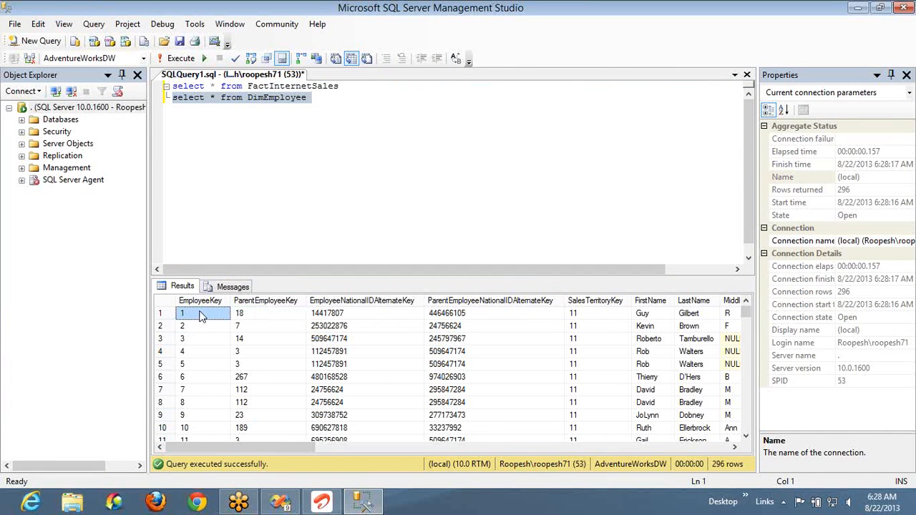
{"action": "left_click", "coordinate": [259, 318]}
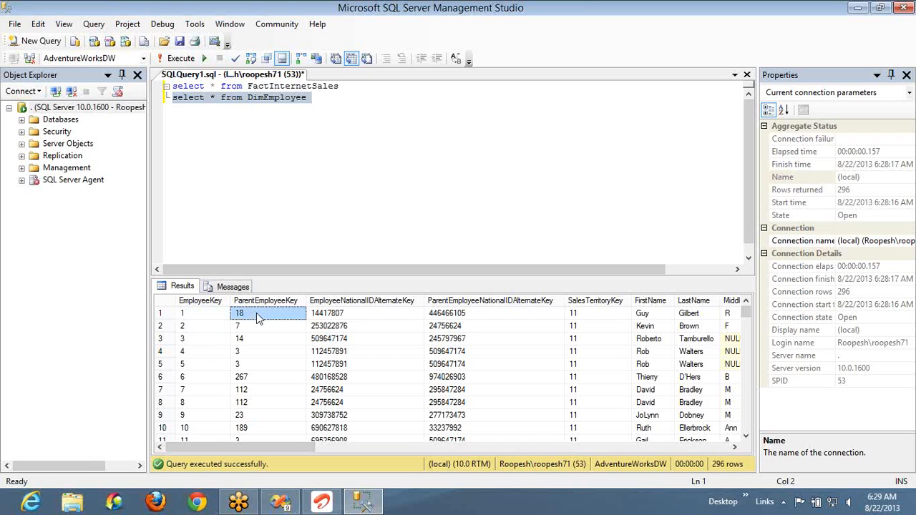
{"action": "left_click", "coordinate": [206, 325]}
{"action": "left_click", "coordinate": [248, 326]}
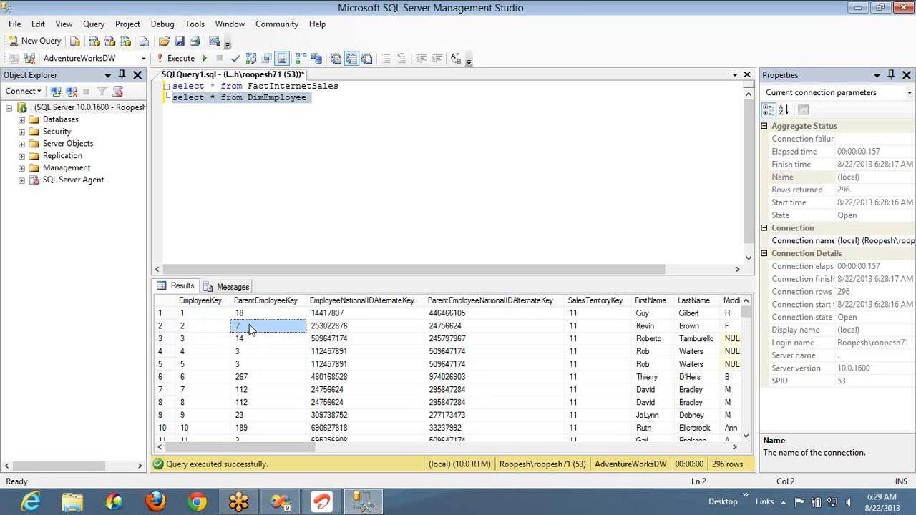
- Replace the asterisk in the DimEmployee query with the columns EmployeeKey and ParentEmployeeKey
{"action": "left_click", "coordinate": [317, 101]}
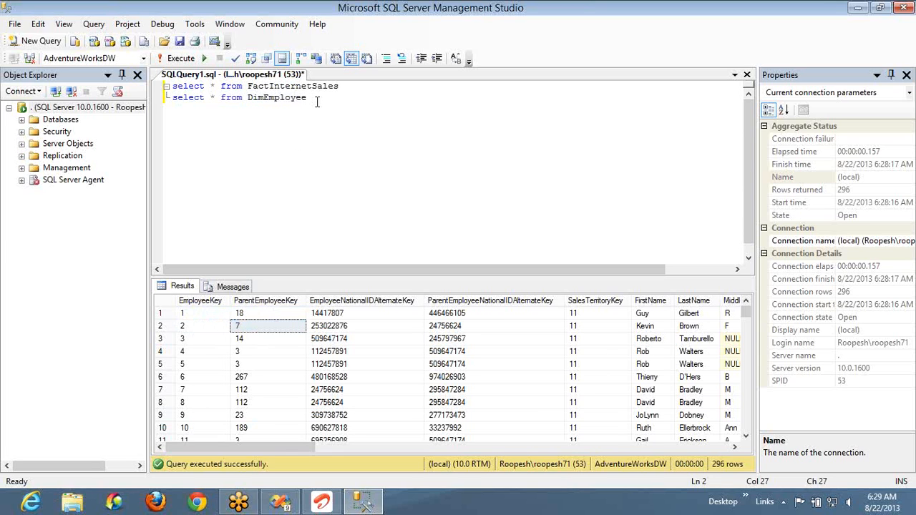
{"action": "key", "text": "ctrl+Left"}
{"action": "key", "text": "ctrl+Left"}
{"action": "key", "text": "Left"}
{"action": "key", "text": "BackSpace"}
{"action": "type", "text": "Employ"}
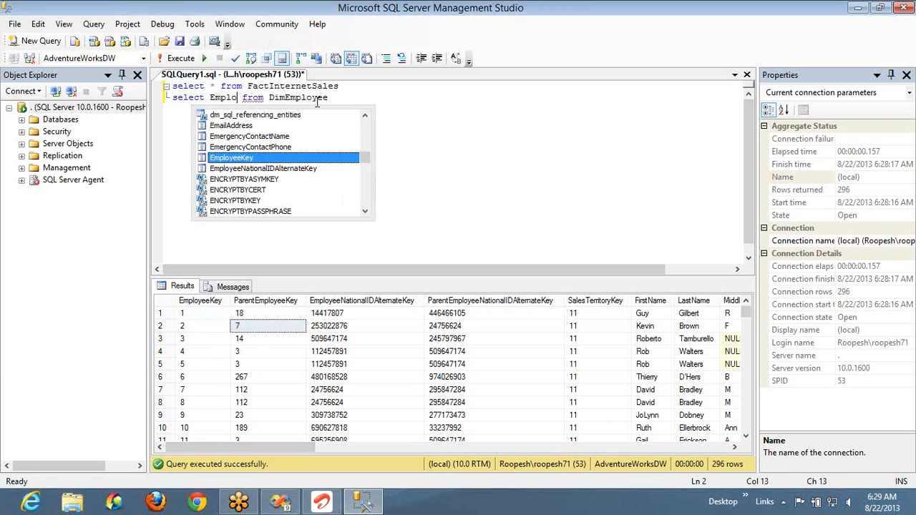
{"action": "type", "text": "eeKey,"}
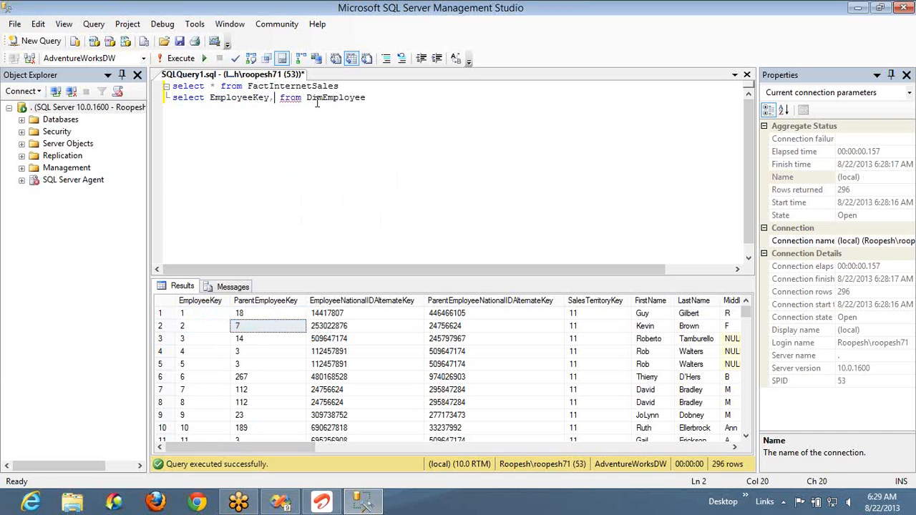
{"action": "type", "text": "Pa"}
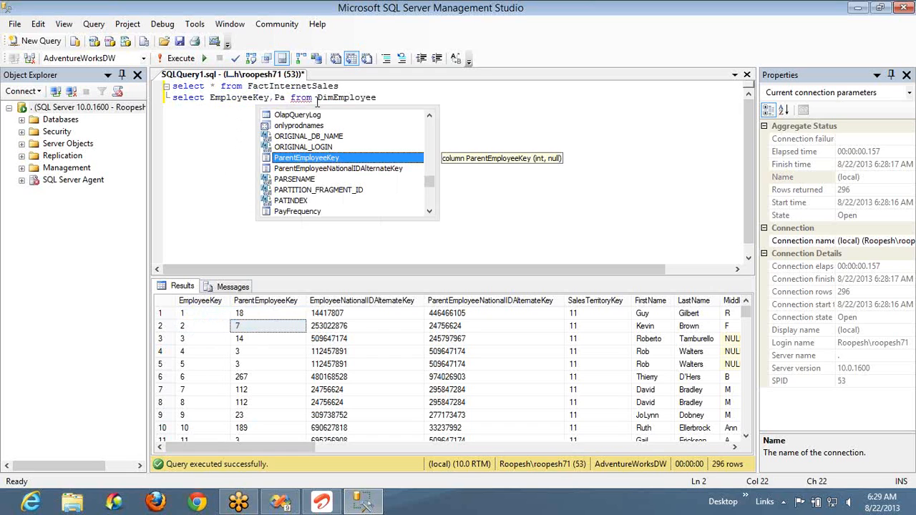
{"action": "type", "text": "rentEmployeeKey,"}
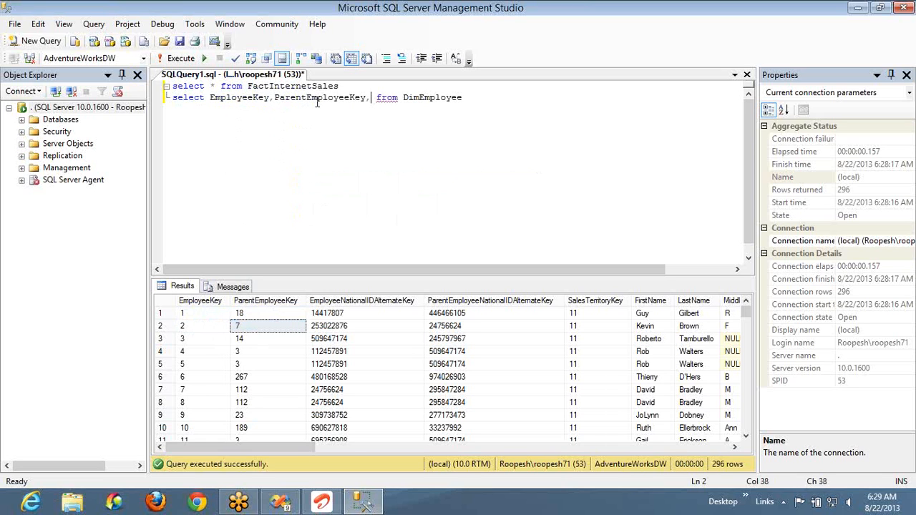
- Add the concatenated column FirstName+' '+LastName as Name to the DimEmployee query's select list
{"action": "type", "text": "First"}
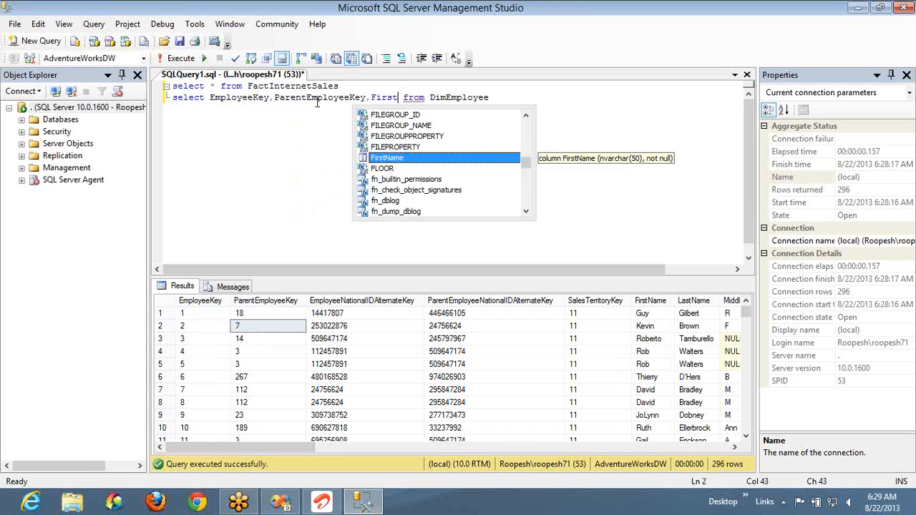
{"action": "type", "text": "Name"}
{"action": "type", "text": "+' '"}
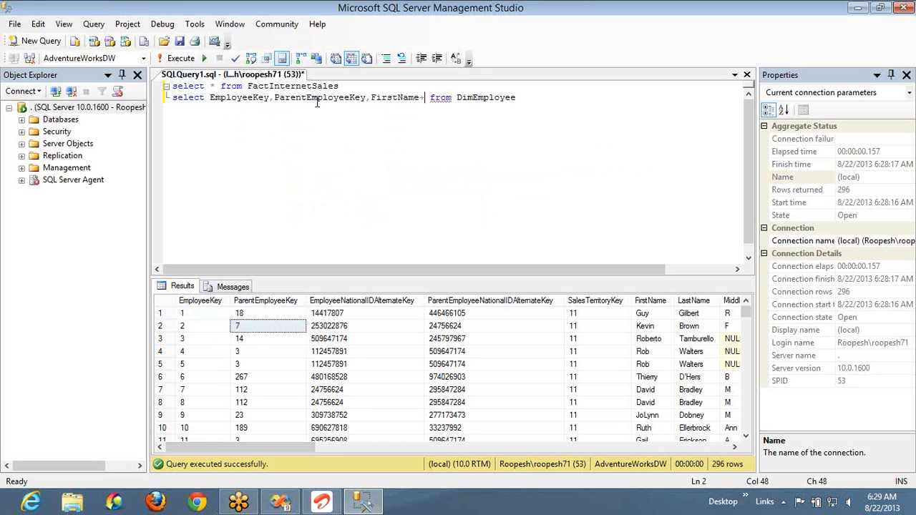
{"action": "type", "text": "+"}
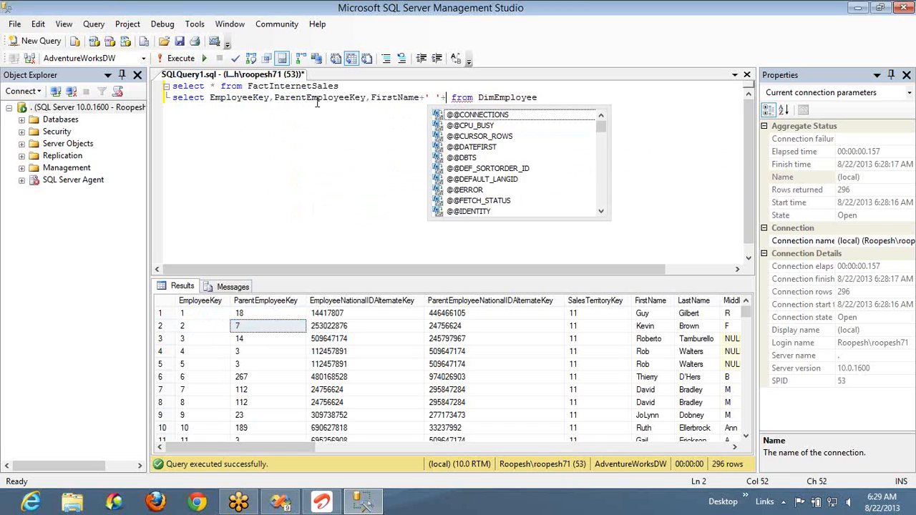
{"action": "type", "text": "LastName "}
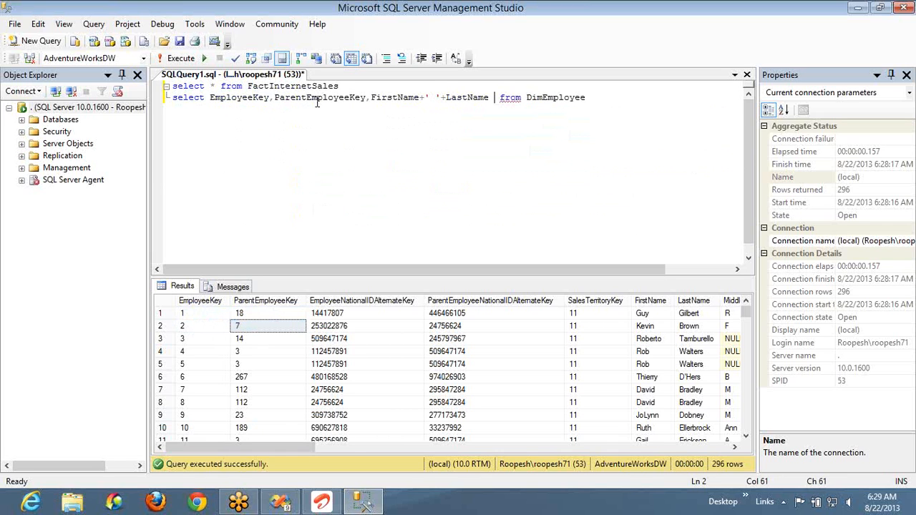
{"action": "type", "text": "as "}
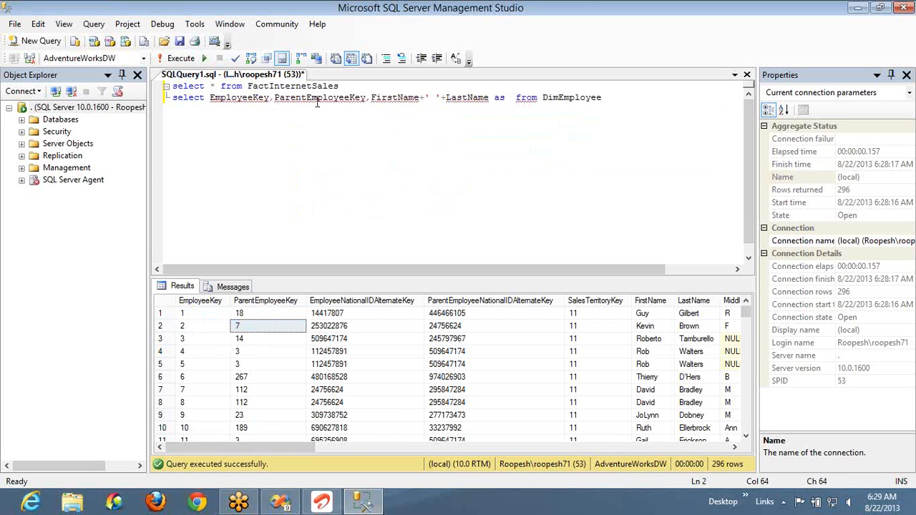
{"action": "type", "text": "Name"}
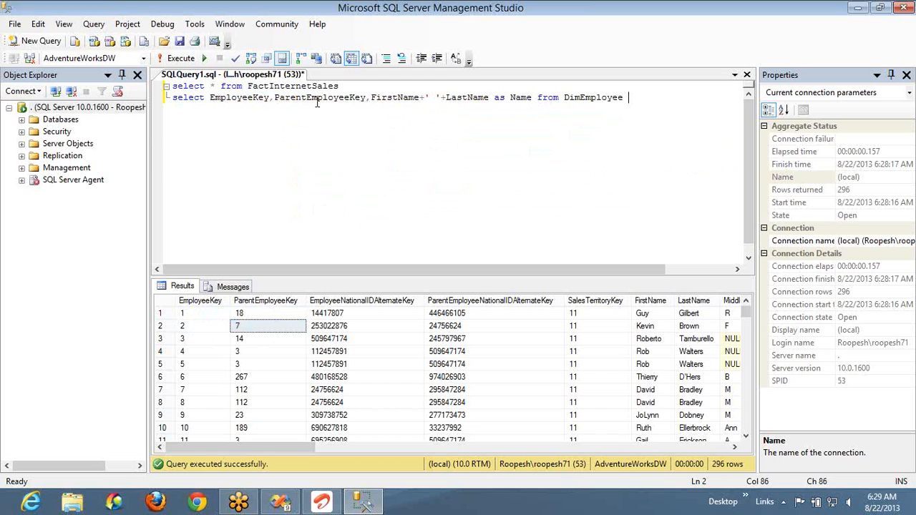
- Execute only the revised DimEmployee query line and copy it
{"action": "key", "text": "End"}
{"action": "key", "text": "shift+Home"}
{"action": "key", "text": "ctrl+c"}
{"action": "key", "text": "F5"}
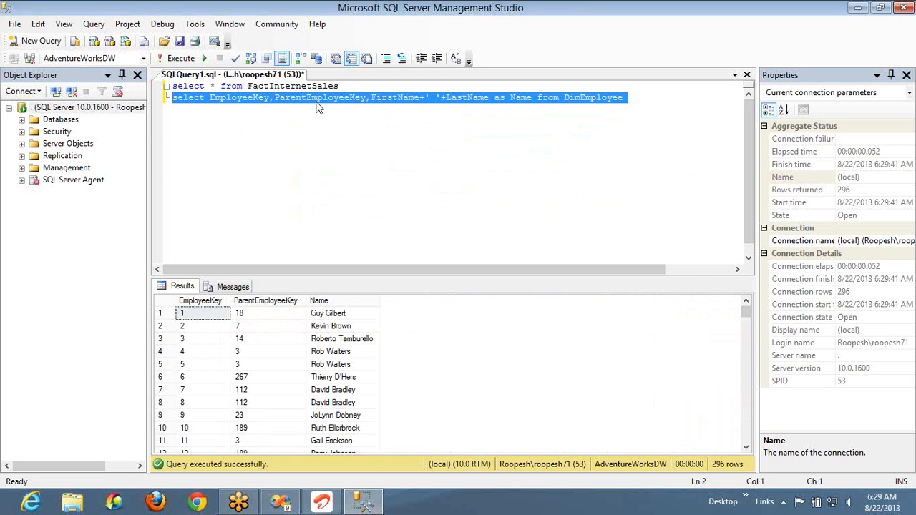
- Switch to Visual Studio and replace the Emp_DS dataset's query with the copied three-column DimEmployee query
{"action": "key", "text": "alt+Tab"}
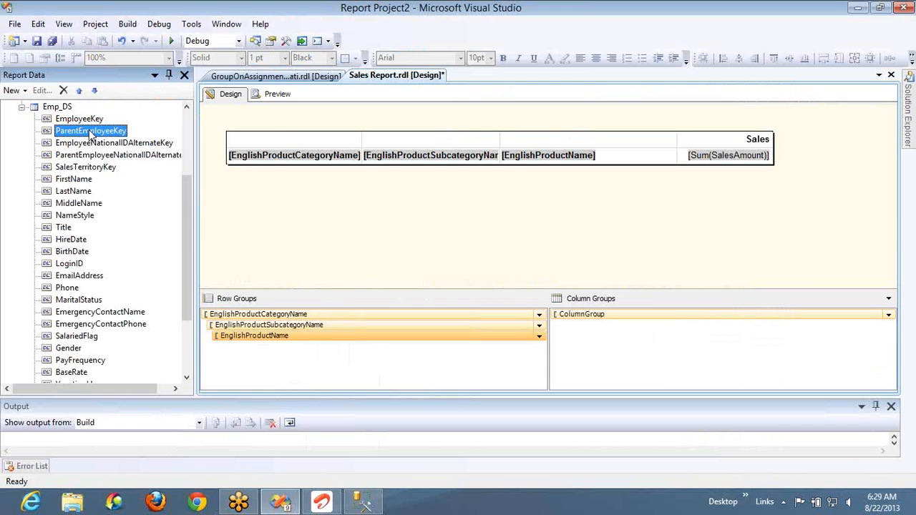
{"action": "double_click", "coordinate": [67, 108]}
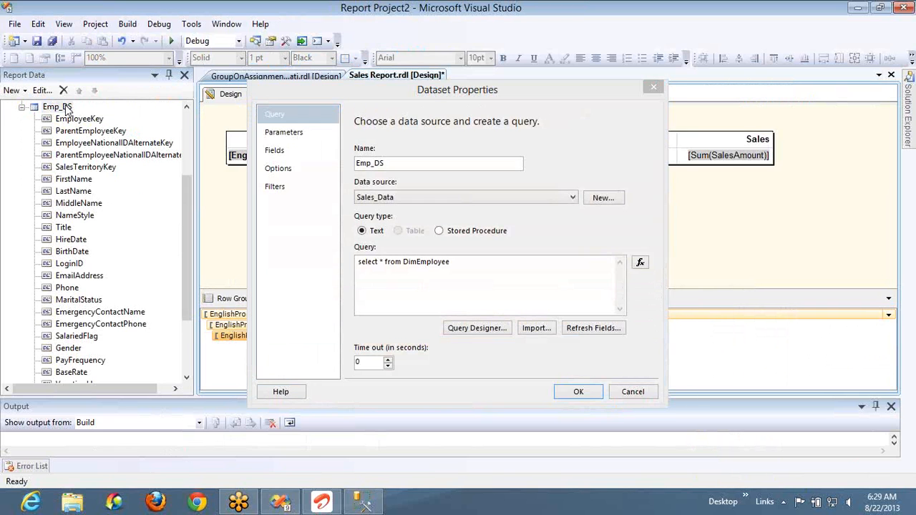
{"action": "left_click", "coordinate": [463, 284]}
{"action": "key", "text": "ctrl+a"}
{"action": "key", "text": "ctrl+v"}
{"action": "left_click", "coordinate": [578, 392]}
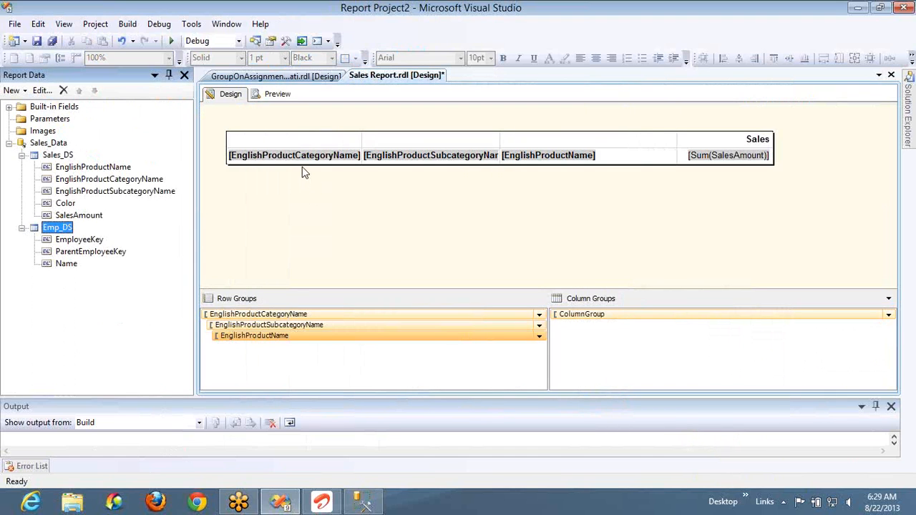
- Extend the report body downward and insert a matrix below the sales table, aligned with the body's left edge
{"action": "left_click_drag", "start_coordinate": [303, 165], "coordinate": [300, 236]}
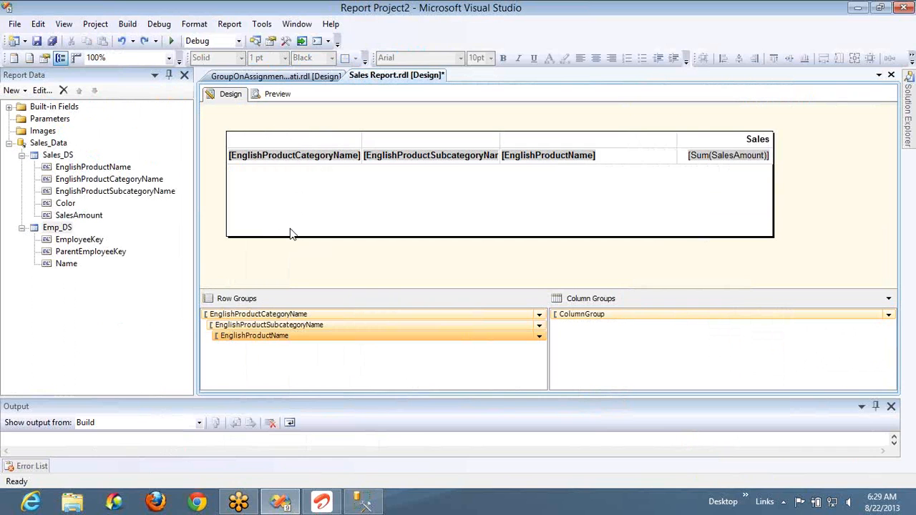
{"action": "right_click", "coordinate": [273, 212]}
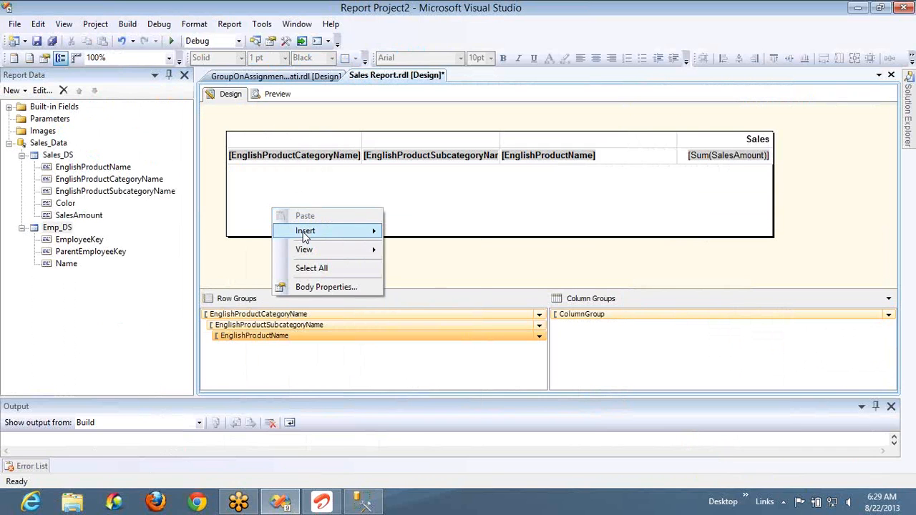
{"action": "mouse_move", "coordinate": [308, 230]}
{"action": "left_click", "coordinate": [417, 276]}
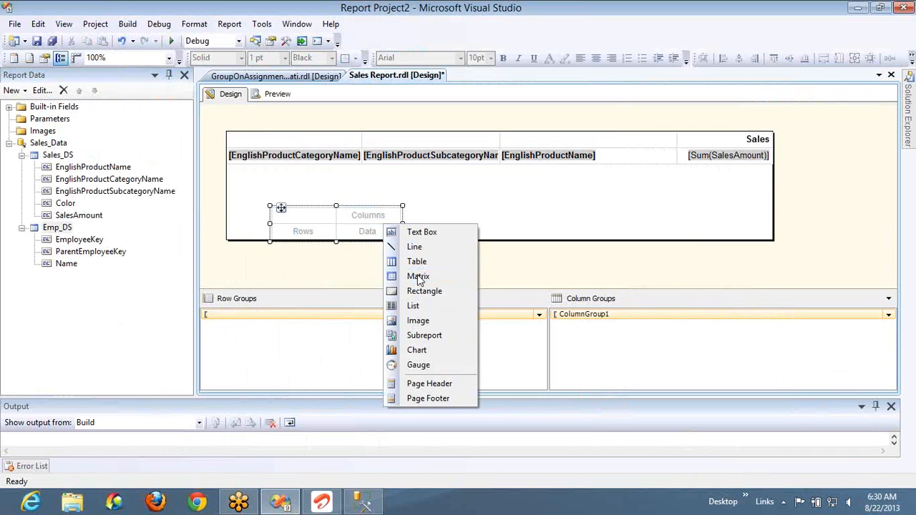
{"action": "left_click_drag", "start_coordinate": [335, 243], "coordinate": [288, 235]}
- Set the new matrix's row group to EmployeeKey from Emp_DS and widen that column to about twice its width
{"action": "left_click", "coordinate": [285, 231]}
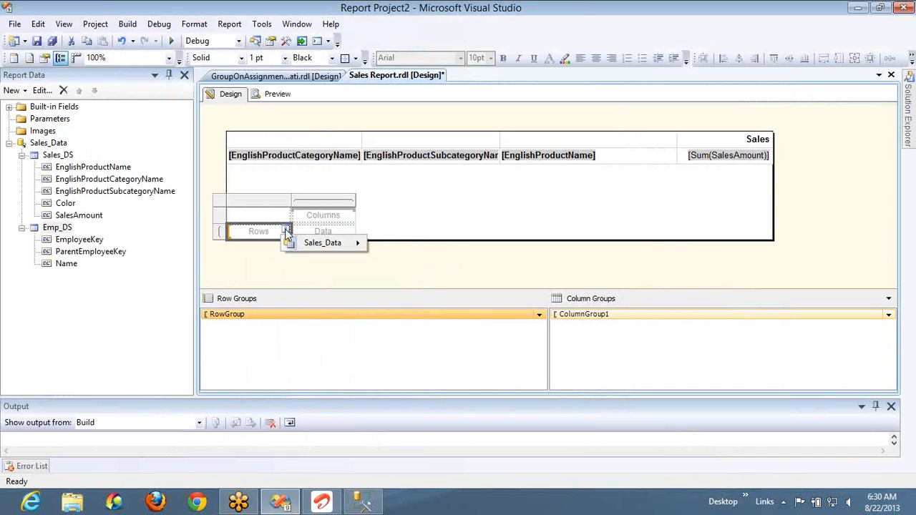
{"action": "mouse_move", "coordinate": [351, 249]}
{"action": "mouse_move", "coordinate": [422, 259]}
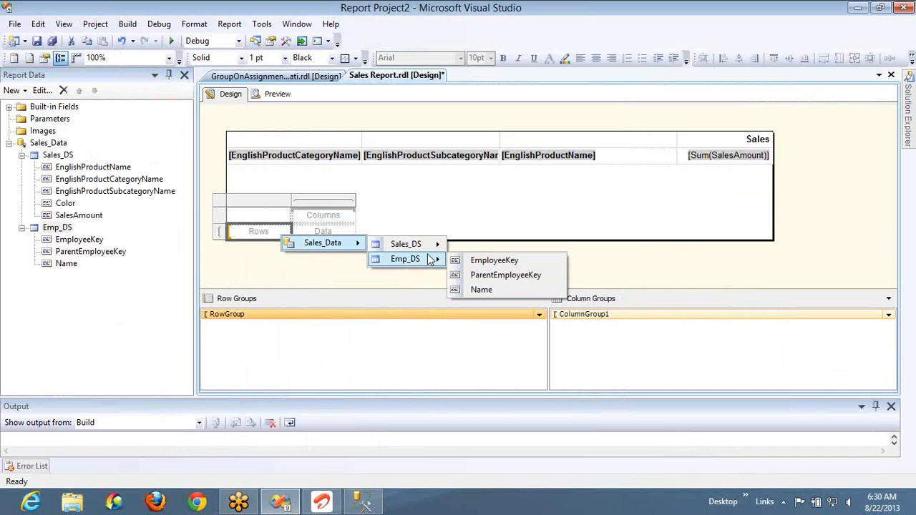
{"action": "left_click", "coordinate": [499, 264]}
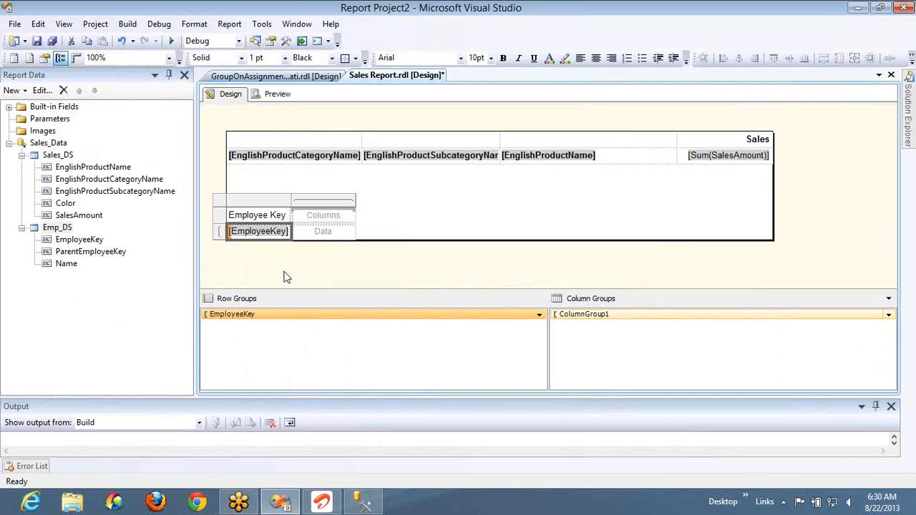
{"action": "left_click_drag", "start_coordinate": [291, 203], "coordinate": [354, 203]}
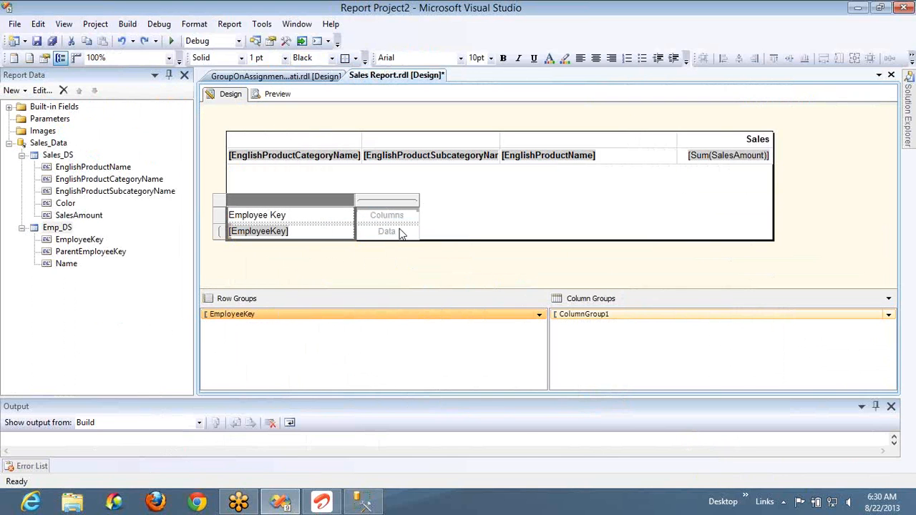
- Set the matrix's data cell to the expression =CountRows()
{"action": "right_click", "coordinate": [404, 231]}
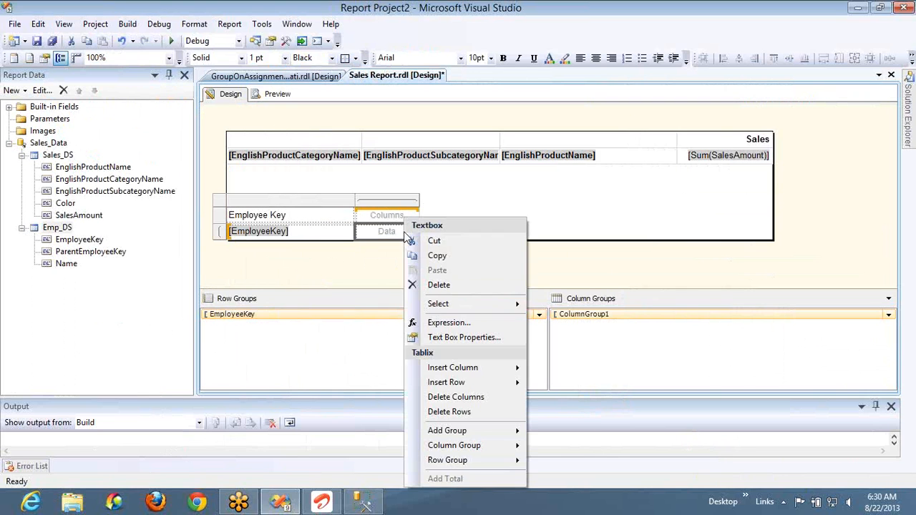
{"action": "left_click", "coordinate": [447, 322]}
{"action": "type", "text": "CountofRows ("}
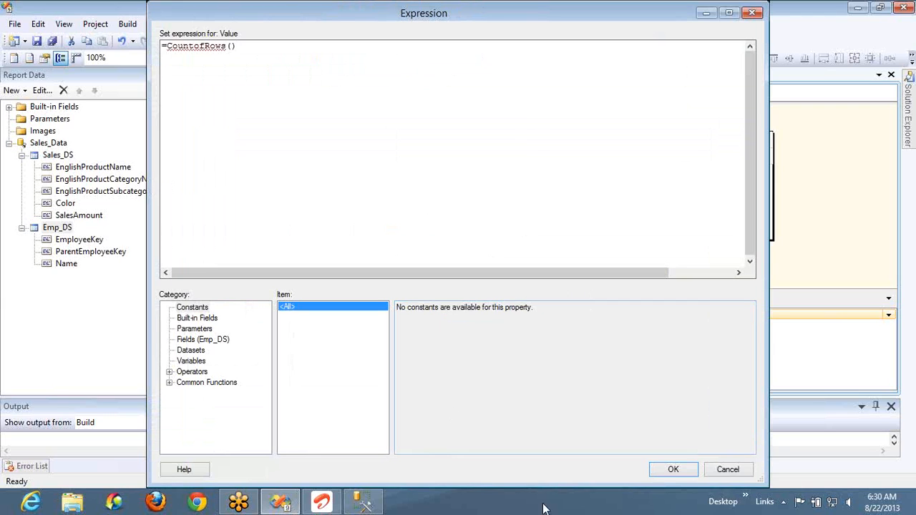
{"action": "key", "text": "BackSpace"}
{"action": "key", "text": "BackSpace"}
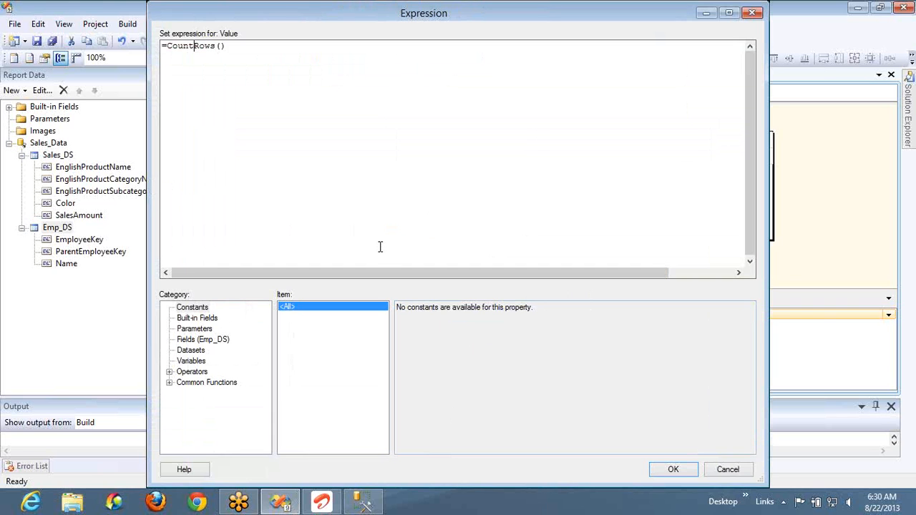
{"action": "left_click", "coordinate": [674, 469]}
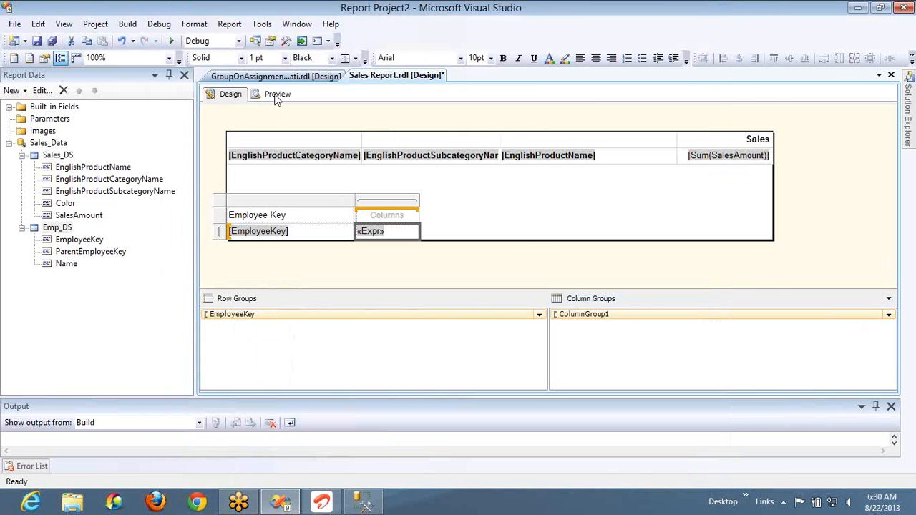
- Set the sales table's initial visibility to Hide in its Tablix properties and preview the report
{"action": "left_click", "coordinate": [265, 150]}
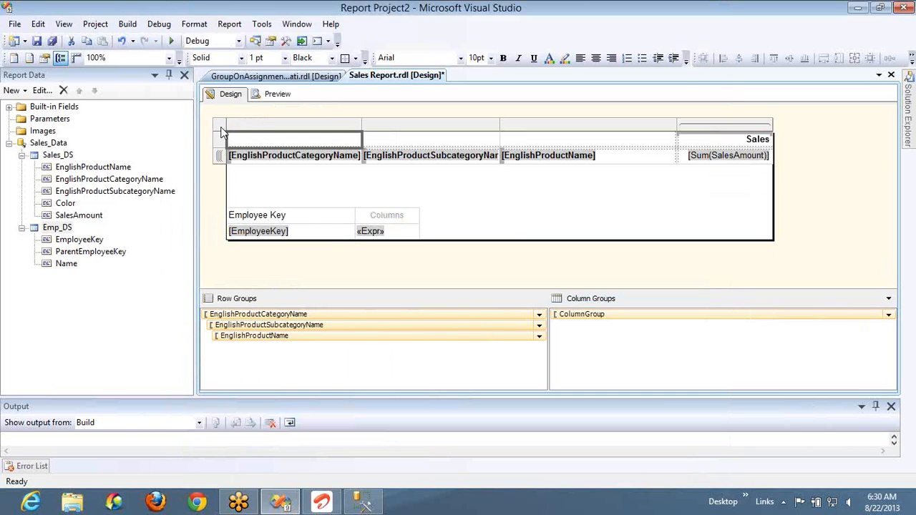
{"action": "right_click", "coordinate": [220, 128]}
{"action": "left_click", "coordinate": [258, 235]}
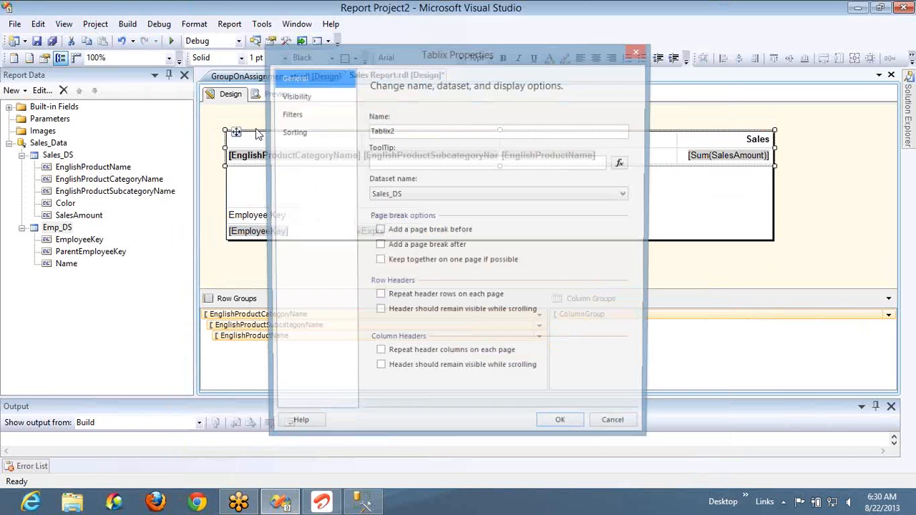
{"action": "left_click", "coordinate": [295, 96]}
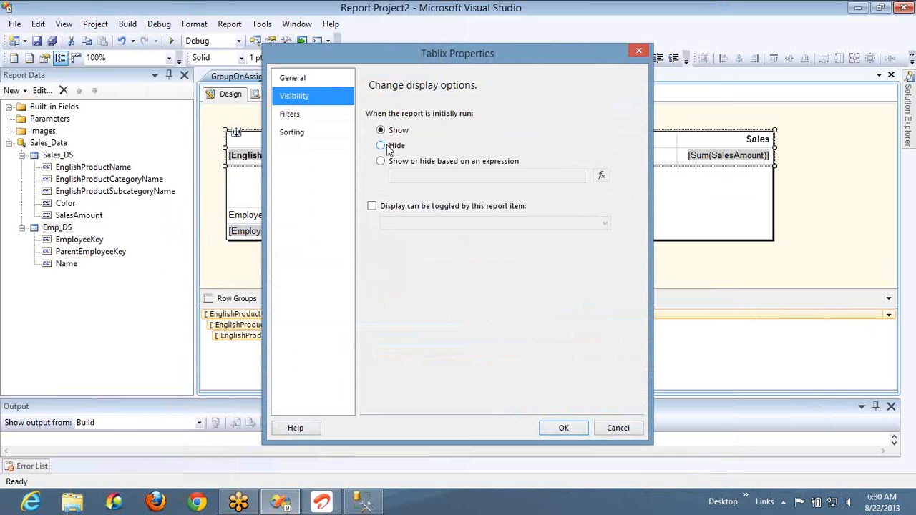
{"action": "left_click", "coordinate": [381, 145]}
{"action": "left_click", "coordinate": [562, 427]}
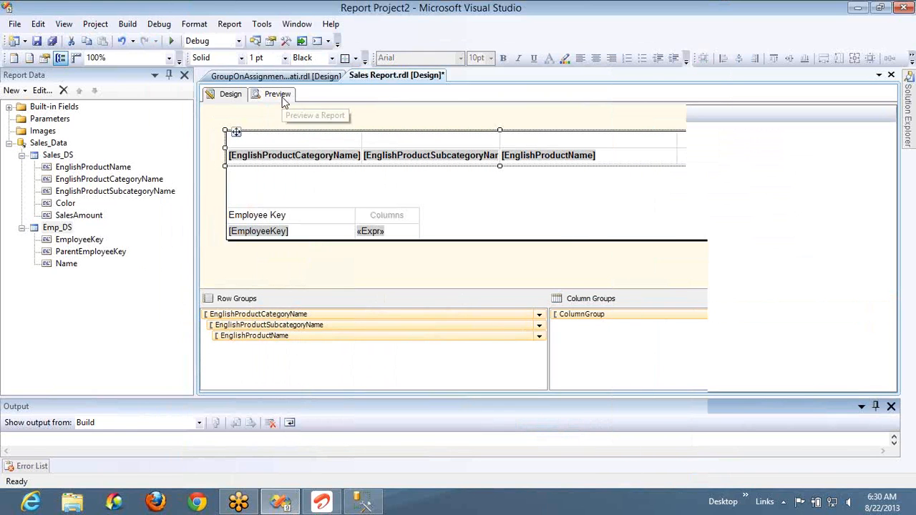
{"action": "left_click", "coordinate": [279, 96]}
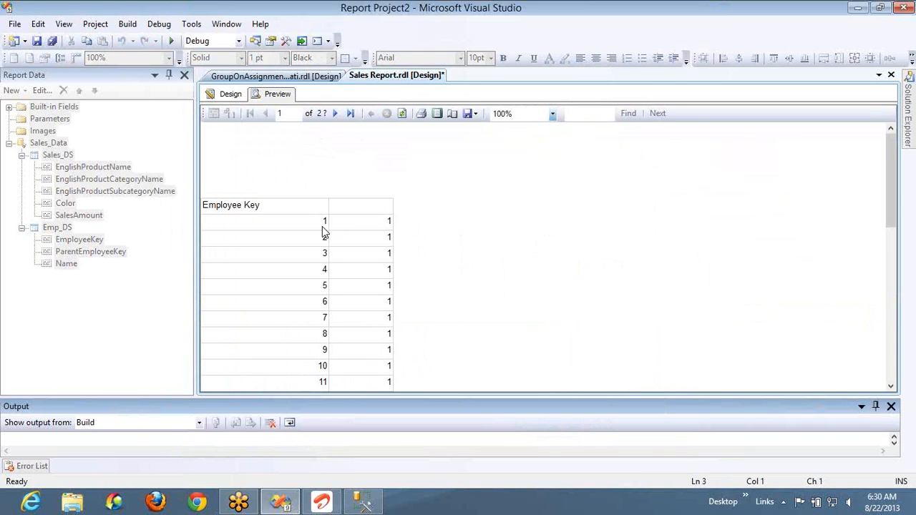
- Return to the report design and change the matrix's EmployeeKey row cell expression to =Fields!Name.Value
{"action": "left_click", "coordinate": [231, 94]}
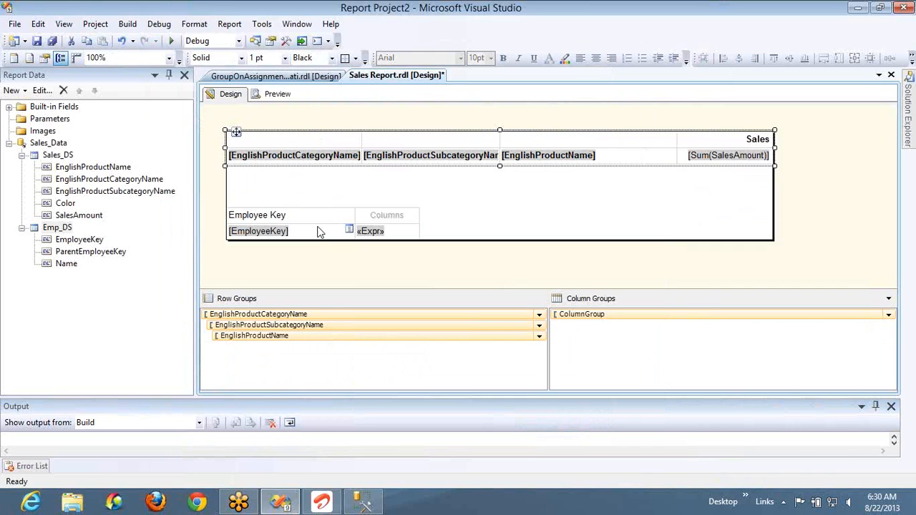
{"action": "right_click", "coordinate": [319, 232]}
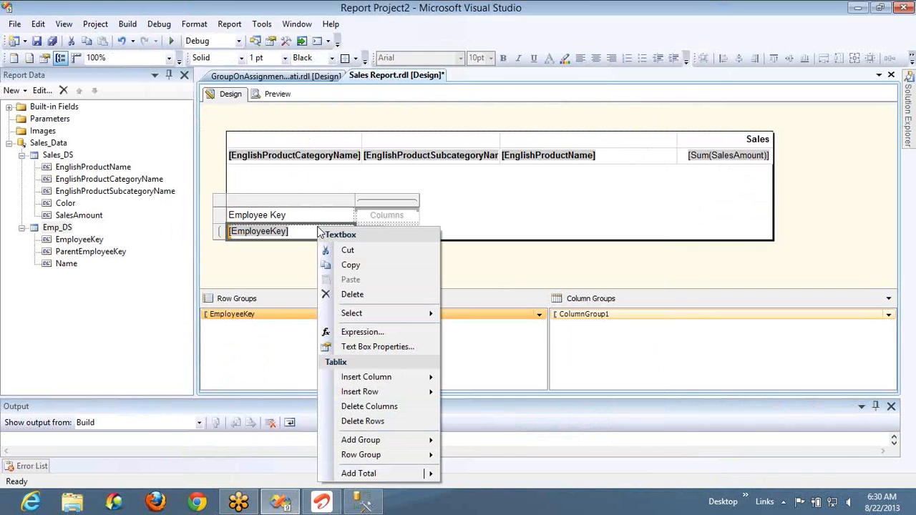
{"action": "left_click", "coordinate": [348, 335]}
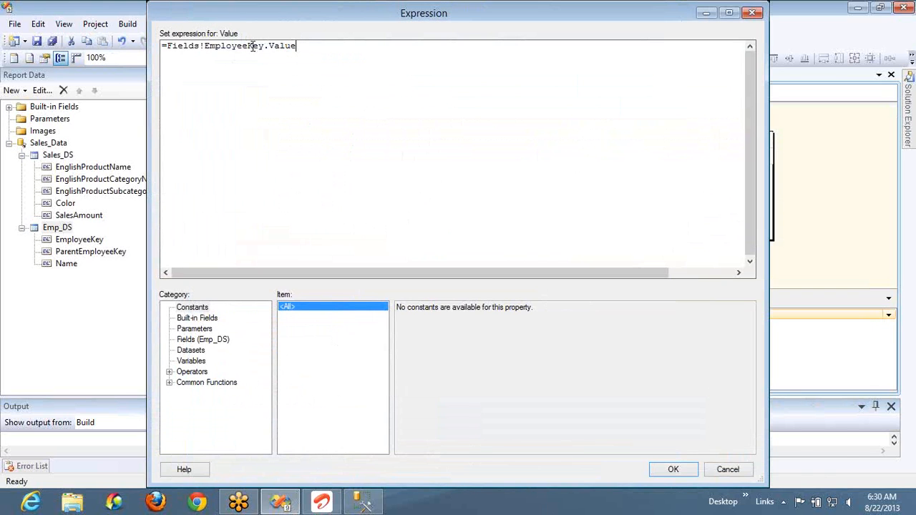
{"action": "double_click", "coordinate": [252, 46]}
{"action": "type", "text": "na"}
{"action": "key", "text": "Down"}
{"action": "key", "text": "Down"}
{"action": "key", "text": "Tab"}
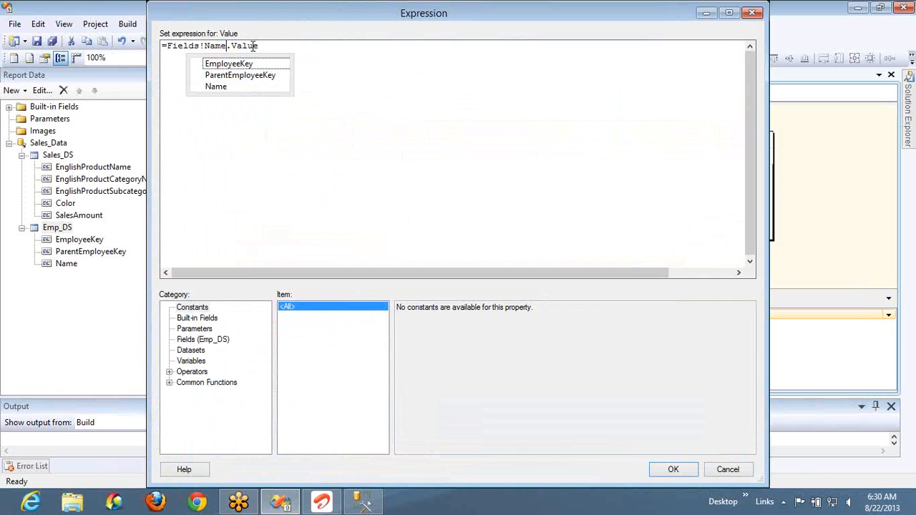
{"action": "left_click", "coordinate": [691, 472]}
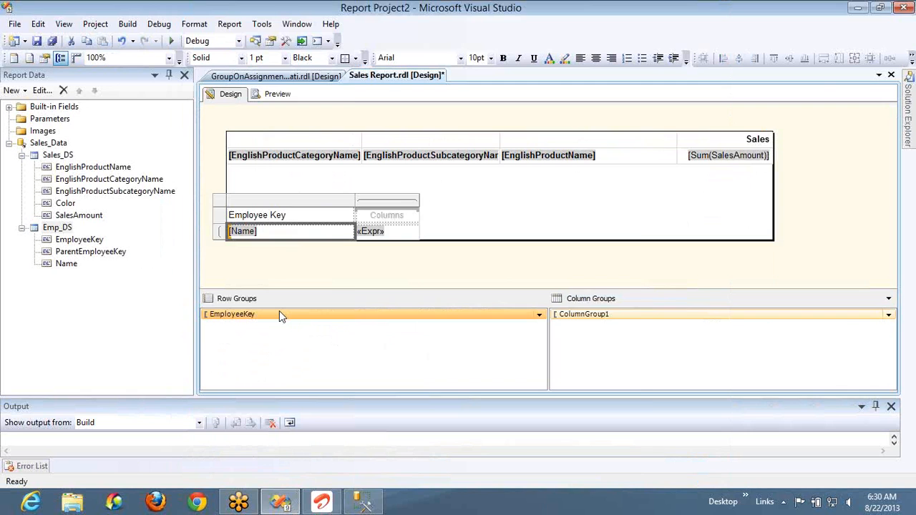
- Check the EmployeeKey row group's general properties without changing them and preview the employee matrix
{"action": "double_click", "coordinate": [279, 310]}
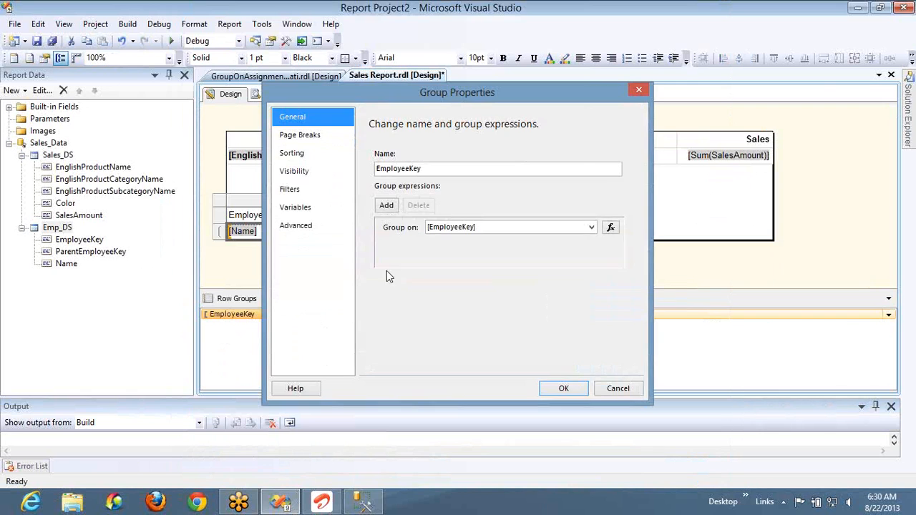
{"action": "left_click", "coordinate": [617, 388]}
{"action": "left_click", "coordinate": [275, 93]}
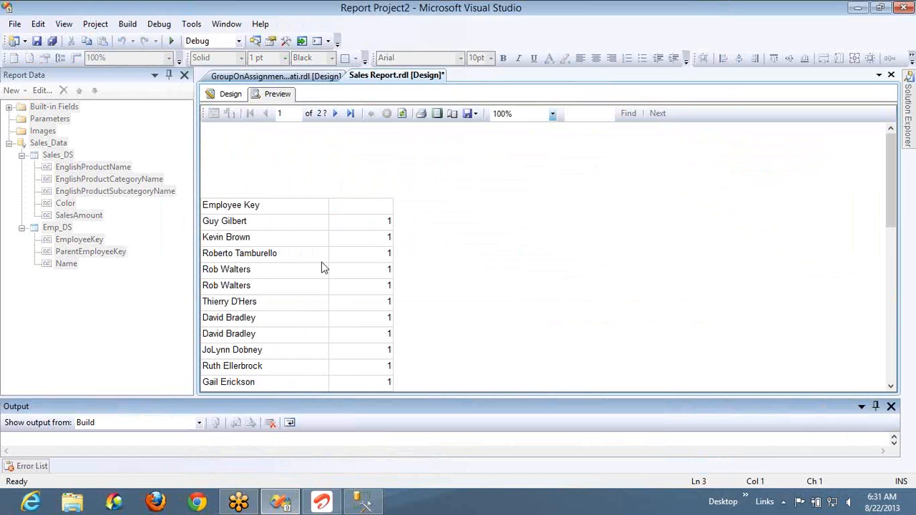
- Return to the report design, clear the matrix's Employee Key heading and enter Count as the data column's heading
{"action": "left_click", "coordinate": [228, 94]}
{"action": "left_click", "coordinate": [309, 215]}
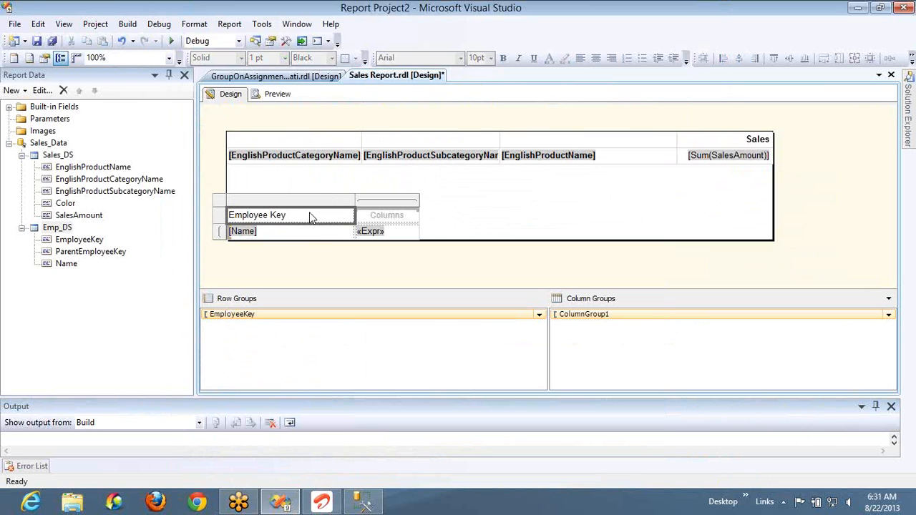
{"action": "key", "text": "Delete"}
{"action": "left_click", "coordinate": [375, 216]}
{"action": "left_click", "coordinate": [375, 216]}
{"action": "type", "text": "Count"}
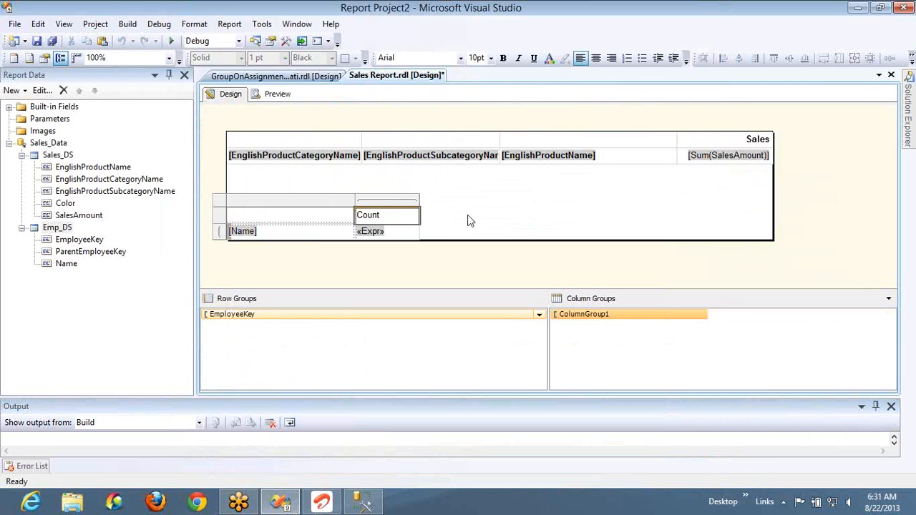
{"action": "left_click", "coordinate": [466, 221]}
- Right-align the matrix's whole Count column
{"action": "left_click", "coordinate": [414, 214]}
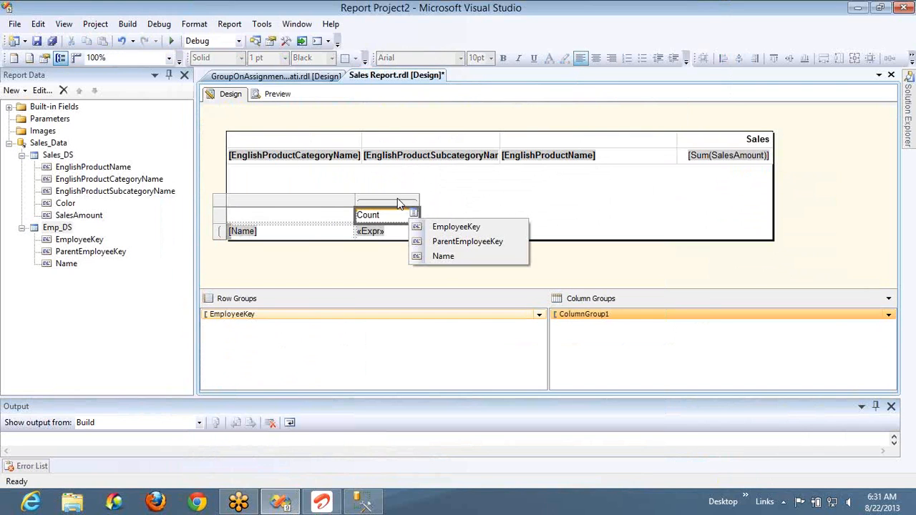
{"action": "left_click", "coordinate": [397, 198]}
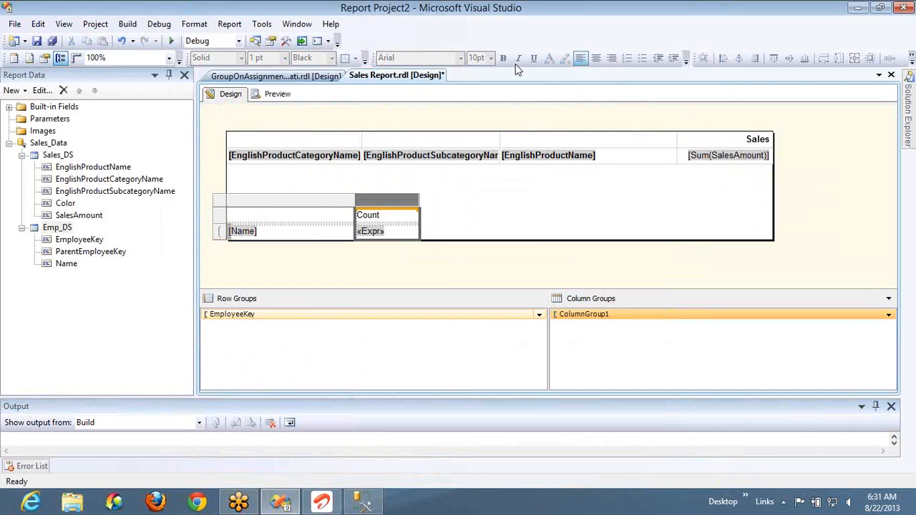
{"action": "left_click", "coordinate": [611, 59]}
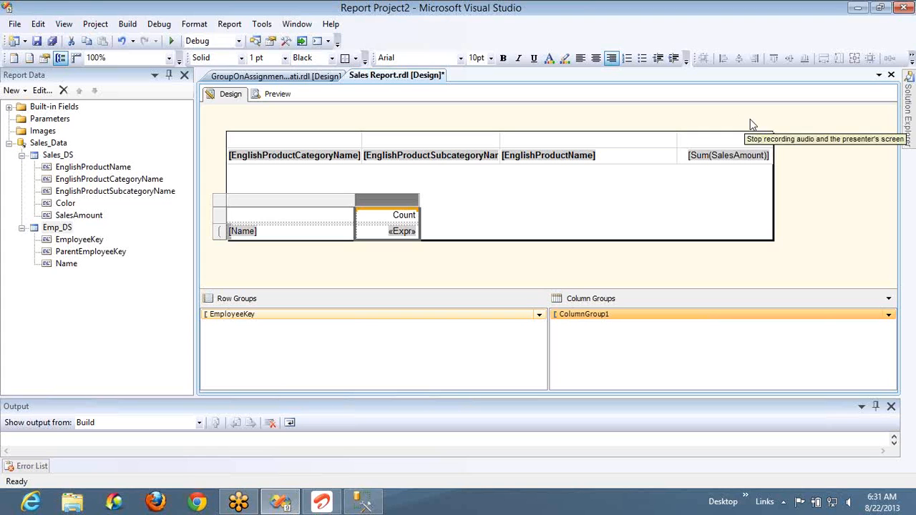
- Set the EmployeeKey row group's recursive parent to ParentEmployeeKey and preview the report
{"action": "double_click", "coordinate": [330, 316]}
{"action": "left_click", "coordinate": [297, 225]}
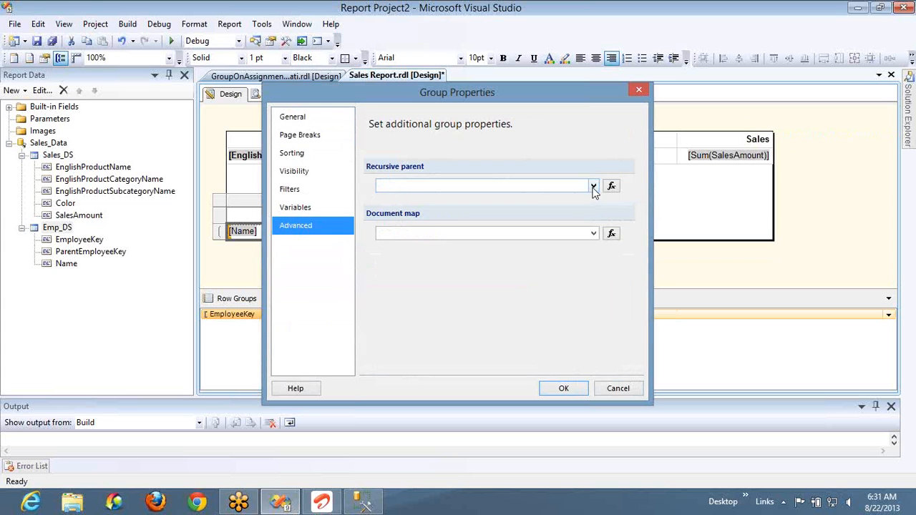
{"action": "left_click", "coordinate": [593, 186]}
{"action": "left_click", "coordinate": [521, 206]}
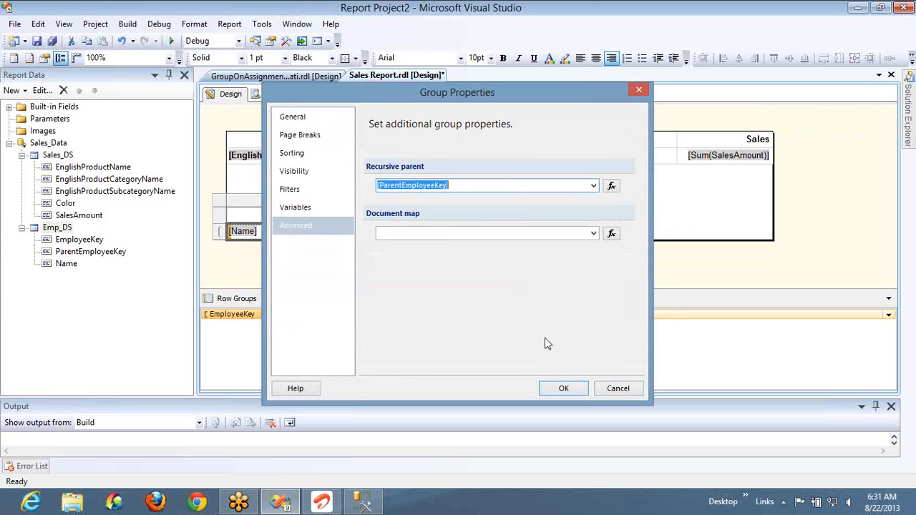
{"action": "left_click", "coordinate": [563, 389]}
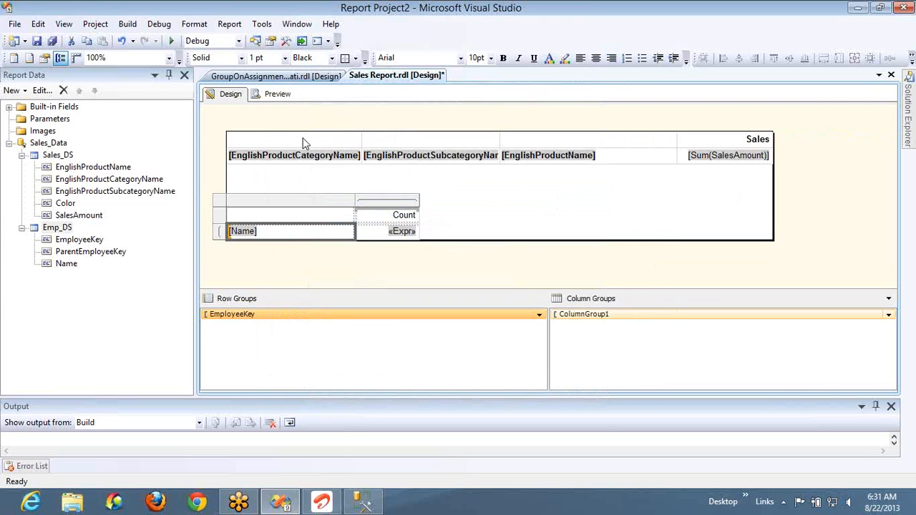
{"action": "left_click", "coordinate": [278, 99]}
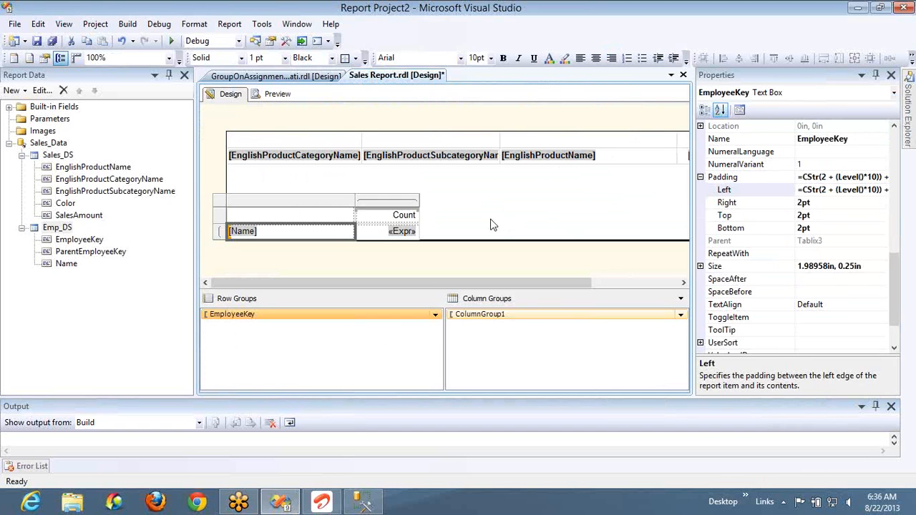
- Clear the recursive parent of the matrix's EmployeeKey row group and preview the report
{"action": "left_click", "coordinate": [490, 225]}
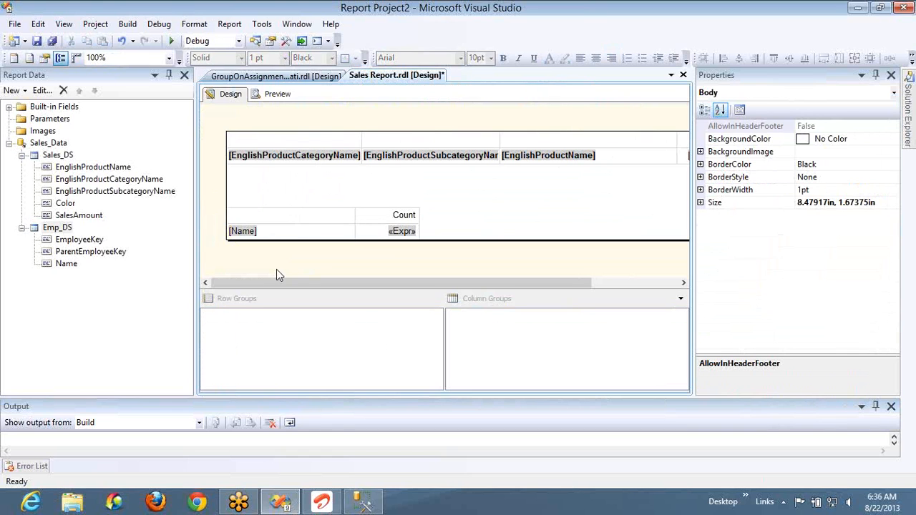
{"action": "left_click", "coordinate": [279, 231]}
{"action": "double_click", "coordinate": [277, 317]}
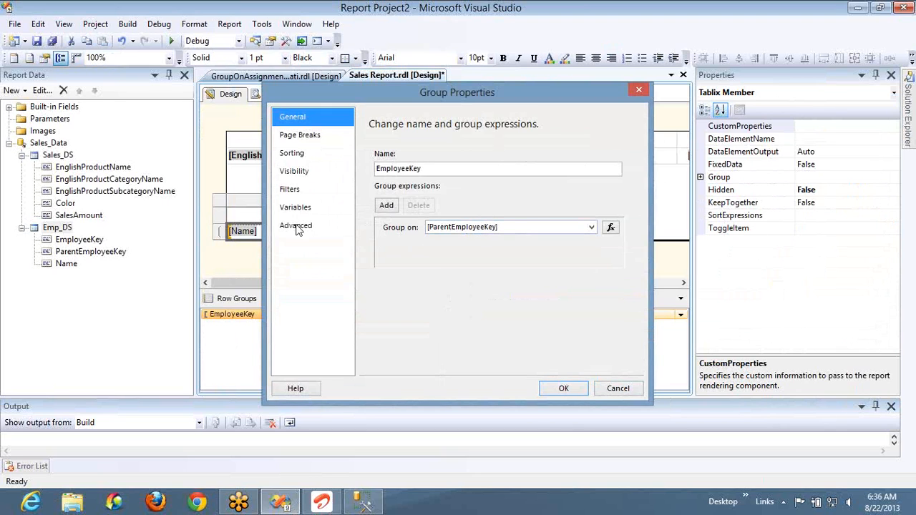
{"action": "left_click", "coordinate": [293, 227]}
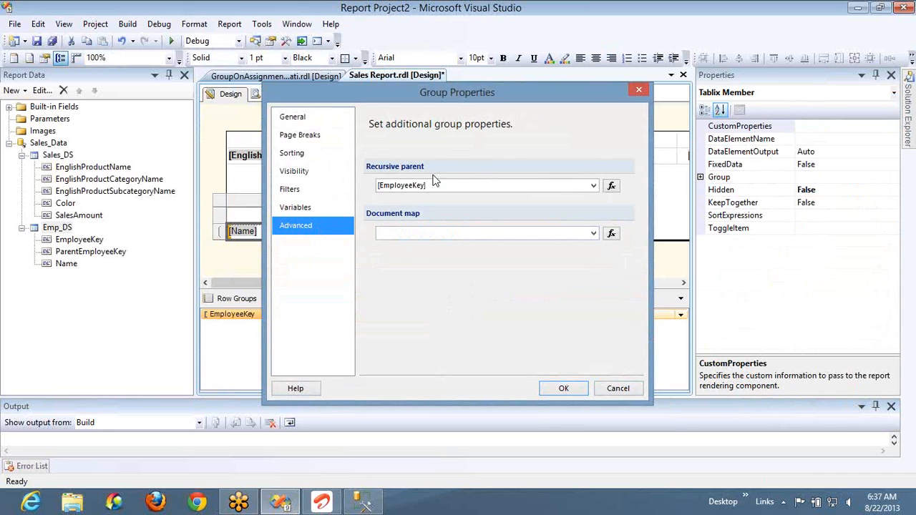
{"action": "left_click", "coordinate": [436, 183]}
{"action": "key", "text": "Delete"}
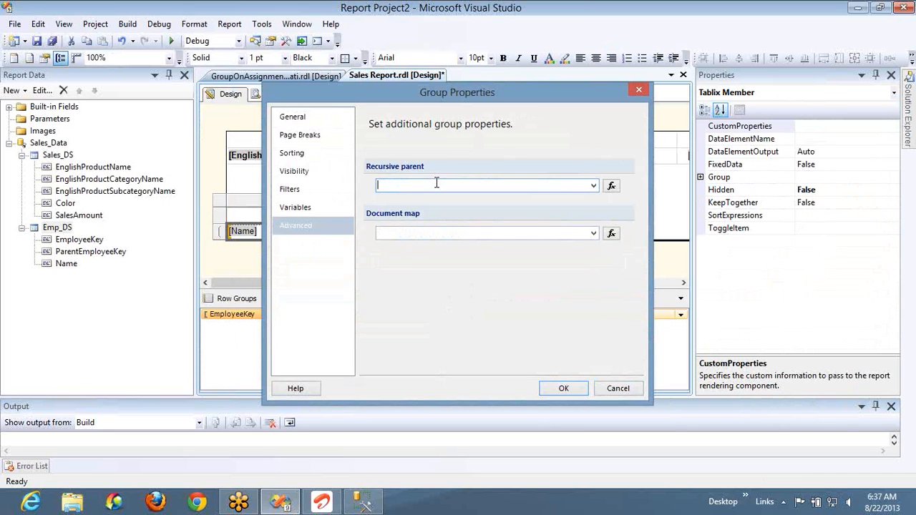
{"action": "left_click", "coordinate": [560, 388]}
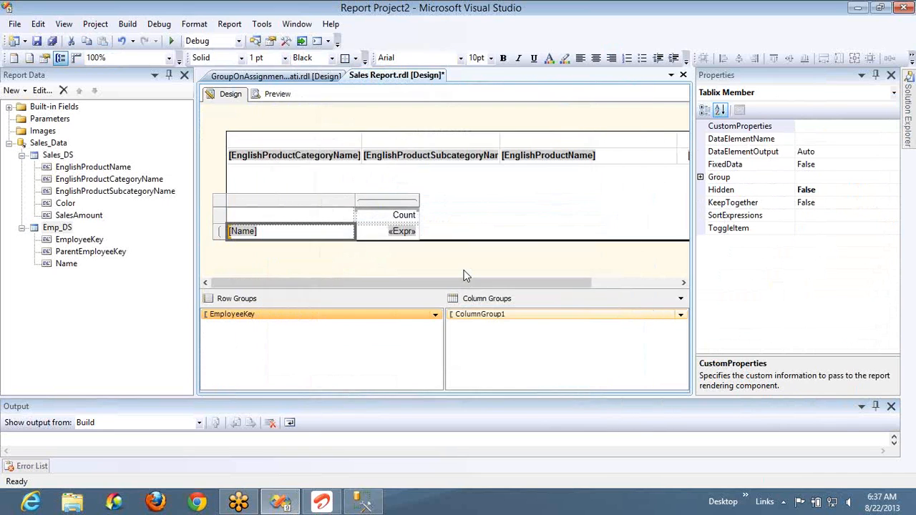
{"action": "left_click", "coordinate": [275, 95]}
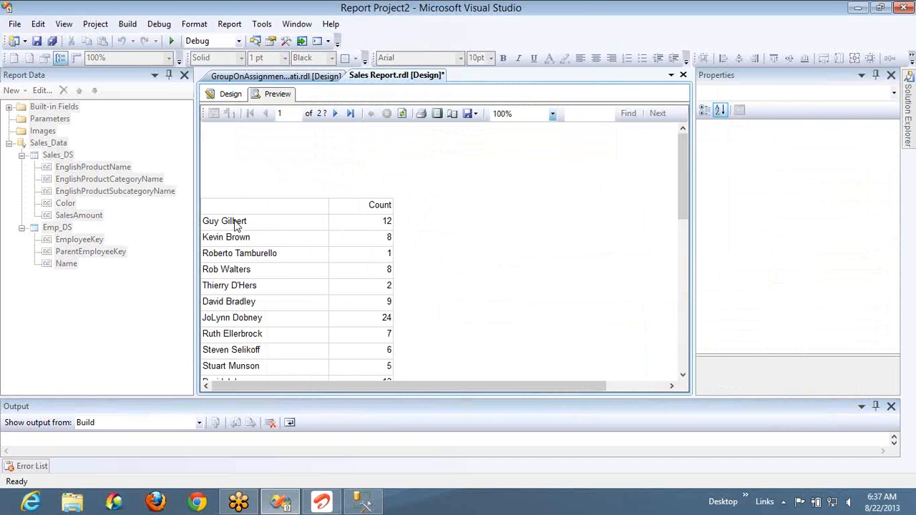
- Switch to SQL Server Management Studio and change the DimEmployee query to select only ParentEmployeeKey and COUNT(*) as Name
{"action": "left_click", "coordinate": [362, 501]}
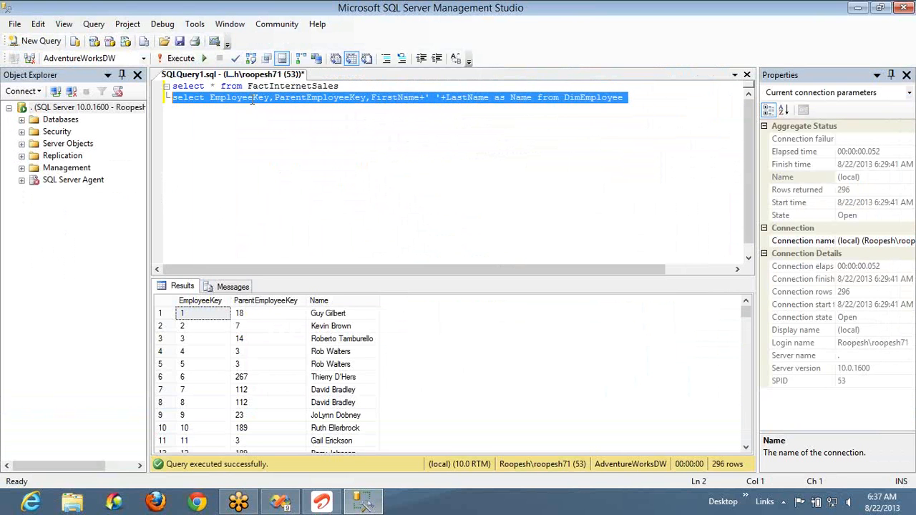
{"action": "double_click", "coordinate": [252, 97]}
{"action": "key", "text": "Delete"}
{"action": "key", "text": "Delete"}
{"action": "key", "text": "ctrl+Right"}
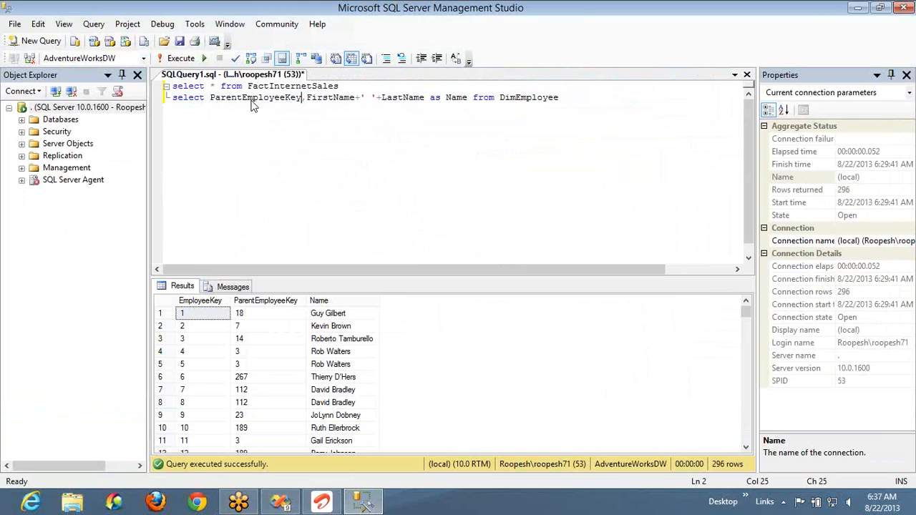
{"action": "key", "text": "Right"}
{"action": "key", "text": "shift+Left"}
{"action": "key", "text": "shift+Left"}
{"action": "key", "text": "shift+Left"}
{"action": "key", "text": "shift+Left"}
{"action": "key", "text": "shift+Left"}
{"action": "key", "text": "shift+Left"}
{"action": "key", "text": "shift+Left"}
{"action": "key", "text": "shift+Left"}
{"action": "key", "text": "shift+Left"}
{"action": "key", "text": "shift+Left"}
{"action": "key", "text": "shift+Left"}
{"action": "key", "text": "shift+Left"}
{"action": "key", "text": "shift+Left"}
{"action": "key", "text": "shift+Left"}
{"action": "key", "text": "shift+Left"}
{"action": "key", "text": "shift+Left"}
{"action": "key", "text": "shift+Left"}
{"action": "key", "text": "shift+Left"}
{"action": "key", "text": "shift+Left"}
{"action": "key", "text": "shift+Left"}
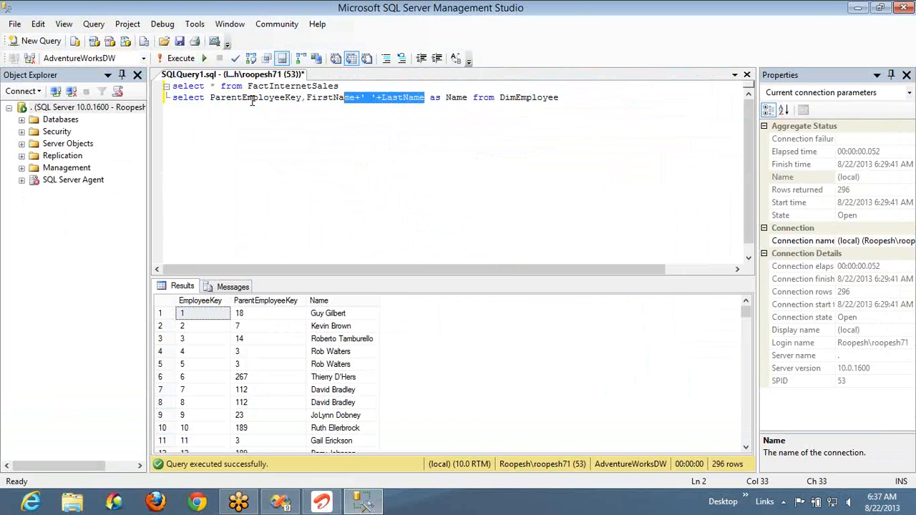
{"action": "type", "text": "count("}
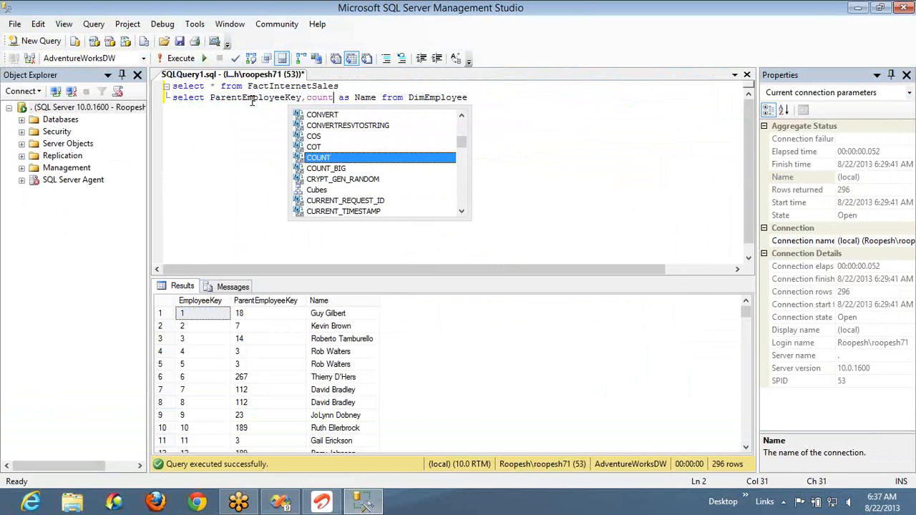
{"action": "type", "text": "*)"}
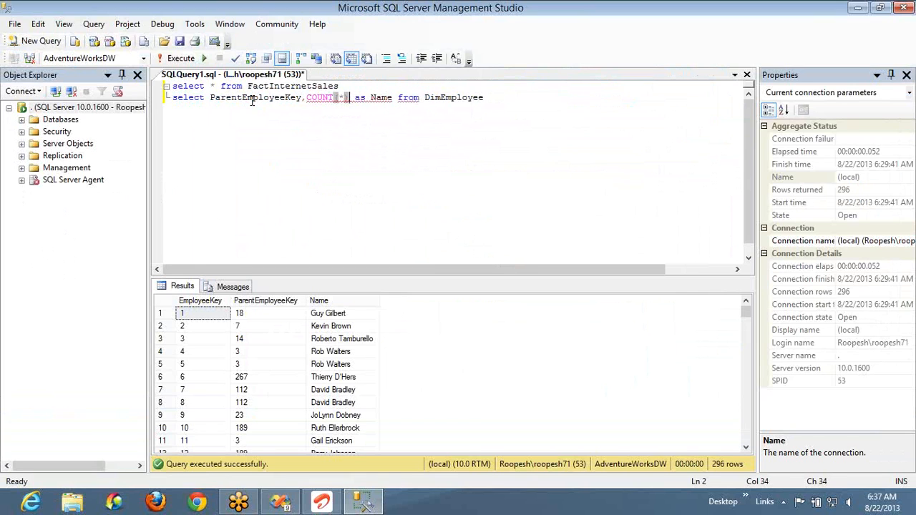
- Add group by ParentEmployeeKey to the DimEmployee query and execute only that query
{"action": "key", "text": "End"}
{"action": "key", "text": "Return"}
{"action": "type", "text": "group by "}
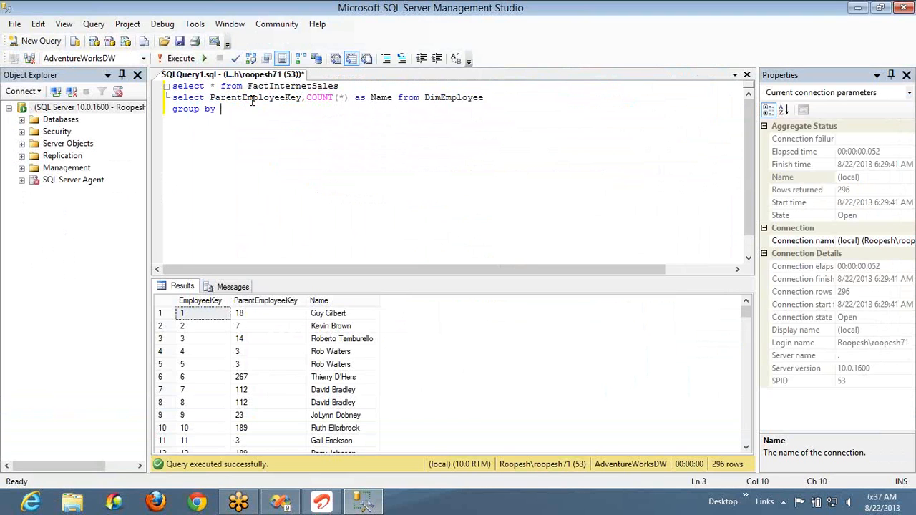
{"action": "type", "text": "ParentEmployeeKey"}
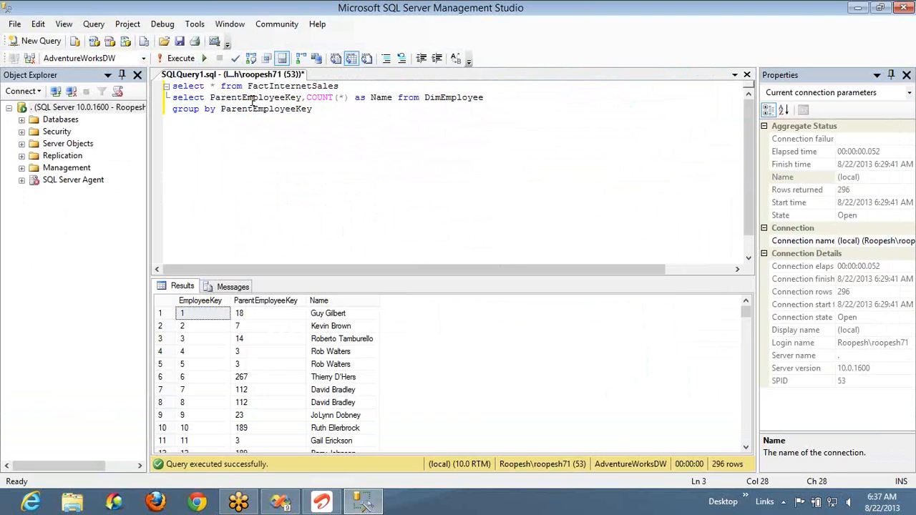
{"action": "key", "text": "shift+Home"}
{"action": "key", "text": "shift+Up"}
{"action": "key", "text": "F5"}
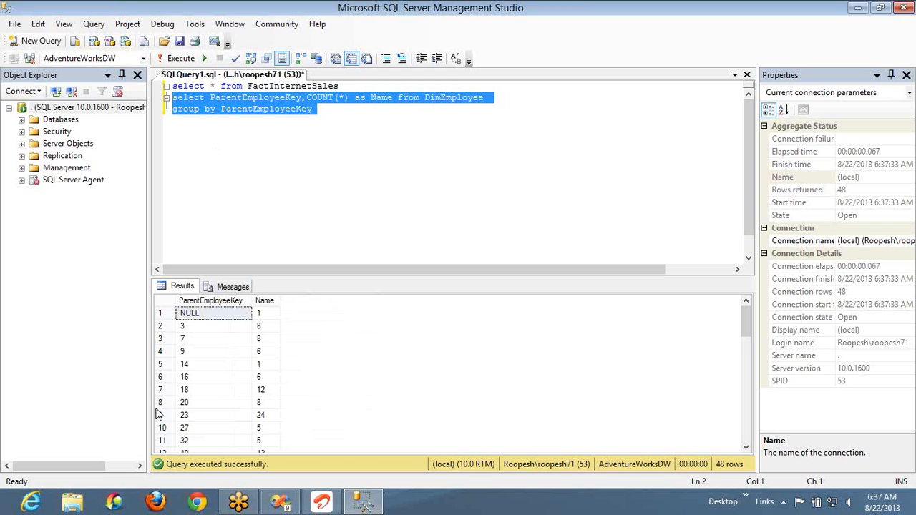
- Check the employee counts for parent employee keys 18 and 23 in the query results
{"action": "left_click", "coordinate": [211, 380]}
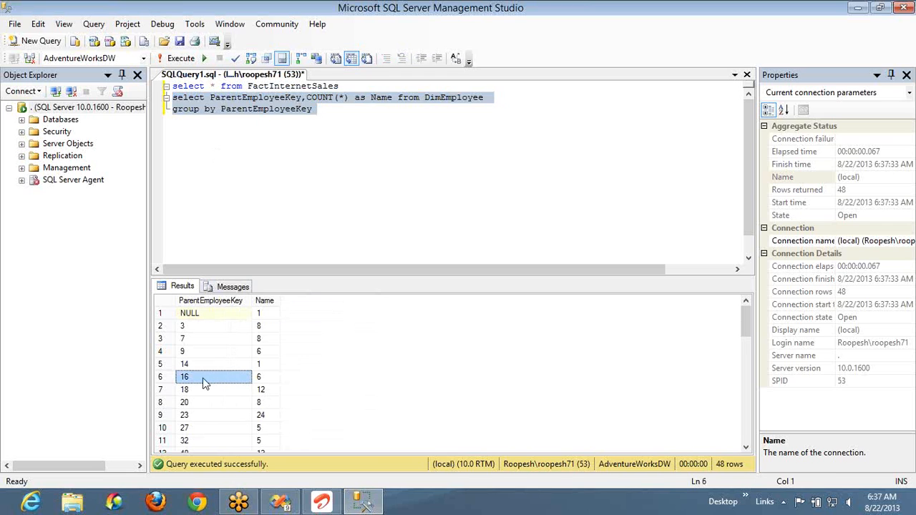
{"action": "left_click", "coordinate": [202, 391]}
{"action": "left_click", "coordinate": [265, 393]}
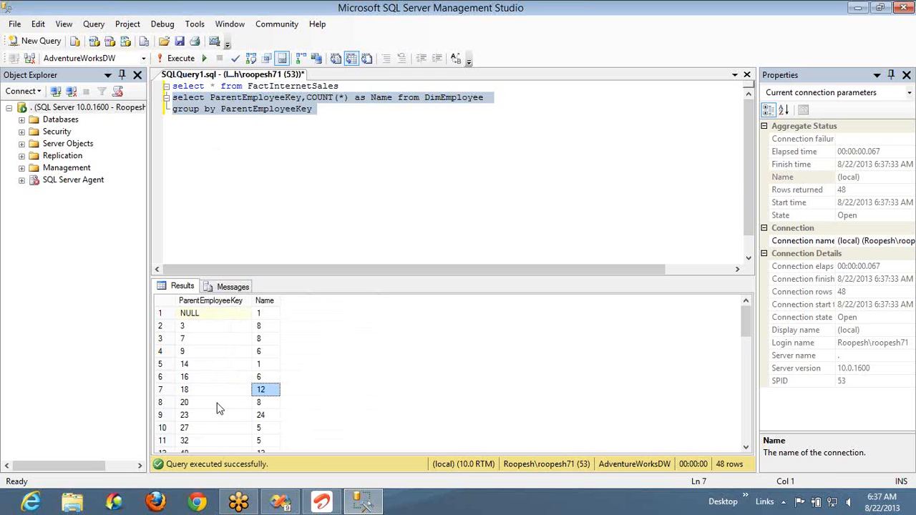
{"action": "left_click", "coordinate": [203, 417]}
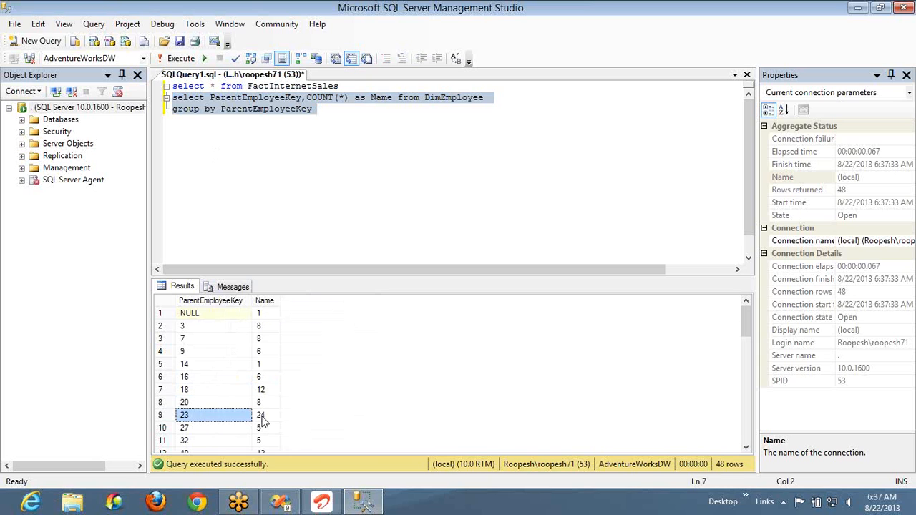
{"action": "left_click", "coordinate": [263, 419]}
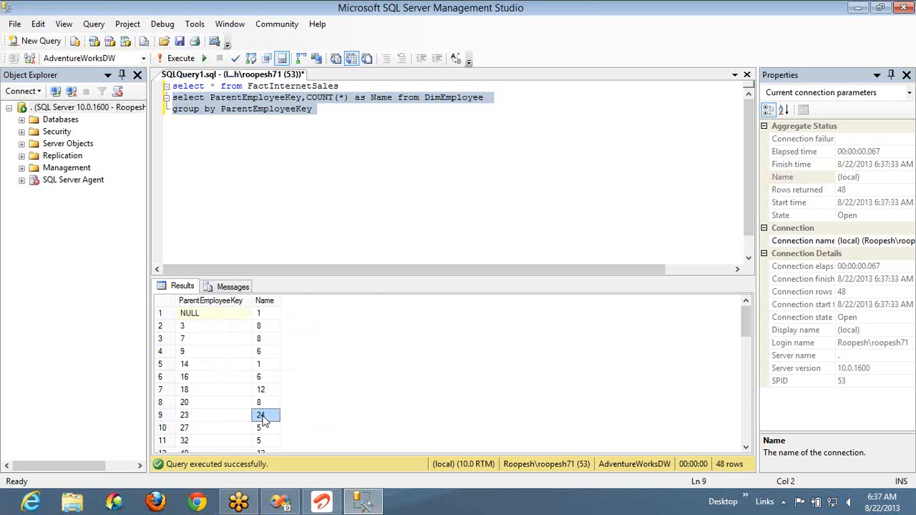
- Switch to Visual Studio and inspect which field the matrix's EmployeeKey row group is grouped on
{"action": "key", "text": "alt+Tab"}
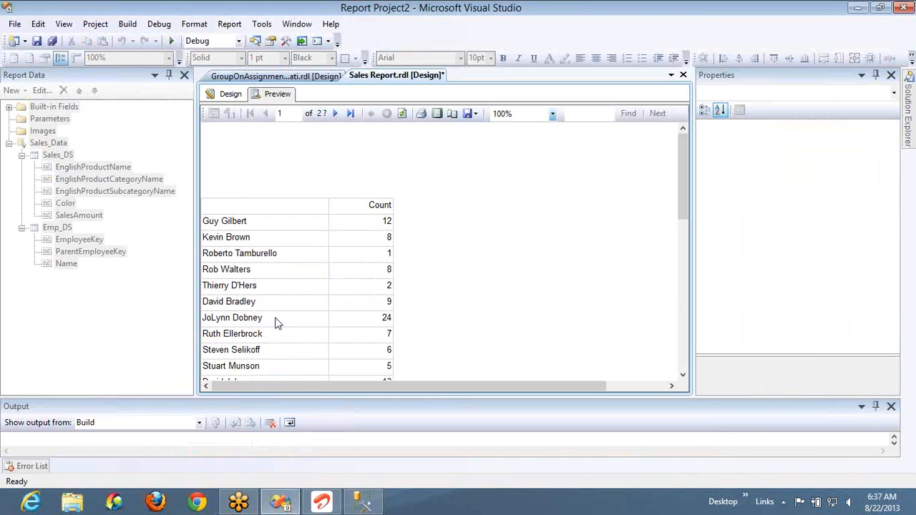
{"action": "left_click", "coordinate": [229, 101]}
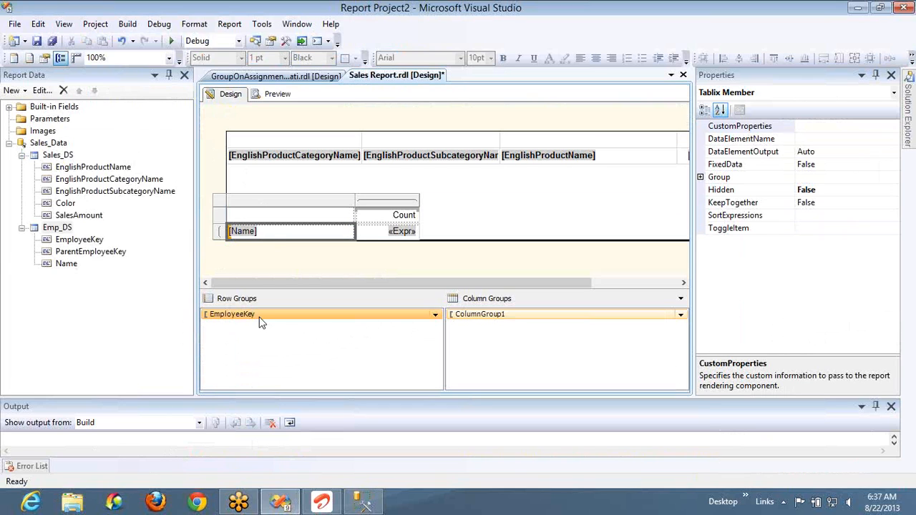
{"action": "left_click", "coordinate": [270, 233]}
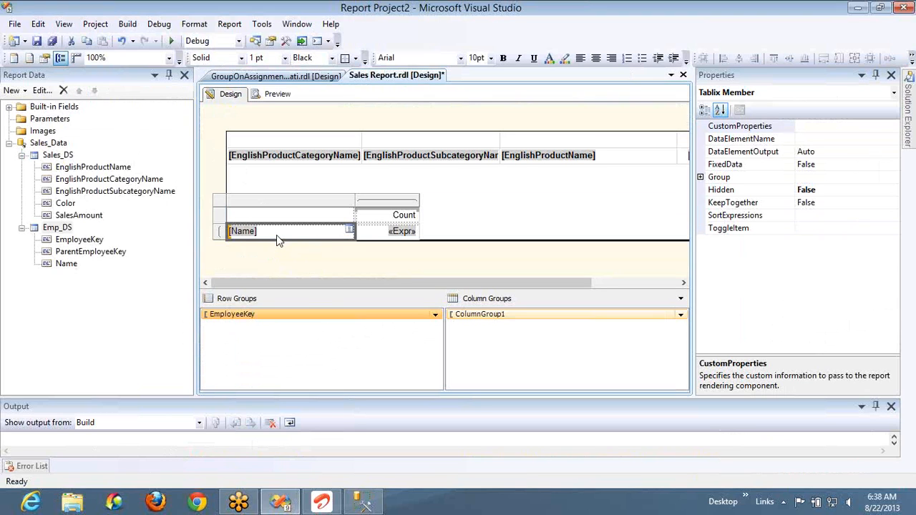
{"action": "double_click", "coordinate": [252, 322]}
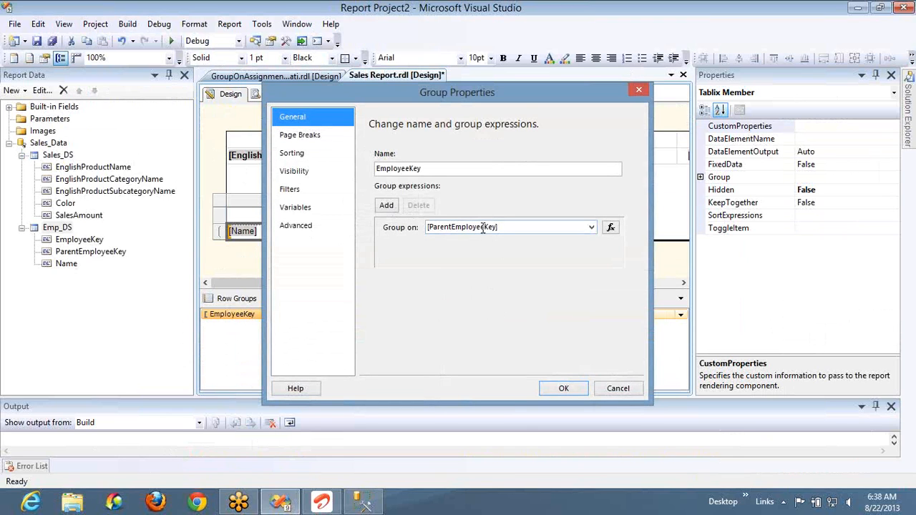
{"action": "left_click", "coordinate": [609, 387]}
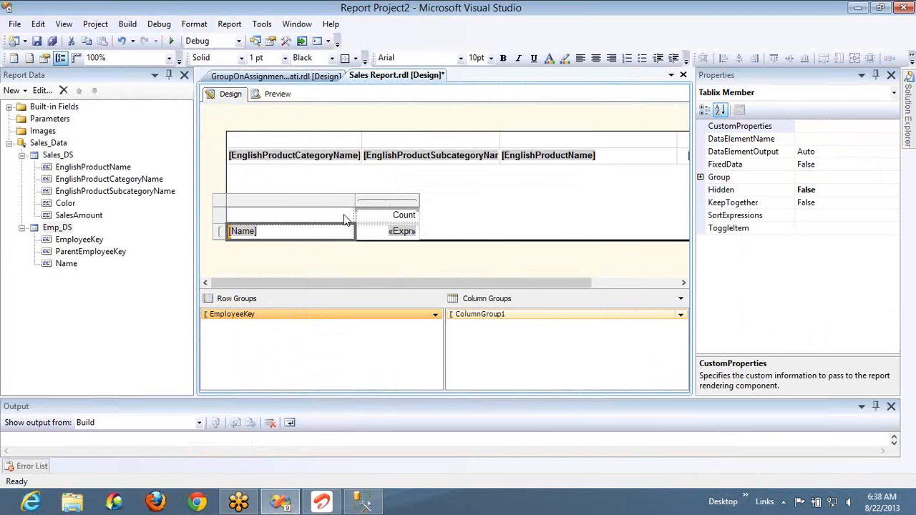
- Delete the employee matrix and insert a new blank matrix below the sales table in the report body
{"action": "left_click", "coordinate": [222, 201]}
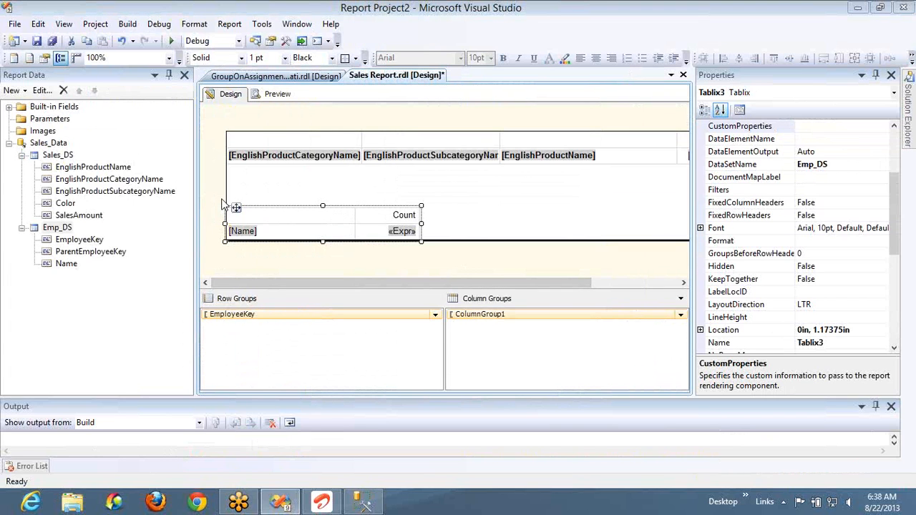
{"action": "key", "text": "Delete"}
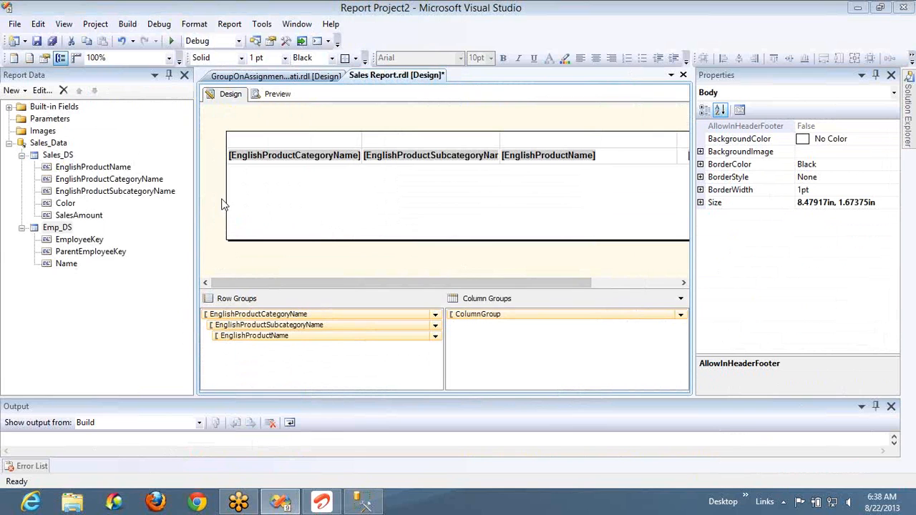
{"action": "right_click", "coordinate": [283, 207]}
{"action": "mouse_move", "coordinate": [328, 237]}
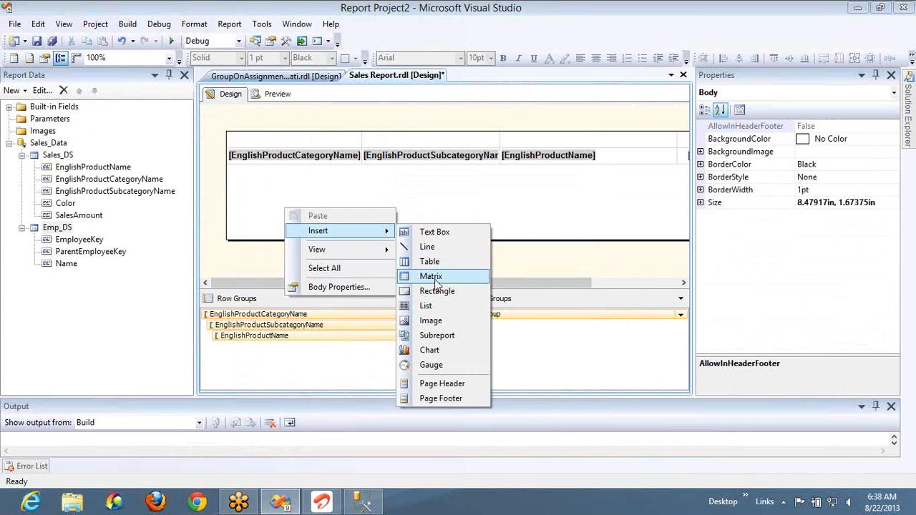
{"action": "left_click", "coordinate": [436, 278]}
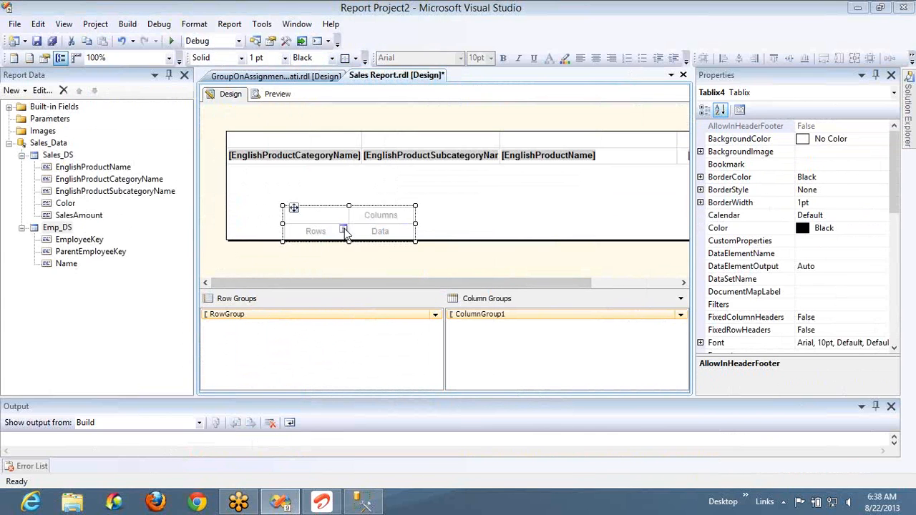
- Group the new matrix's rows by ParentEmployeeKey from Emp_DS and preview the report
{"action": "left_click", "coordinate": [343, 231]}
{"action": "mouse_move", "coordinate": [390, 244]}
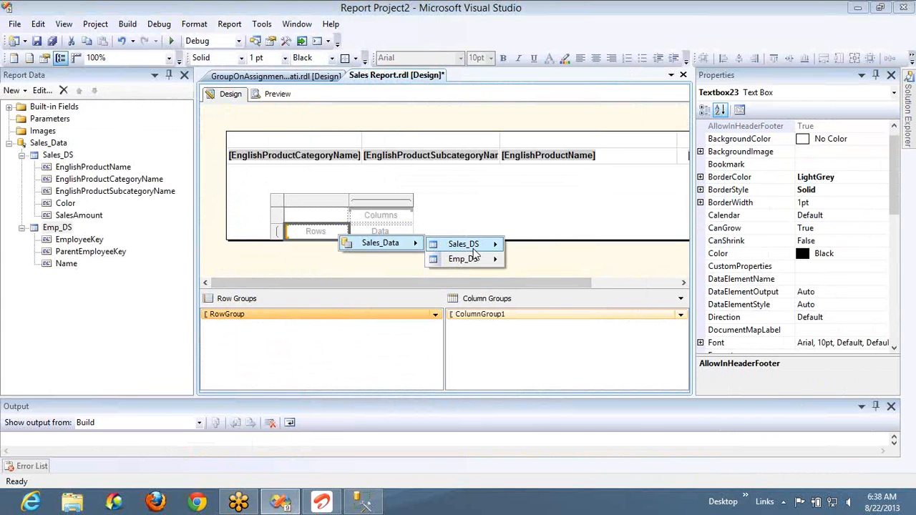
{"action": "mouse_move", "coordinate": [472, 259]}
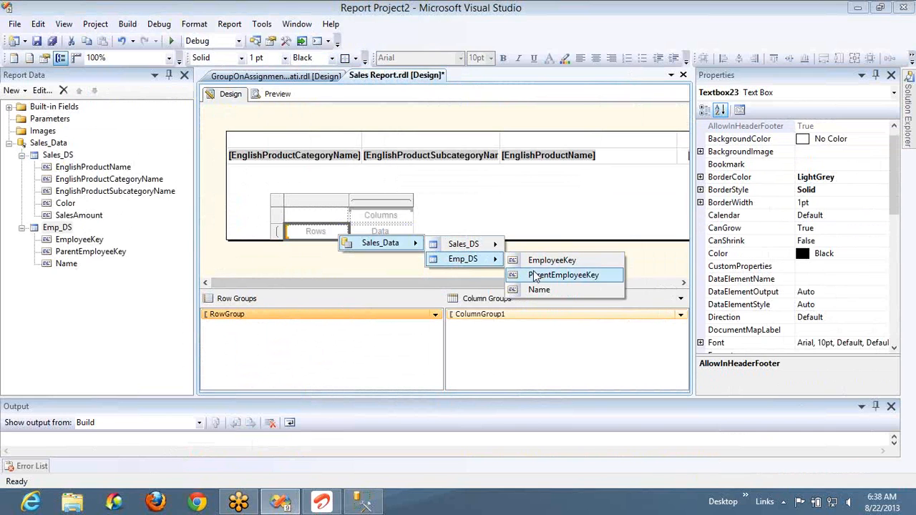
{"action": "left_click", "coordinate": [533, 276]}
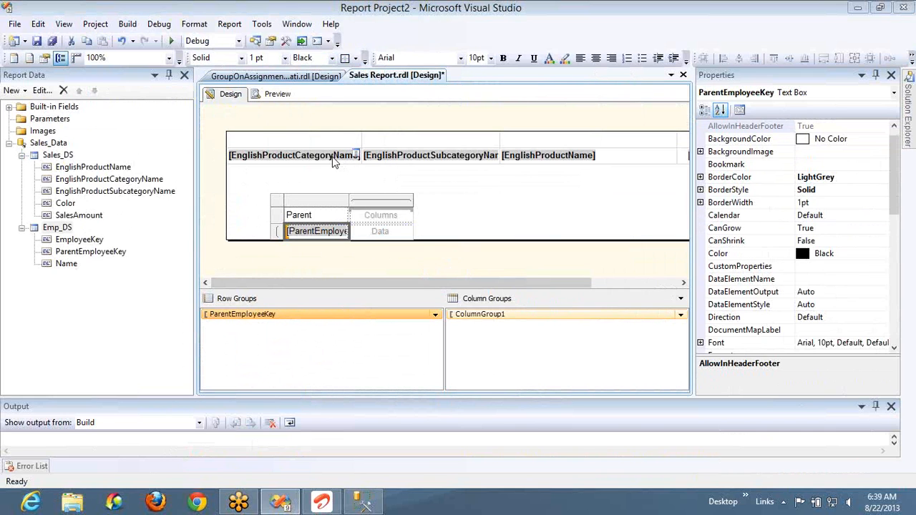
{"action": "left_click", "coordinate": [276, 97]}
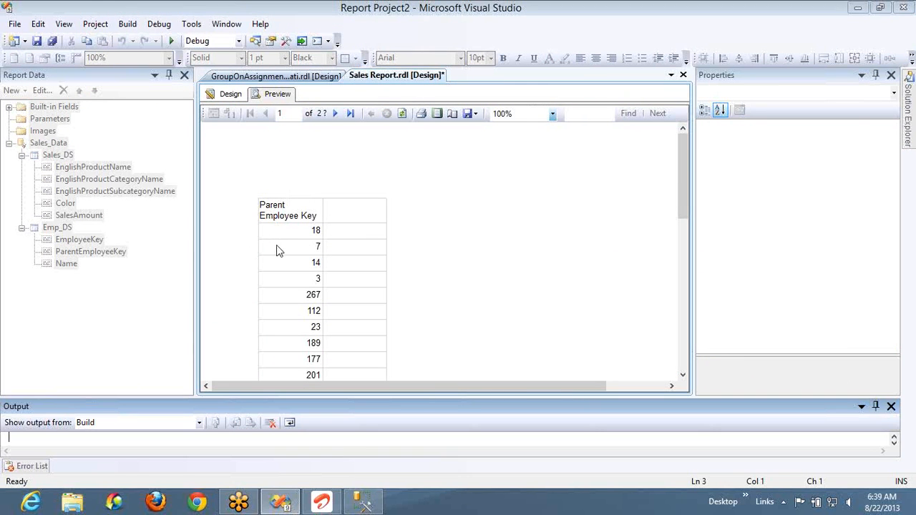
- Return to the report design, align the matrix with the body's left edge, and widen its ParentEmployeeKey column to fit the header
{"action": "left_click", "coordinate": [231, 96]}
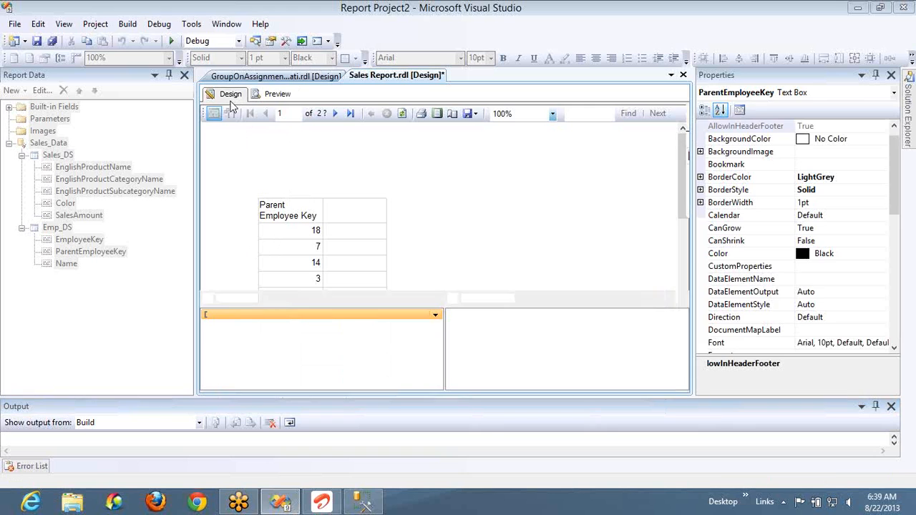
{"action": "right_click", "coordinate": [332, 236]}
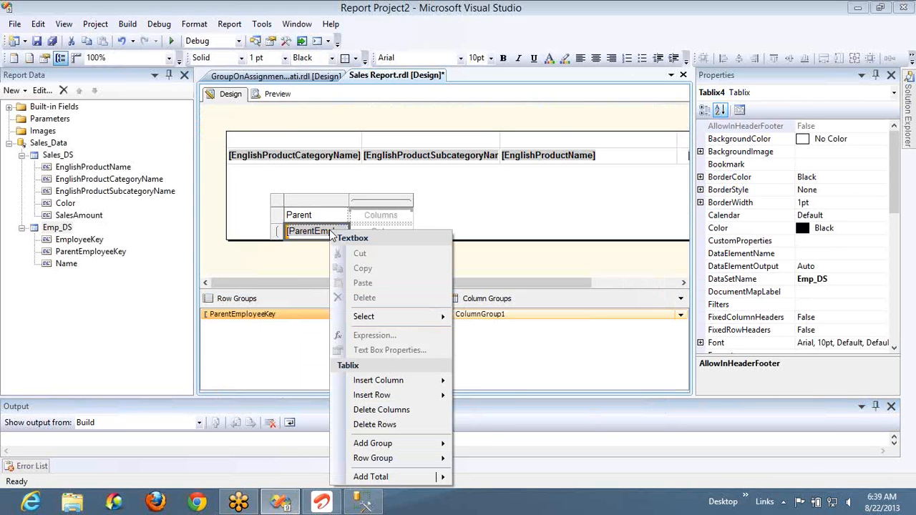
{"action": "left_click", "coordinate": [326, 232]}
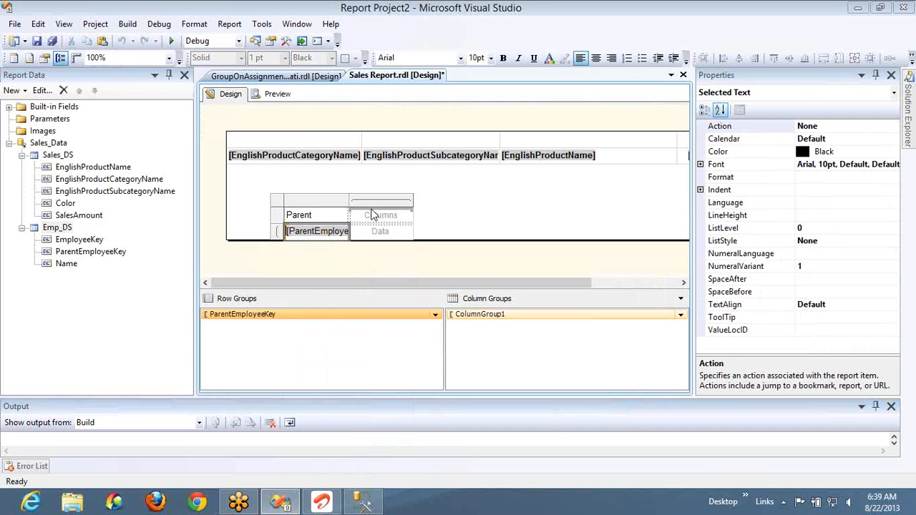
{"action": "left_click", "coordinate": [280, 204]}
{"action": "key", "text": "Left"}
{"action": "key", "text": "Left"}
{"action": "key", "text": "Left"}
{"action": "key", "text": "Left"}
{"action": "key", "text": "Left"}
{"action": "key", "text": "Left"}
{"action": "key", "text": "Left"}
{"action": "key", "text": "Left"}
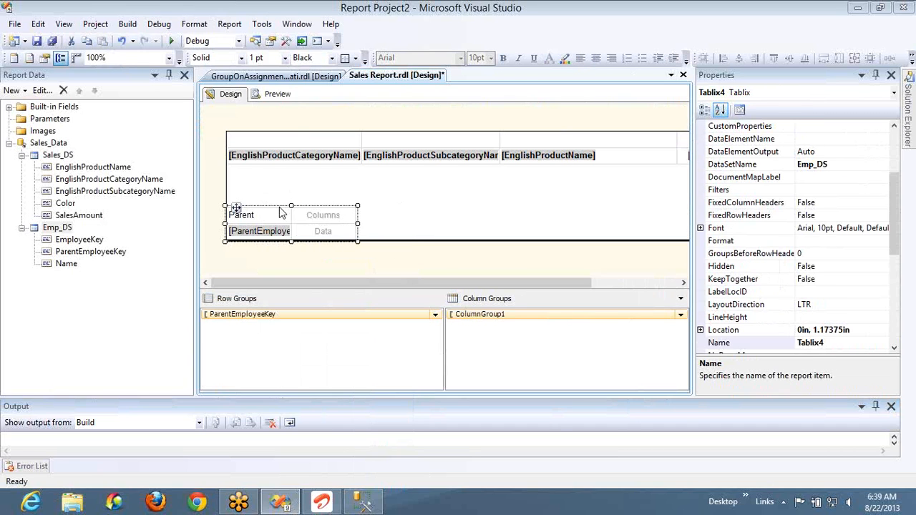
{"action": "left_click", "coordinate": [284, 215]}
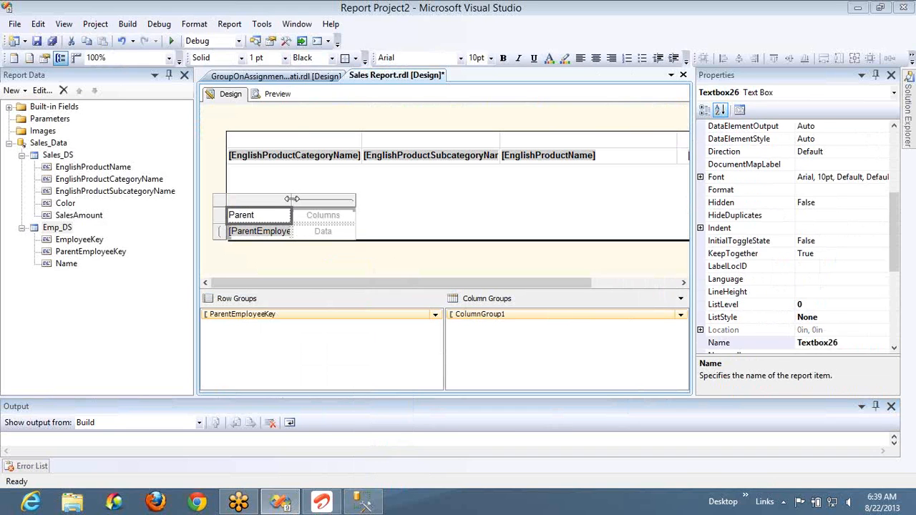
{"action": "left_click_drag", "start_coordinate": [292, 195], "coordinate": [422, 200]}
- Switch to SQL Server Management Studio, restore the DimEmployee query selecting EmployeeKey, ParentEmployeeKey and Name by undoing edits, and execute only that query
{"action": "key", "text": "alt+Tab"}
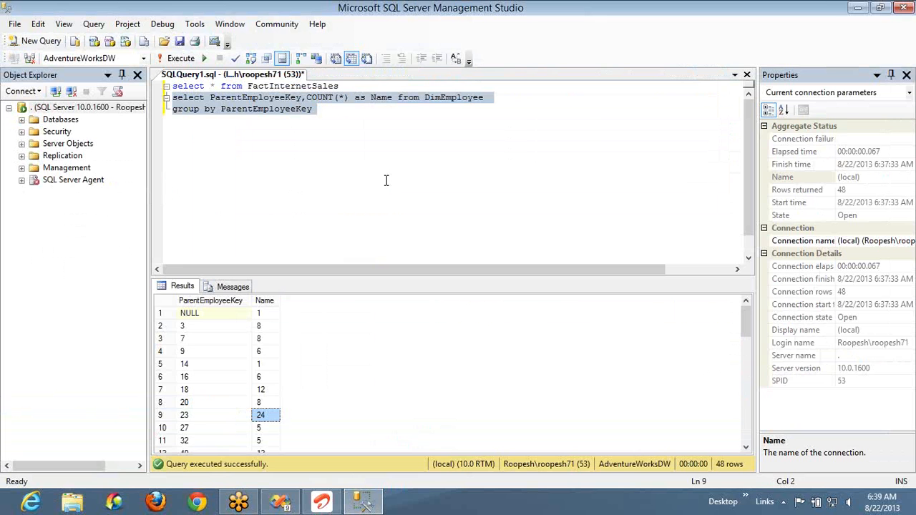
{"action": "key", "text": "ctrl+z"}
{"action": "key", "text": "ctrl+z"}
{"action": "key", "text": "ctrl+z"}
{"action": "key", "text": "ctrl+z"}
{"action": "key", "text": "ctrl+z"}
{"action": "key", "text": "ctrl+z"}
{"action": "key", "text": "ctrl+z"}
{"action": "key", "text": "ctrl+z"}
{"action": "key", "text": "ctrl+z"}
{"action": "key", "text": "End"}
{"action": "key", "text": "shift+Home"}
{"action": "key", "text": "F5"}
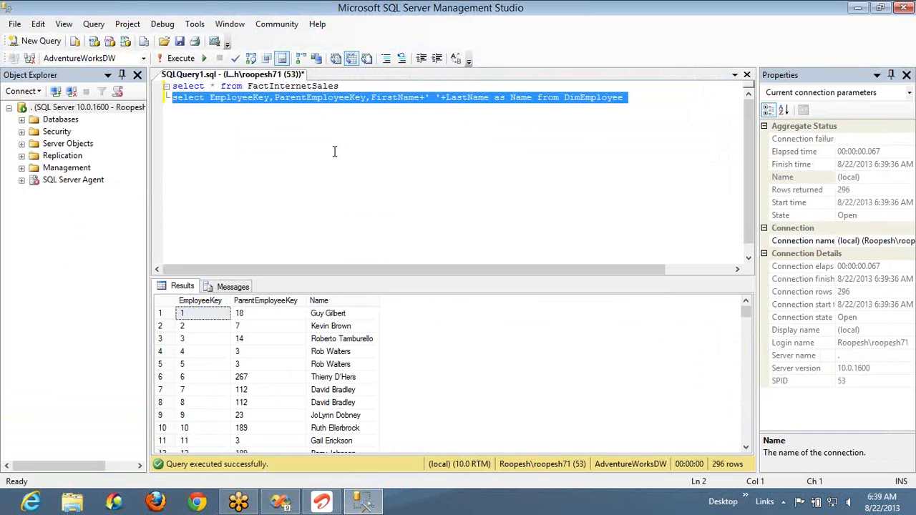
- Trace the first row's ParentEmployeeKey 18 to the name of the employee whose EmployeeKey is 18
{"action": "left_click", "coordinate": [260, 320]}
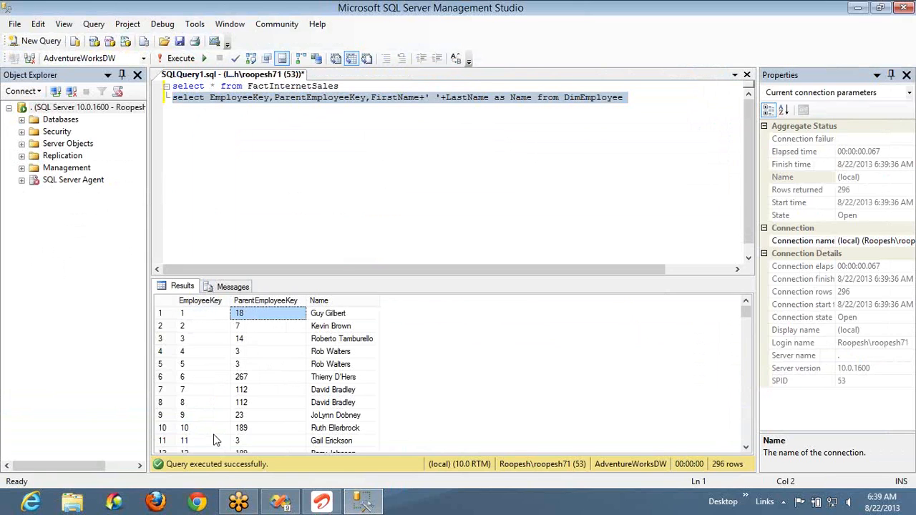
{"action": "left_click", "coordinate": [217, 440]}
{"action": "key", "text": "Down"}
{"action": "key", "text": "Down"}
{"action": "key", "text": "Down"}
{"action": "key", "text": "Down"}
{"action": "key", "text": "Down"}
{"action": "key", "text": "Down"}
{"action": "key", "text": "Down"}
{"action": "key", "text": "Down"}
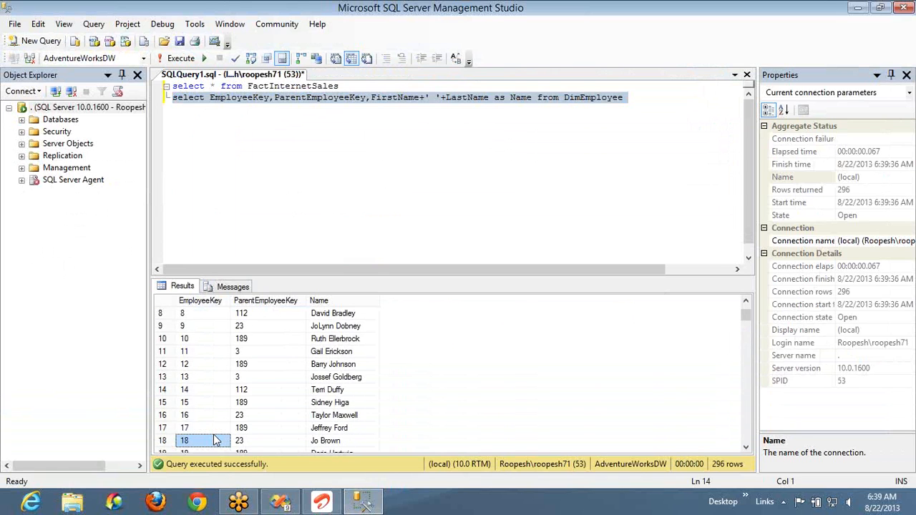
{"action": "key", "text": "Up"}
{"action": "key", "text": "Right"}
{"action": "key", "text": "Right"}
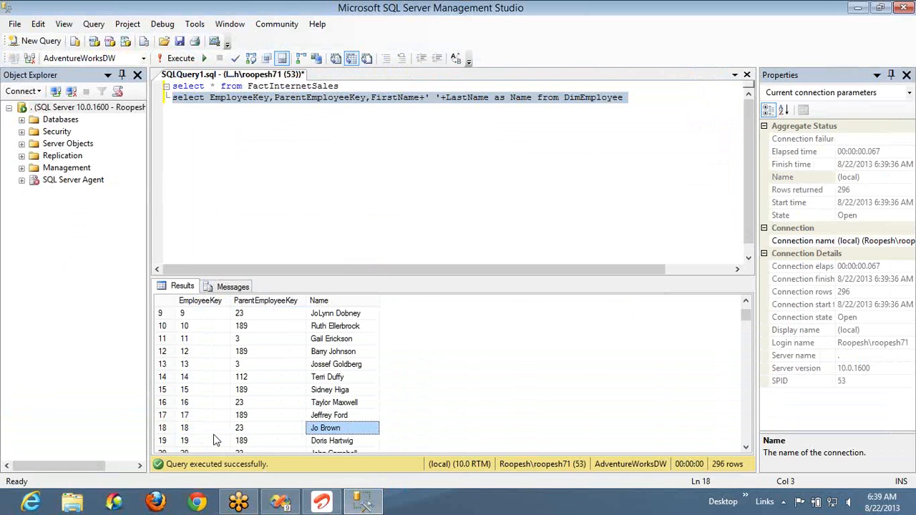
- Find a row with ParentEmployeeKey 3 in the results and trace it to the employee whose EmployeeKey is 3
{"action": "key", "text": "Up"}
{"action": "key", "text": "Up"}
{"action": "key", "text": "Up"}
{"action": "key", "text": "Up"}
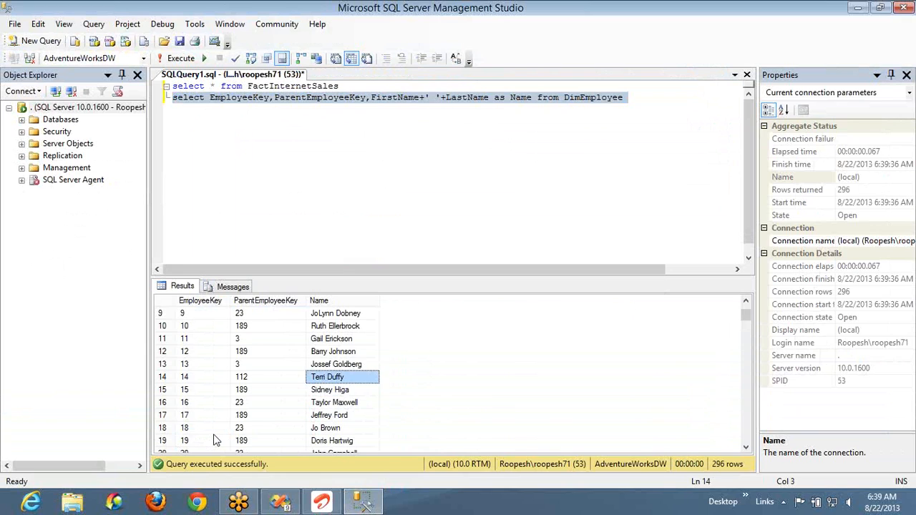
{"action": "key", "text": "Up"}
{"action": "key", "text": "Up"}
{"action": "key", "text": "Up"}
{"action": "key", "text": "Left"}
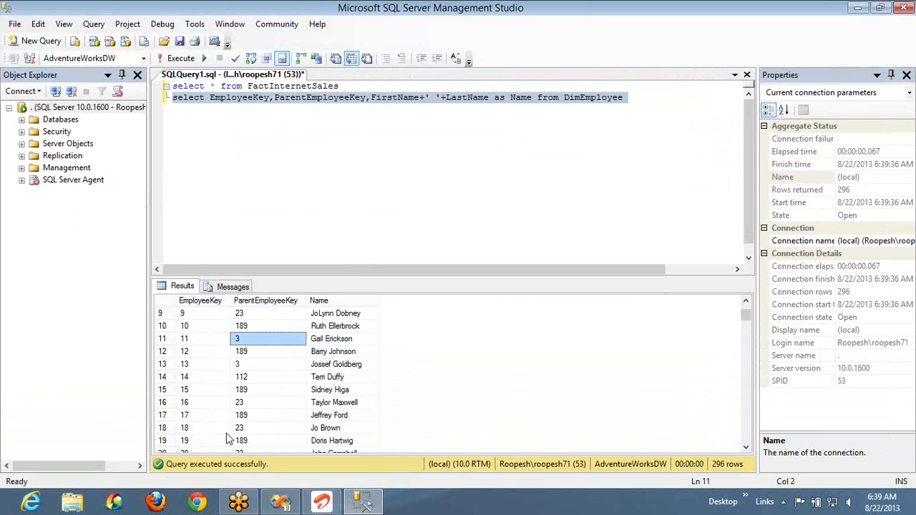
{"action": "left_click", "coordinate": [186, 340]}
{"action": "key", "text": "Up"}
{"action": "key", "text": "Up"}
{"action": "key", "text": "Up"}
{"action": "key", "text": "Up"}
{"action": "key", "text": "Up"}
{"action": "key", "text": "Up"}
{"action": "key", "text": "Up"}
{"action": "key", "text": "Up"}
{"action": "key", "text": "Up"}
{"action": "key", "text": "Up"}
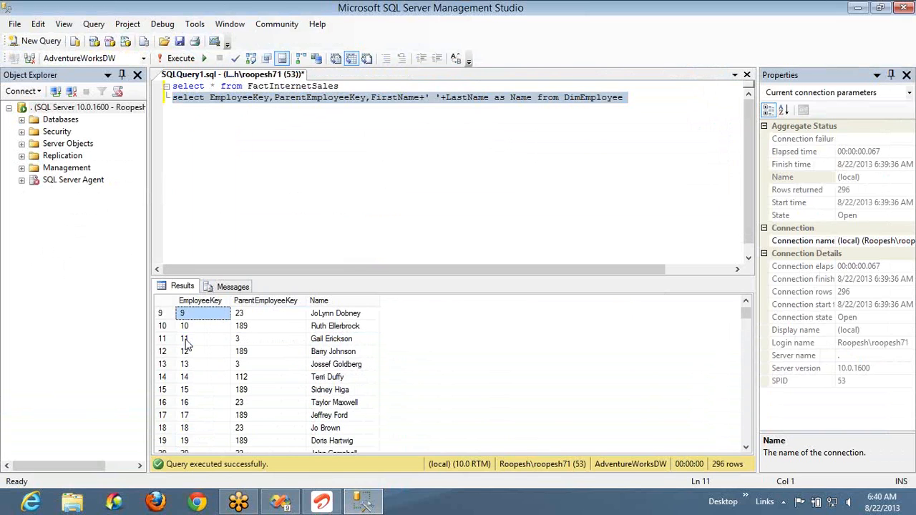
{"action": "key", "text": "Down"}
{"action": "key", "text": "Down"}
{"action": "key", "text": "Right"}
{"action": "key", "text": "Right"}
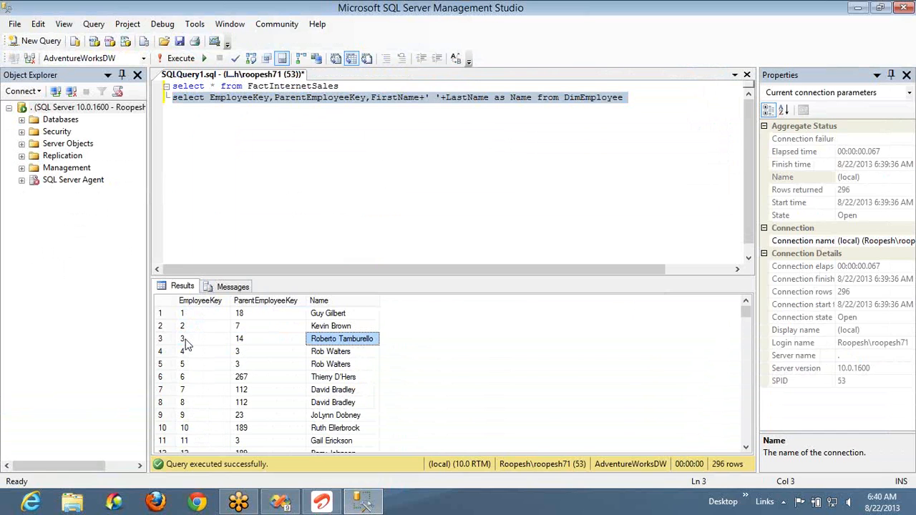
- Switch to Visual Studio, preview the Sales Report, and label the matrix's column header Count in the design
{"action": "key", "text": "alt+Tab"}
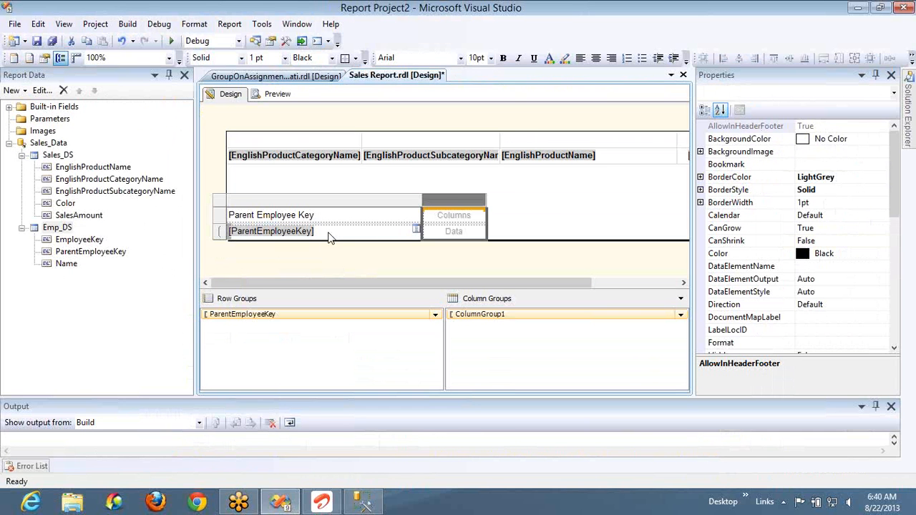
{"action": "left_click", "coordinate": [276, 94]}
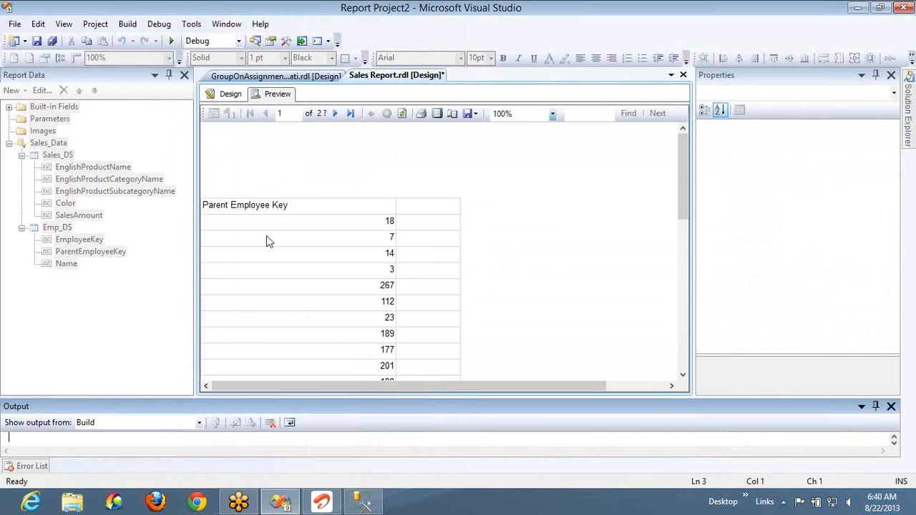
{"action": "left_click", "coordinate": [232, 95]}
{"action": "double_click", "coordinate": [454, 215]}
{"action": "type", "text": "Count"}
{"action": "left_click", "coordinate": [456, 233]}
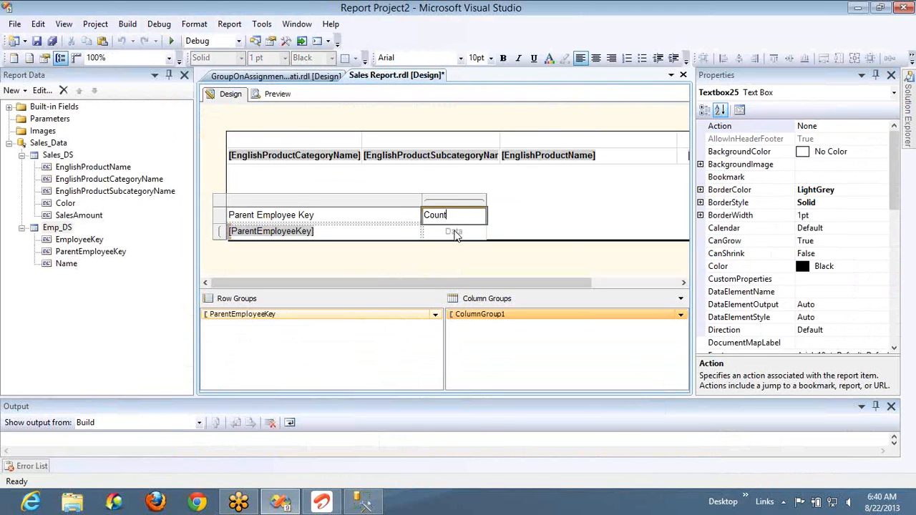
{"action": "right_click", "coordinate": [455, 233]}
{"action": "left_click", "coordinate": [594, 215]}
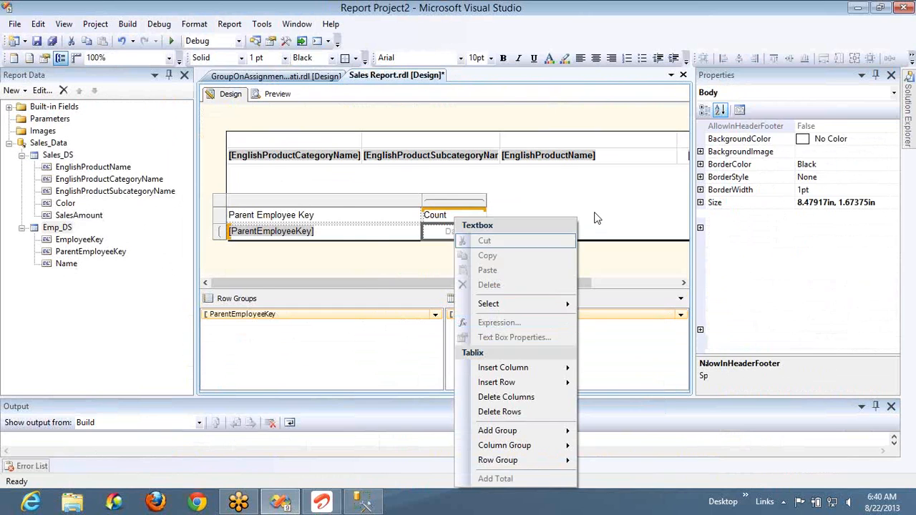
- Set the expression of the matrix data cell under Count to =CountRows() and preview the report
{"action": "right_click", "coordinate": [451, 231]}
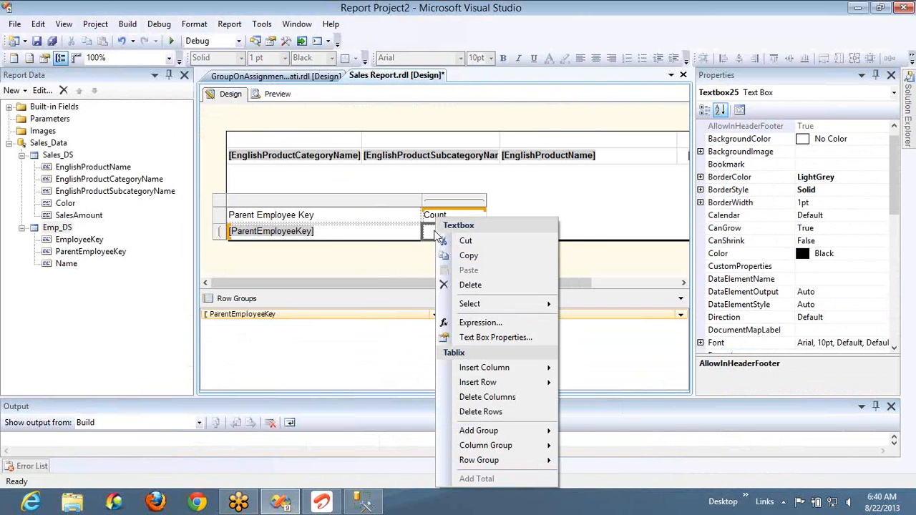
{"action": "left_click", "coordinate": [481, 322]}
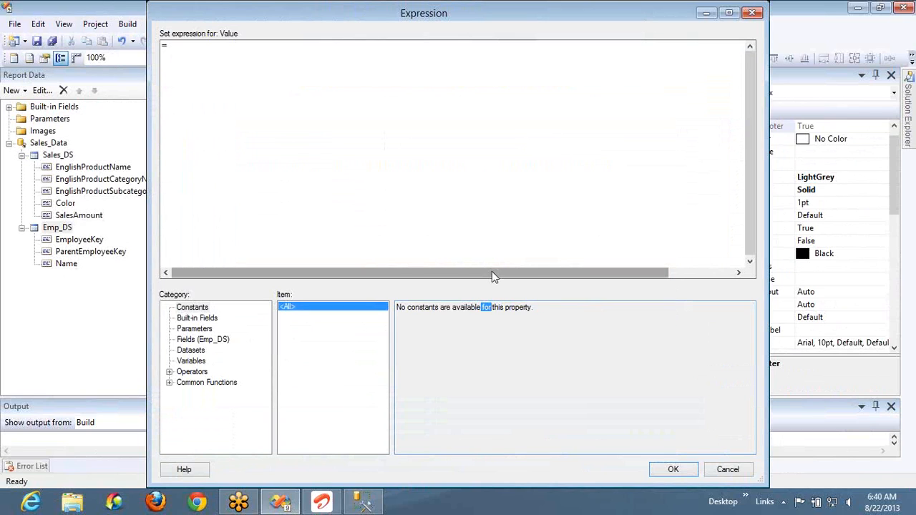
{"action": "left_click", "coordinate": [455, 211]}
{"action": "type", "text": "CountR"}
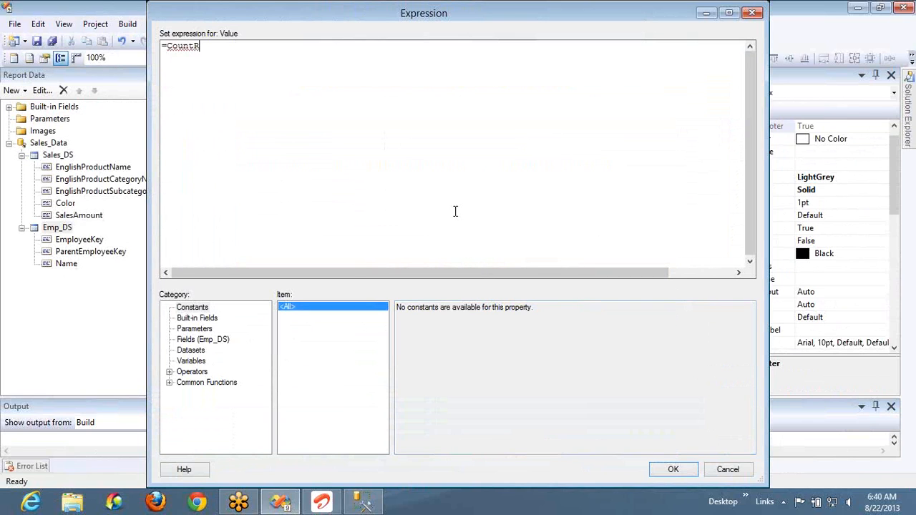
{"action": "type", "text": "ows()"}
{"action": "left_click", "coordinate": [669, 469]}
{"action": "left_click", "coordinate": [277, 94]}
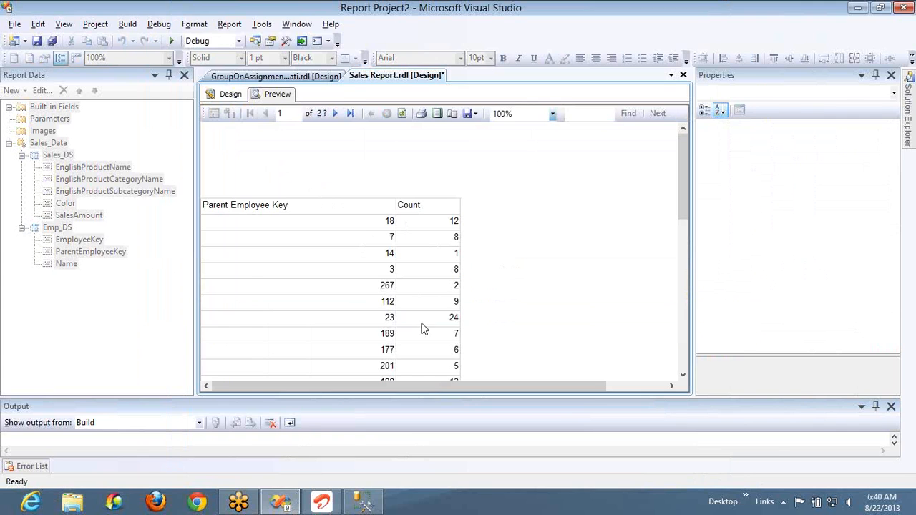
- Switch to SQL Server Management Studio and scan the ParentEmployeeKey column of the results for values shared by several employees
{"action": "key", "text": "alt+Tab"}
{"action": "left_click", "coordinate": [251, 318]}
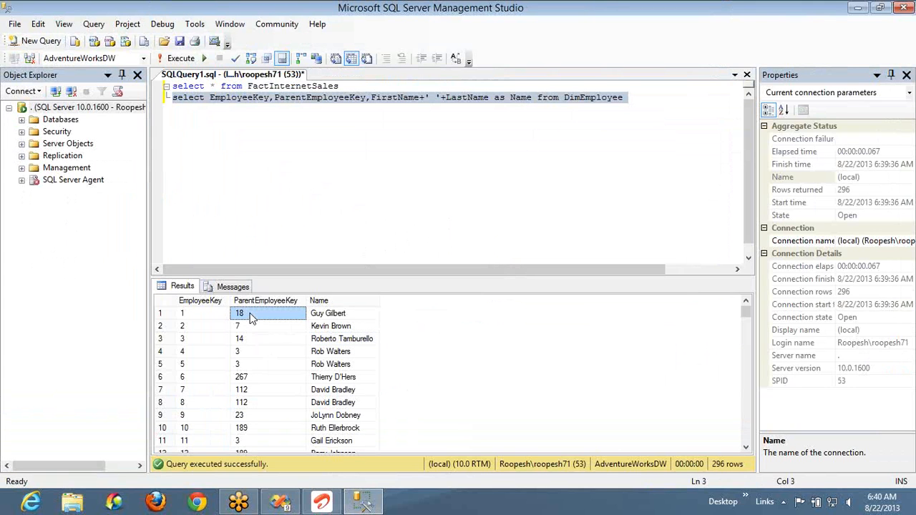
{"action": "key", "text": "Down"}
{"action": "key", "text": "Down"}
{"action": "key", "text": "Down"}
{"action": "key", "text": "Down"}
{"action": "key", "text": "Down"}
{"action": "key", "text": "Down"}
{"action": "key", "text": "Down"}
{"action": "key", "text": "Down"}
{"action": "key", "text": "Down"}
{"action": "key", "text": "Down"}
{"action": "key", "text": "Down"}
{"action": "key", "text": "Down"}
{"action": "key", "text": "Down"}
{"action": "key", "text": "Down"}
{"action": "key", "text": "Down"}
{"action": "key", "text": "Down"}
{"action": "key", "text": "Down"}
{"action": "key", "text": "Down"}
{"action": "key", "text": "Down"}
{"action": "key", "text": "Down"}
{"action": "key", "text": "Down"}
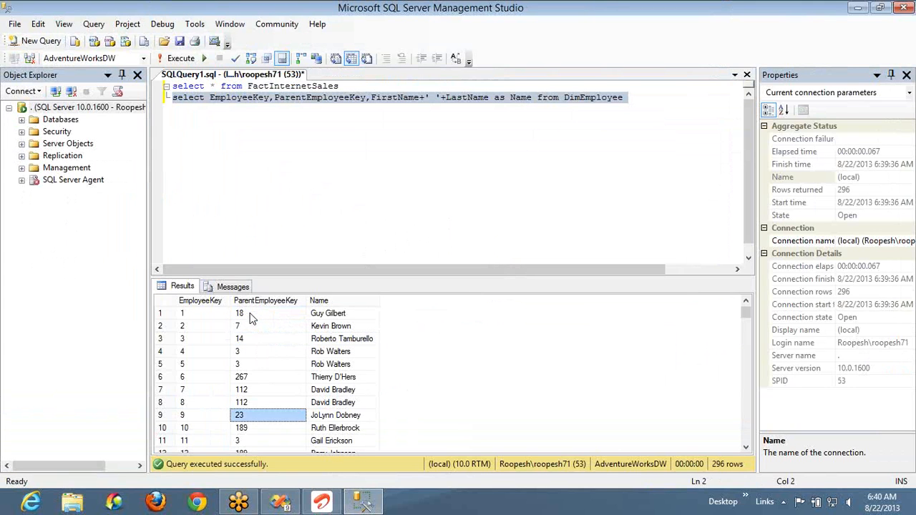
{"action": "key", "text": "Down"}
{"action": "key", "text": "Down"}
{"action": "key", "text": "Down"}
{"action": "key", "text": "Down"}
{"action": "key", "text": "Down"}
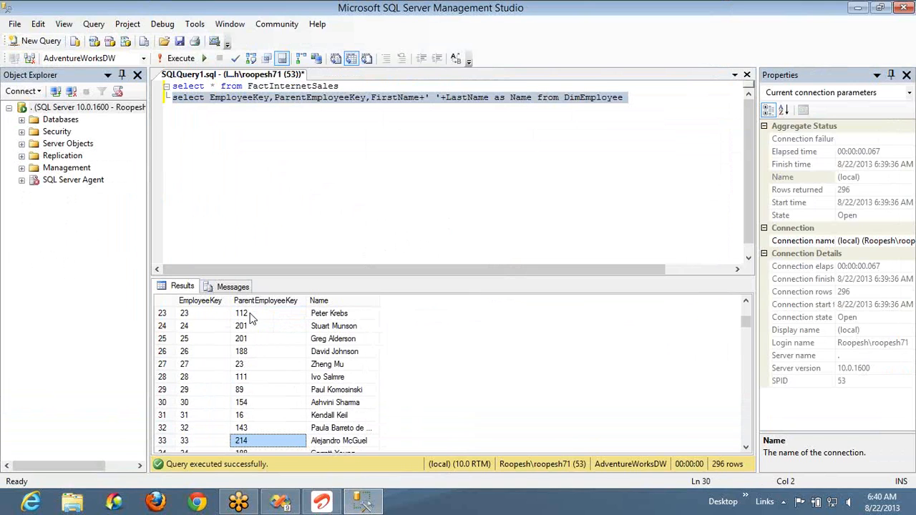
{"action": "key", "text": "Up"}
{"action": "key", "text": "Down"}
{"action": "key", "text": "Down"}
{"action": "key", "text": "Down"}
{"action": "key", "text": "Down"}
{"action": "key", "text": "Down"}
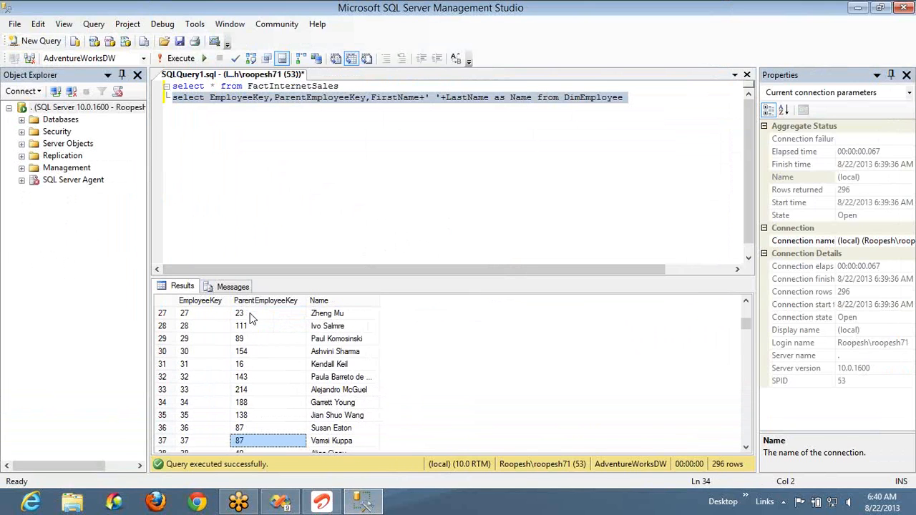
{"action": "key", "text": "Up"}
{"action": "key", "text": "Up"}
{"action": "key", "text": "shift+Down"}
{"action": "key", "text": "shift+Down"}
{"action": "key", "text": "shift+Up"}
- Switch to Visual Studio and review the Sales Report in design and preview
{"action": "key", "text": "alt+Tab"}
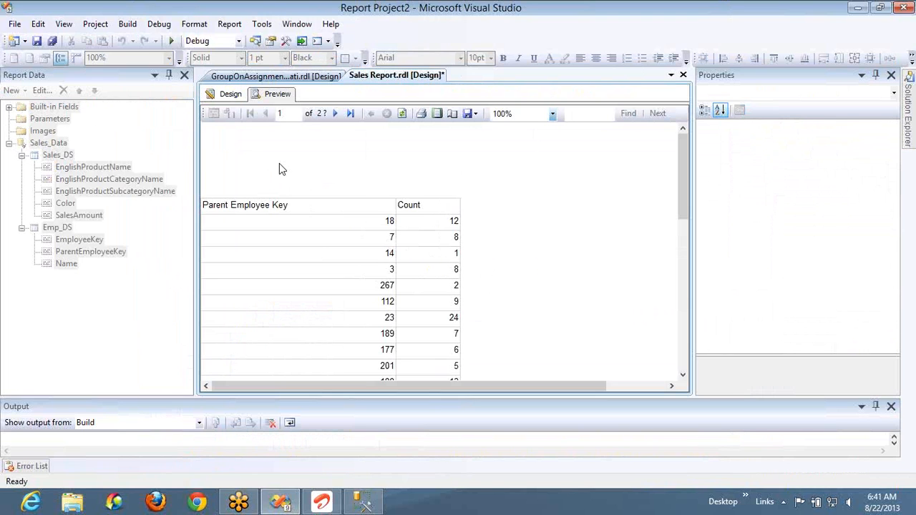
{"action": "left_click", "coordinate": [230, 96]}
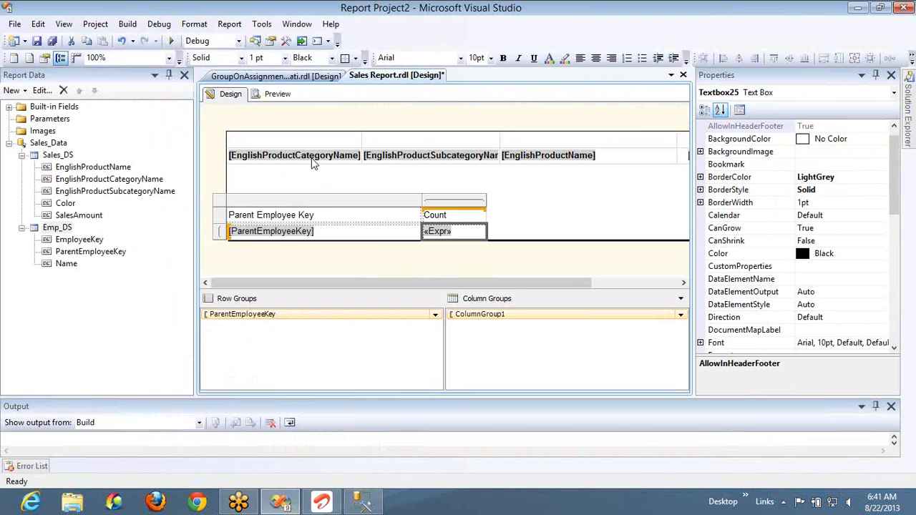
{"action": "left_click", "coordinate": [280, 93]}
- In SQL Server Management Studio, add where ParentEmployeeKey = 18 to the DimEmployee query, execute it, and compare the names with the report's count
{"action": "key", "text": "alt+Tab"}
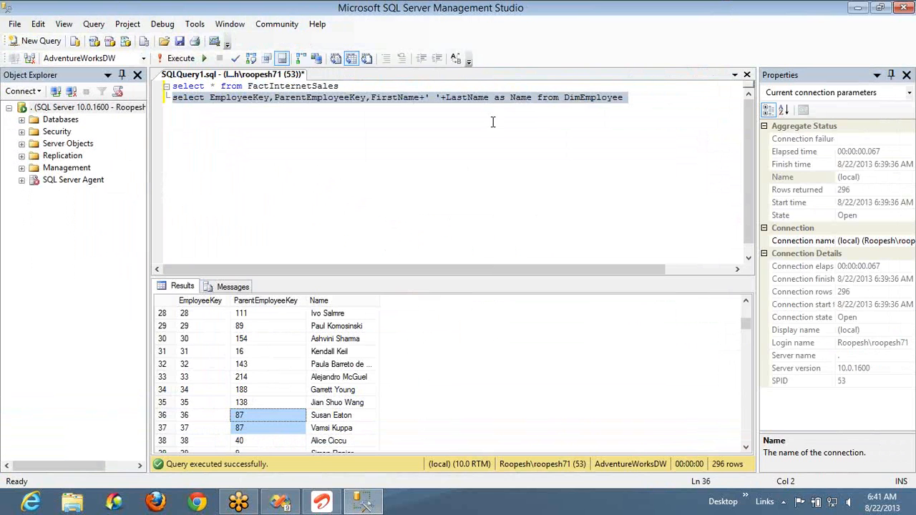
{"action": "left_click", "coordinate": [642, 97]}
{"action": "key", "text": "Return"}
{"action": "type", "text": "where par"}
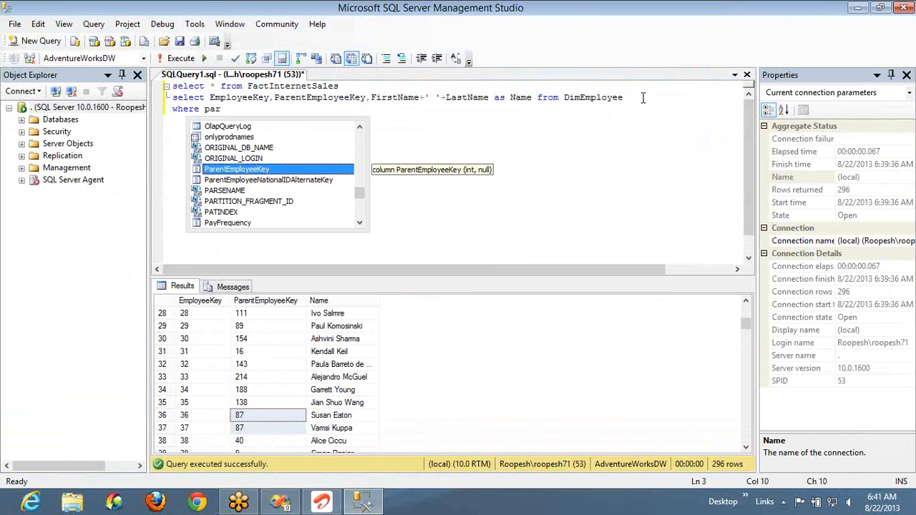
{"action": "type", "text": " = 18"}
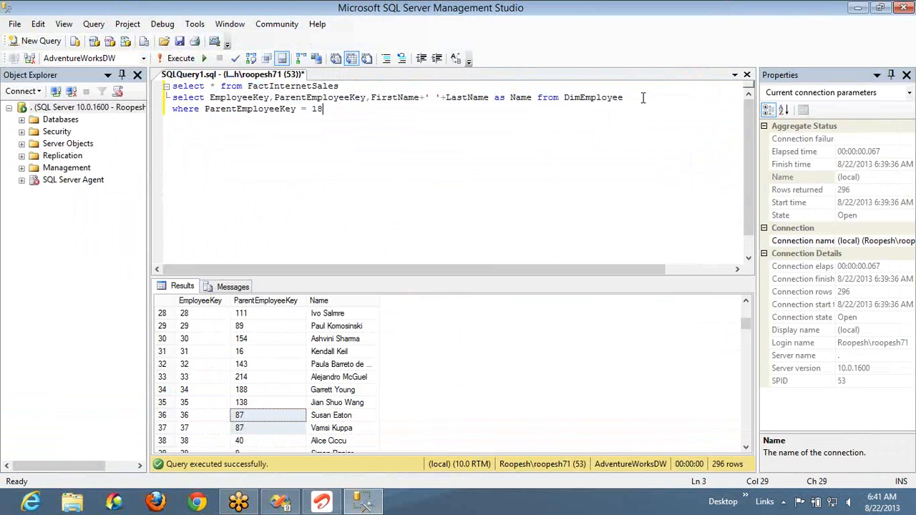
{"action": "key", "text": "shift+Home"}
{"action": "key", "text": "shift+Up"}
{"action": "key", "text": "F5"}
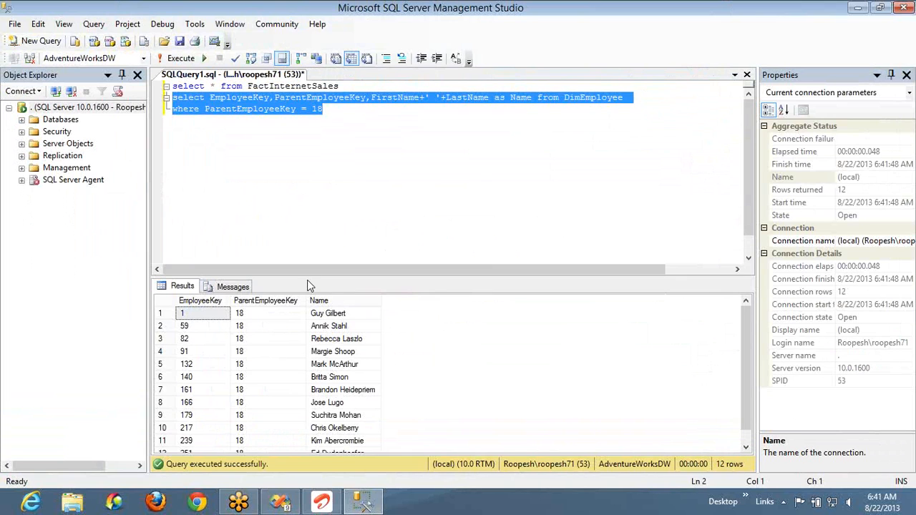
{"action": "left_click", "coordinate": [320, 300]}
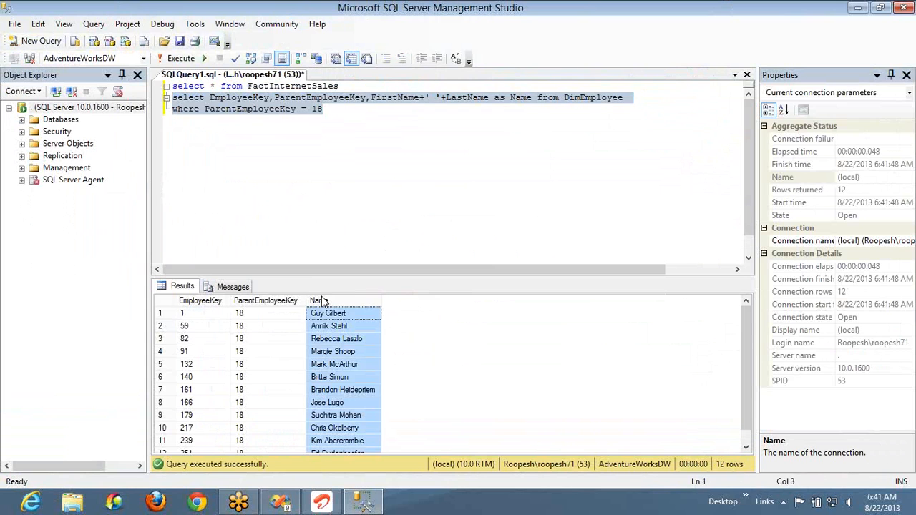
{"action": "key", "text": "alt+Tab"}
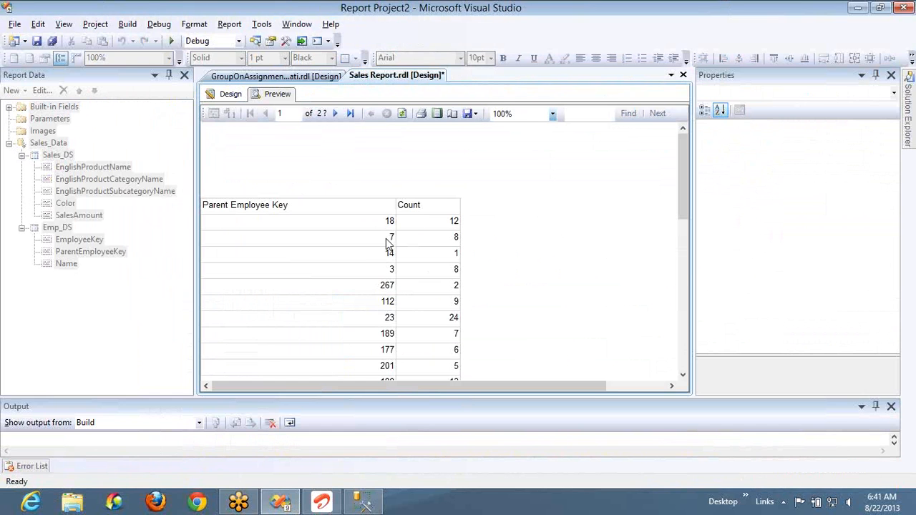
- Switch to SQL Server Management Studio, change the DimEmployee query's filter to ParentEmployeeKey = 7, and execute only that query
{"action": "key", "text": "alt+Tab"}
{"action": "left_click", "coordinate": [348, 113]}
{"action": "key", "text": "BackSpace"}
{"action": "key", "text": "BackSpace"}
{"action": "type", "text": "7"}
{"action": "key", "text": "shift+Home"}
{"action": "key", "text": "shift+Up"}
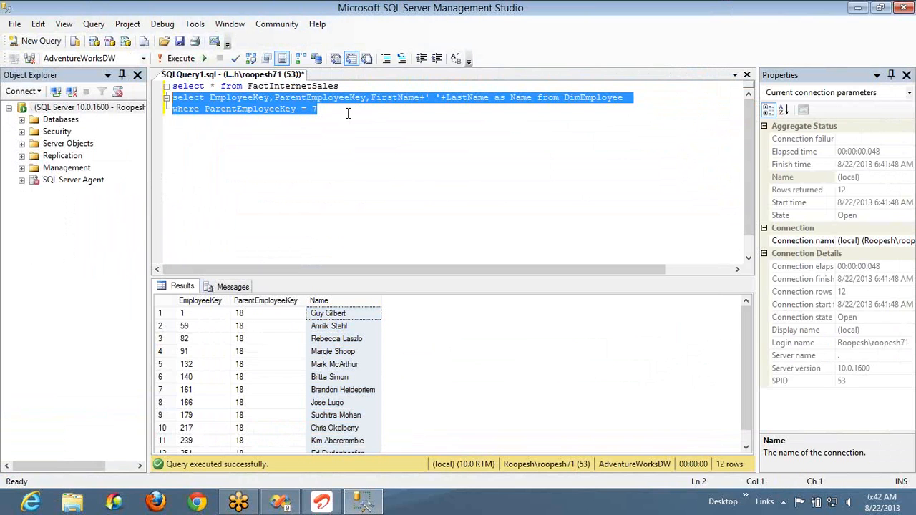
{"action": "key", "text": "F5"}
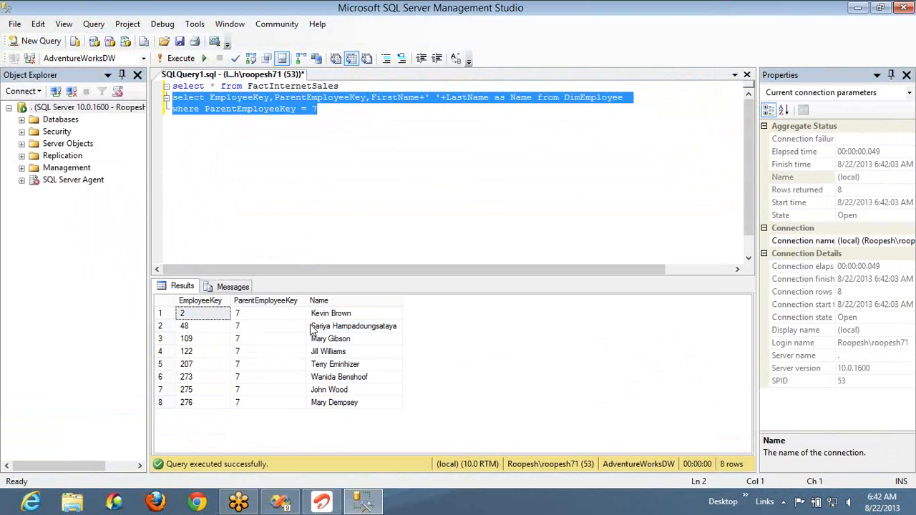
- Switch to Visual Studio, set the matrix's ParentEmployeeKey row cell expression to =Fields!Name.Value, and preview the report
{"action": "key", "text": "alt+Tab"}
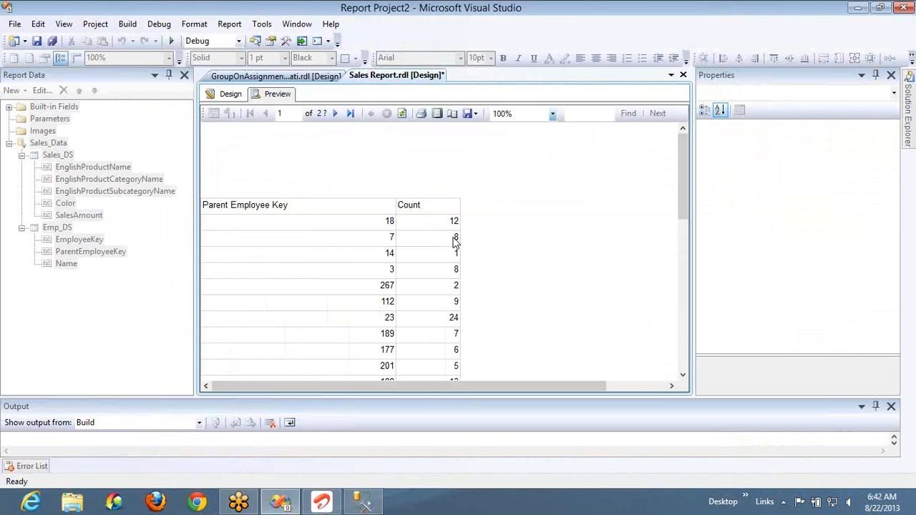
{"action": "left_click", "coordinate": [238, 98]}
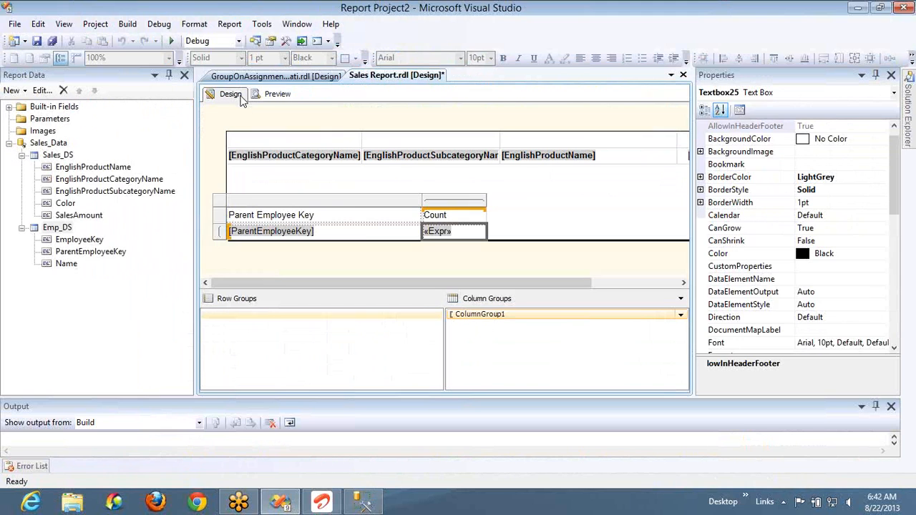
{"action": "right_click", "coordinate": [362, 238]}
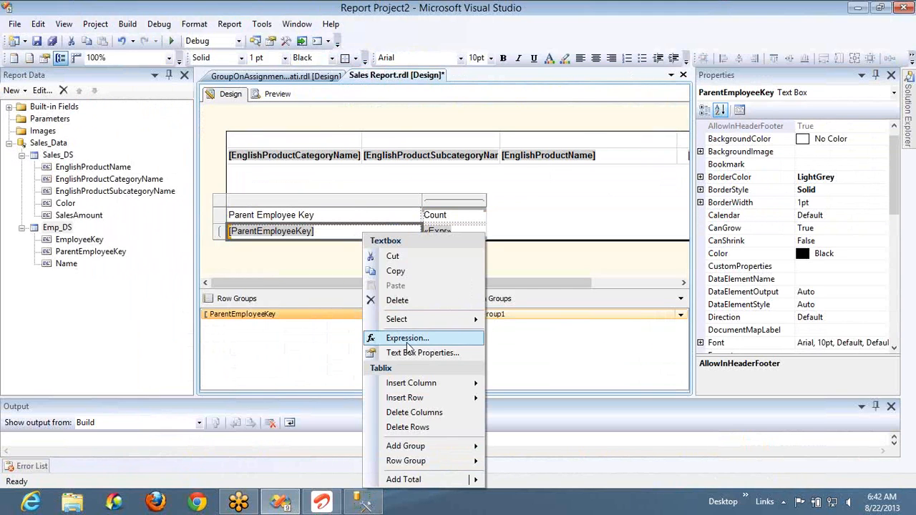
{"action": "left_click", "coordinate": [406, 343]}
{"action": "double_click", "coordinate": [266, 45]}
{"action": "type", "text": "name"}
{"action": "key", "text": "Down"}
{"action": "key", "text": "Down"}
{"action": "key", "text": "Return"}
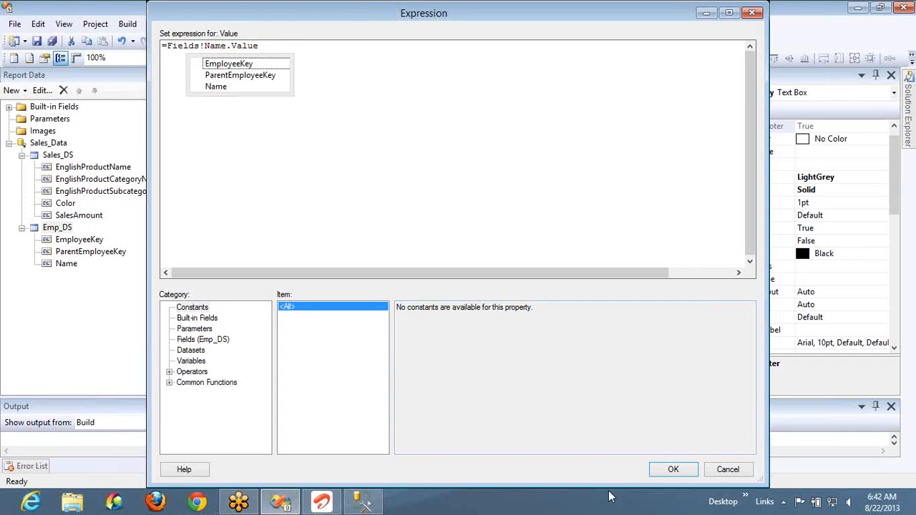
{"action": "left_click", "coordinate": [658, 475]}
{"action": "left_click", "coordinate": [276, 94]}
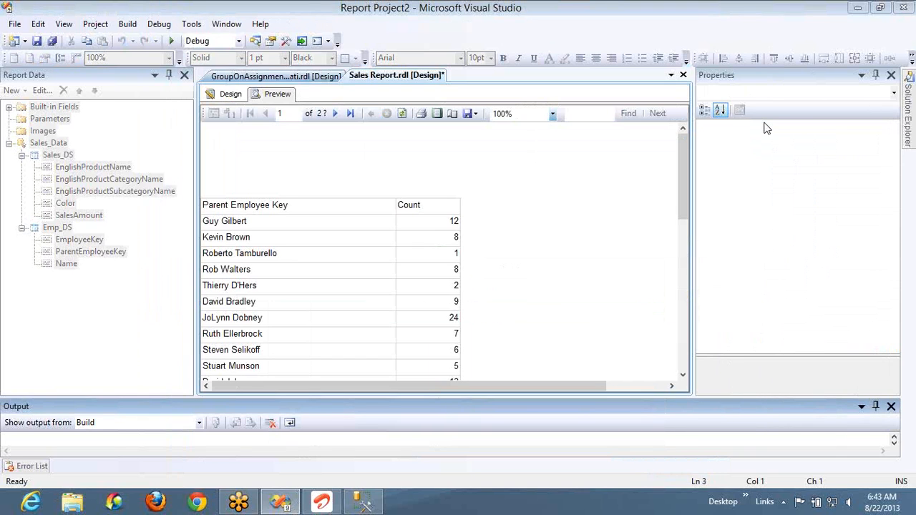
- Switch to SQL Server Management Studio and examine how the first row's name relates to its EmployeeKey and its ParentEmployeeKey 7
{"action": "key", "text": "alt+Tab"}
{"action": "key", "text": "alt+Tab"}
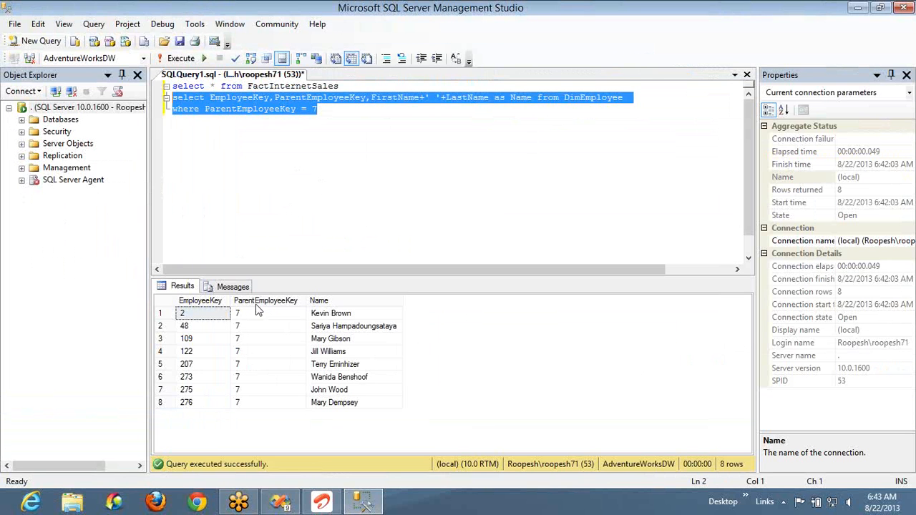
{"action": "left_click", "coordinate": [246, 317]}
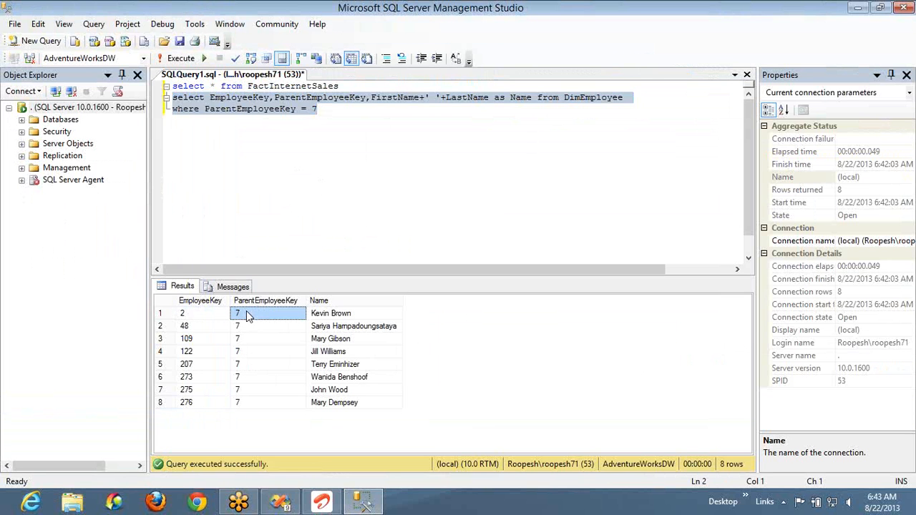
{"action": "left_click", "coordinate": [325, 317]}
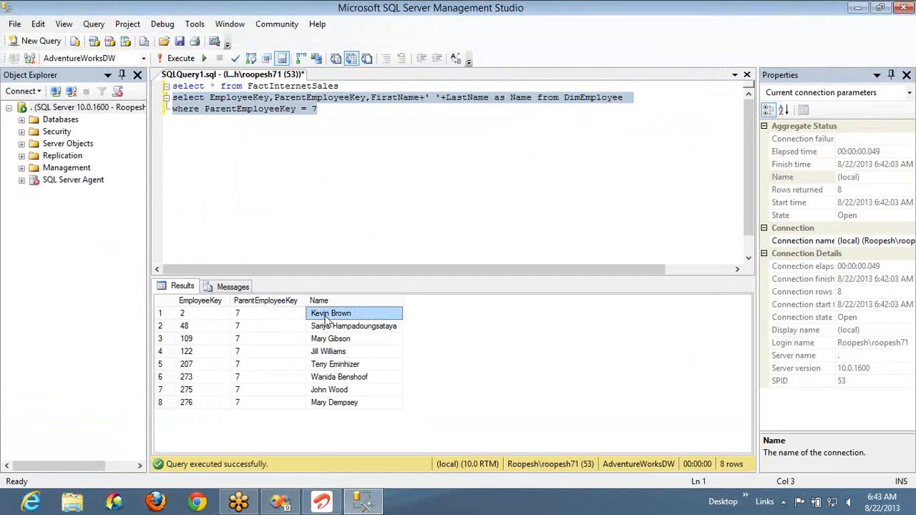
{"action": "left_click", "coordinate": [212, 316]}
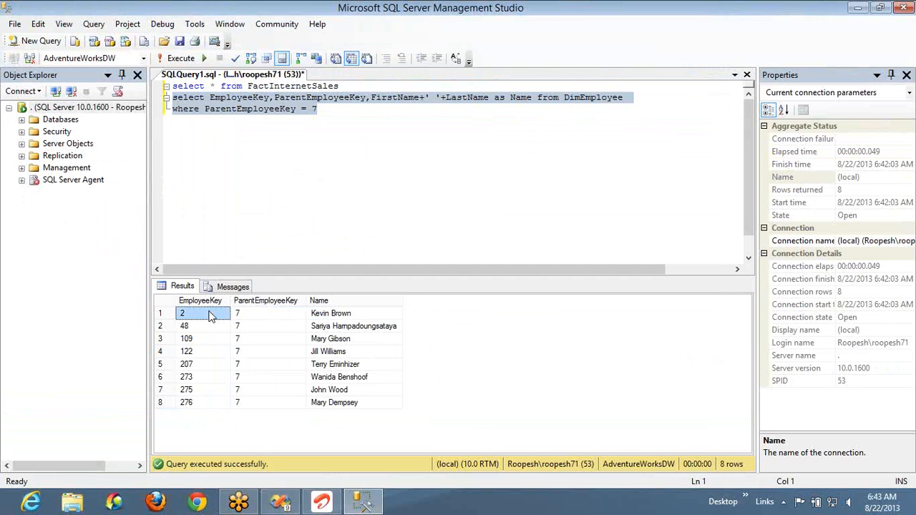
{"action": "left_click", "coordinate": [257, 312]}
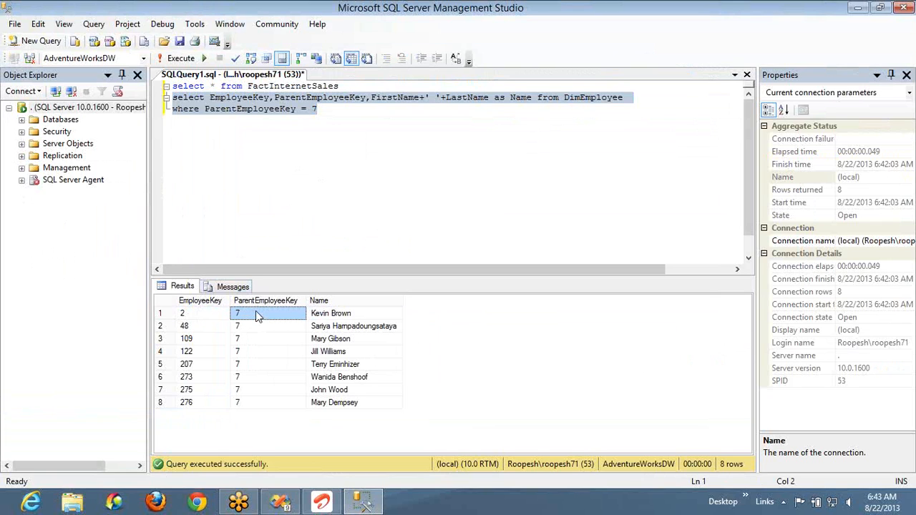
{"action": "left_click", "coordinate": [203, 313]}
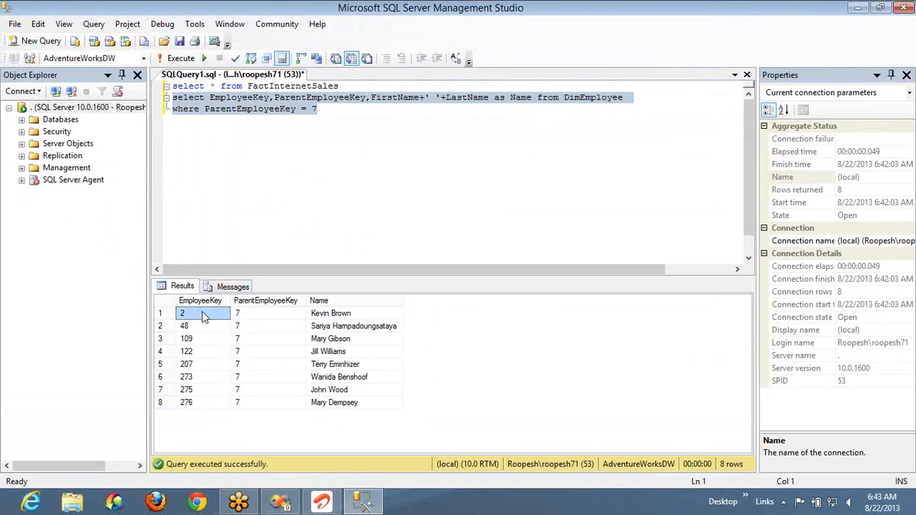
{"action": "left_click", "coordinate": [256, 314]}
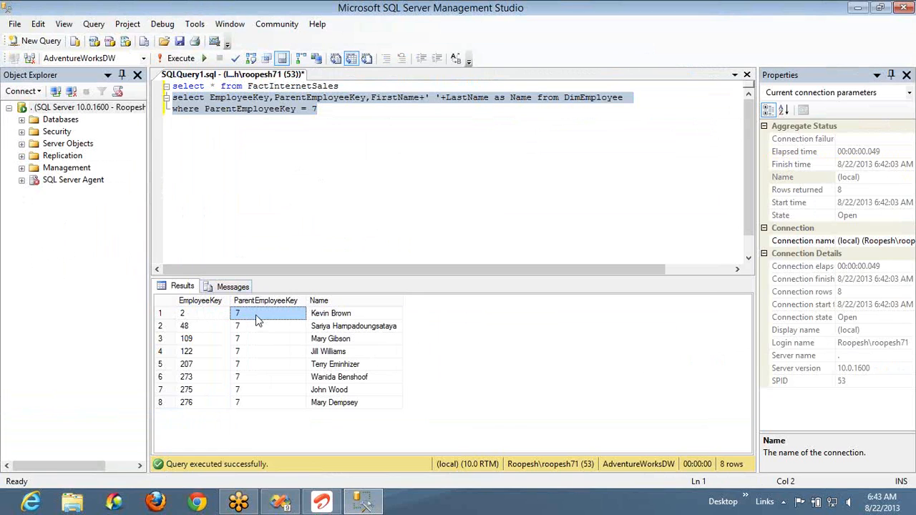
- Execute the DimEmployee query without its where clause and look up the employees whose EmployeeKey matches parent keys 7 and 3
{"action": "left_click", "coordinate": [634, 98]}
{"action": "key", "text": "shift+Home"}
{"action": "key", "text": "F5"}
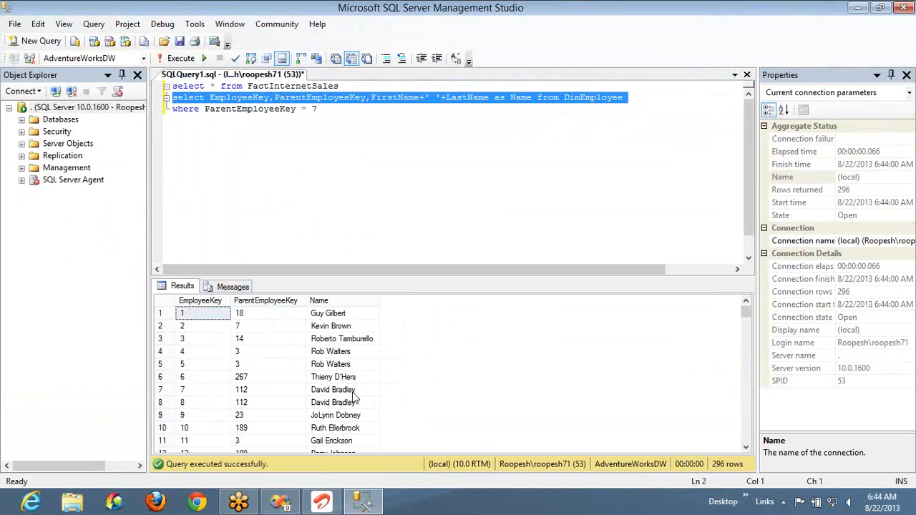
{"action": "left_click", "coordinate": [353, 391]}
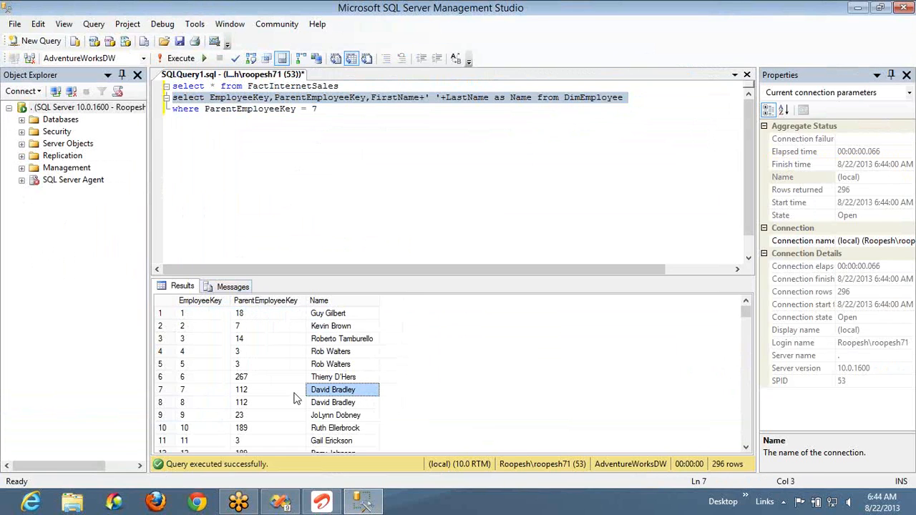
{"action": "left_click", "coordinate": [238, 366]}
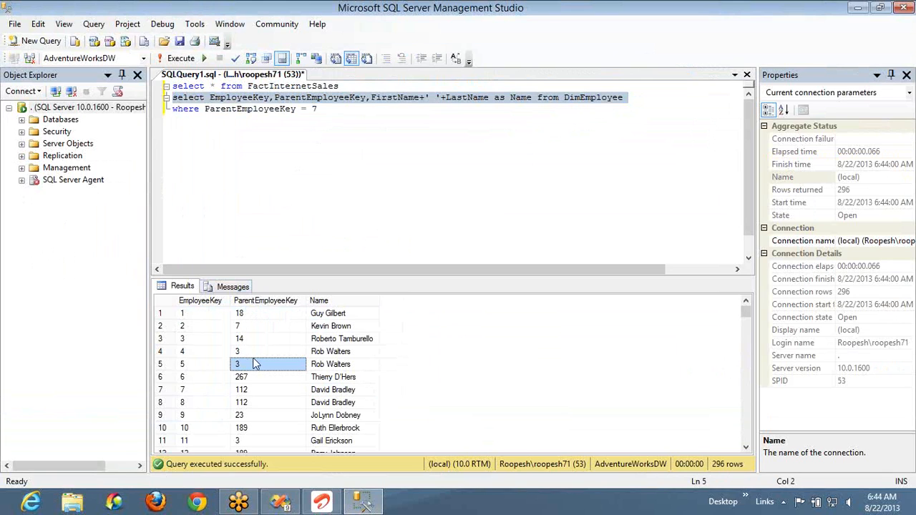
{"action": "left_click", "coordinate": [186, 342]}
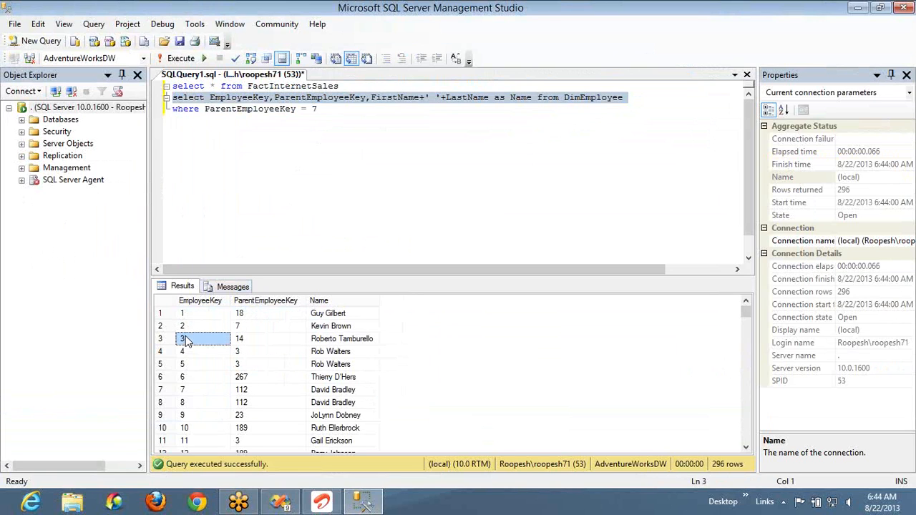
- Compare the name in the EmployeeKey 3 row with the EmployeeKey 4 and 5 rows that have ParentEmployeeKey 3
{"action": "left_click", "coordinate": [336, 342]}
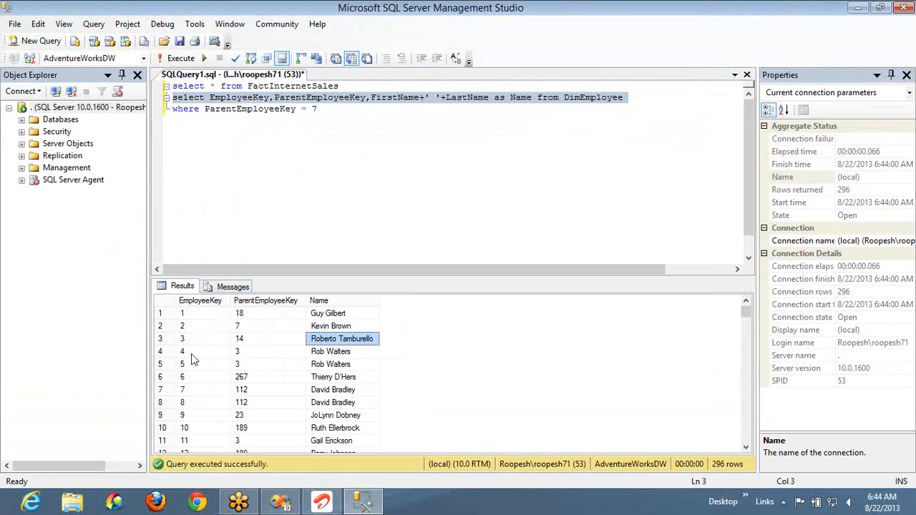
{"action": "left_click_drag", "start_coordinate": [191, 357], "coordinate": [195, 367]}
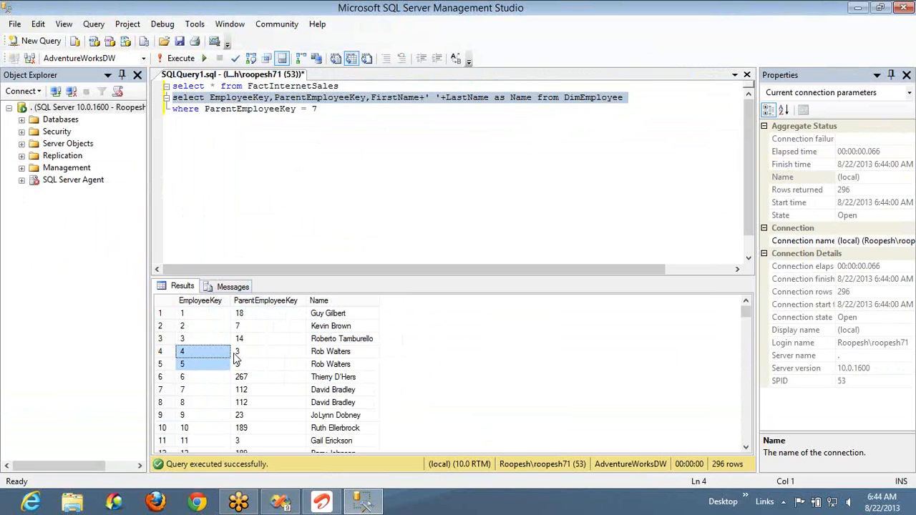
{"action": "left_click", "coordinate": [239, 353]}
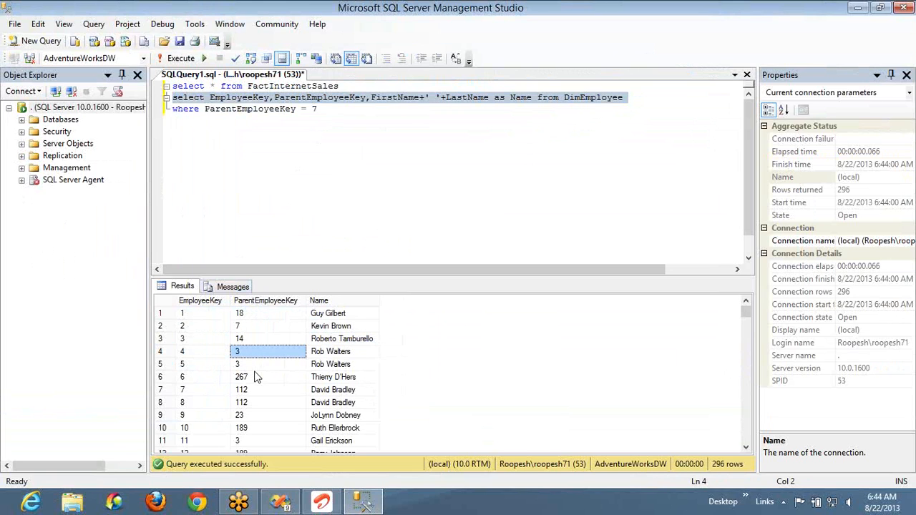
{"action": "left_click", "coordinate": [736, 201]}
{"action": "left_click", "coordinate": [740, 202]}
{"action": "mouse_move", "coordinate": [492, 221]}
{"action": "left_mouse_down"}
{"action": "mouse_move", "coordinate": [515, 208]}
{"action": "mouse_move", "coordinate": [533, 179]}
{"action": "left_mouse_up"}
{"action": "left_click_drag", "start_coordinate": [358, 256], "coordinate": [392, 226]}
{"action": "left_click_drag", "start_coordinate": [603, 249], "coordinate": [658, 237]}
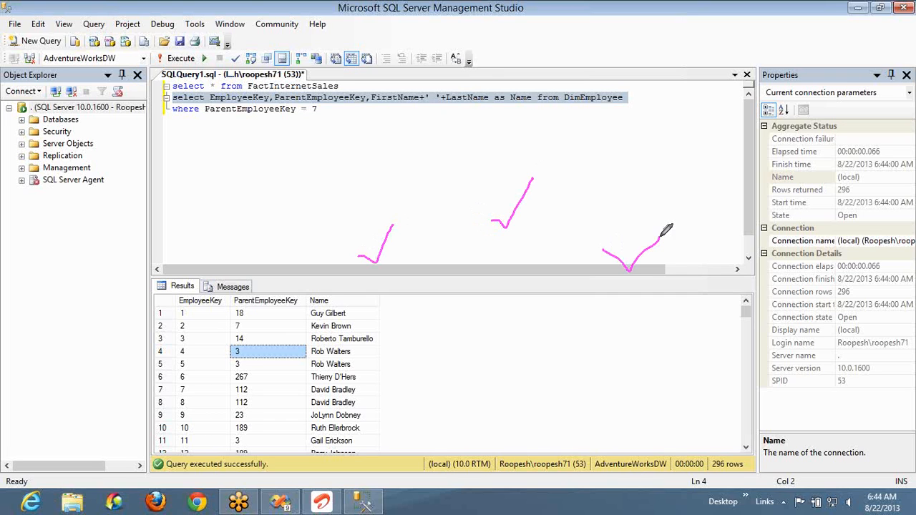
{"action": "mouse_move", "coordinate": [369, 242]}
{"action": "left_mouse_down"}
{"action": "mouse_move", "coordinate": [460, 141]}
{"action": "mouse_move", "coordinate": [495, 190]}
{"action": "mouse_move", "coordinate": [514, 176]}
{"action": "mouse_move", "coordinate": [658, 230]}
{"action": "mouse_move", "coordinate": [656, 238]}
{"action": "mouse_move", "coordinate": [674, 212]}
{"action": "left_mouse_up"}
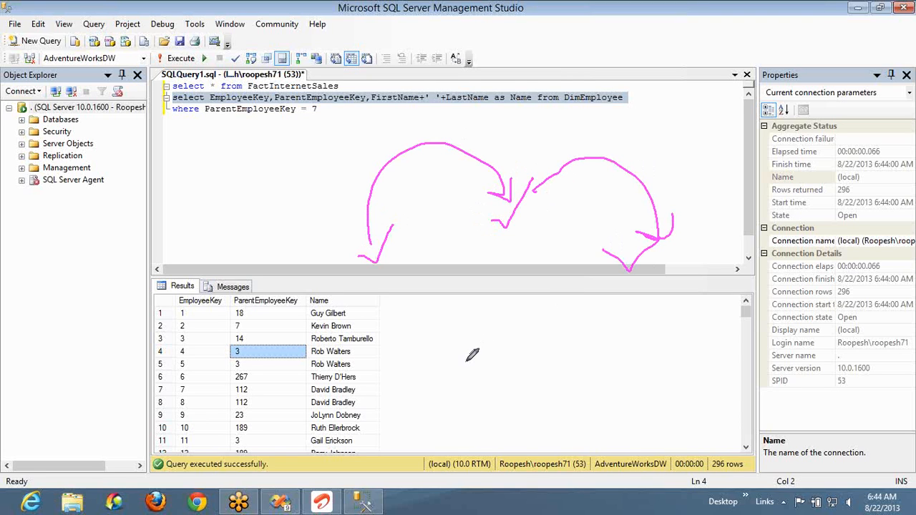
{"action": "mouse_move", "coordinate": [493, 330]}
{"action": "left_mouse_down"}
{"action": "mouse_move", "coordinate": [467, 363]}
{"action": "mouse_move", "coordinate": [466, 381]}
{"action": "mouse_move", "coordinate": [487, 370]}
{"action": "left_mouse_up"}
{"action": "left_click_drag", "start_coordinate": [468, 399], "coordinate": [494, 393]}
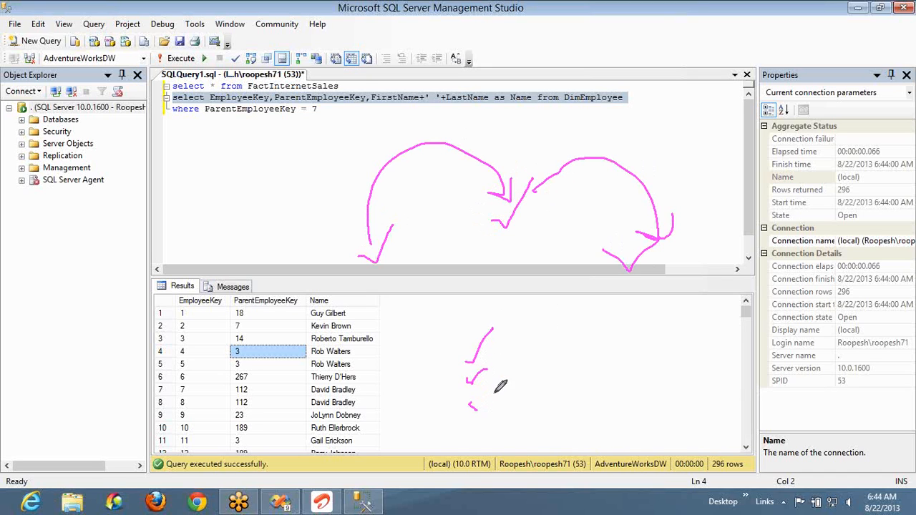
{"action": "mouse_move", "coordinate": [608, 336]}
{"action": "left_mouse_down"}
{"action": "mouse_move", "coordinate": [583, 336]}
{"action": "mouse_move", "coordinate": [617, 384]}
{"action": "left_mouse_up"}
{"action": "left_click_drag", "start_coordinate": [385, 270], "coordinate": [393, 250]}
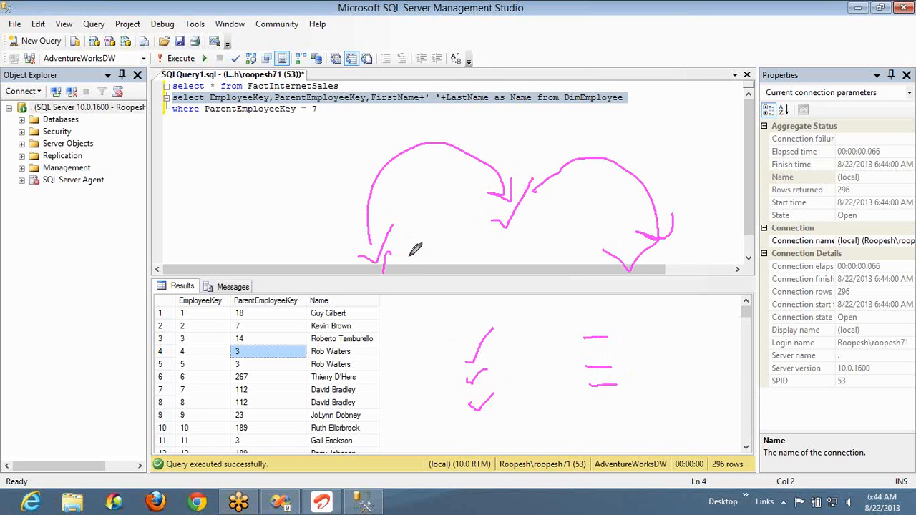
{"action": "mouse_move", "coordinate": [496, 252]}
{"action": "left_mouse_down"}
{"action": "mouse_move", "coordinate": [506, 263]}
{"action": "mouse_move", "coordinate": [530, 254]}
{"action": "left_mouse_up"}
{"action": "left_click_drag", "start_coordinate": [610, 284], "coordinate": [625, 287]}
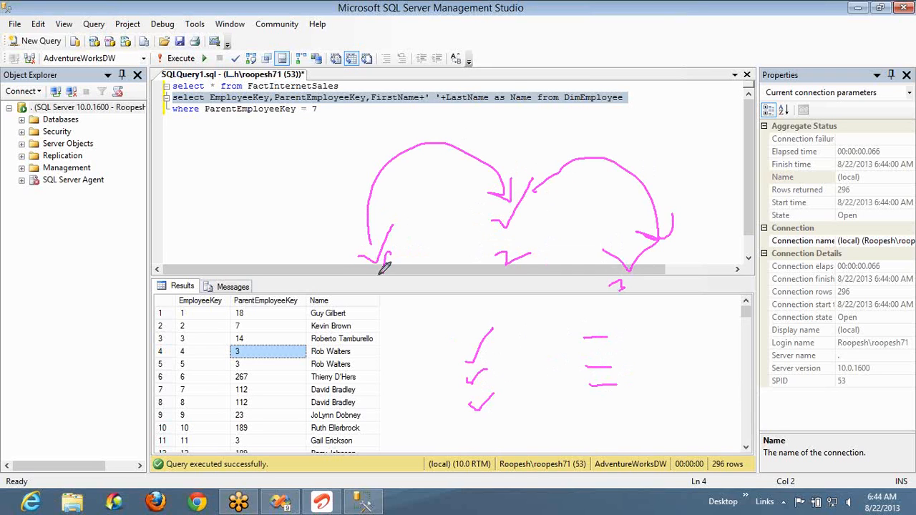
{"action": "mouse_move", "coordinate": [390, 173]}
{"action": "left_mouse_down"}
{"action": "mouse_move", "coordinate": [350, 237]}
{"action": "mouse_move", "coordinate": [372, 273]}
{"action": "left_mouse_up"}
{"action": "mouse_move", "coordinate": [520, 334]}
{"action": "left_mouse_down"}
{"action": "mouse_move", "coordinate": [533, 342]}
{"action": "mouse_move", "coordinate": [562, 329]}
{"action": "left_mouse_up"}
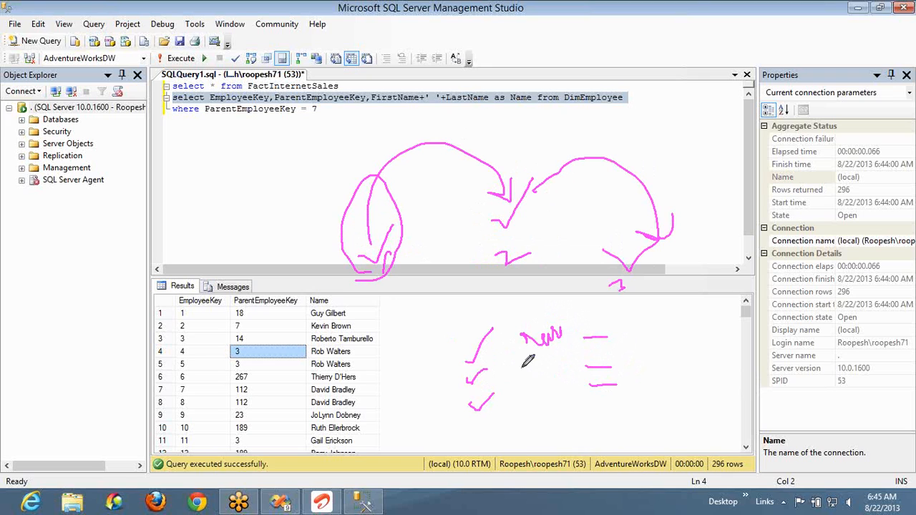
{"action": "left_click_drag", "start_coordinate": [482, 353], "coordinate": [564, 365]}
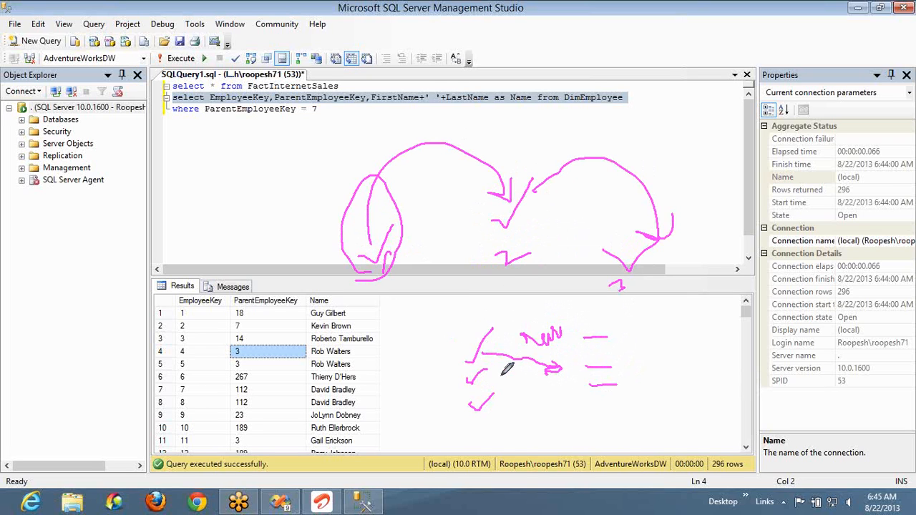
{"action": "left_click_drag", "start_coordinate": [498, 372], "coordinate": [552, 392]}
{"action": "right_click", "coordinate": [735, 191]}
{"action": "left_click", "coordinate": [735, 191]}
{"action": "right_click", "coordinate": [744, 251]}
{"action": "left_click", "coordinate": [773, 306]}
- Remove ParentEmployeeKey from the DimEmployee query's select list and execute the query without its where clause
{"action": "left_click", "coordinate": [652, 103]}
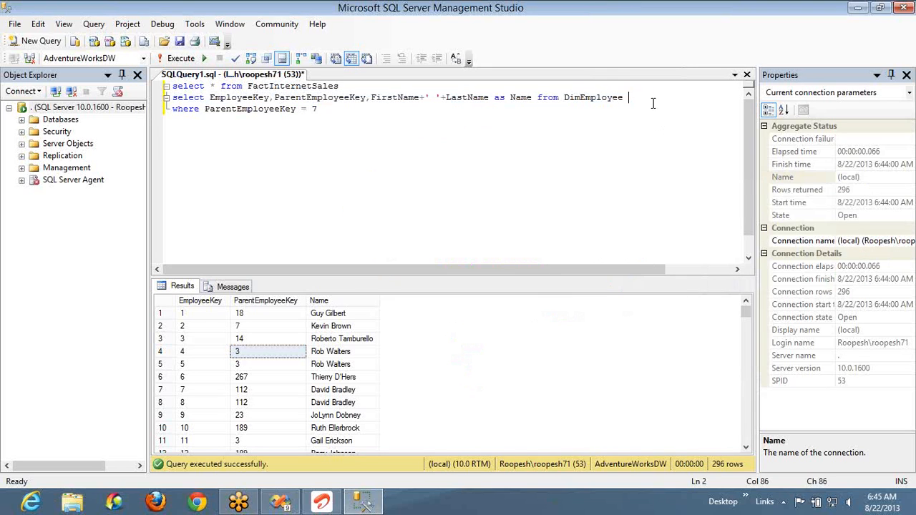
{"action": "key", "text": "ctrl+Left"}
{"action": "key", "text": "ctrl+Left"}
{"action": "key", "text": "ctrl+Left"}
{"action": "key", "text": "ctrl+Left"}
{"action": "key", "text": "ctrl+Left"}
{"action": "key", "text": "ctrl+Left"}
{"action": "key", "text": "ctrl+Left"}
{"action": "key", "text": "ctrl+Left"}
{"action": "key", "text": "shift+Left"}
{"action": "key", "text": "ctrl+shift+Left"}
{"action": "key", "text": "Delete"}
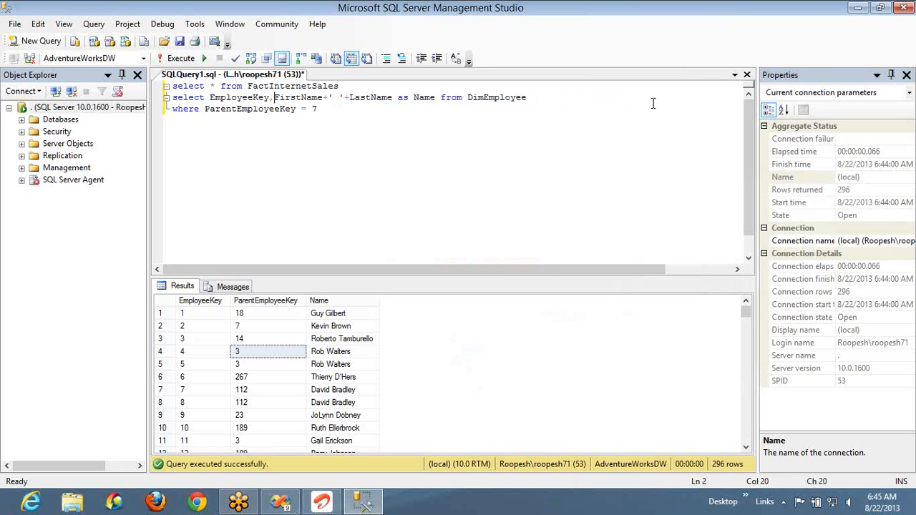
{"action": "key", "text": "End"}
{"action": "key", "text": "shift+Home"}
{"action": "key", "text": "F5"}
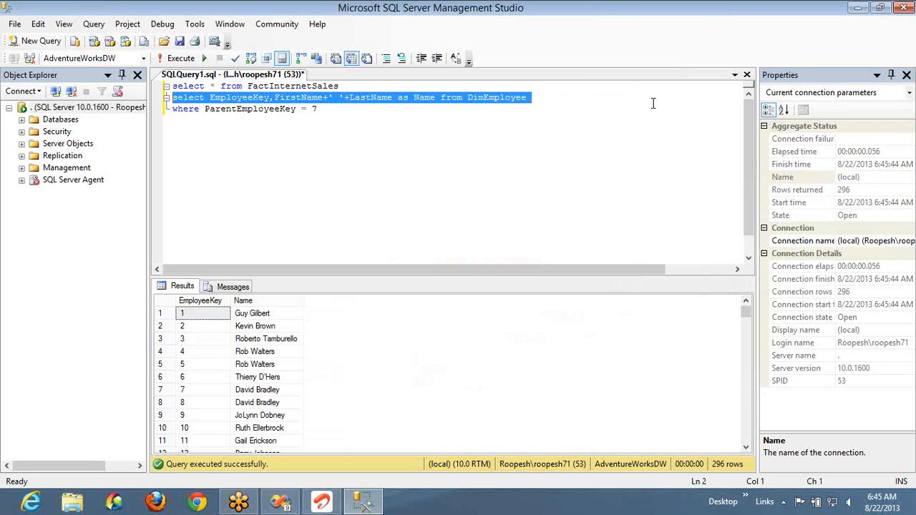
- Alias DimEmployee as A and add an inner join to DimEmployee B on A.EmployeeKey = B.ParentEmployeeKey
{"action": "key", "text": "End"}
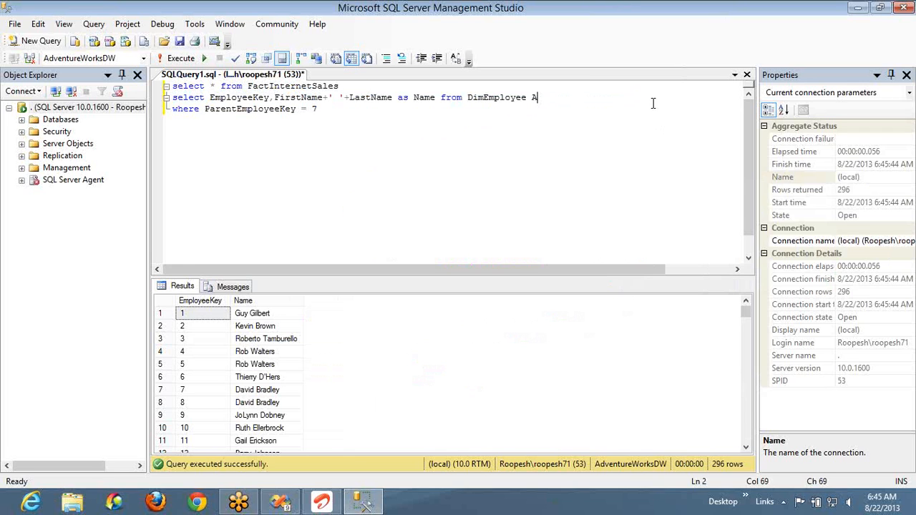
{"action": "key", "text": "Return"}
{"action": "type", "text": "inner j"}
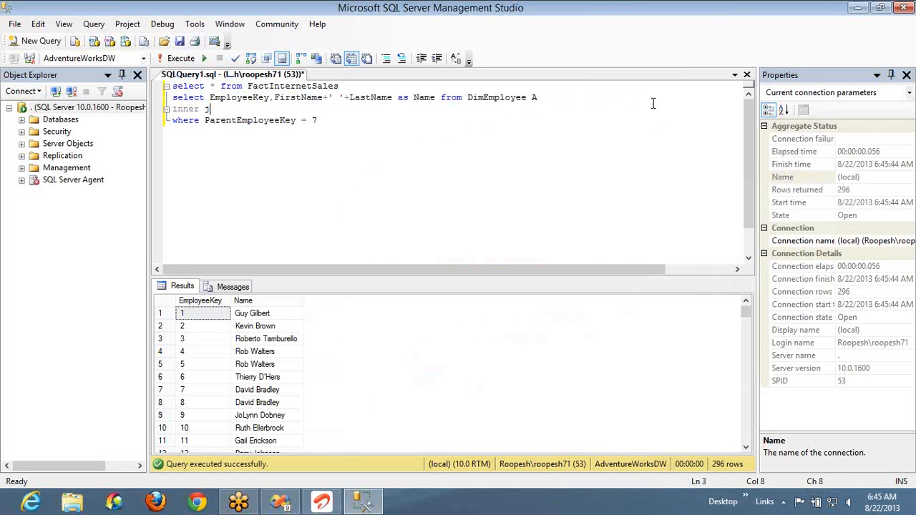
{"action": "type", "text": "oin DimEmployee B on "}
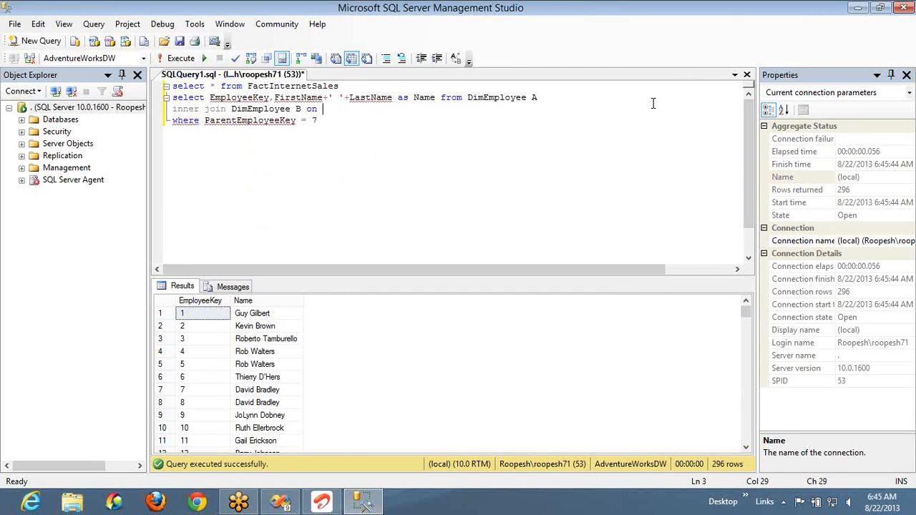
{"action": "type", "text": "A."}
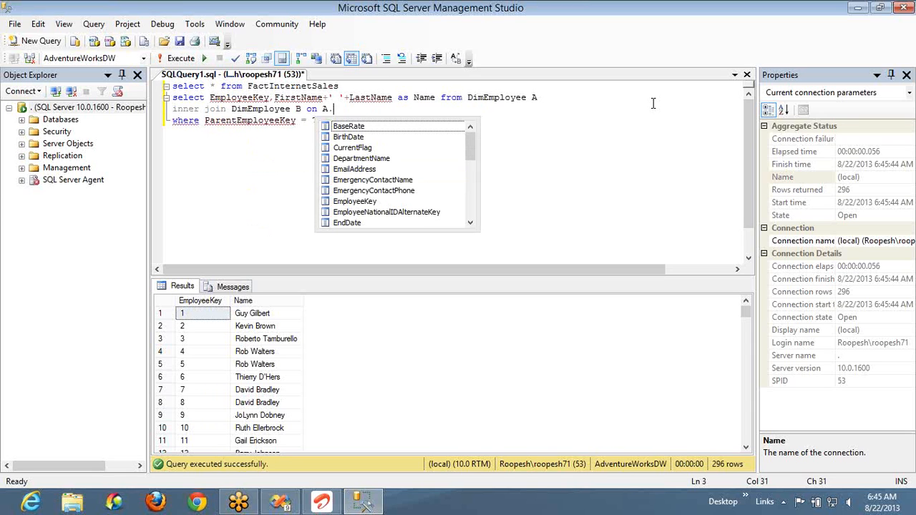
{"action": "type", "text": "Emp"}
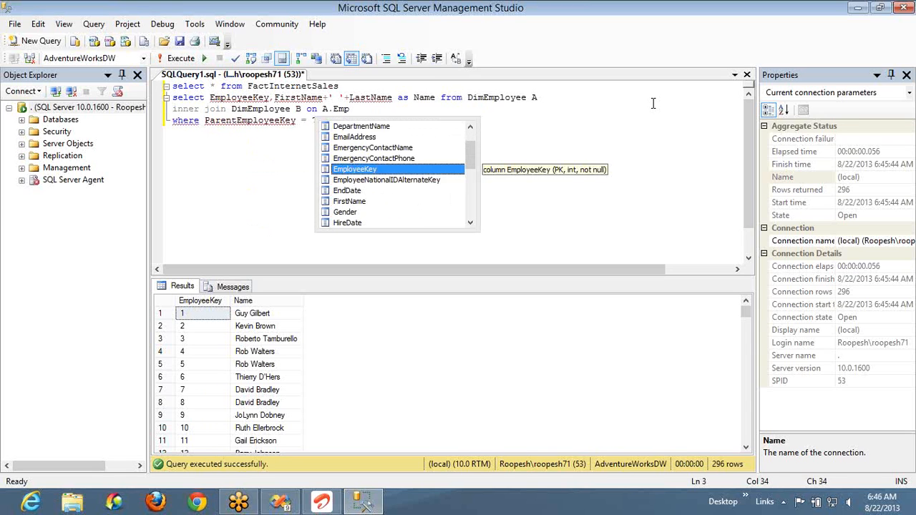
{"action": "type", "text": "loyeeKey = B.Man"}
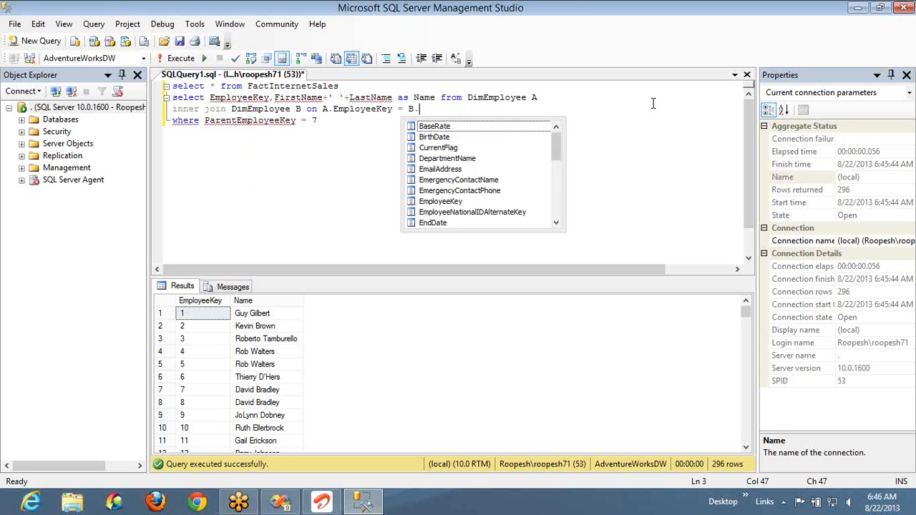
{"action": "key", "text": "BackSpace"}
{"action": "key", "text": "BackSpace"}
{"action": "key", "text": "BackSpace"}
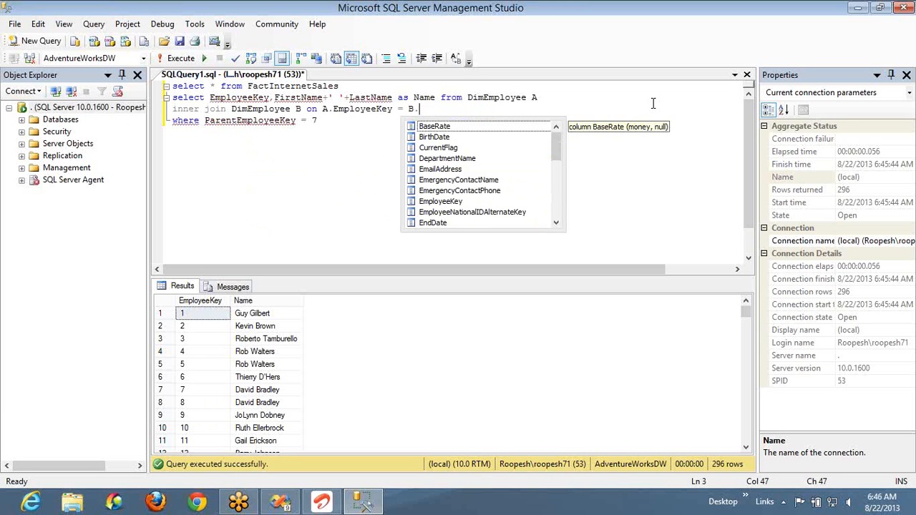
{"action": "type", "text": "Par"}
{"action": "key", "text": "Tab"}
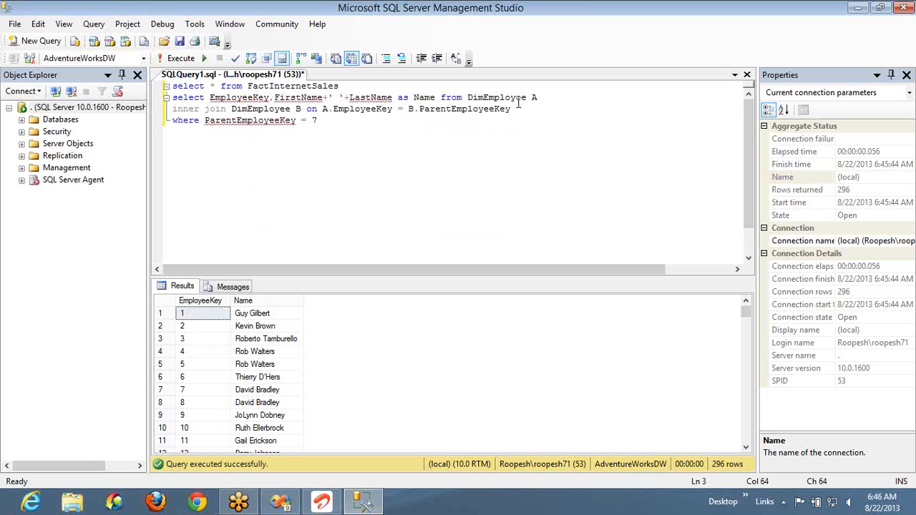
- Qualify FirstName and LastName in the select list with the alias A
{"action": "left_click", "coordinate": [272, 99]}
{"action": "type", "text": "A."}
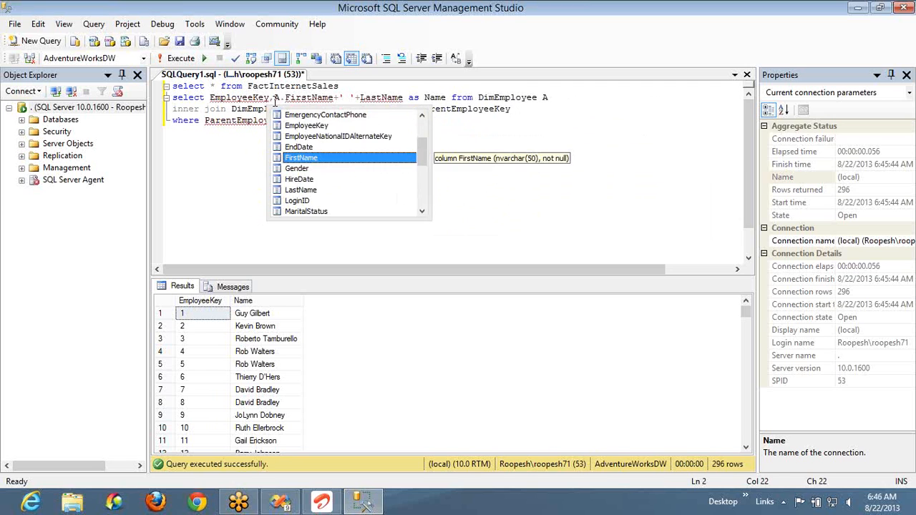
{"action": "key", "text": "Escape"}
{"action": "key", "text": "Right"}
{"action": "key", "text": "Right"}
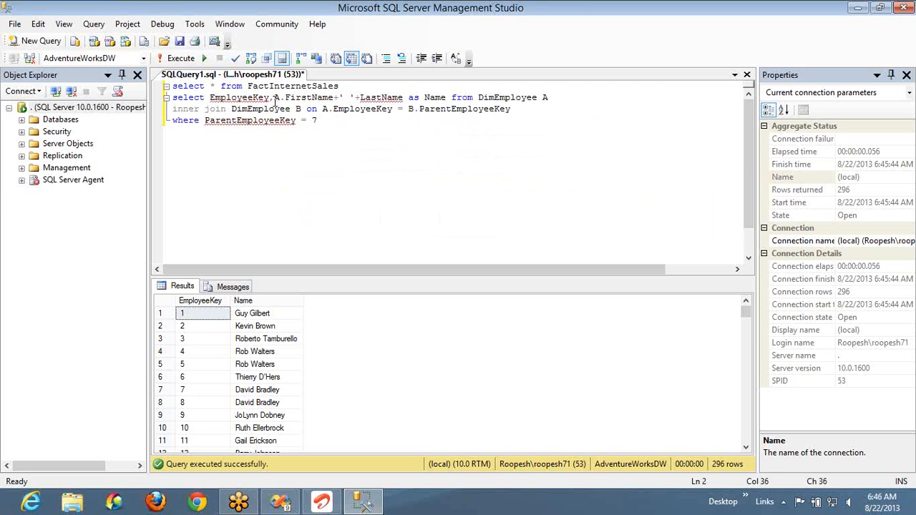
{"action": "type", "text": "A."}
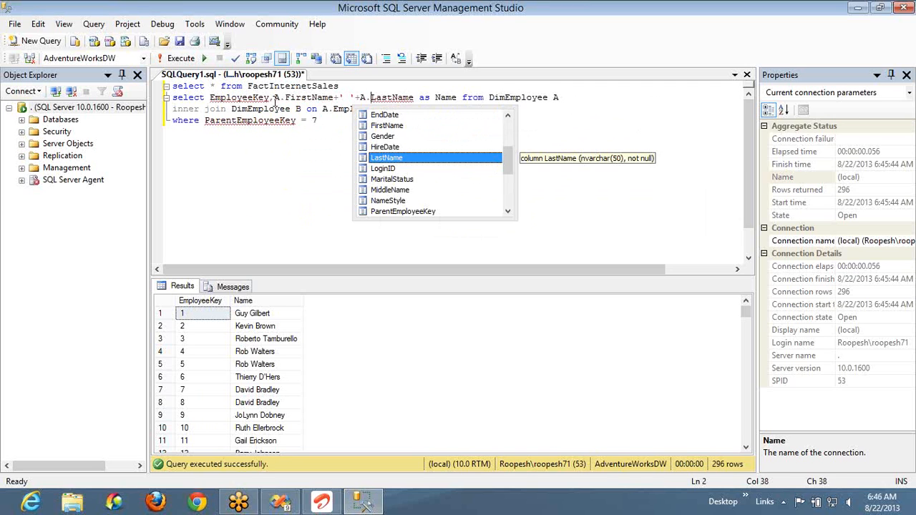
{"action": "key", "text": "Escape"}
{"action": "key", "text": "Home"}
{"action": "key", "text": "shift+End"}
{"action": "key", "text": "shift+Down"}
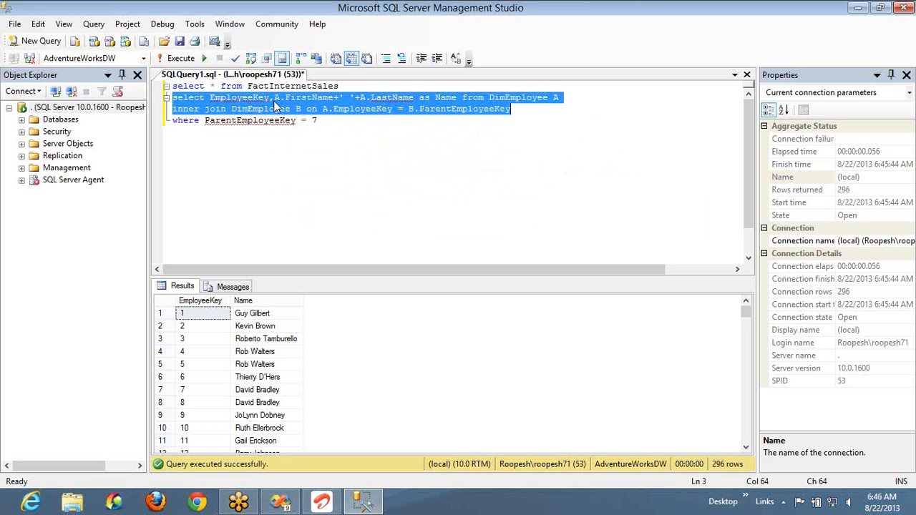
{"action": "left_click", "coordinate": [210, 98]}
{"action": "key", "text": "Up"}
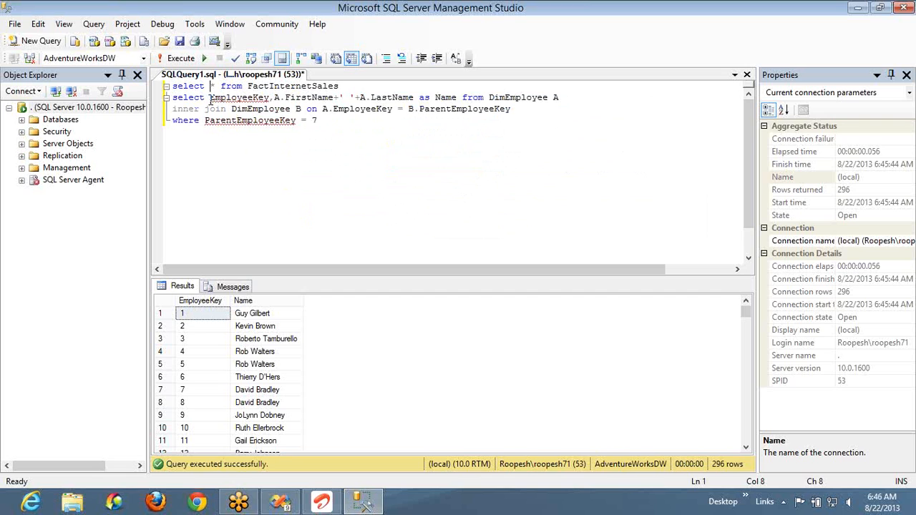
{"action": "type", "text": "A."}
- Try to execute only the joined DimEmployee query, leaving out the FactInternetSales query and the where clause
{"action": "key", "text": "Home"}
{"action": "key", "text": "shift+End"}
{"action": "key", "text": "shift+Down"}
{"action": "key", "text": "Down"}
{"action": "key", "text": "Up"}
{"action": "key", "text": "Home"}
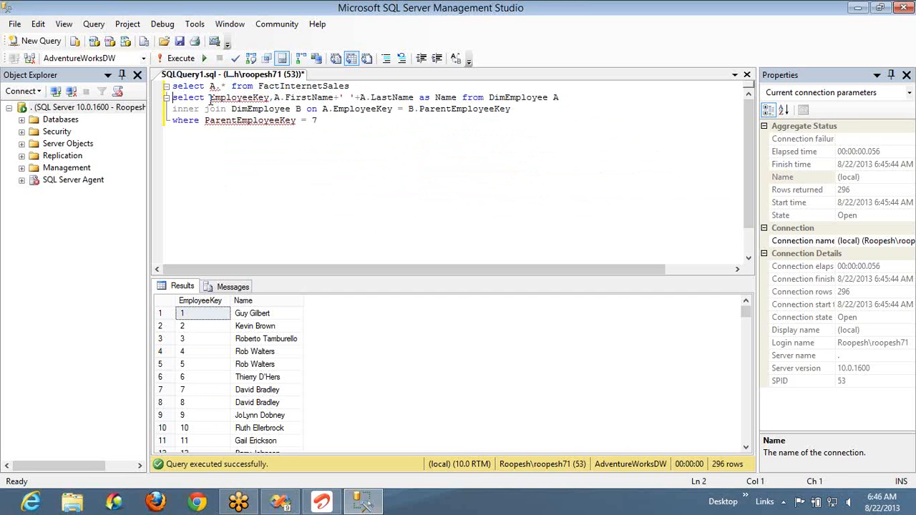
{"action": "key", "text": "shift+End"}
{"action": "key", "text": "shift+Down"}
{"action": "key", "text": "F5"}
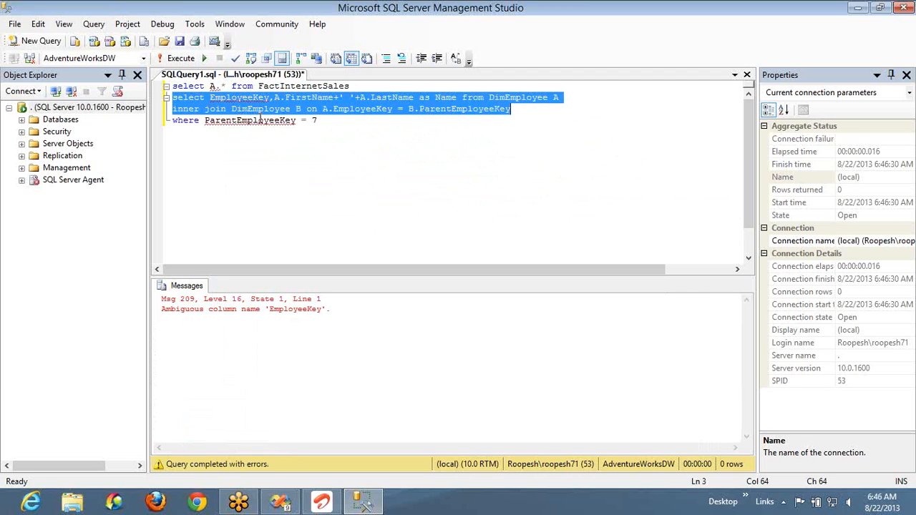
- Qualify EmployeeKey in the joined query's select list with the alias A
{"action": "left_click", "coordinate": [210, 98]}
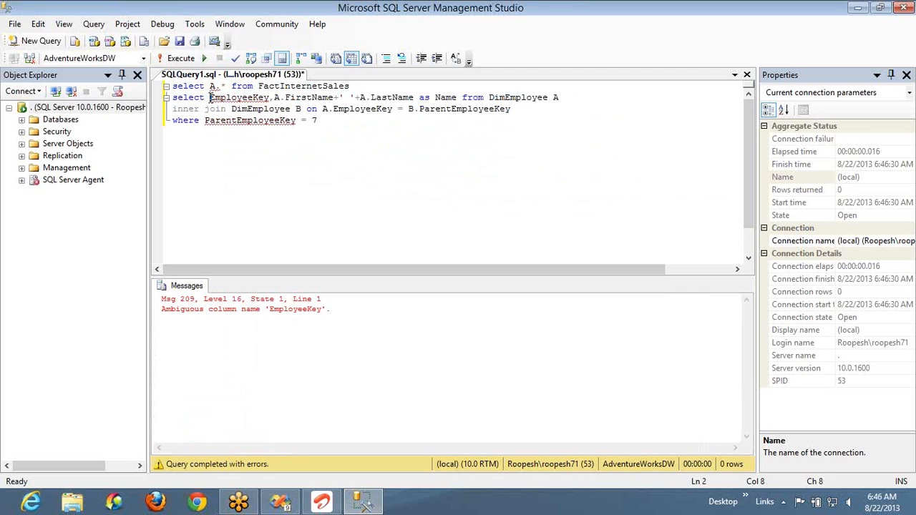
{"action": "type", "text": "A."}
{"action": "key", "text": "Up"}
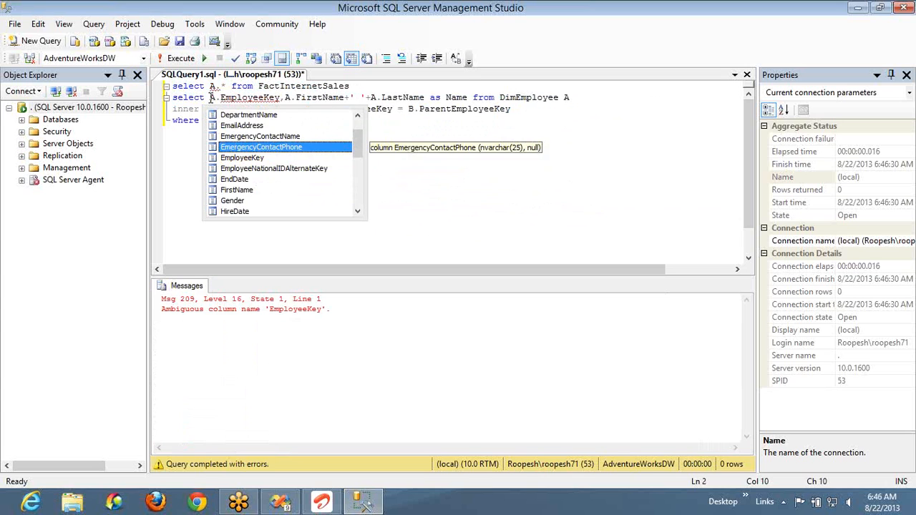
{"action": "key", "text": "Escape"}
- Delete the FactInternetSales query and the where clause, and execute the remaining joined DimEmployee query
{"action": "key", "text": "Up"}
{"action": "key", "text": "Home"}
{"action": "key", "text": "shift+End"}
{"action": "key", "text": "Delete"}
{"action": "key", "text": "Down"}
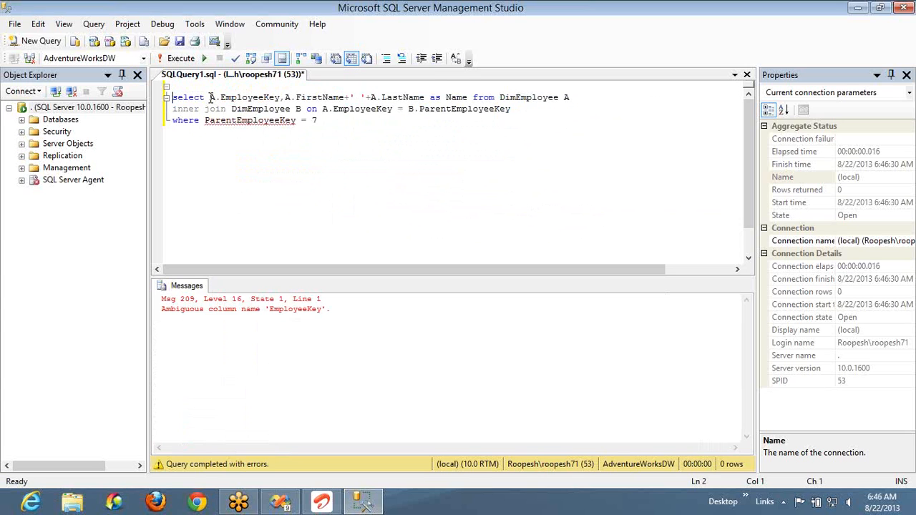
{"action": "key", "text": "shift+End"}
{"action": "key", "text": "Delete"}
{"action": "key", "text": "F5"}
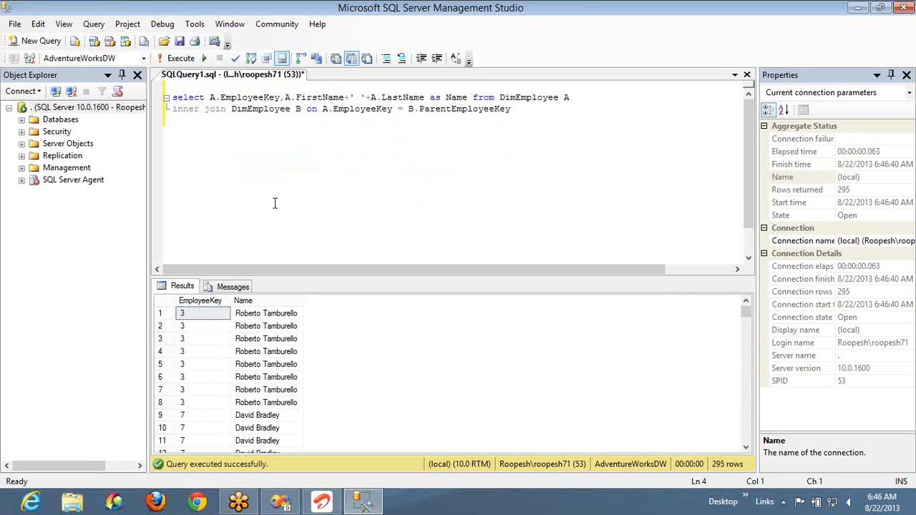
- Copy the name expression A.FirstName+' '+A.LastName into a third select column aliased ManagerName, after Name
{"action": "left_click", "coordinate": [427, 98]}
{"action": "key", "text": "ctrl+shift+Left"}
{"action": "key", "text": "ctrl+shift+Left"}
{"action": "key", "text": "ctrl+shift+Left"}
{"action": "key", "text": "ctrl+shift+Left"}
{"action": "key", "text": "ctrl+shift+Left"}
{"action": "key", "text": "ctrl+shift+Left"}
{"action": "key", "text": "ctrl+shift+Left"}
{"action": "key", "text": "ctrl+shift+Left"}
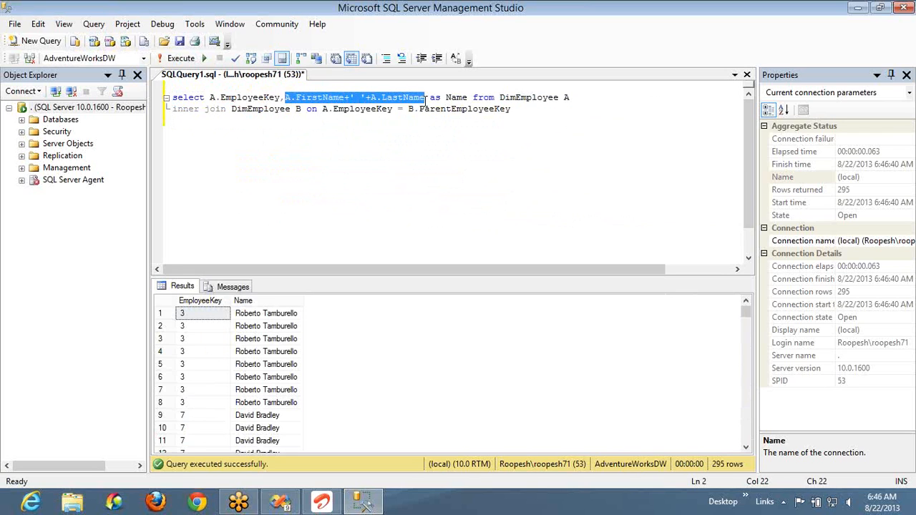
{"action": "key", "text": "End"}
{"action": "key", "text": "ctrl+Left"}
{"action": "key", "text": "ctrl+Left"}
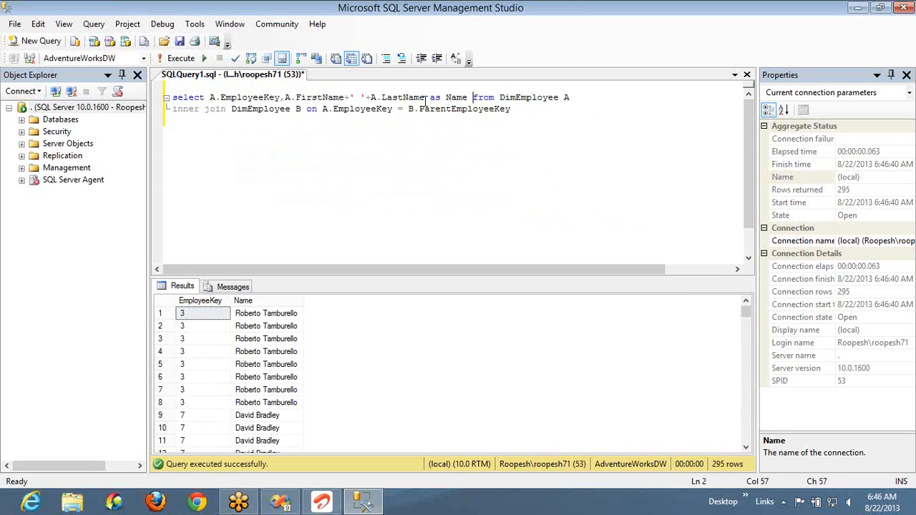
{"action": "type", "text": ","}
{"action": "type", "text": "A.FirstName+' '+A.LastName"}
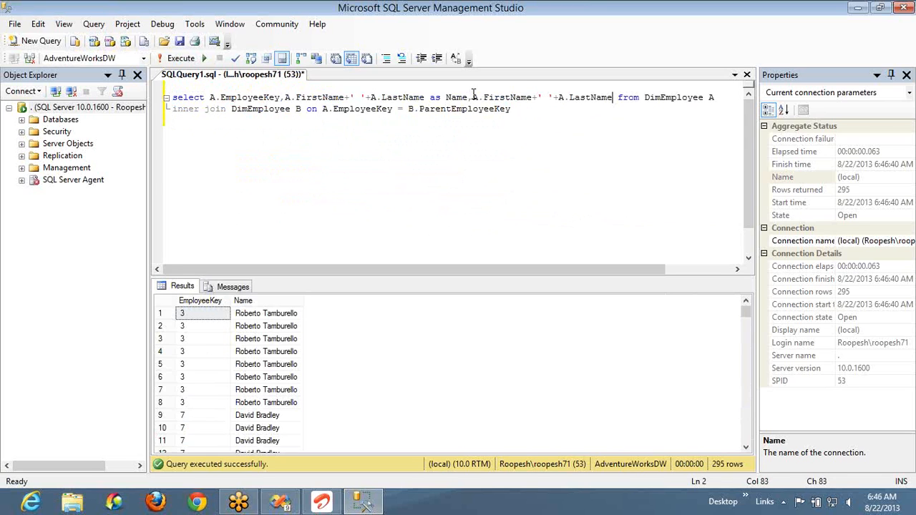
{"action": "type", "text": "as Mana"}
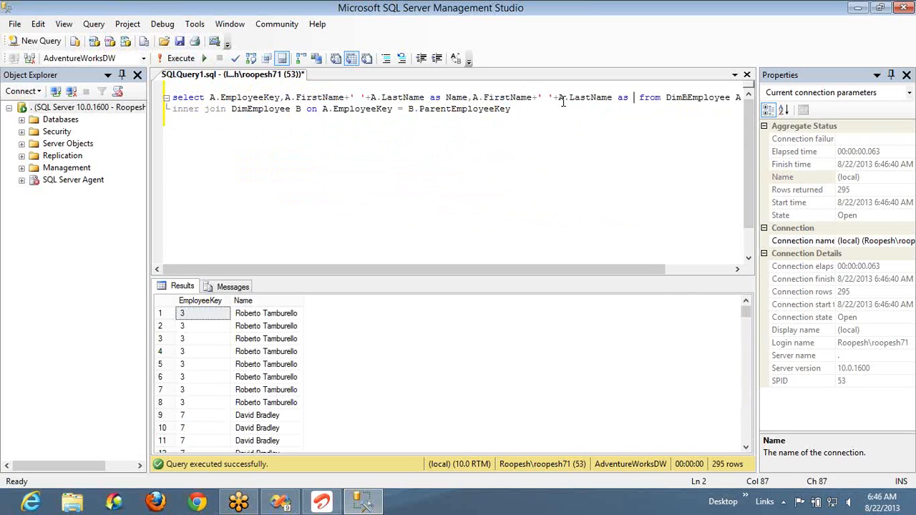
{"action": "type", "text": "gerName"}
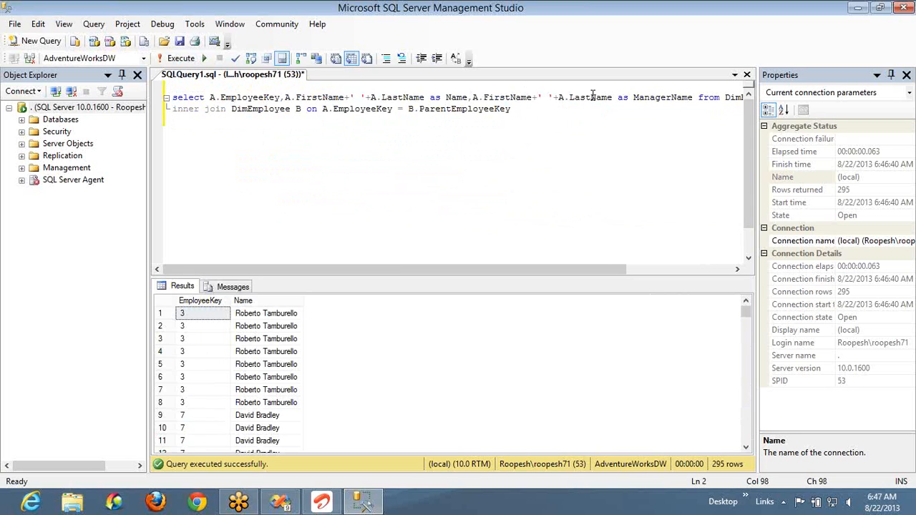
- Change the alias of FirstName and LastName in the Name column to B and execute the query
{"action": "left_click", "coordinate": [376, 98]}
{"action": "key", "text": "BackSpace"}
{"action": "type", "text": "B"}
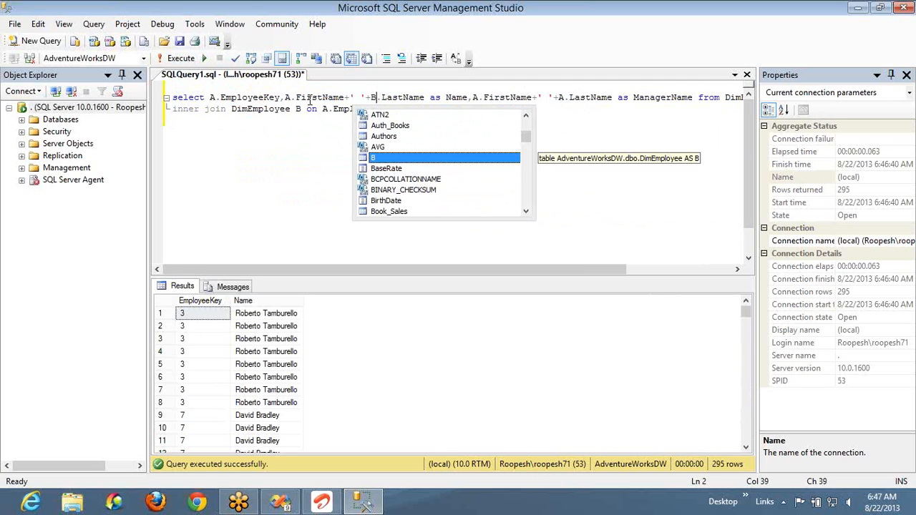
{"action": "left_click", "coordinate": [292, 97]}
{"action": "key", "text": "BackSpace"}
{"action": "type", "text": "B"}
{"action": "key", "text": "F5"}
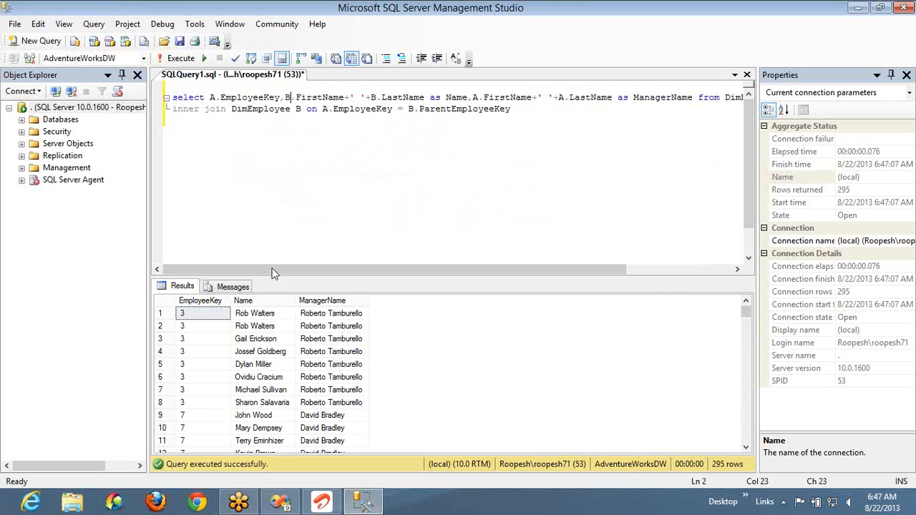
- Examine which employees fall under each manager in the results, and the EmployeeKey to ParentEmployeeKey join condition
{"action": "left_click_drag", "start_coordinate": [254, 317], "coordinate": [256, 406]}
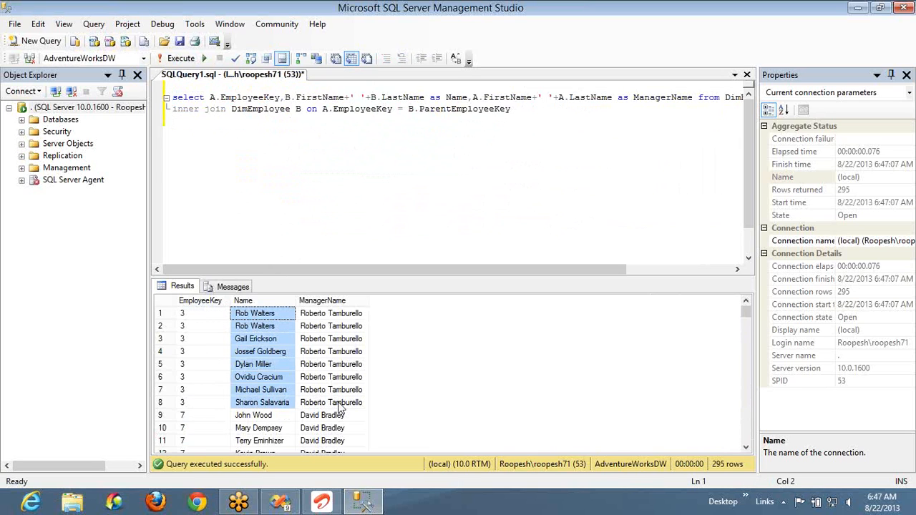
{"action": "left_click", "coordinate": [272, 420]}
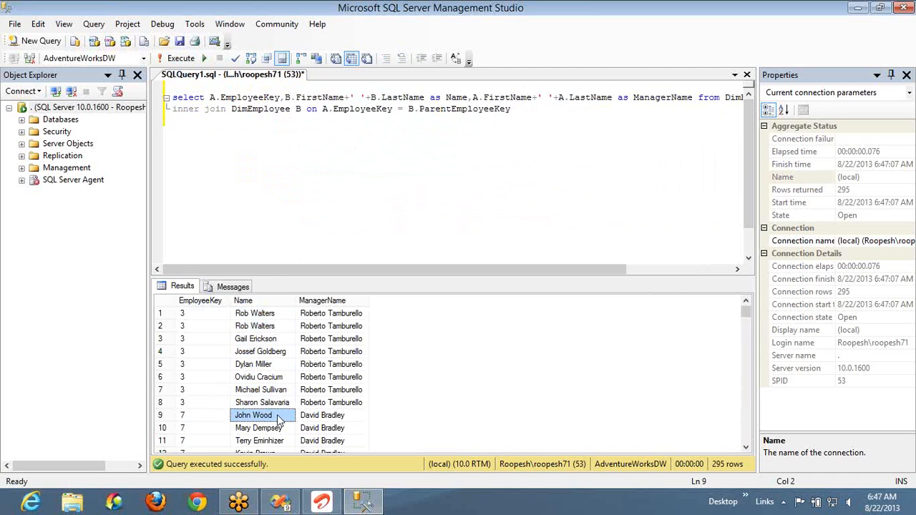
{"action": "left_click", "coordinate": [315, 421]}
{"action": "left_click_drag", "start_coordinate": [275, 415], "coordinate": [267, 440]}
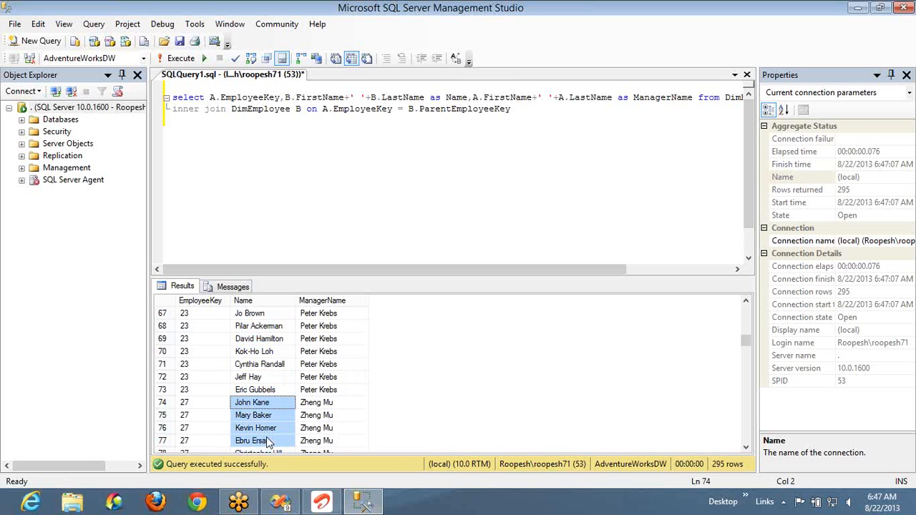
{"action": "left_click", "coordinate": [247, 109]}
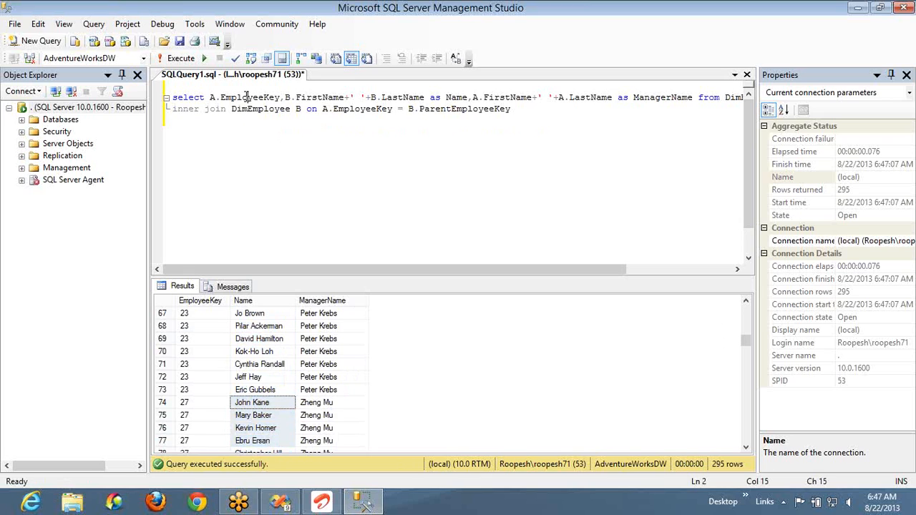
{"action": "double_click", "coordinate": [278, 109]}
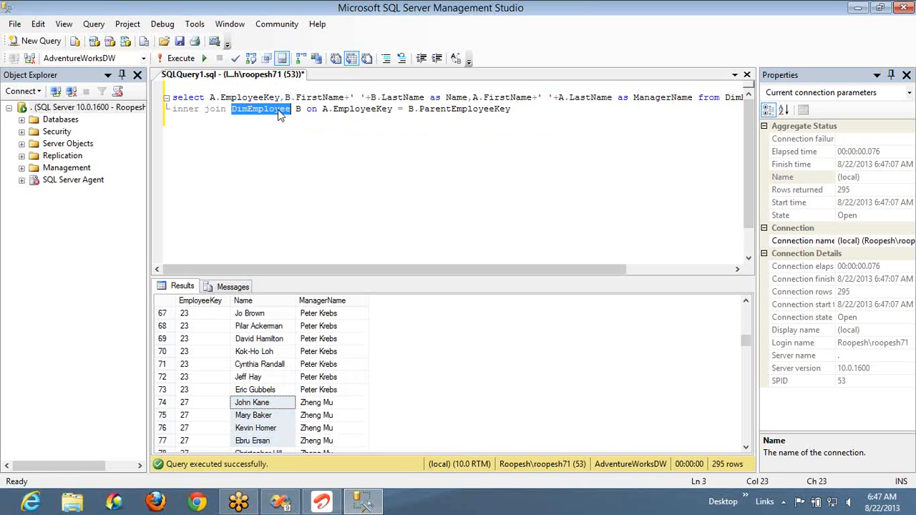
{"action": "left_click", "coordinate": [360, 109]}
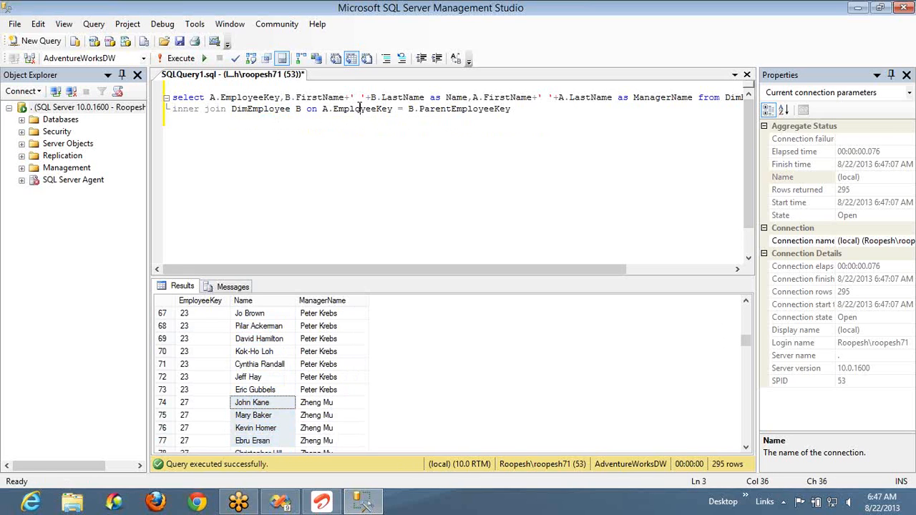
{"action": "double_click", "coordinate": [359, 109]}
{"action": "left_click", "coordinate": [453, 109]}
{"action": "double_click", "coordinate": [453, 109]}
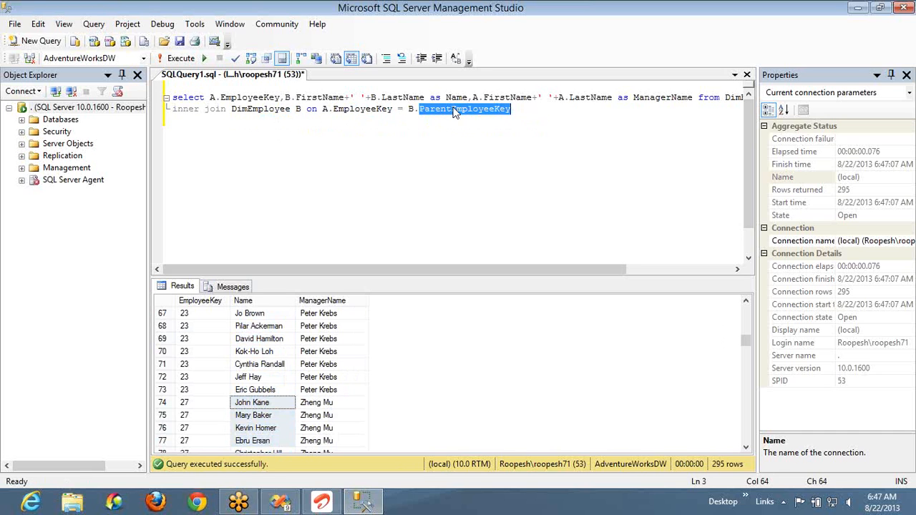
- Switch to Visual Studio, set the ParentEmployeeKey row group's recursive parent to [EmployeeKey], and preview the report
{"action": "key", "text": "alt+Tab"}
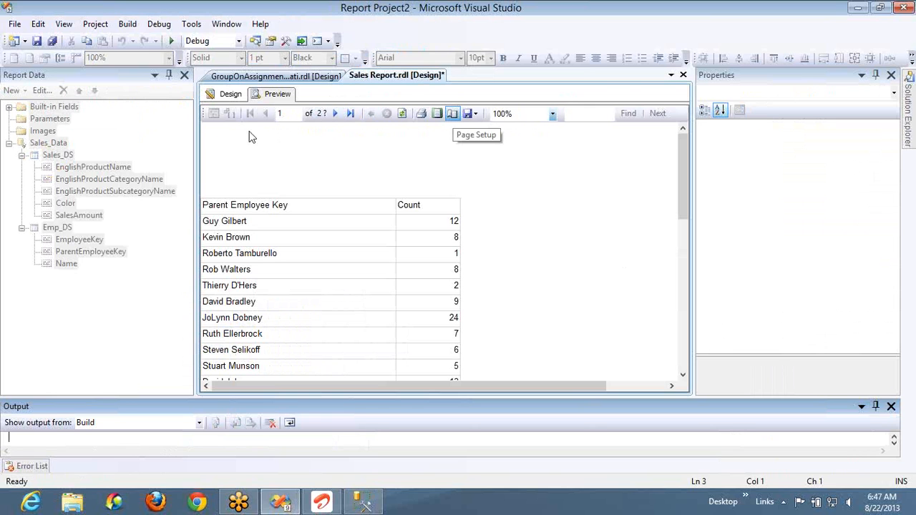
{"action": "left_click", "coordinate": [230, 96]}
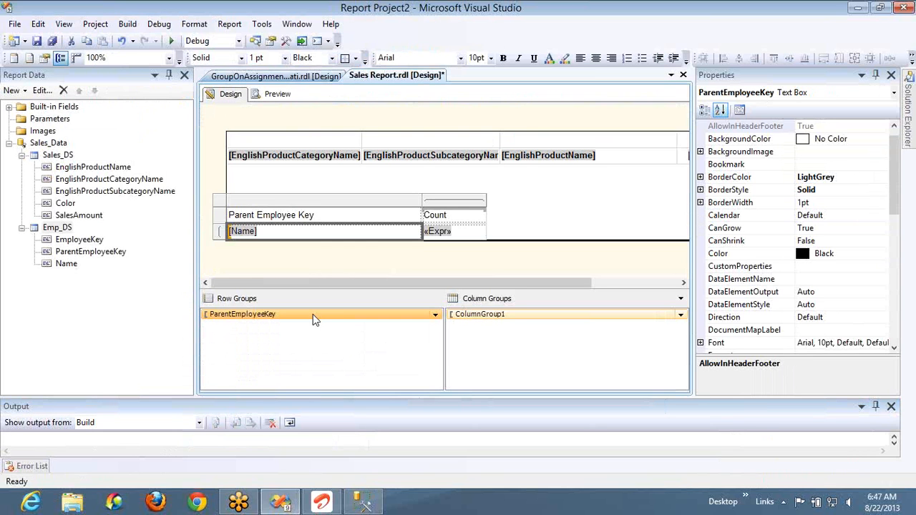
{"action": "double_click", "coordinate": [315, 320]}
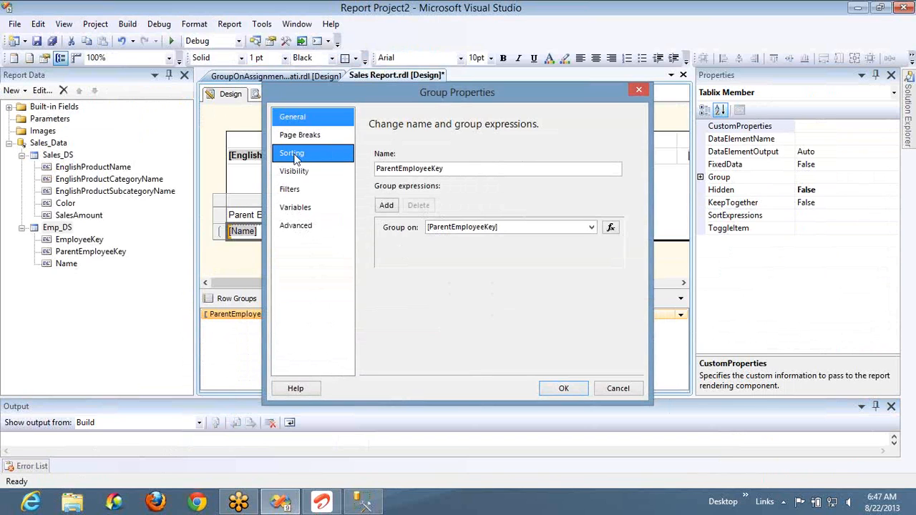
{"action": "left_click", "coordinate": [303, 234]}
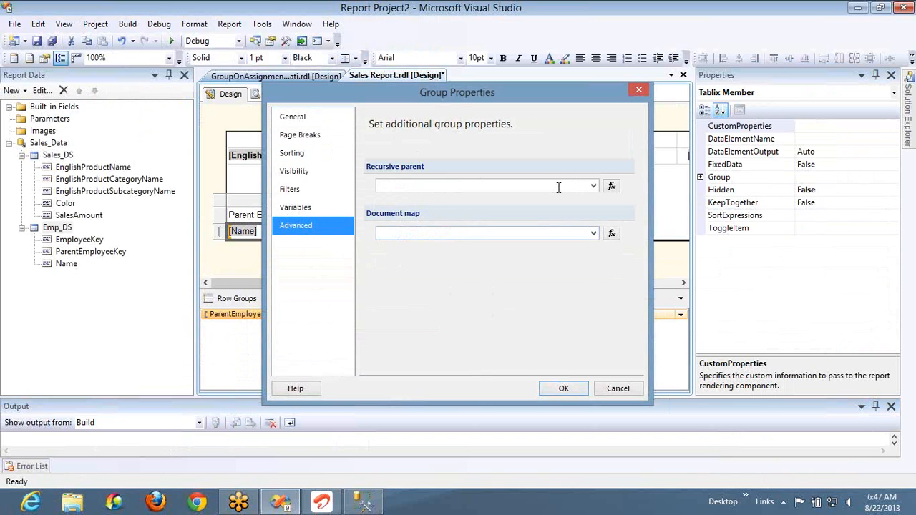
{"action": "left_click", "coordinate": [593, 187]}
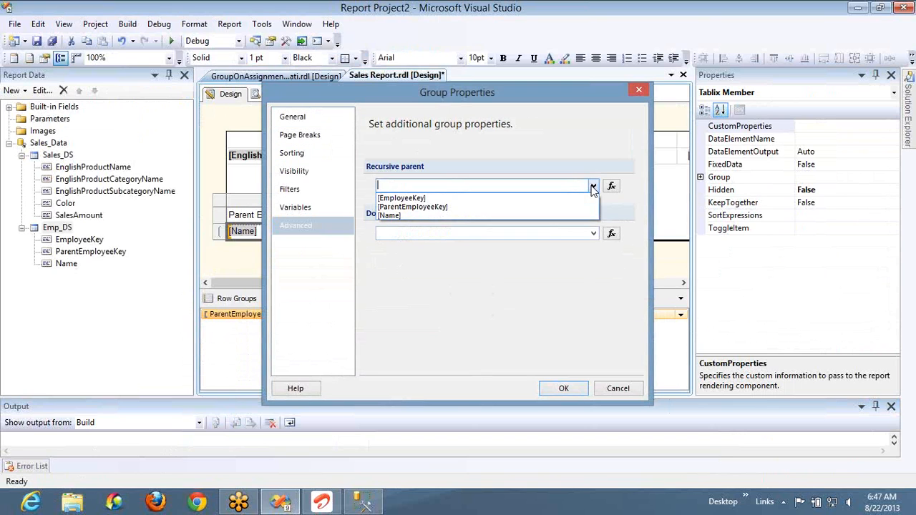
{"action": "left_click", "coordinate": [556, 198]}
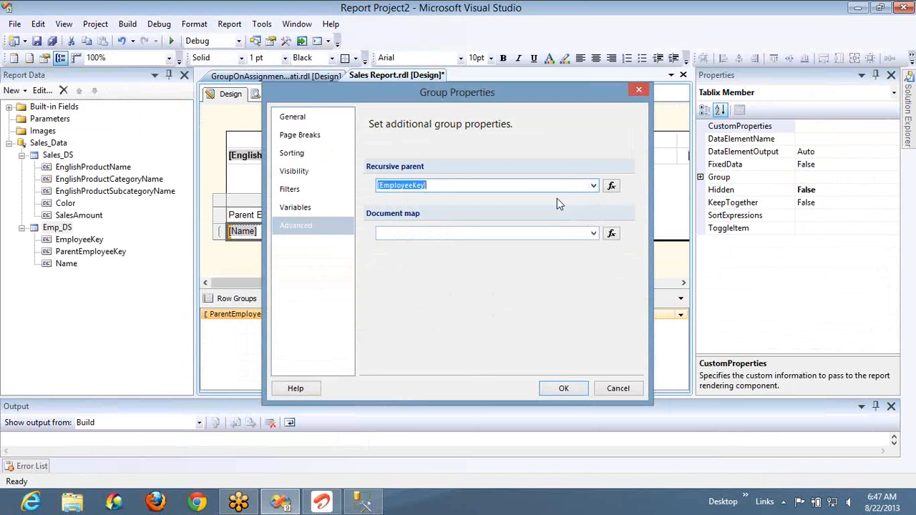
{"action": "left_click", "coordinate": [563, 389]}
{"action": "left_click", "coordinate": [278, 95]}
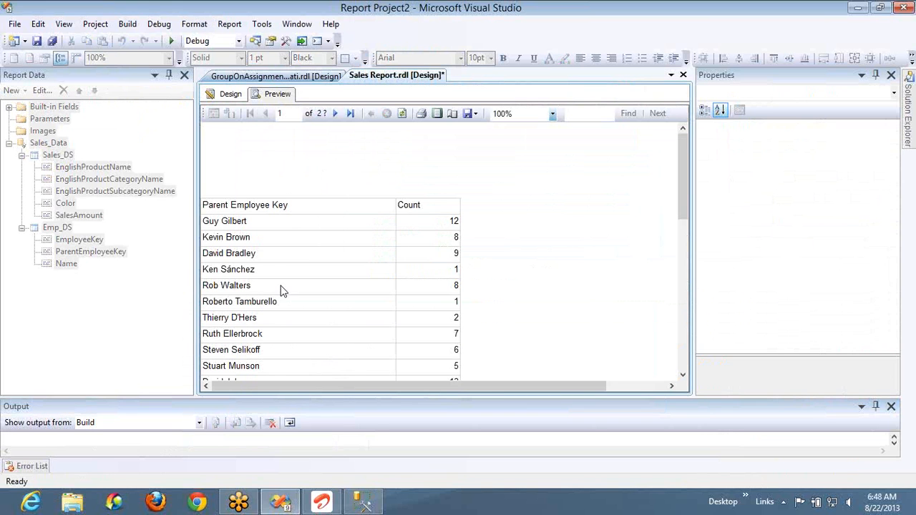
- Switch to SQL Server Management Studio and look through the query results from the first row for employees and their managers
{"action": "key", "text": "alt+Tab"}
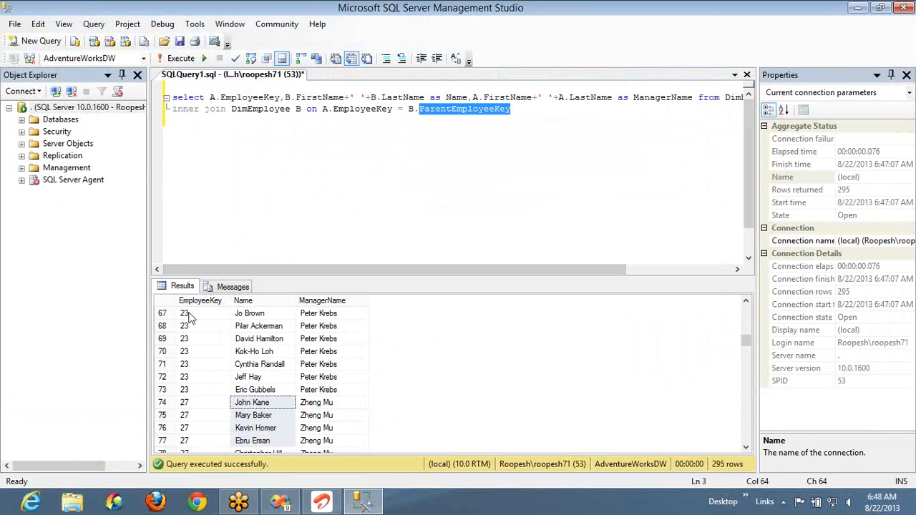
{"action": "left_click", "coordinate": [321, 325]}
{"action": "key", "text": "ctrl+Home"}
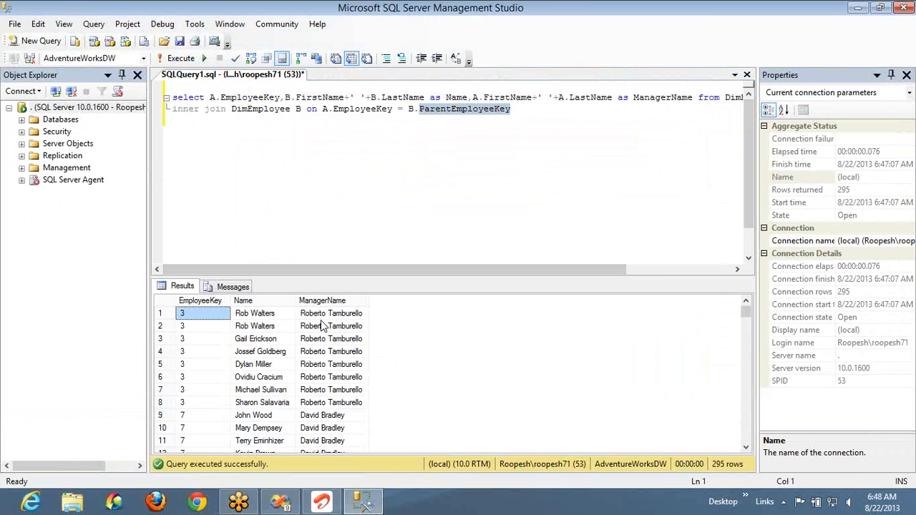
{"action": "key", "text": "Down"}
{"action": "key", "text": "Down"}
{"action": "key", "text": "Down"}
{"action": "key", "text": "Down"}
{"action": "key", "text": "Down"}
{"action": "key", "text": "Down"}
{"action": "key", "text": "Down"}
{"action": "key", "text": "Down"}
{"action": "key", "text": "Down"}
{"action": "key", "text": "Down"}
{"action": "key", "text": "Down"}
{"action": "key", "text": "Down"}
{"action": "key", "text": "Down"}
{"action": "key", "text": "Down"}
{"action": "key", "text": "Down"}
{"action": "key", "text": "Down"}
{"action": "key", "text": "Down"}
{"action": "key", "text": "Down"}
{"action": "key", "text": "Down"}
{"action": "key", "text": "Down"}
{"action": "key", "text": "Down"}
{"action": "key", "text": "Down"}
{"action": "key", "text": "Down"}
{"action": "key", "text": "Down"}
{"action": "key", "text": "Down"}
{"action": "key", "text": "Down"}
{"action": "key", "text": "Down"}
{"action": "key", "text": "Down"}
{"action": "key", "text": "Down"}
{"action": "key", "text": "Down"}
{"action": "key", "text": "Down"}
{"action": "key", "text": "Down"}
{"action": "key", "text": "Down"}
{"action": "key", "text": "Down"}
{"action": "key", "text": "Down"}
{"action": "key", "text": "Down"}
{"action": "key", "text": "Down"}
{"action": "key", "text": "Down"}
{"action": "key", "text": "Down"}
{"action": "key", "text": "Down"}
{"action": "key", "text": "Down"}
{"action": "key", "text": "Down"}
{"action": "key", "text": "Down"}
{"action": "key", "text": "Down"}
{"action": "key", "text": "Down"}
{"action": "key", "text": "Down"}
{"action": "key", "text": "Down"}
{"action": "key", "text": "Down"}
{"action": "key", "text": "Down"}
{"action": "key", "text": "Down"}
{"action": "key", "text": "Down"}
{"action": "key", "text": "Down"}
{"action": "key", "text": "Down"}
{"action": "key", "text": "Down"}
{"action": "key", "text": "Down"}
{"action": "key", "text": "Down"}
{"action": "key", "text": "Down"}
{"action": "key", "text": "Down"}
{"action": "key", "text": "Down"}
{"action": "key", "text": "Down"}
{"action": "key", "text": "Down"}
{"action": "key", "text": "Down"}
{"action": "key", "text": "Down"}
{"action": "key", "text": "Down"}
{"action": "key", "text": "Down"}
{"action": "key", "text": "Down"}
{"action": "key", "text": "Down"}
{"action": "key", "text": "Down"}
{"action": "key", "text": "Down"}
{"action": "key", "text": "Down"}
{"action": "key", "text": "Down"}
{"action": "key", "text": "Down"}
{"action": "key", "text": "Down"}
{"action": "key", "text": "Down"}
{"action": "key", "text": "Down"}
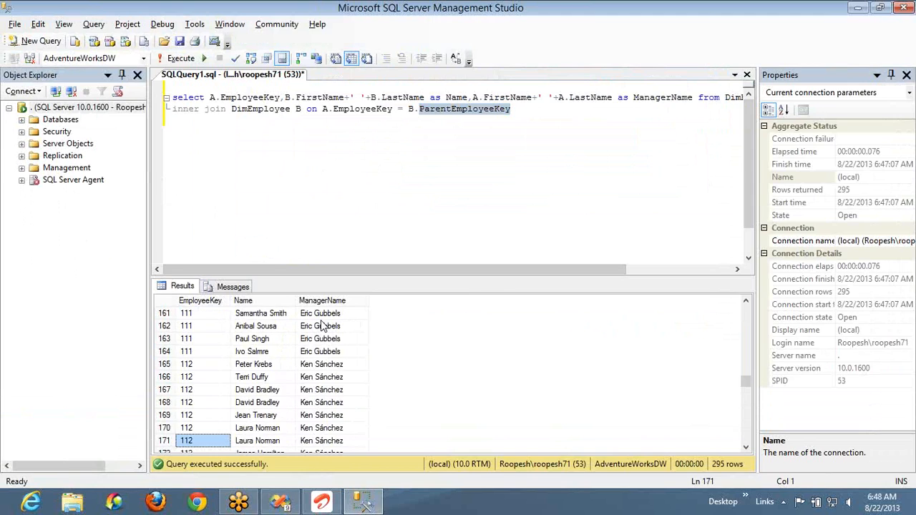
- Switch back to Visual Studio and select the [Name] text box in the Sales Report design
{"action": "key", "text": "alt+Tab"}
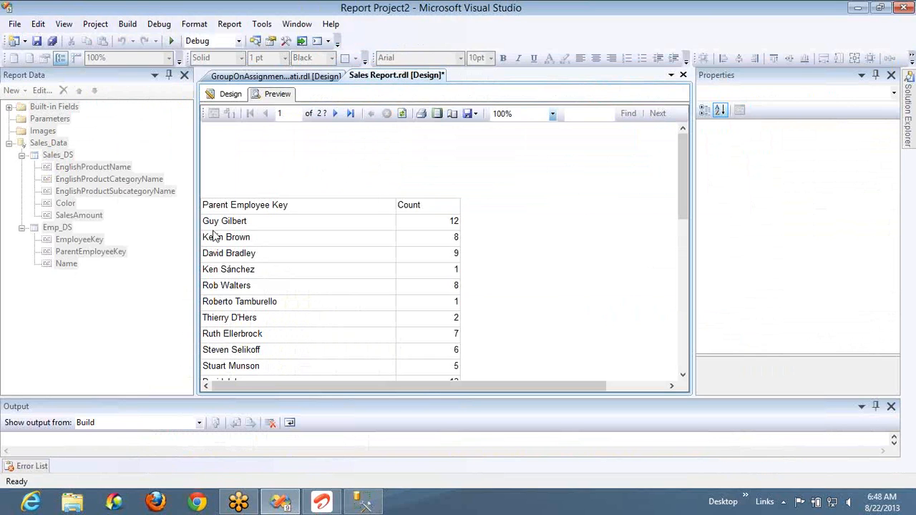
{"action": "left_click", "coordinate": [230, 94]}
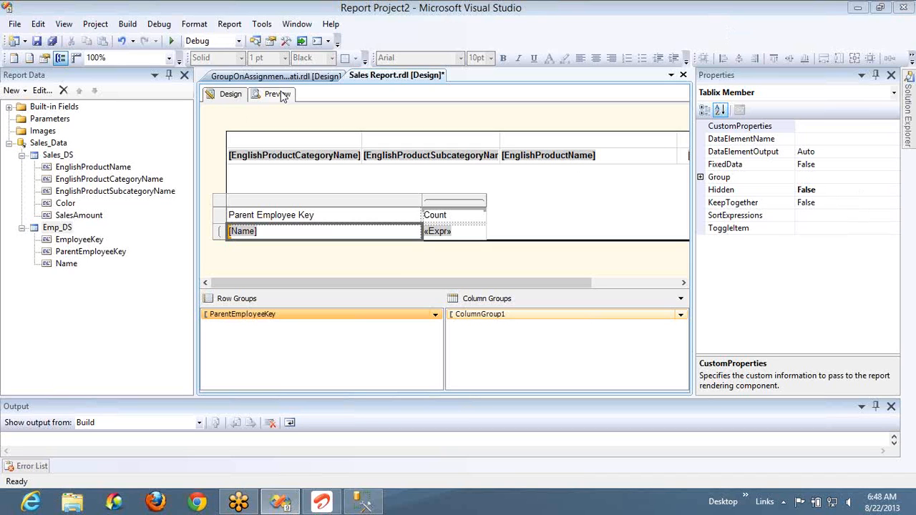
{"action": "left_click", "coordinate": [402, 259]}
{"action": "left_click", "coordinate": [393, 232]}
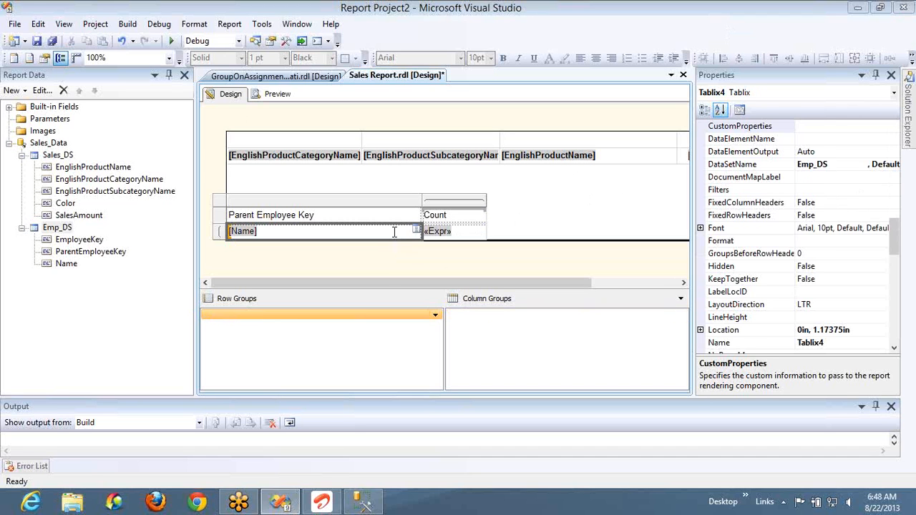
- Set the [Name] text box's left padding to the expression =2+LEvel()*2+"pt" and preview the report before returning to the design
{"action": "left_click", "coordinate": [899, 318]}
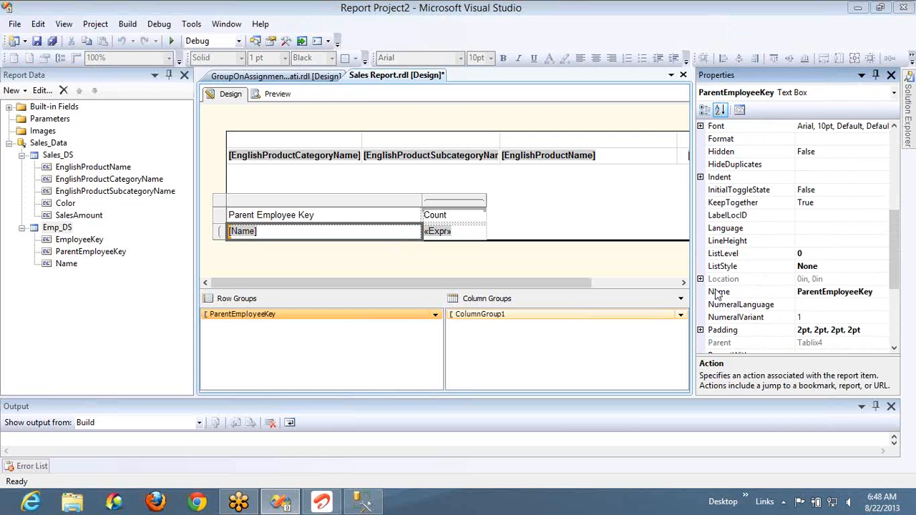
{"action": "left_click", "coordinate": [700, 331]}
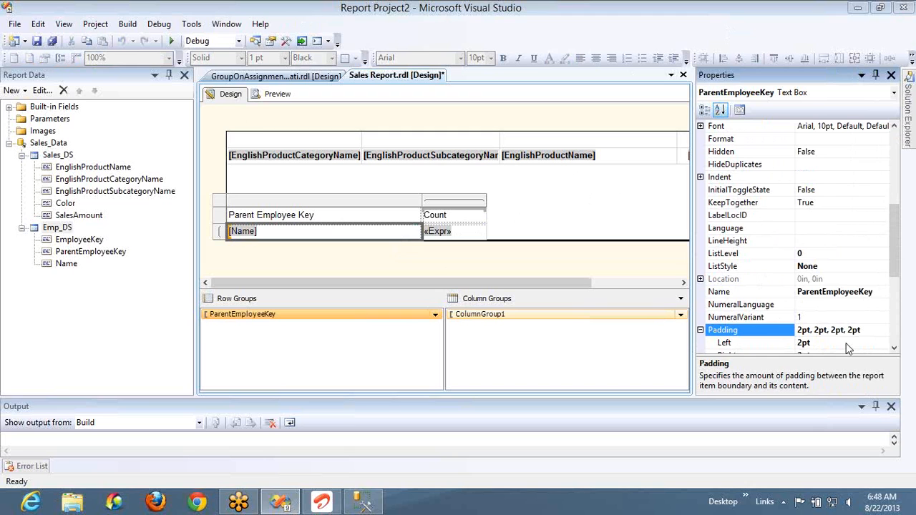
{"action": "left_click", "coordinate": [884, 345]}
{"action": "left_click", "coordinate": [883, 344]}
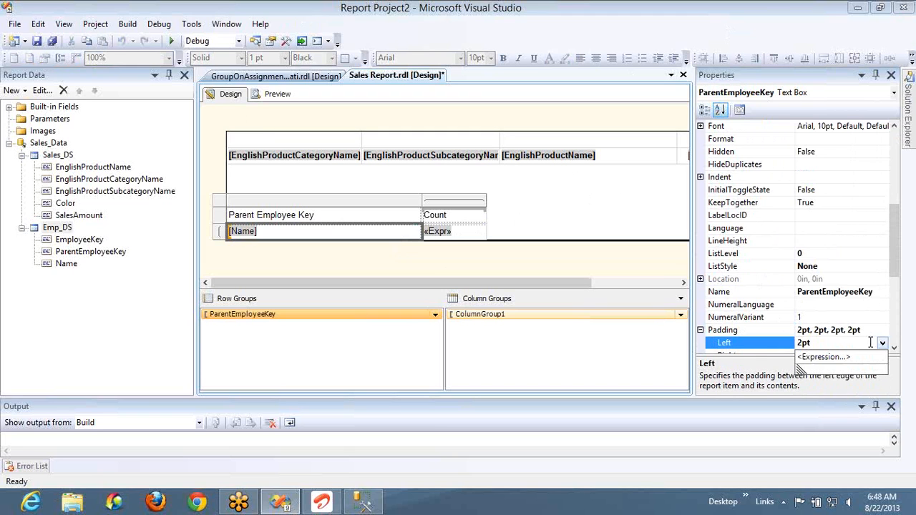
{"action": "left_click", "coordinate": [826, 357]}
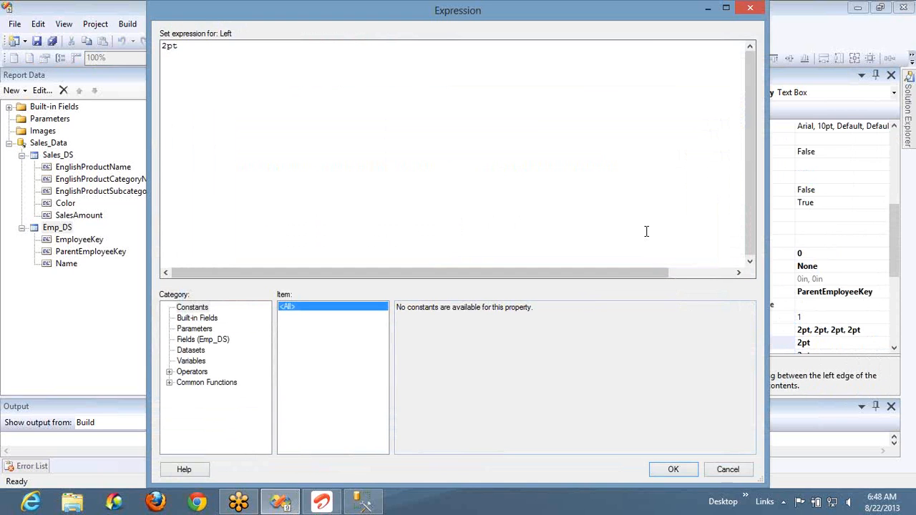
{"action": "key", "text": "BackSpace"}
{"action": "key", "text": "BackSpace"}
{"action": "key", "text": "BackSpace"}
{"action": "type", "text": "=2+LEvel("}
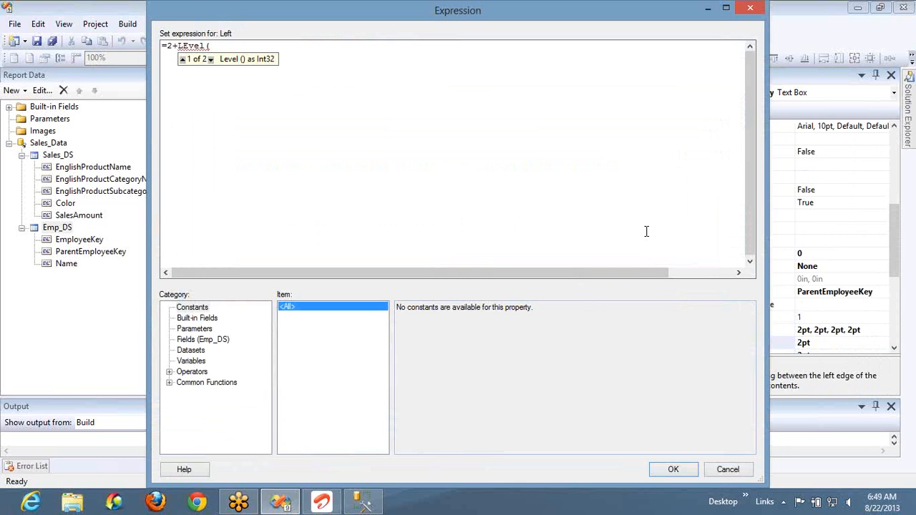
{"action": "type", "text": ")*2+"}
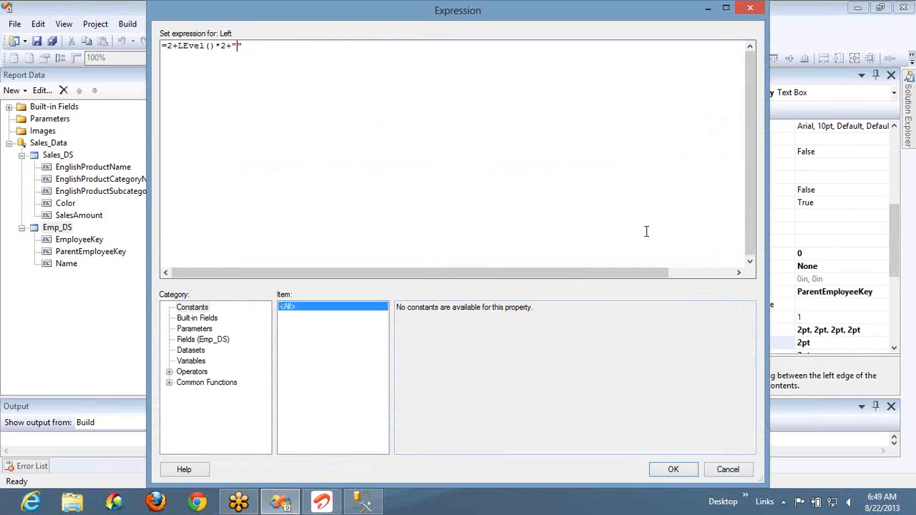
{"action": "type", "text": "\"pt"}
{"action": "left_click", "coordinate": [671, 469]}
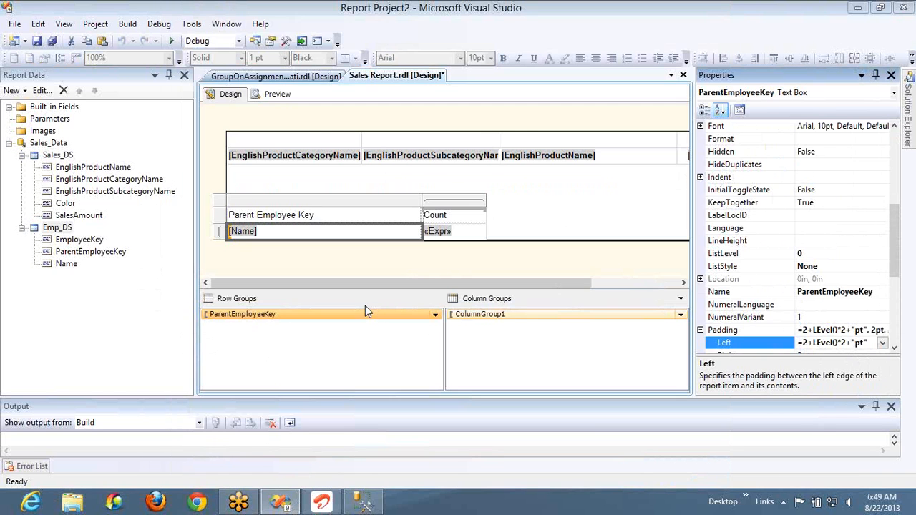
{"action": "left_click", "coordinate": [278, 95]}
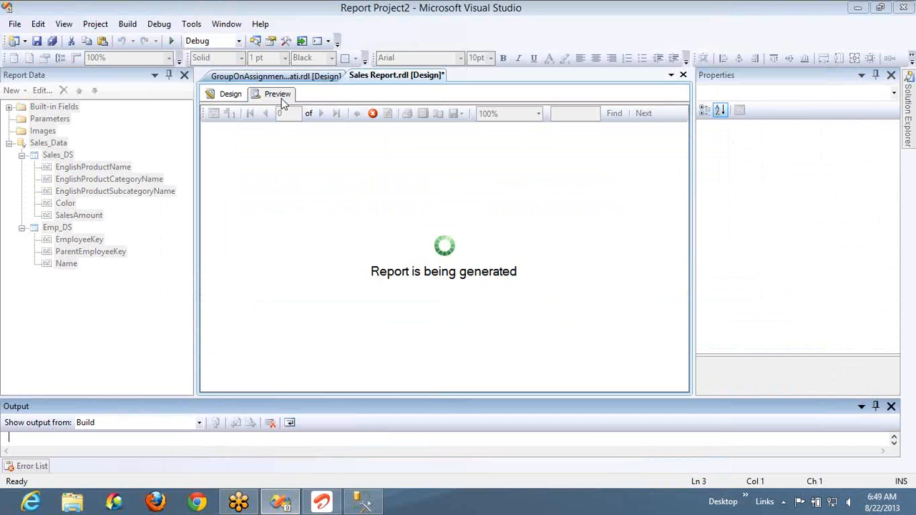
{"action": "left_click", "coordinate": [226, 95]}
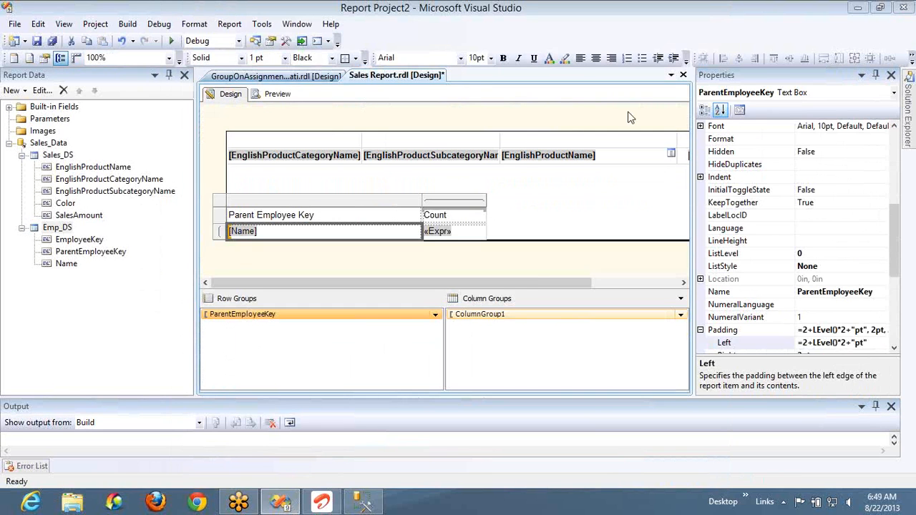
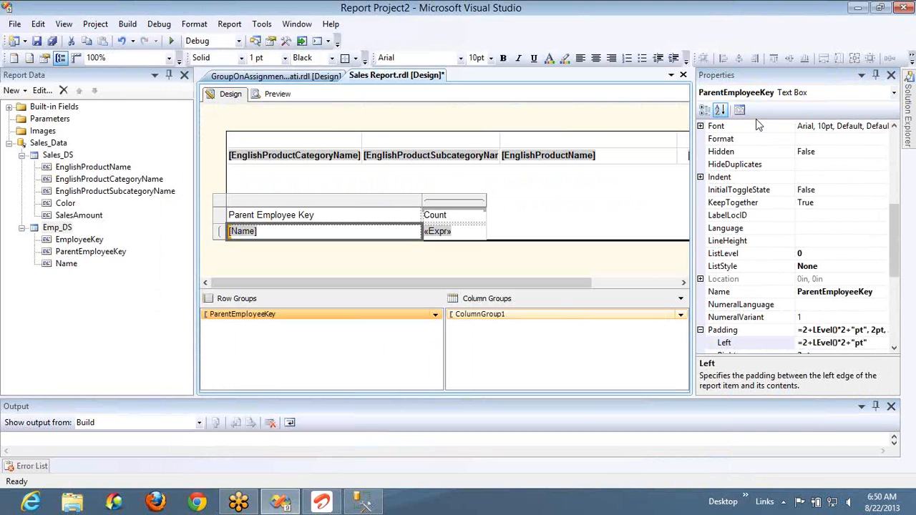
- Switch to SQL Server Management Studio, add the query select * from DimEmployee below the self-join, and run only that query
{"action": "key", "text": "alt+Tab"}
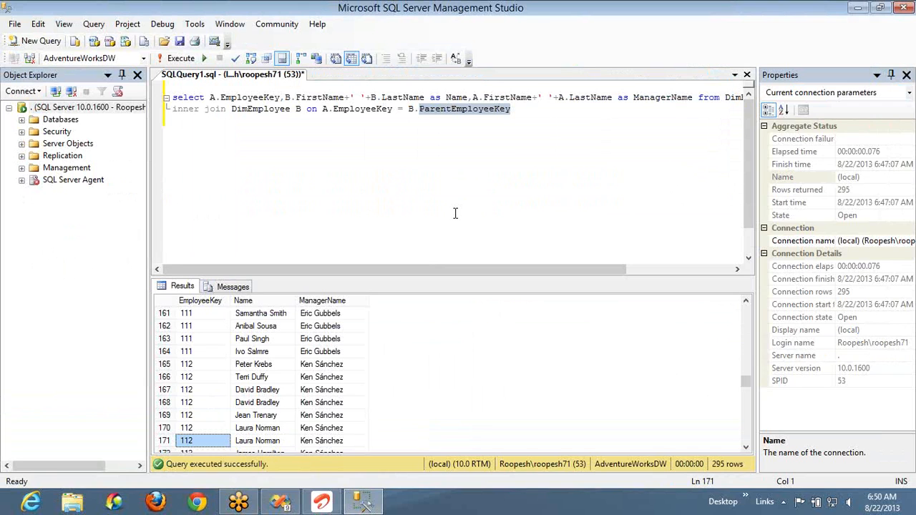
{"action": "left_click", "coordinate": [494, 100]}
{"action": "key", "text": "Down"}
{"action": "key", "text": "Down"}
{"action": "key", "text": "Return"}
{"action": "key", "text": "Return"}
{"action": "type", "text": "sele"}
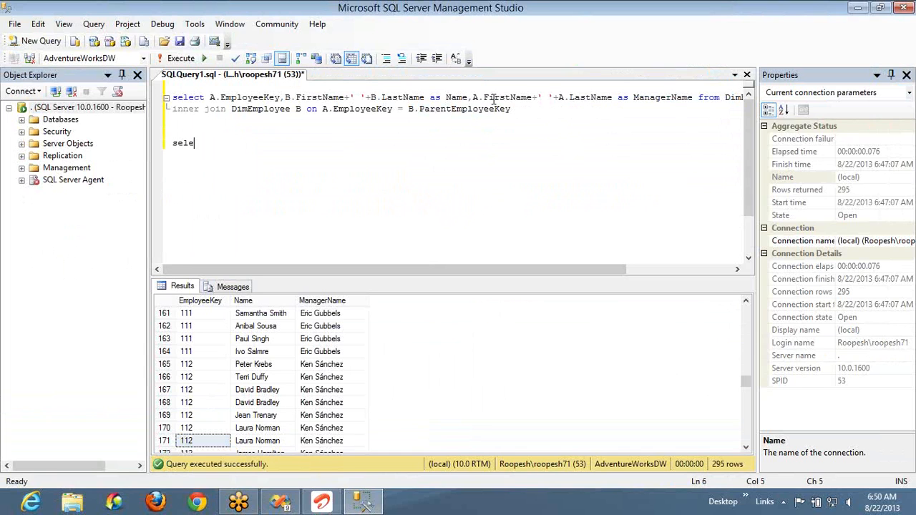
{"action": "type", "text": "ct * from dimem"}
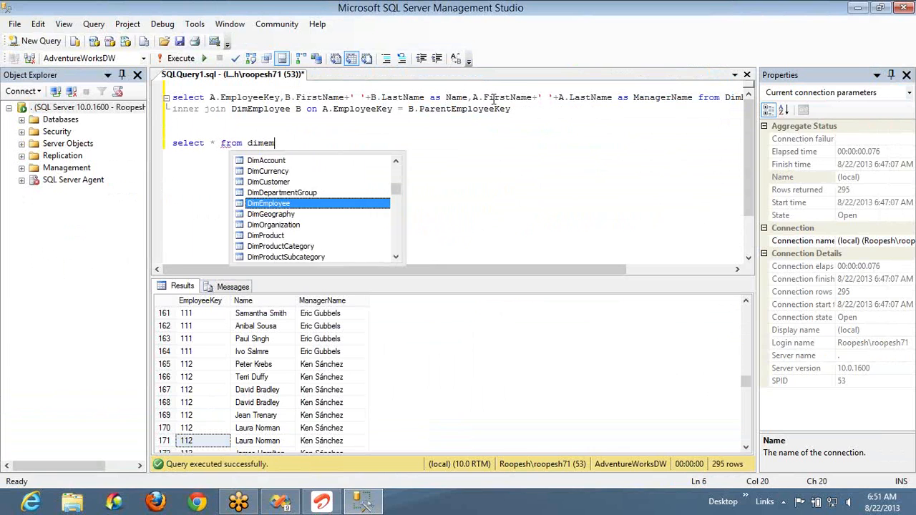
{"action": "key", "text": "Tab"}
{"action": "key", "text": "shift+Home"}
{"action": "key", "text": "F5"}
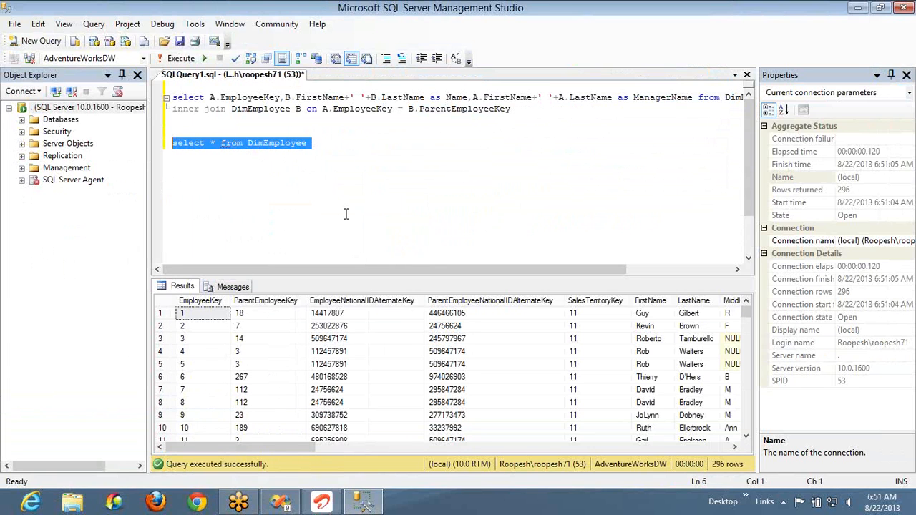
- Examine the first DimEmployee result row, from its EmployeeKey to the employee's name and ParentEmployeeKey
{"action": "left_click", "coordinate": [200, 314]}
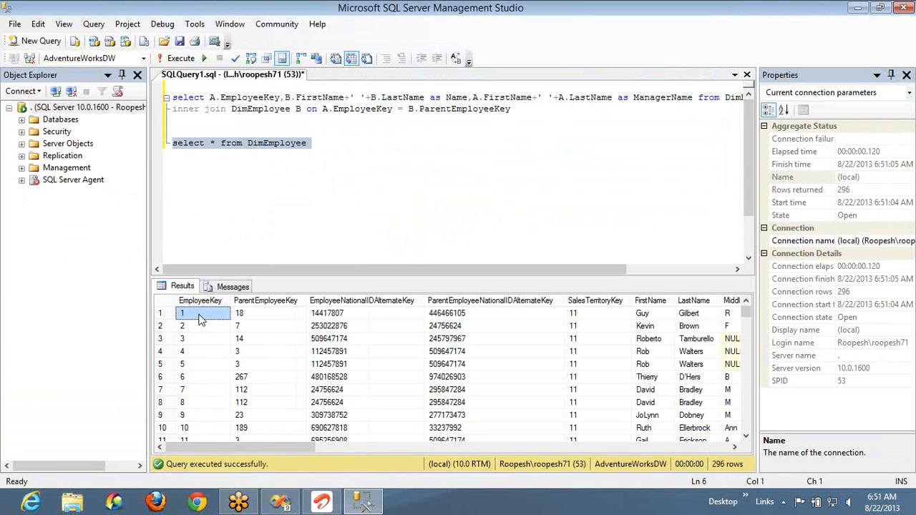
{"action": "left_click_drag", "start_coordinate": [315, 316], "coordinate": [703, 326]}
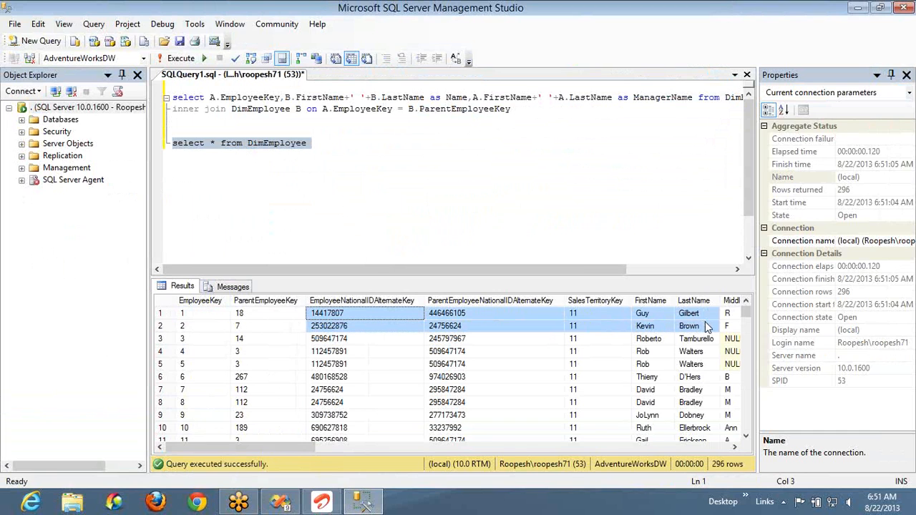
{"action": "left_click", "coordinate": [251, 315]}
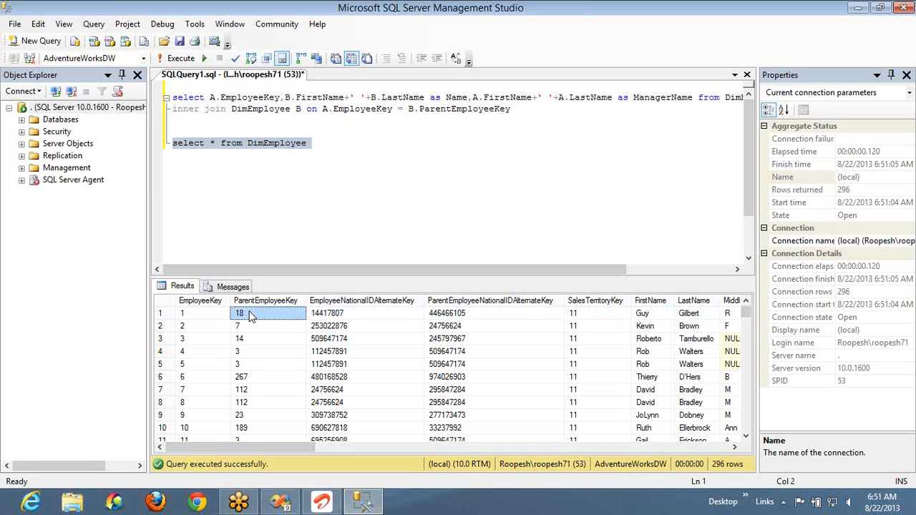
- Trace the first row's parent key to the record with EmployeeKey 18, check its name and title, and select the self-join query
{"action": "left_click", "coordinate": [195, 394]}
{"action": "key", "text": "Down"}
{"action": "key", "text": "Down"}
{"action": "key", "text": "Down"}
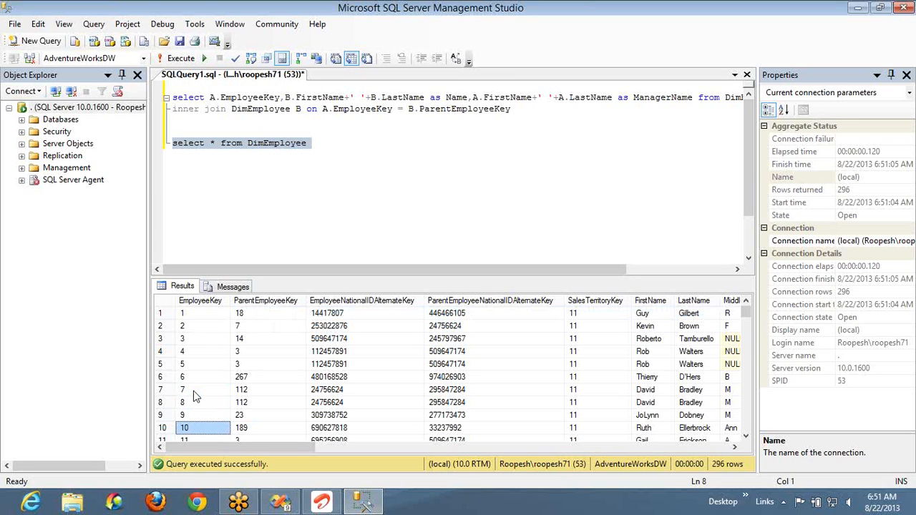
{"action": "key", "text": "Down"}
{"action": "key", "text": "Down"}
{"action": "key", "text": "Down"}
{"action": "key", "text": "Down"}
{"action": "key", "text": "Down"}
{"action": "key", "text": "Down"}
{"action": "key", "text": "Down"}
{"action": "key", "text": "Down"}
{"action": "key", "text": "Down"}
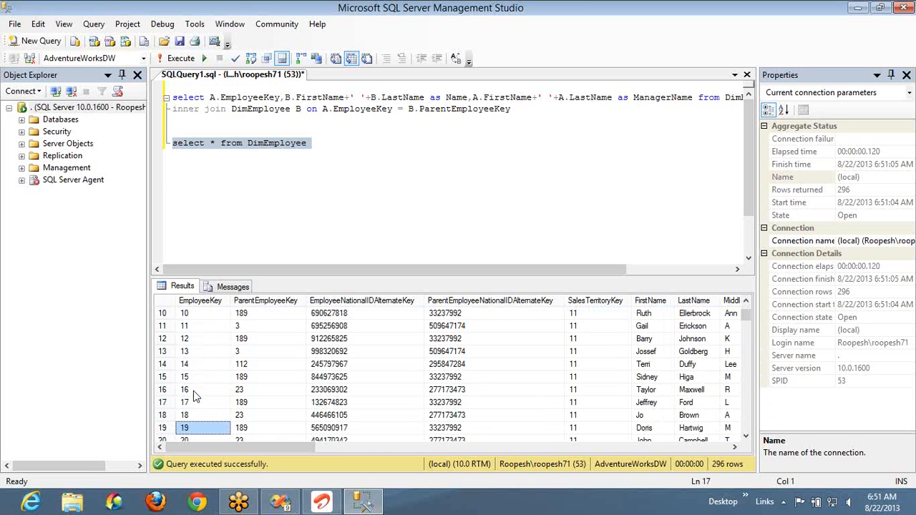
{"action": "key", "text": "Up"}
{"action": "key", "text": "Right"}
{"action": "key", "text": "Right"}
{"action": "key", "text": "Right"}
{"action": "key", "text": "Right"}
{"action": "key", "text": "Right"}
{"action": "key", "text": "Right"}
{"action": "key", "text": "Right"}
{"action": "key", "text": "Right"}
{"action": "key", "text": "Right"}
{"action": "key", "text": "Right"}
{"action": "key", "text": "Right"}
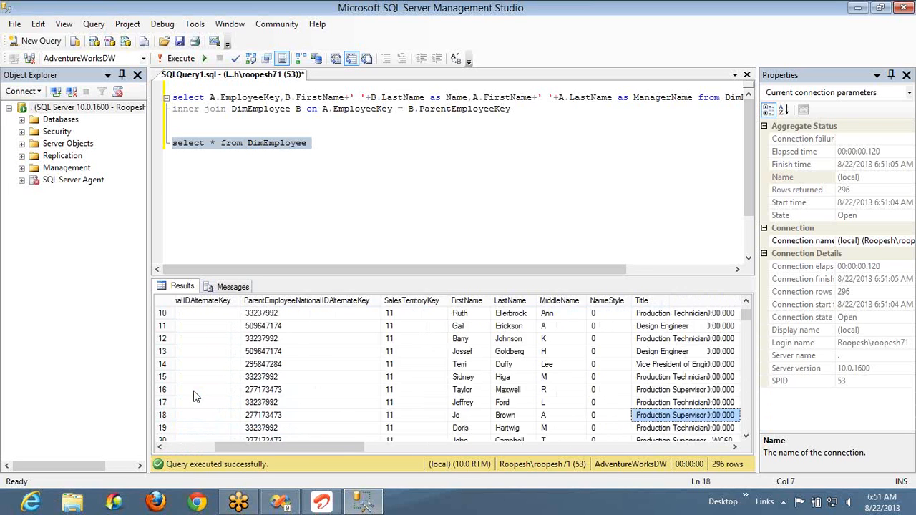
{"action": "key", "text": "Left"}
{"action": "key", "text": "Home"}
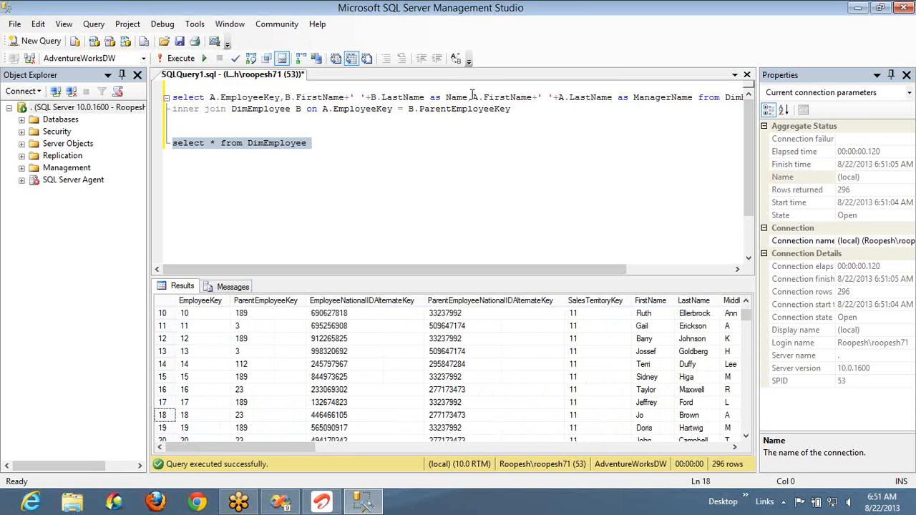
{"action": "left_click_drag", "start_coordinate": [518, 109], "coordinate": [166, 105]}
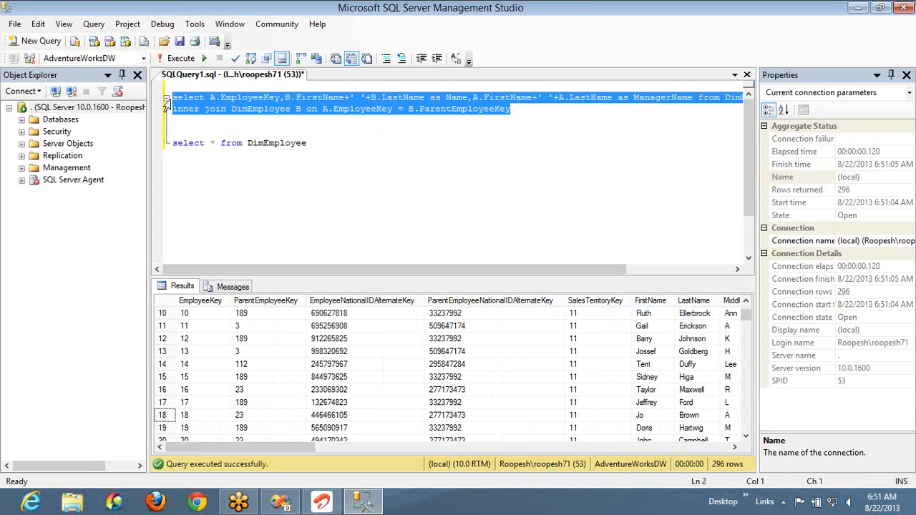
- Switch to Visual Studio and clear the Parent Employee Key header text from the employee table
{"action": "key", "text": "alt+Tab"}
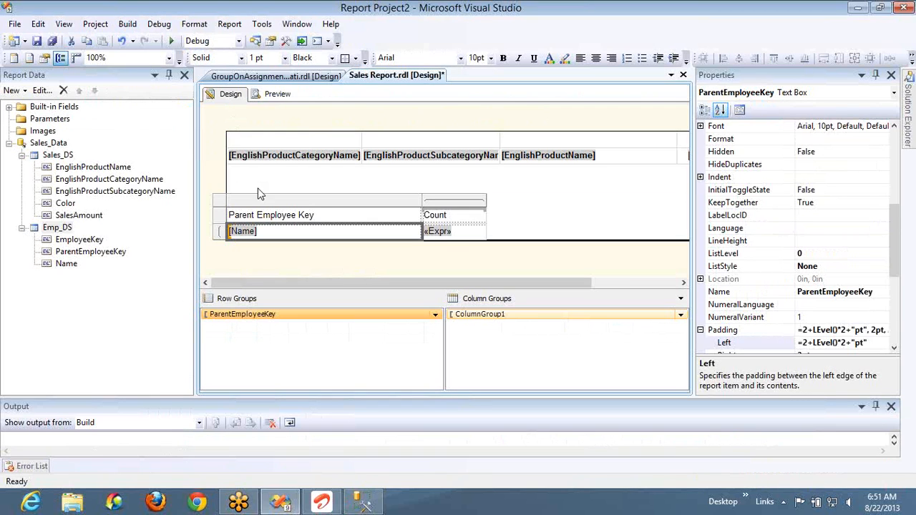
{"action": "left_click", "coordinate": [321, 212]}
{"action": "key", "text": "Delete"}
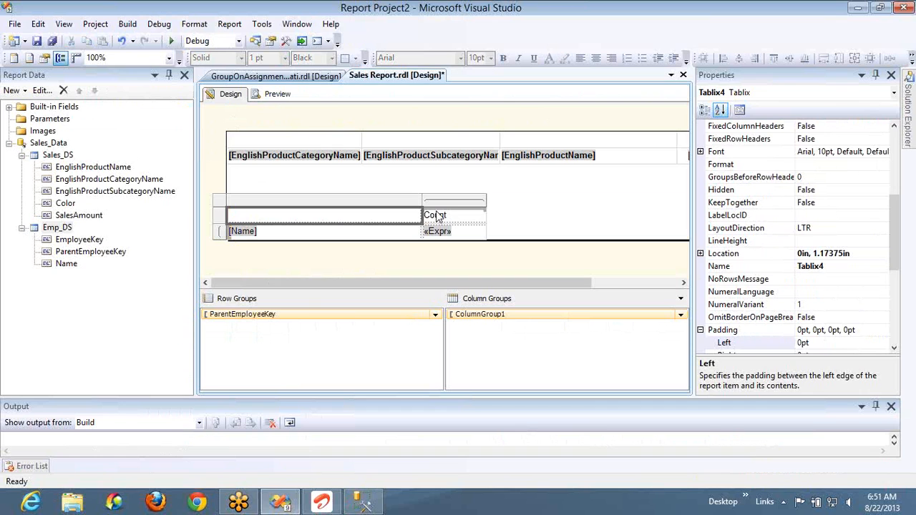
- Right-align the employee table's Count column and preview the report before returning to the design
{"action": "left_click", "coordinate": [460, 219]}
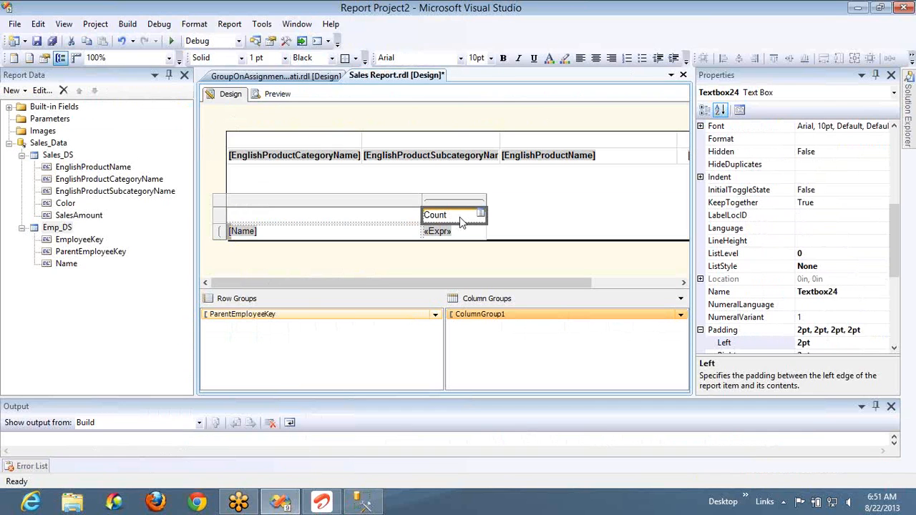
{"action": "left_click", "coordinate": [446, 201]}
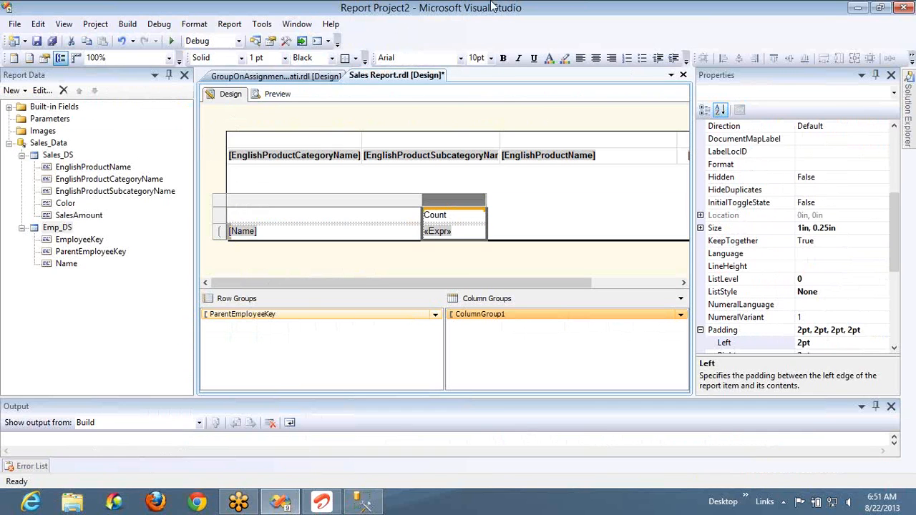
{"action": "left_click", "coordinate": [611, 57]}
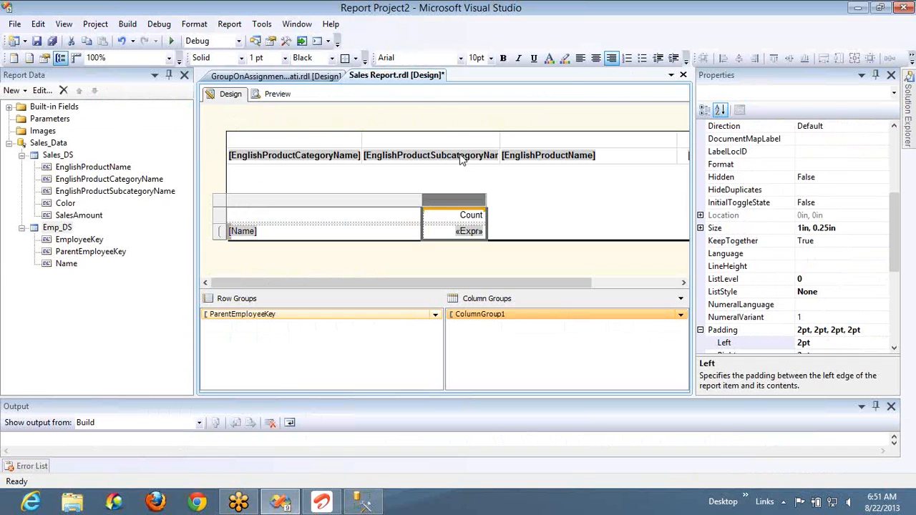
{"action": "left_click", "coordinate": [277, 96]}
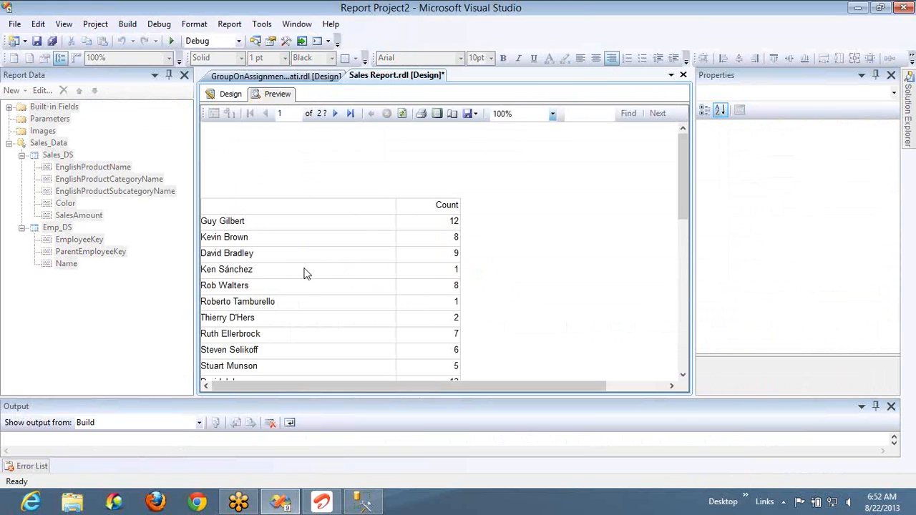
{"action": "left_click", "coordinate": [231, 95]}
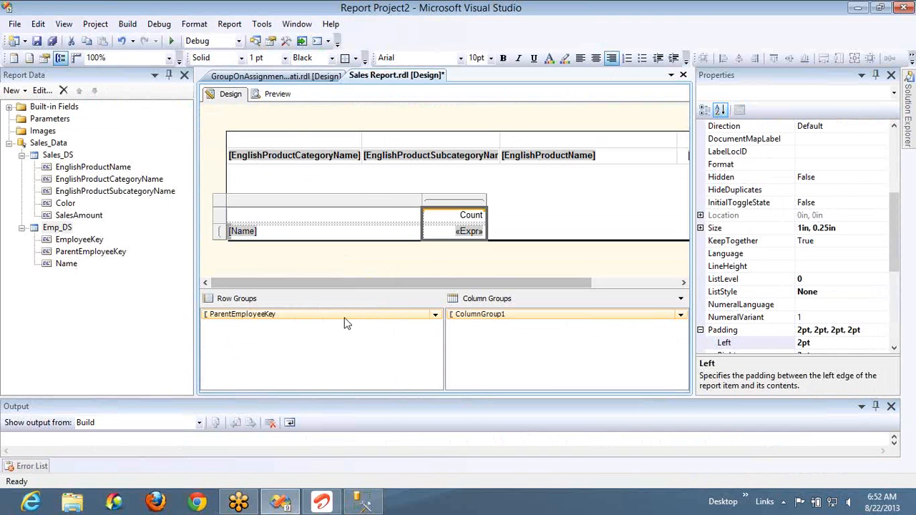
- Switch to SQL Server Management Studio and check the repeated ParentEmployeeKey values in the DimEmployee results
{"action": "left_click", "coordinate": [317, 230]}
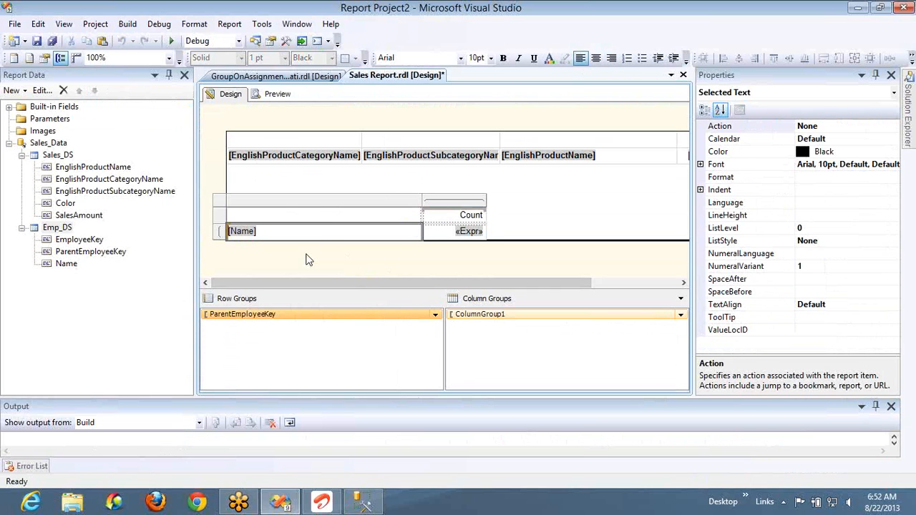
{"action": "key", "text": "alt+Tab"}
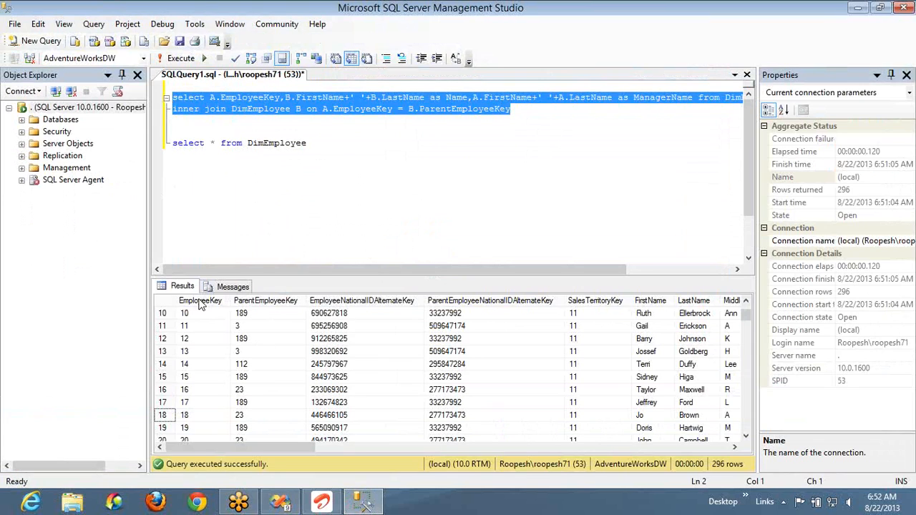
{"action": "left_click", "coordinate": [250, 315]}
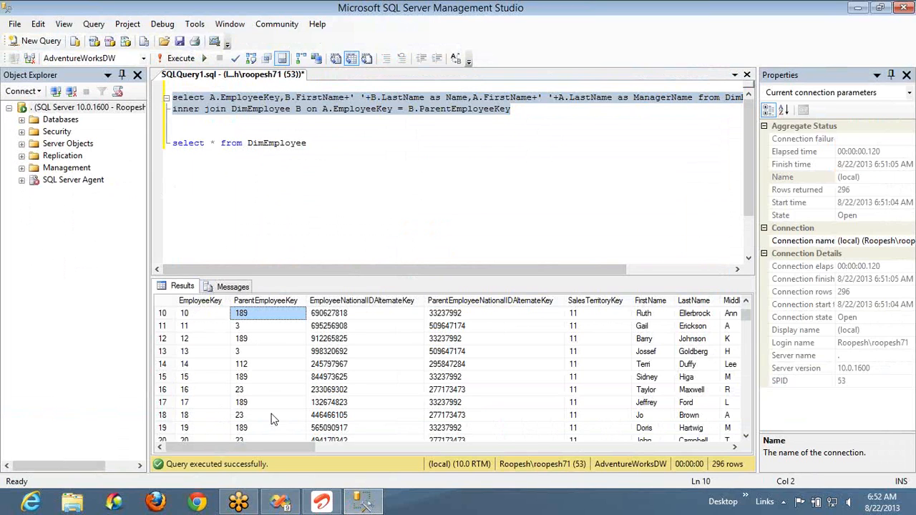
{"action": "left_click", "coordinate": [265, 377]}
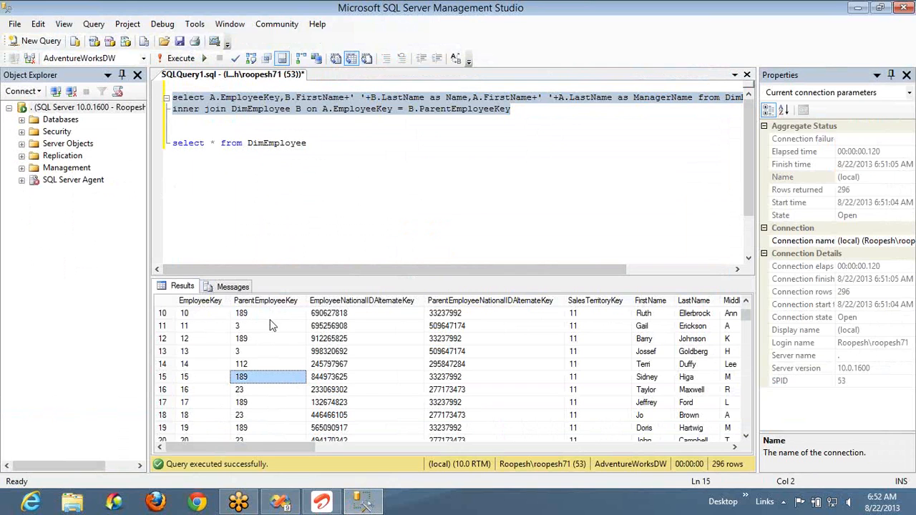
- Switch back to Visual Studio and review the ParentEmployeeKey row group's recursive parent setting without changing it
{"action": "key", "text": "alt+Tab"}
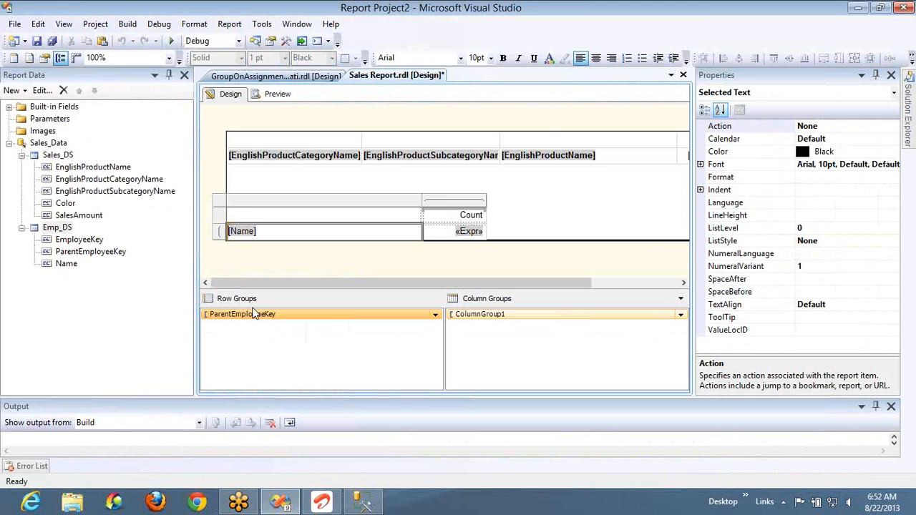
{"action": "double_click", "coordinate": [256, 322]}
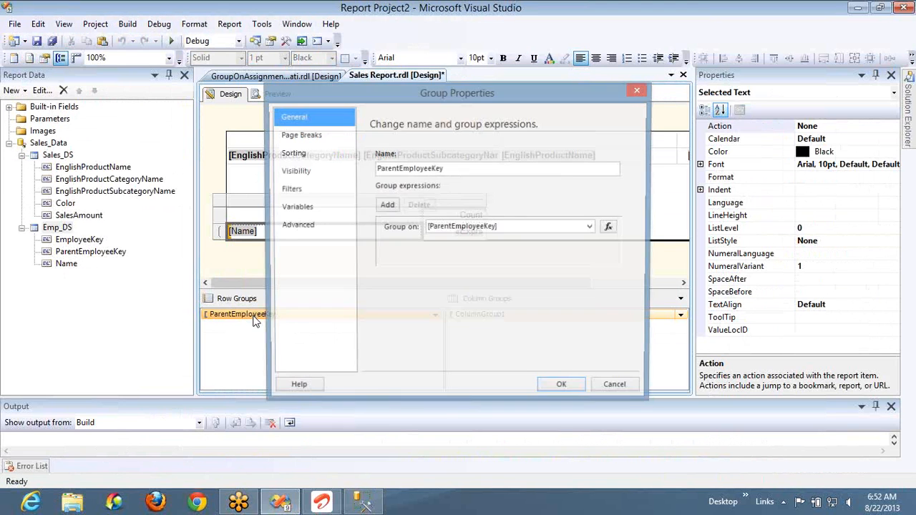
{"action": "left_click", "coordinate": [297, 225]}
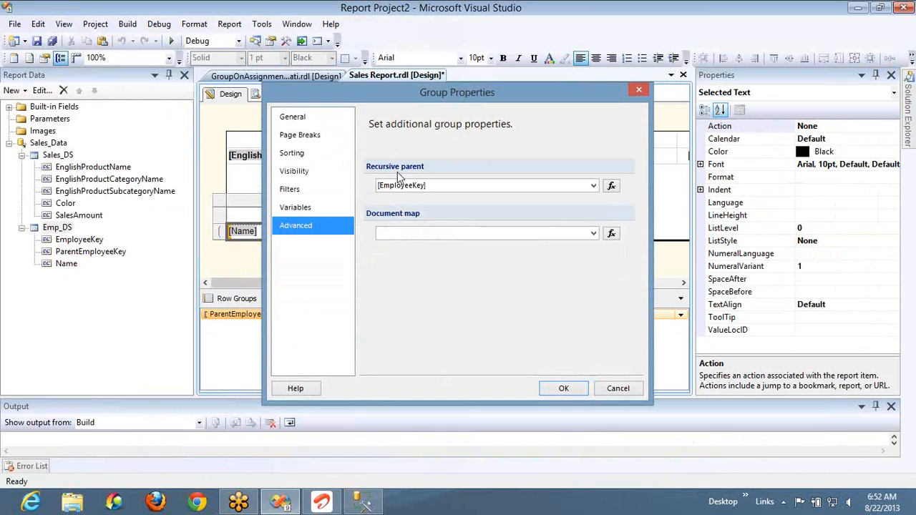
{"action": "left_click", "coordinate": [619, 388]}
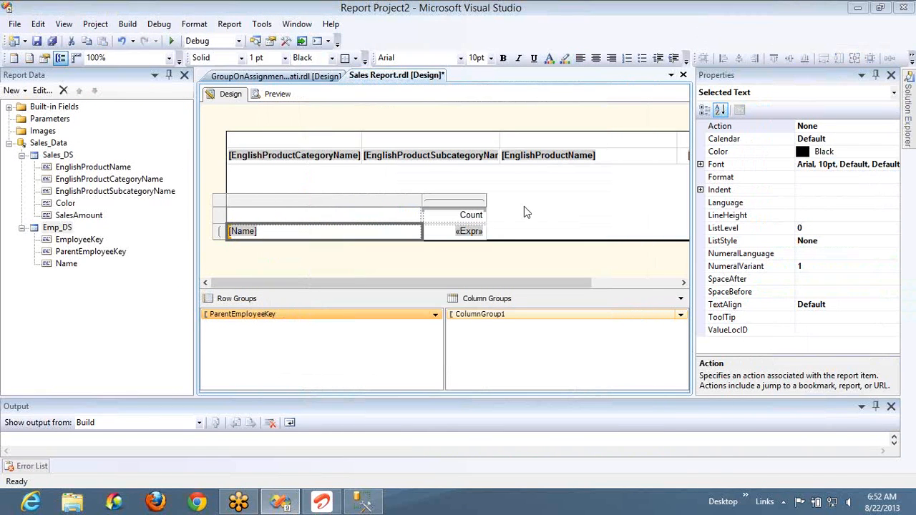
- Replace the [Name] text box's left padding with the copied expression ending in + (Level()*10)) + "pt" and preview the report
{"action": "left_click", "coordinate": [441, 236]}
{"action": "left_click", "coordinate": [414, 227]}
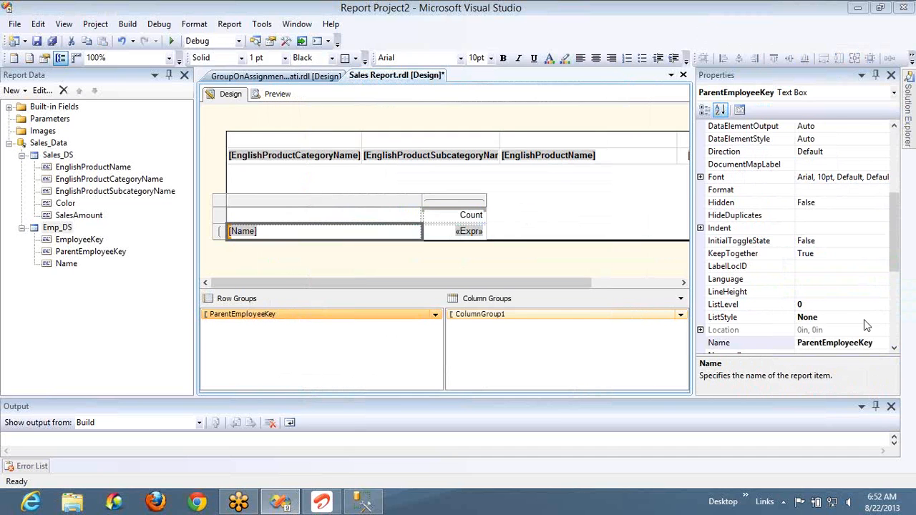
{"action": "left_click", "coordinate": [893, 324]}
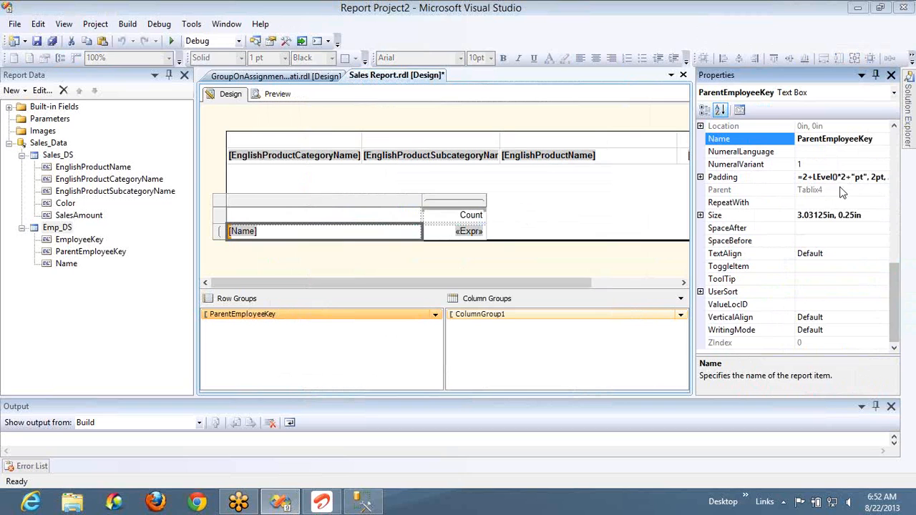
{"action": "left_click", "coordinate": [700, 176]}
{"action": "left_click", "coordinate": [879, 190]}
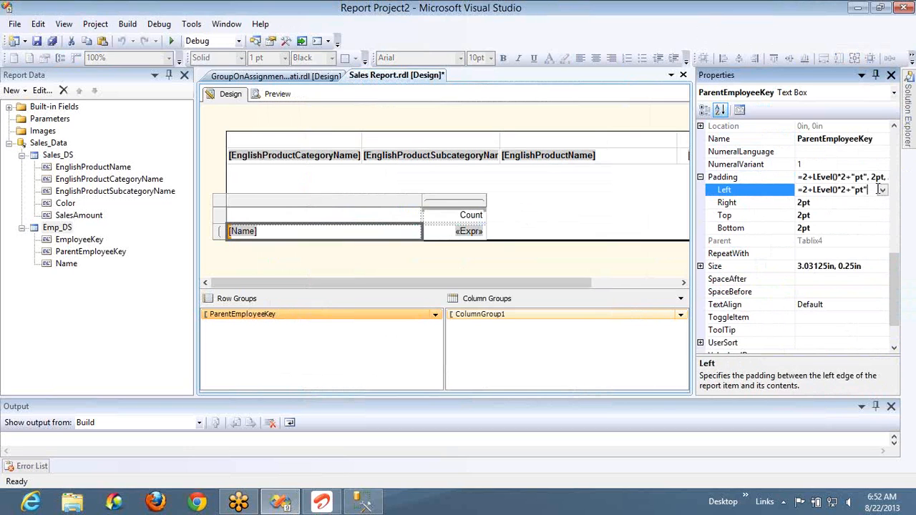
{"action": "key", "text": "ctrl+a"}
{"action": "key", "text": "ctrl+v"}
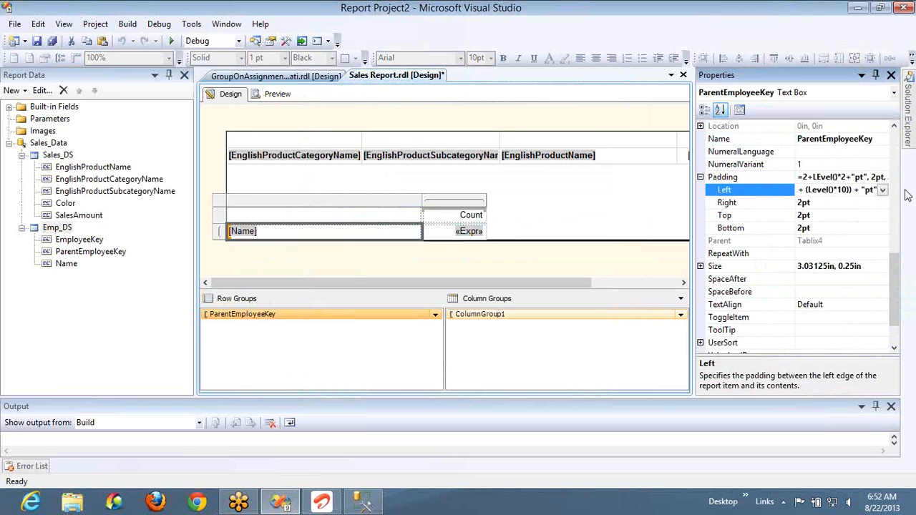
{"action": "left_click", "coordinate": [275, 94]}
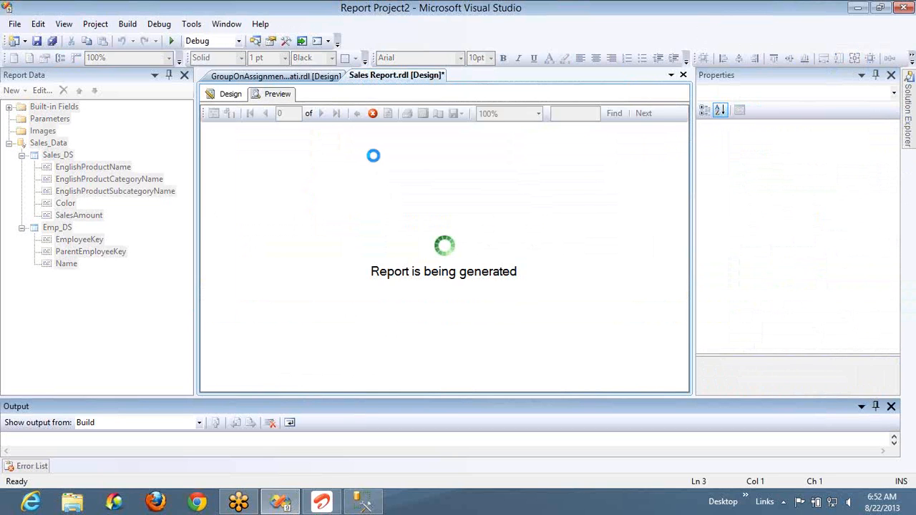
- Look through the previewed employee list to check how the names are indented by hierarchy level
{"action": "left_click", "coordinate": [229, 227]}
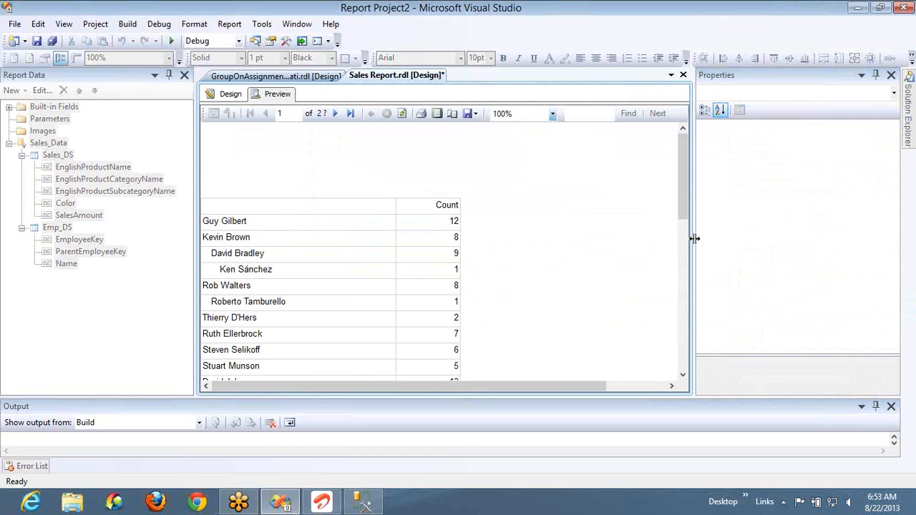
{"action": "left_click_drag", "start_coordinate": [682, 197], "coordinate": [688, 290]}
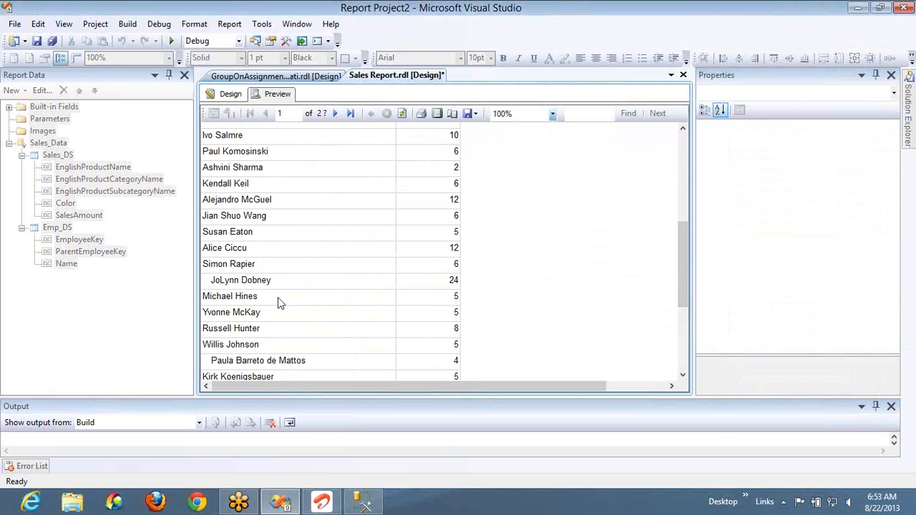
{"action": "left_click_drag", "start_coordinate": [683, 246], "coordinate": [682, 136]}
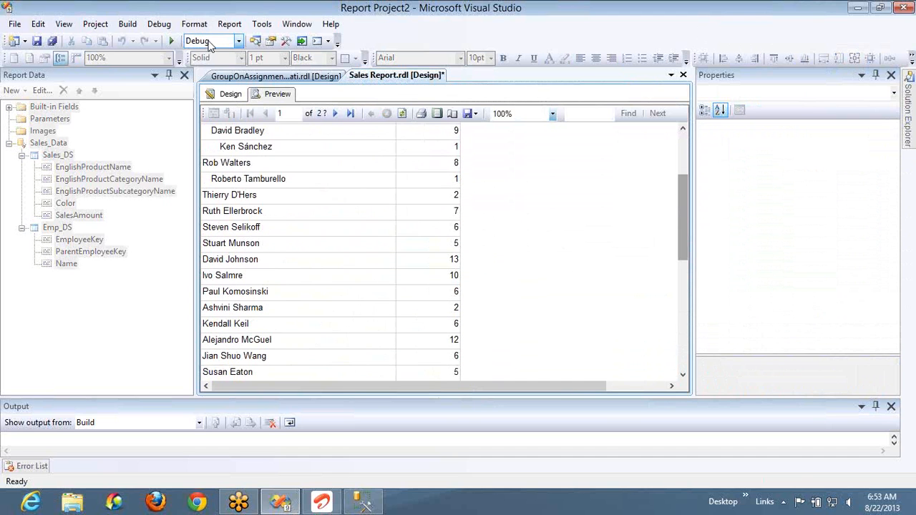
- Group the ParentEmployeeKey row group on [EmployeeKey] with [ParentEmployeeKey] as its recursive parent, and preview the report
{"action": "left_click", "coordinate": [230, 94]}
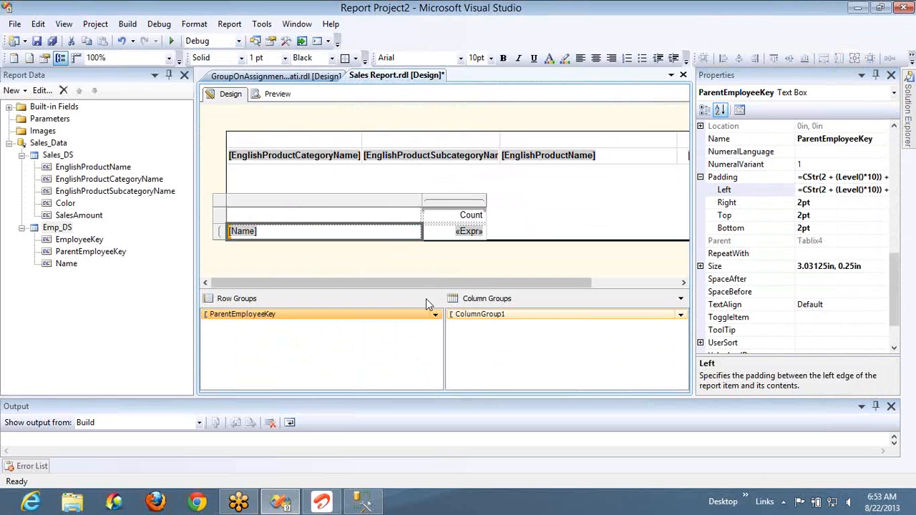
{"action": "double_click", "coordinate": [420, 315]}
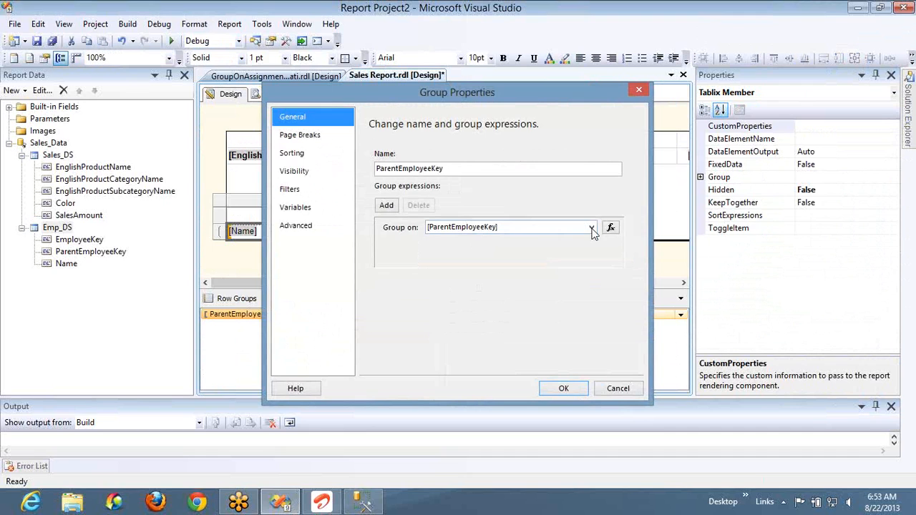
{"action": "left_click", "coordinate": [591, 227]}
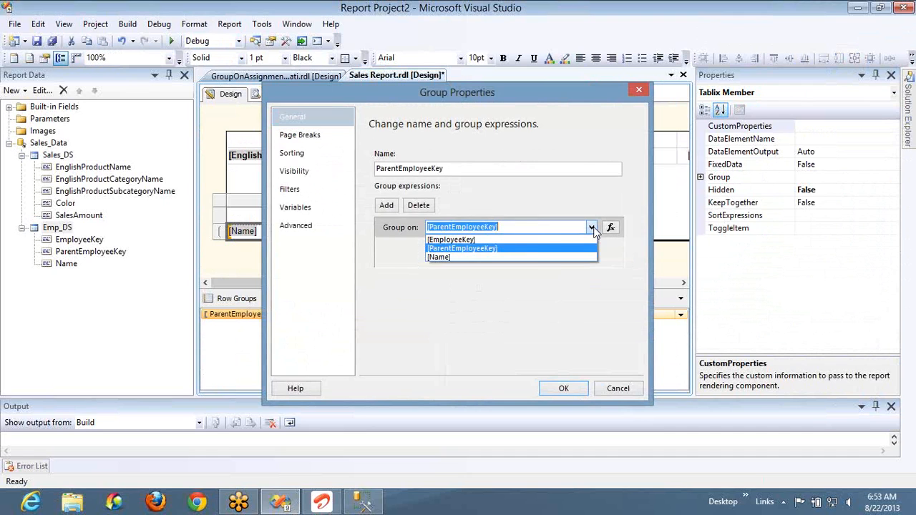
{"action": "left_click", "coordinate": [527, 241]}
{"action": "left_click", "coordinate": [304, 229]}
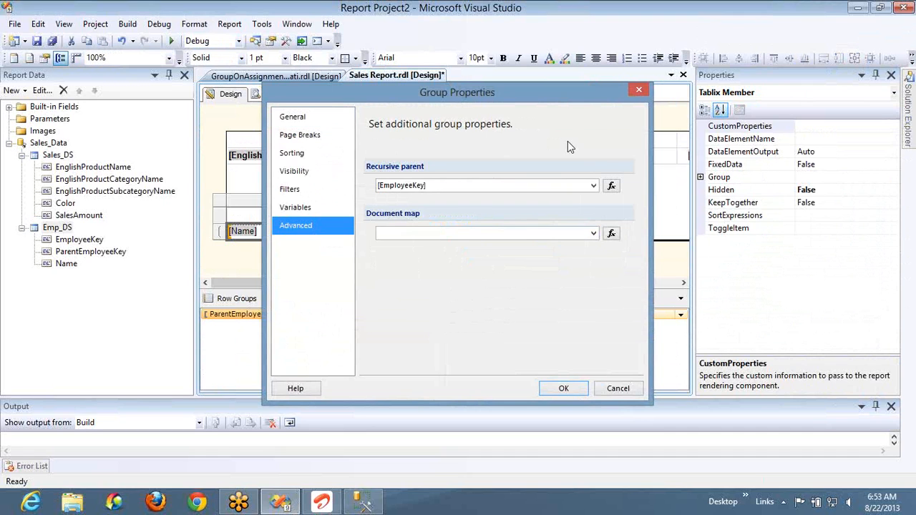
{"action": "left_click", "coordinate": [593, 185]}
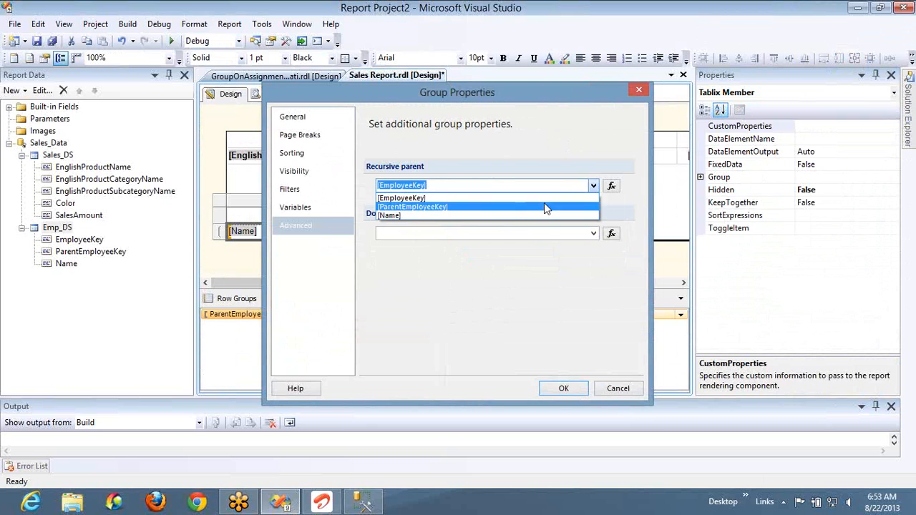
{"action": "left_click", "coordinate": [544, 202]}
{"action": "left_click", "coordinate": [556, 393]}
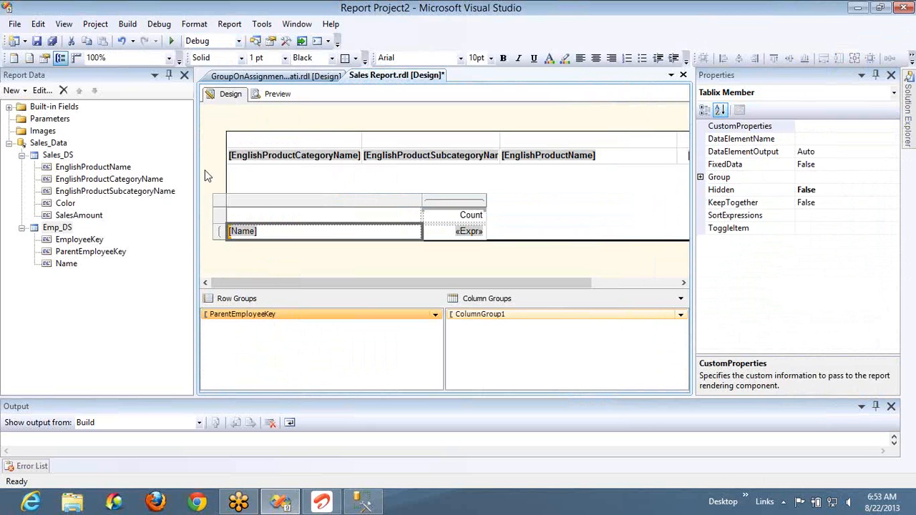
{"action": "left_click", "coordinate": [277, 95]}
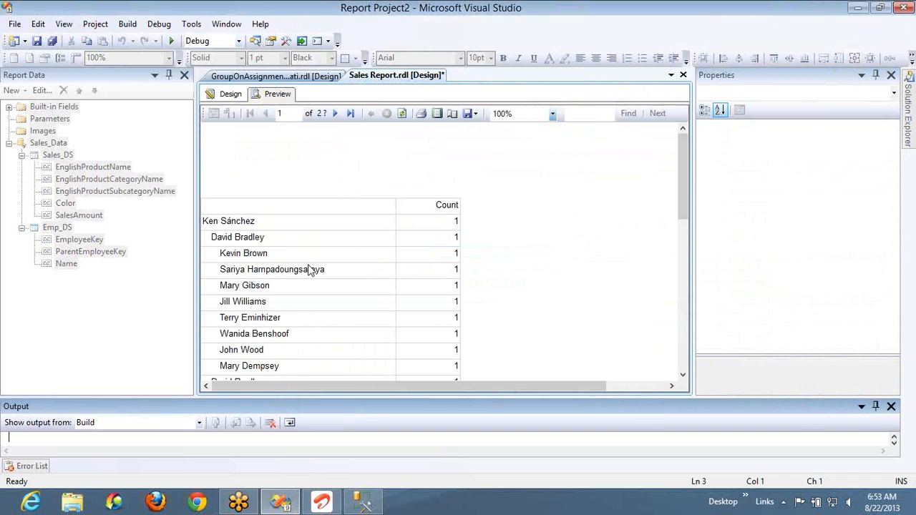
- Return to the report design and review the row group's Group on field and recursive parent setting
{"action": "left_click", "coordinate": [229, 93]}
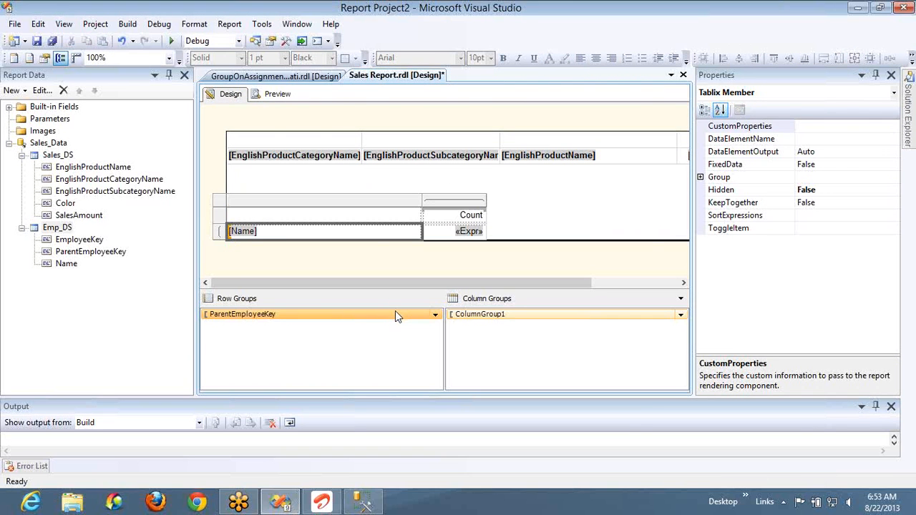
{"action": "double_click", "coordinate": [397, 315]}
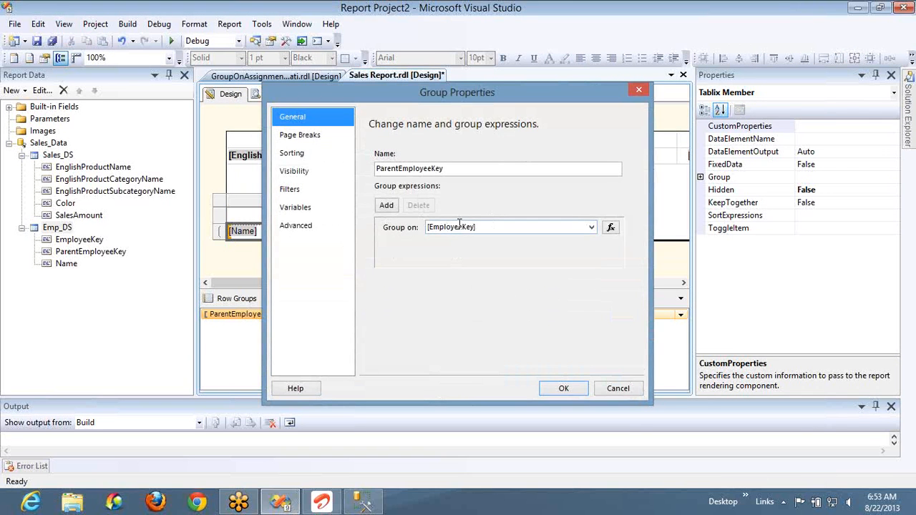
{"action": "left_click", "coordinate": [304, 228]}
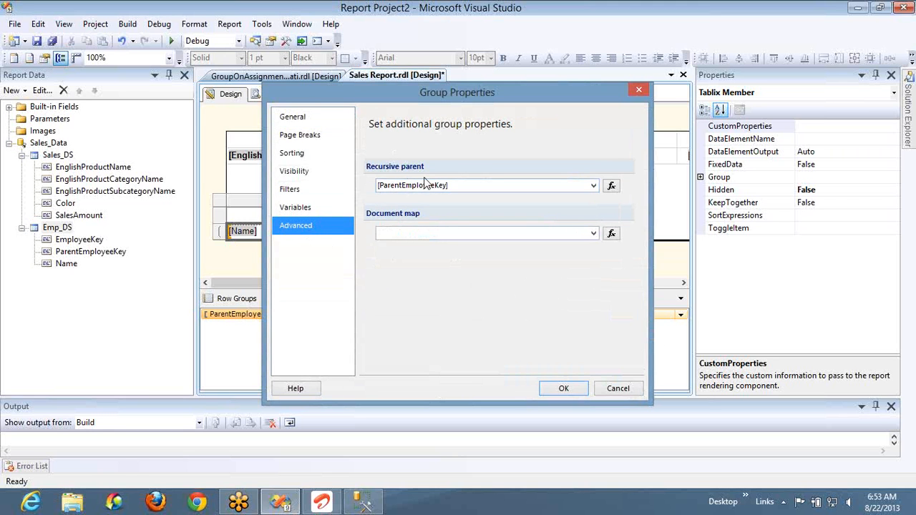
- Switch to SQL Server Management Studio and compare the EmployeeKey and ParentEmployeeKey values in rows 10 to 13 of the DimEmployee results
{"action": "key", "text": "alt+Tab"}
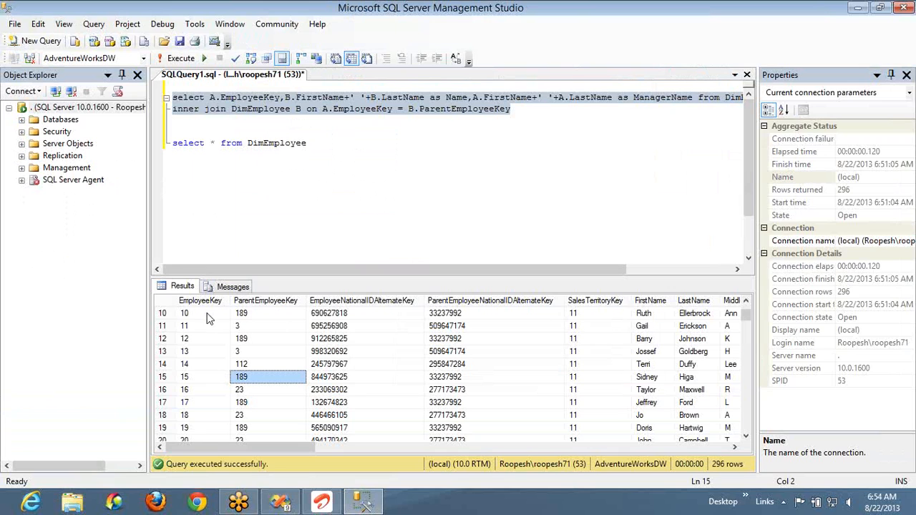
{"action": "left_click", "coordinate": [210, 314]}
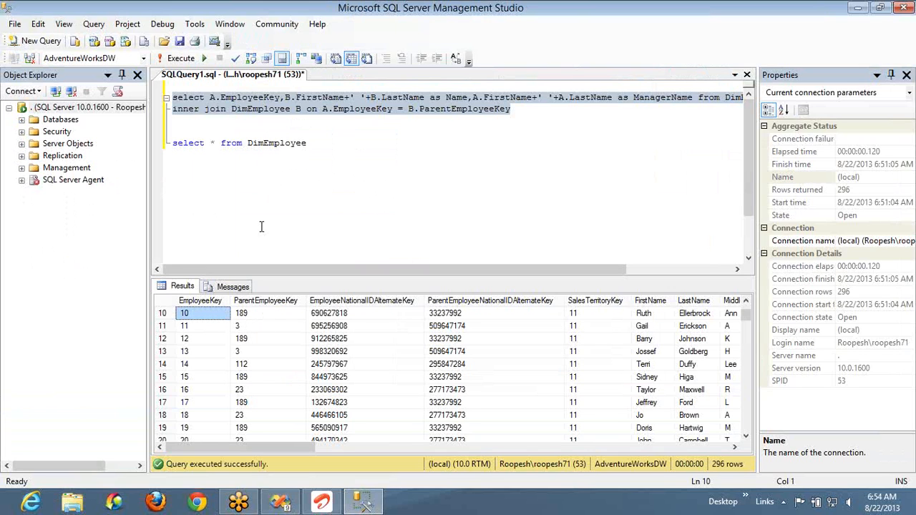
{"action": "left_click", "coordinate": [199, 328]}
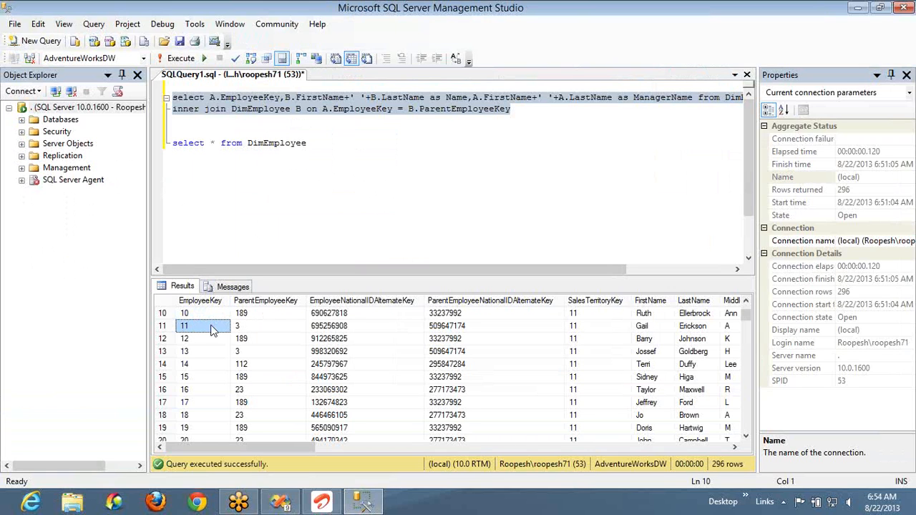
{"action": "left_click", "coordinate": [199, 339]}
{"action": "left_click", "coordinate": [252, 340]}
{"action": "left_click", "coordinate": [200, 353]}
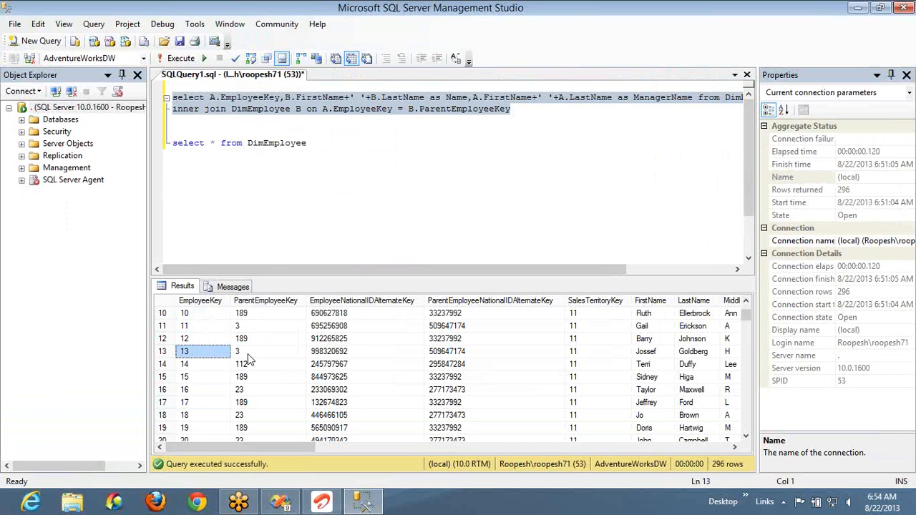
{"action": "left_click", "coordinate": [248, 353]}
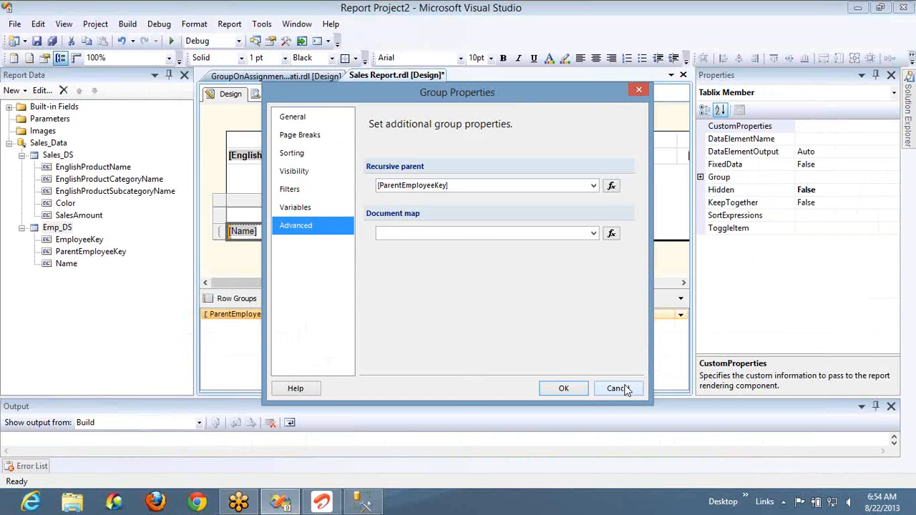
- In Visual Studio, close the group properties without changes and look through the previewed report's employee hierarchy
{"action": "left_click", "coordinate": [623, 387]}
{"action": "left_click", "coordinate": [278, 96]}
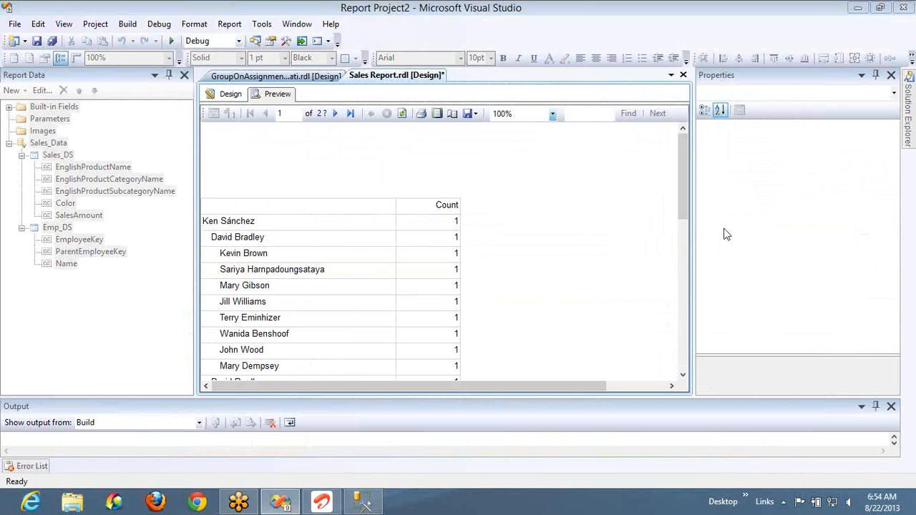
{"action": "left_click_drag", "start_coordinate": [682, 203], "coordinate": [685, 226]}
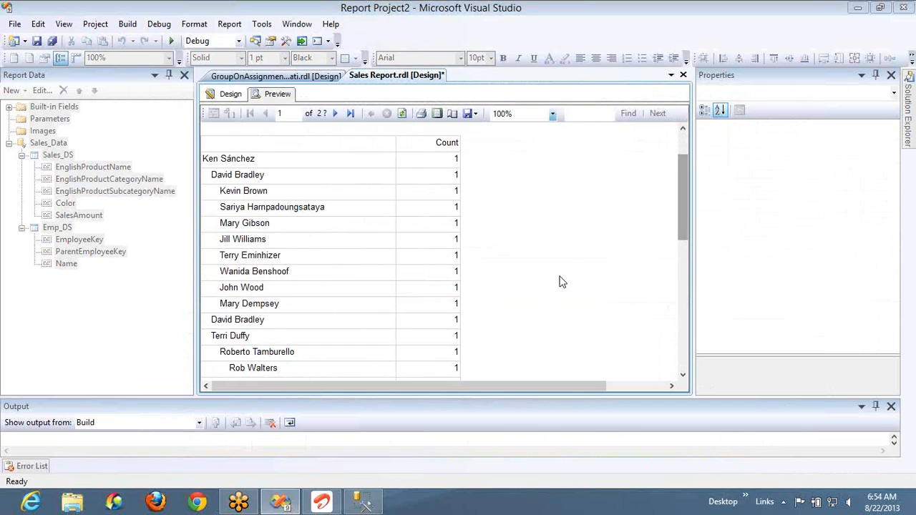
{"action": "left_click_drag", "start_coordinate": [683, 229], "coordinate": [699, 324]}
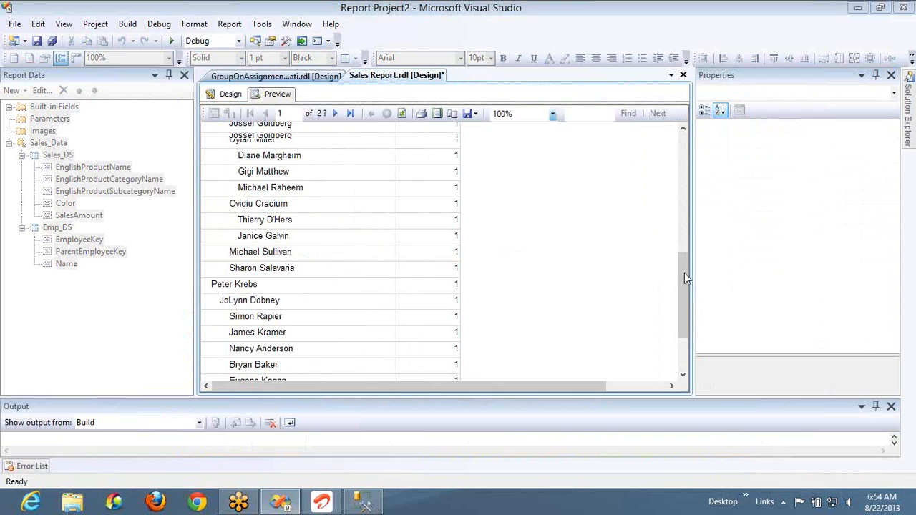
{"action": "left_click_drag", "start_coordinate": [683, 274], "coordinate": [675, 166]}
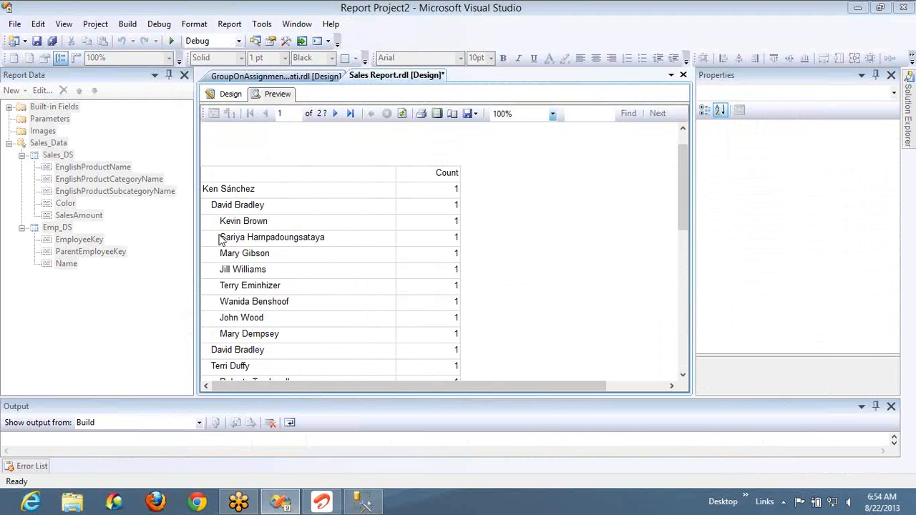
- Replace the Count column's detail expression with =Level() and preview the report
{"action": "left_click", "coordinate": [222, 94]}
{"action": "right_click", "coordinate": [449, 226]}
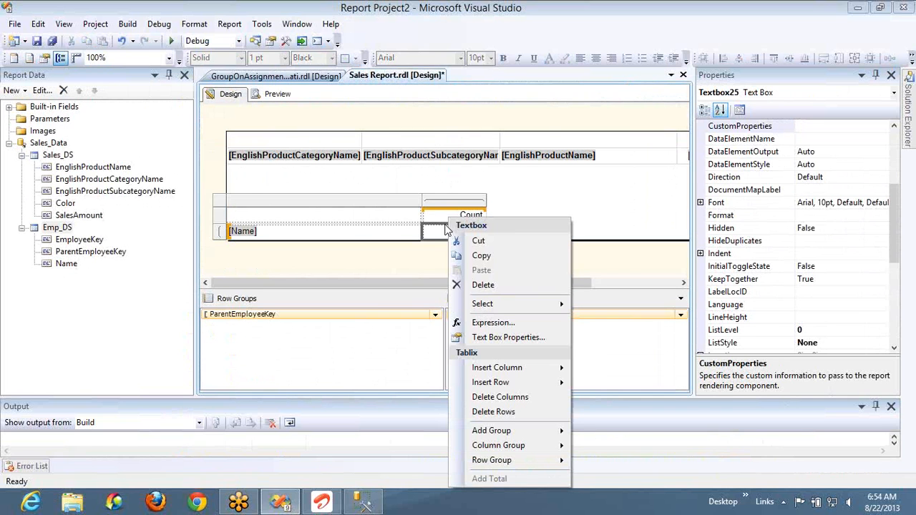
{"action": "left_click", "coordinate": [494, 322]}
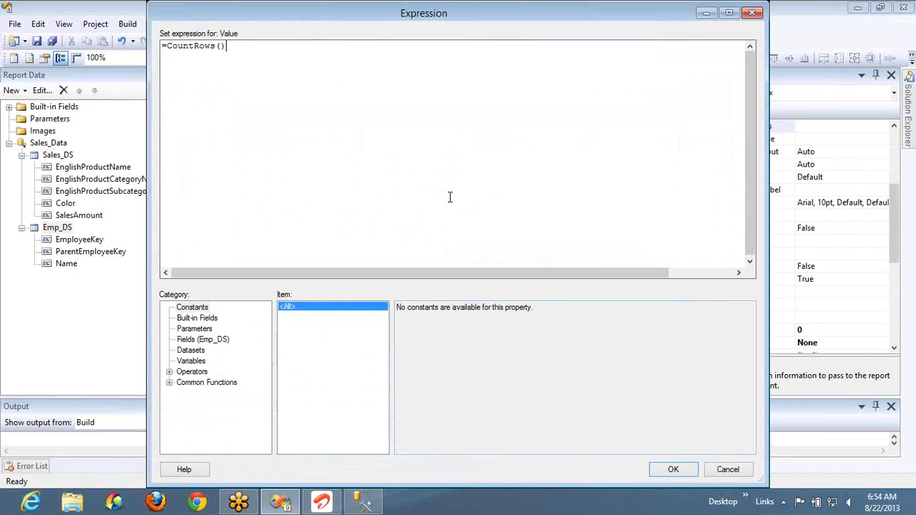
{"action": "key", "text": "ctrl+a"}
{"action": "key", "text": "shift+Right"}
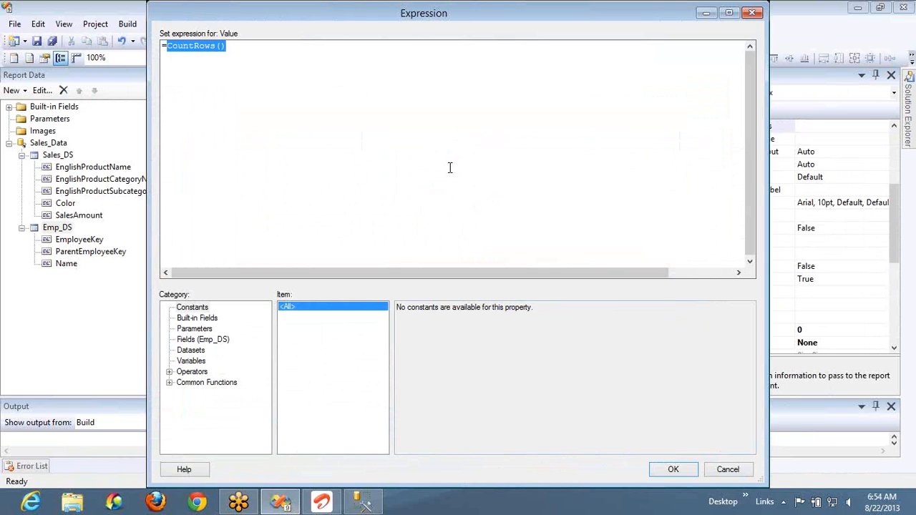
{"action": "type", "text": "Level("}
{"action": "key", "text": "BackSpace"}
{"action": "type", "text": "()"}
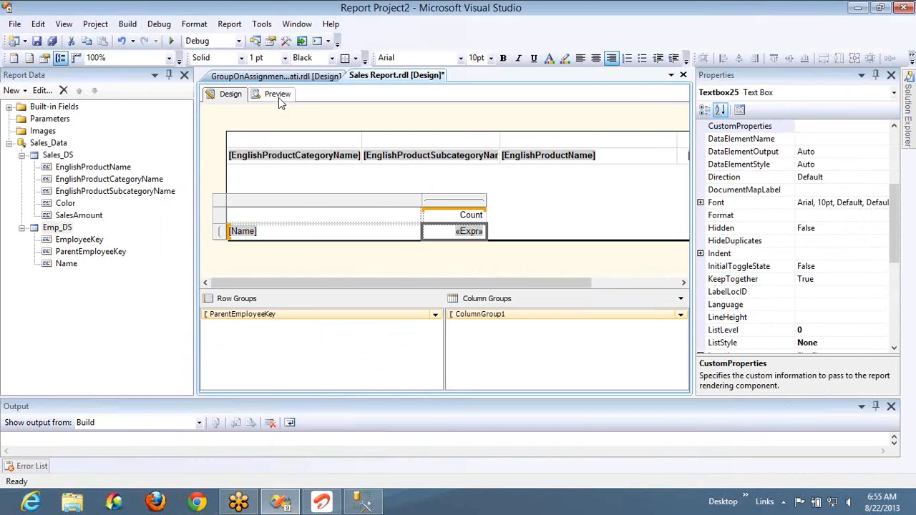
{"action": "left_click", "coordinate": [277, 94]}
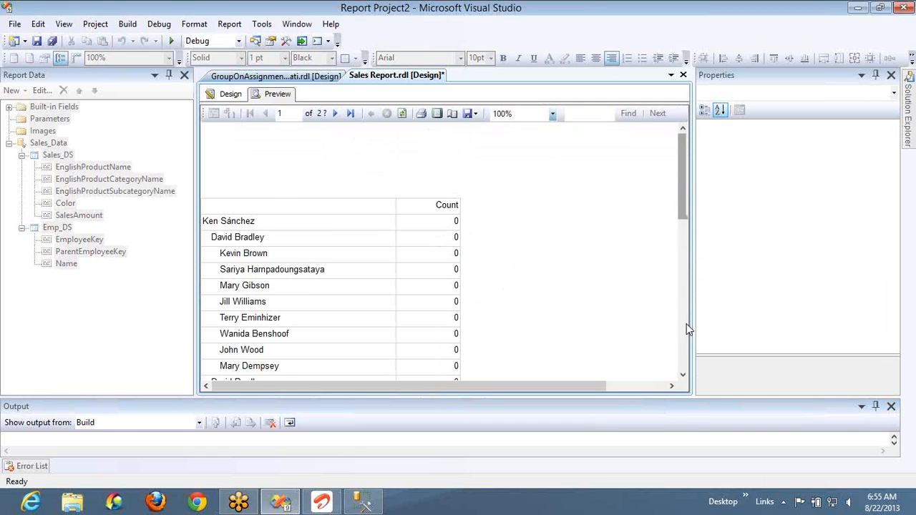
{"action": "scroll", "coordinate": [686, 324], "scroll_direction": "down", "scroll_amount": 10}
{"action": "scroll", "coordinate": [680, 327], "scroll_direction": "up", "scroll_amount": 10}
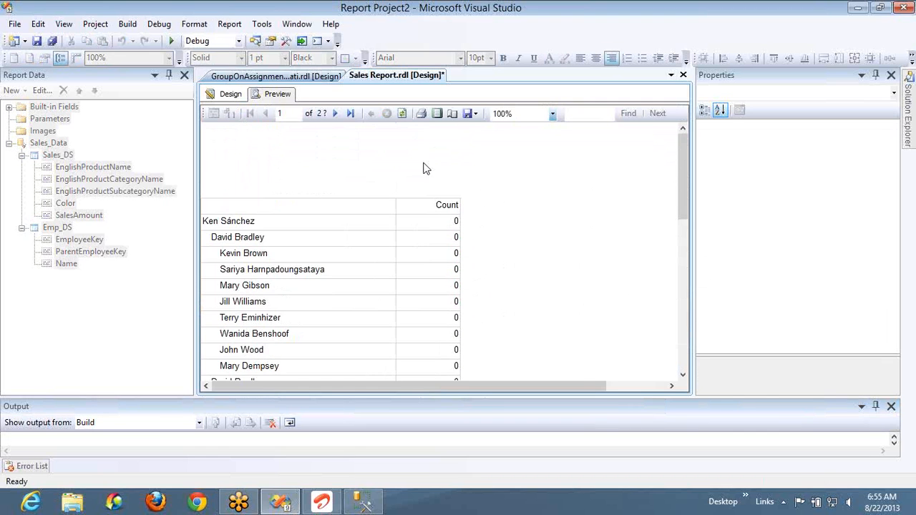
- Change the Count column's detail expression to =Level("ParentEmployeeKey") and preview the report
{"action": "left_click", "coordinate": [231, 99]}
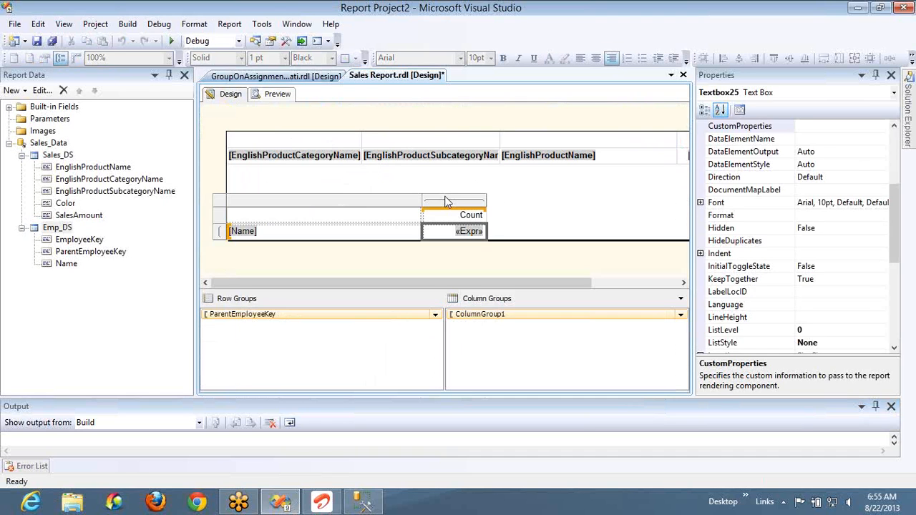
{"action": "left_click", "coordinate": [547, 212]}
{"action": "right_click", "coordinate": [452, 236]}
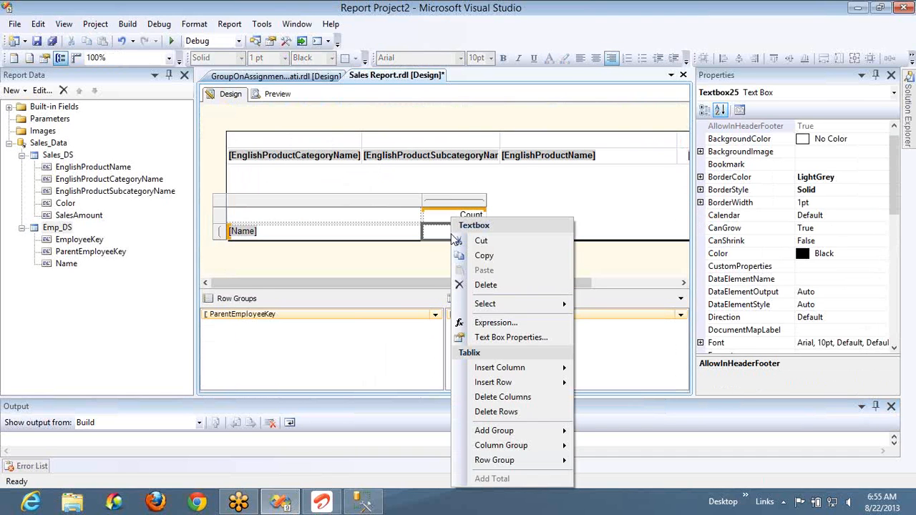
{"action": "left_click", "coordinate": [512, 325]}
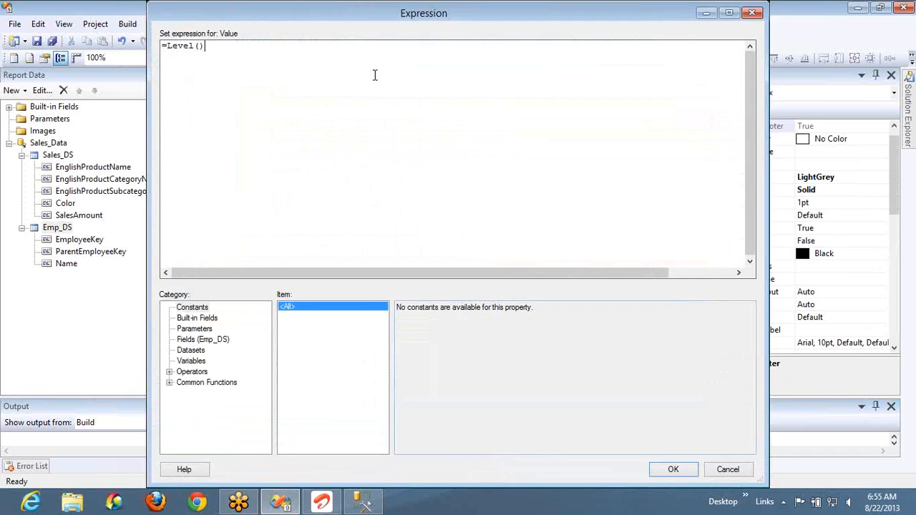
{"action": "key", "text": "BackSpace"}
{"action": "key", "text": "BackSpace"}
{"action": "type", "text": "("}
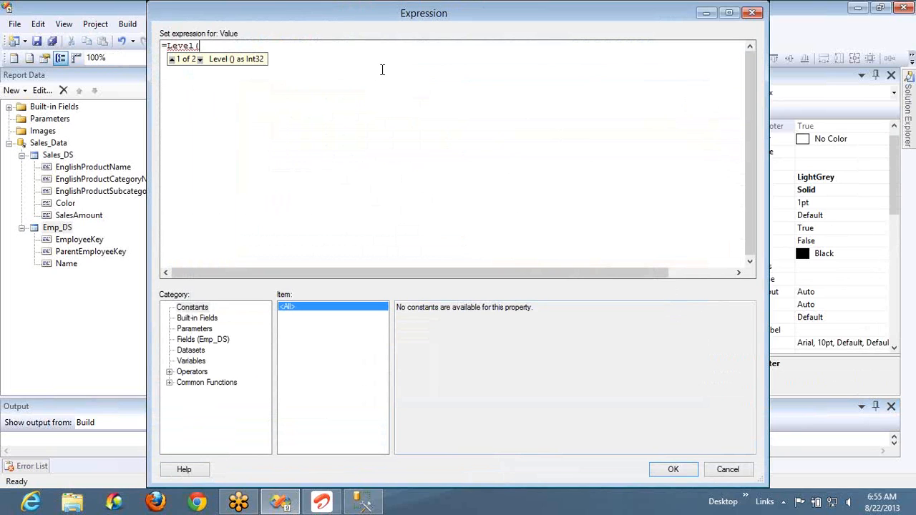
{"action": "key", "text": "Down"}
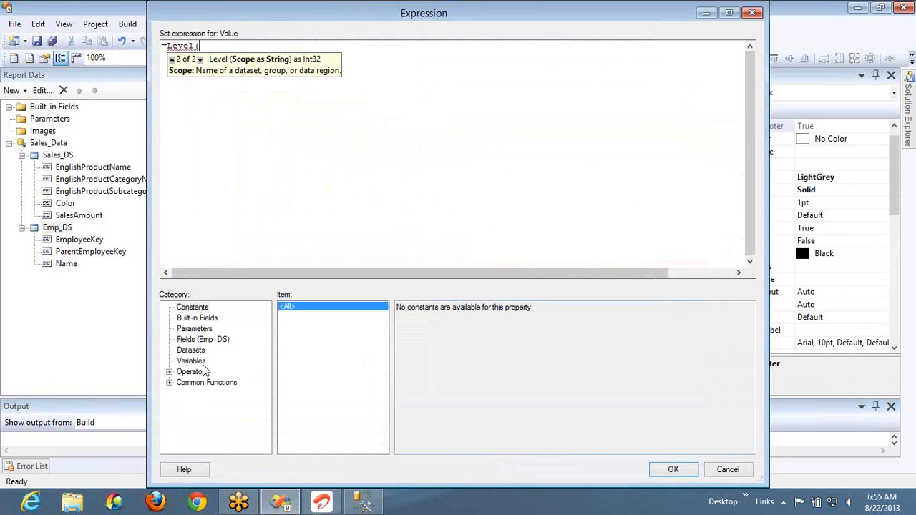
{"action": "left_click_drag", "start_coordinate": [511, 20], "coordinate": [674, 20]}
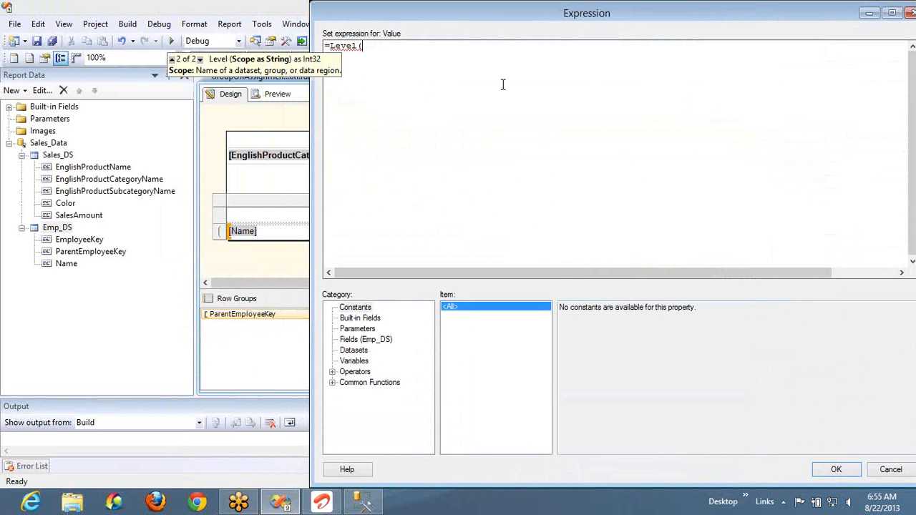
{"action": "type", "text": "\""}
{"action": "type", "text": "ParentE"}
{"action": "type", "text": "mployeeKe"}
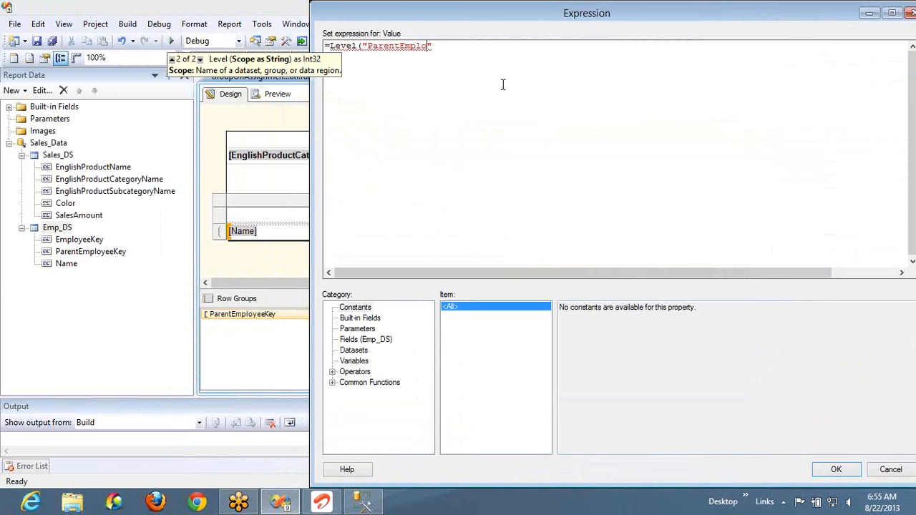
{"action": "type", "text": "y\")"}
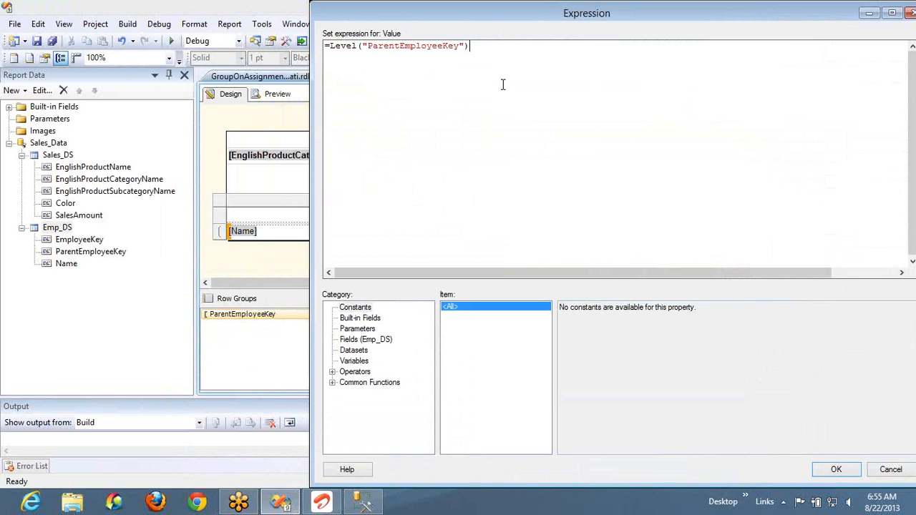
{"action": "left_click", "coordinate": [835, 469]}
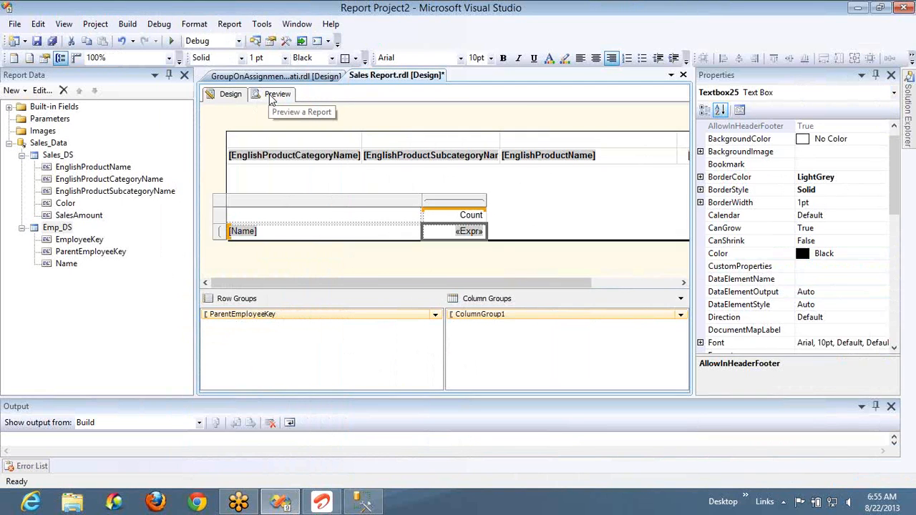
{"action": "left_click", "coordinate": [273, 96]}
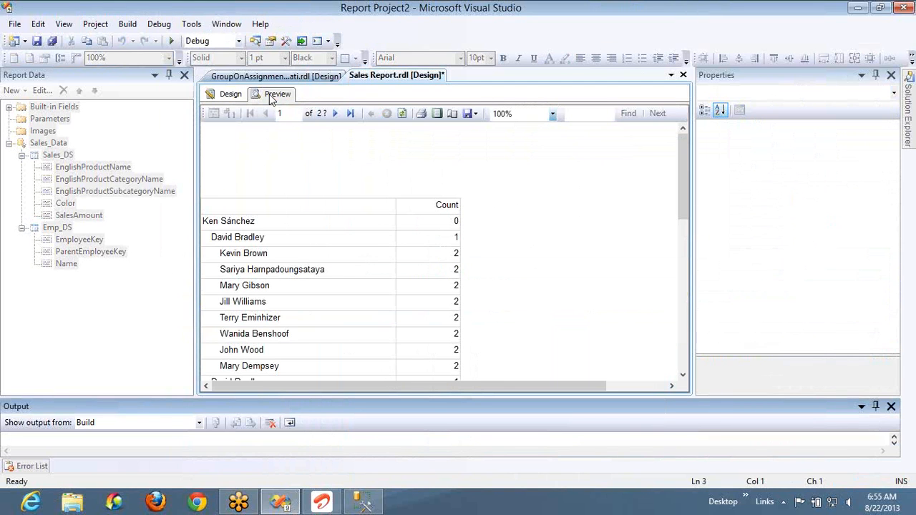
- Look through the previewed report's employee hierarchy, comparing each name's indentation with its level in the Count column
{"action": "left_click", "coordinate": [439, 222]}
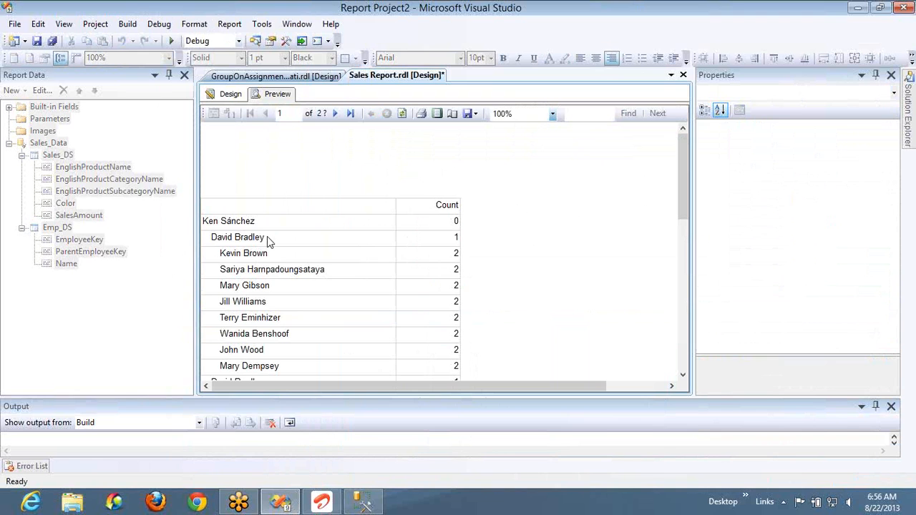
{"action": "left_click_drag", "start_coordinate": [680, 213], "coordinate": [691, 280]}
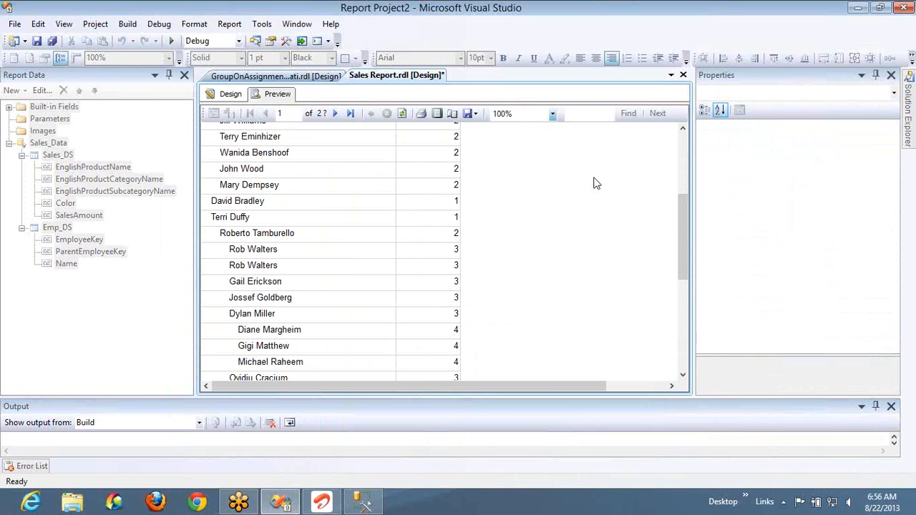
{"action": "left_click_drag", "start_coordinate": [684, 228], "coordinate": [684, 288]}
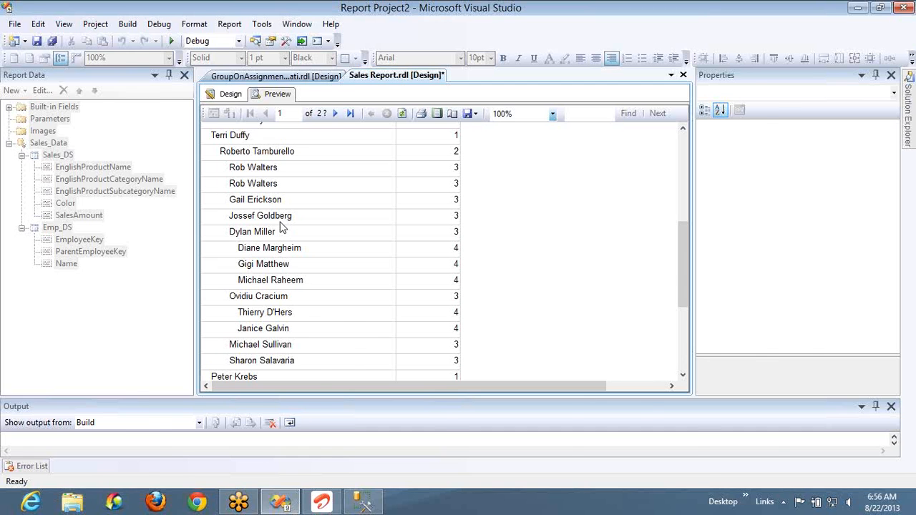
{"action": "key", "text": "alt+Tab"}
{"action": "key", "text": "alt+Tab"}
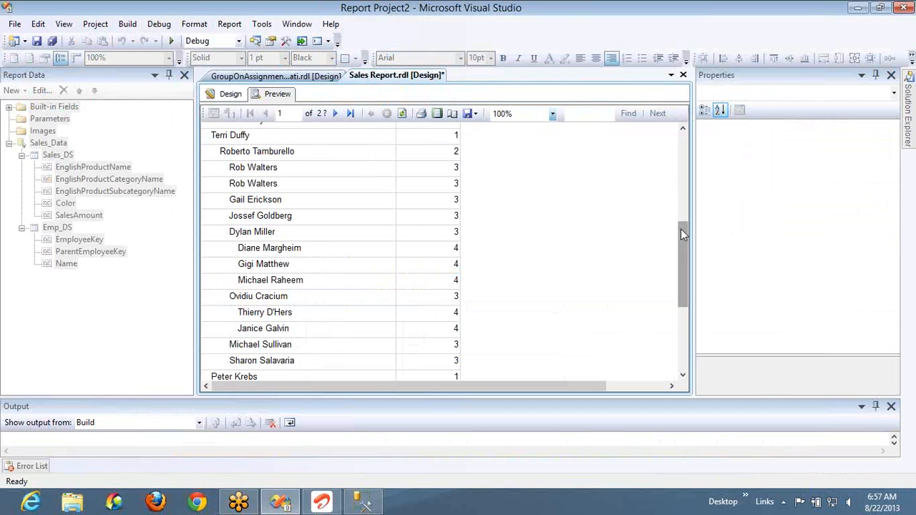
{"action": "left_click_drag", "start_coordinate": [680, 229], "coordinate": [683, 163]}
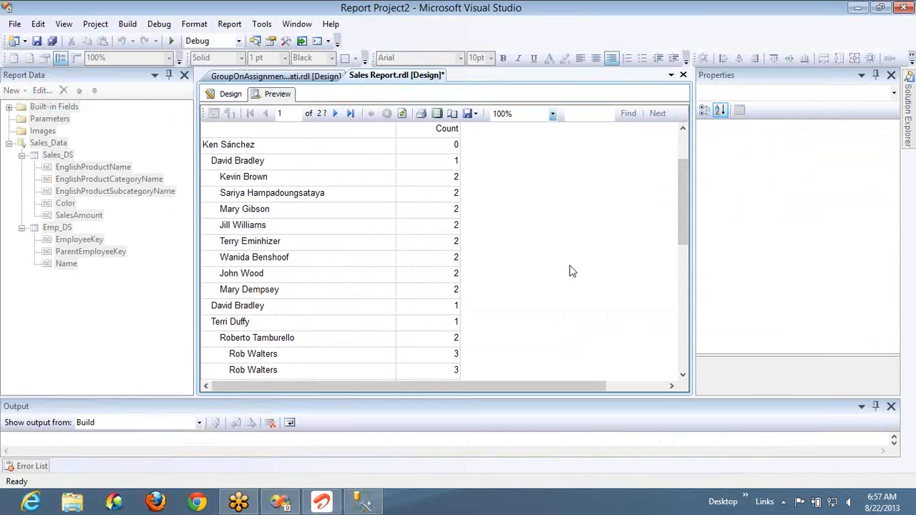
{"action": "left_click_drag", "start_coordinate": [678, 211], "coordinate": [679, 287]}
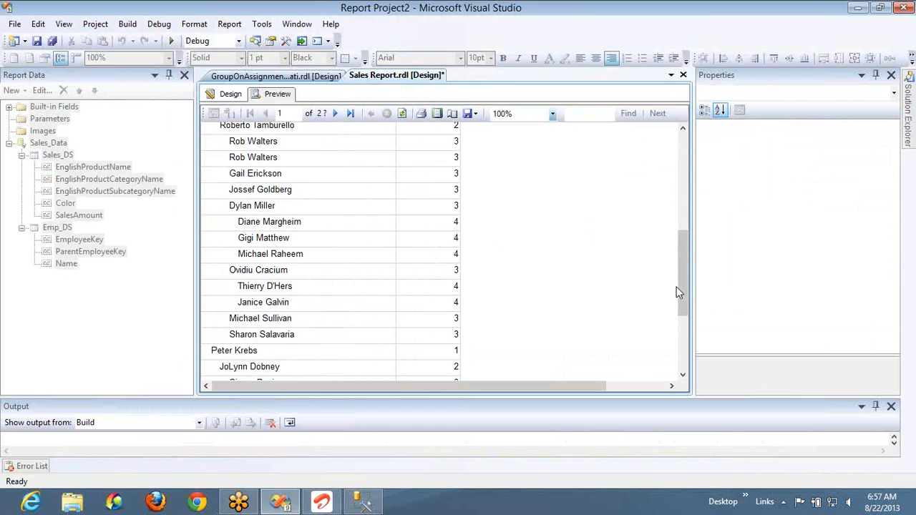
{"action": "left_click_drag", "start_coordinate": [682, 286], "coordinate": [683, 365]}
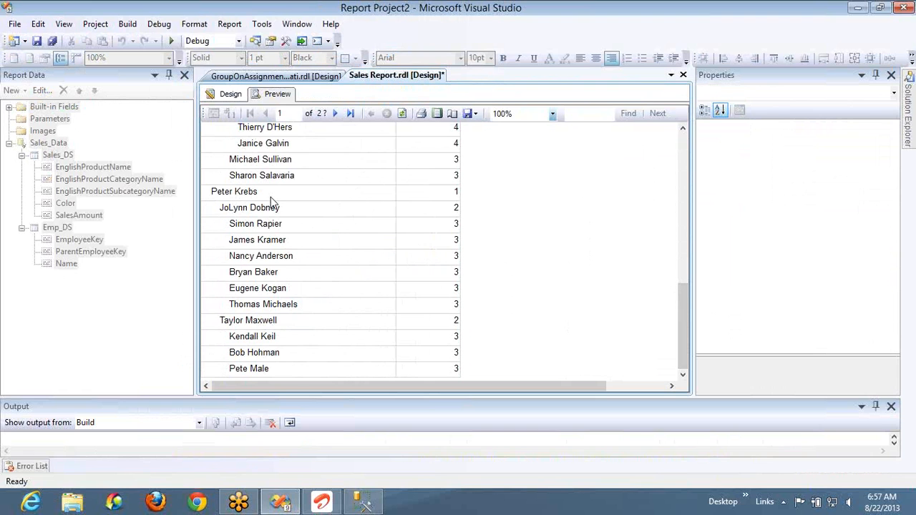
- Switch to SQL Server Management Studio and run the DimEmployee query filtered with where EmployeeKey = 13
{"action": "key", "text": "alt+Tab"}
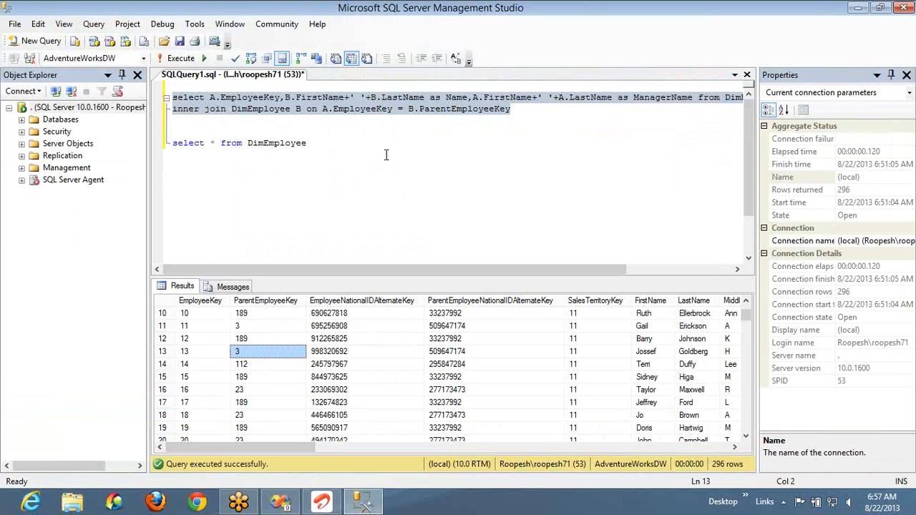
{"action": "left_click", "coordinate": [331, 141]}
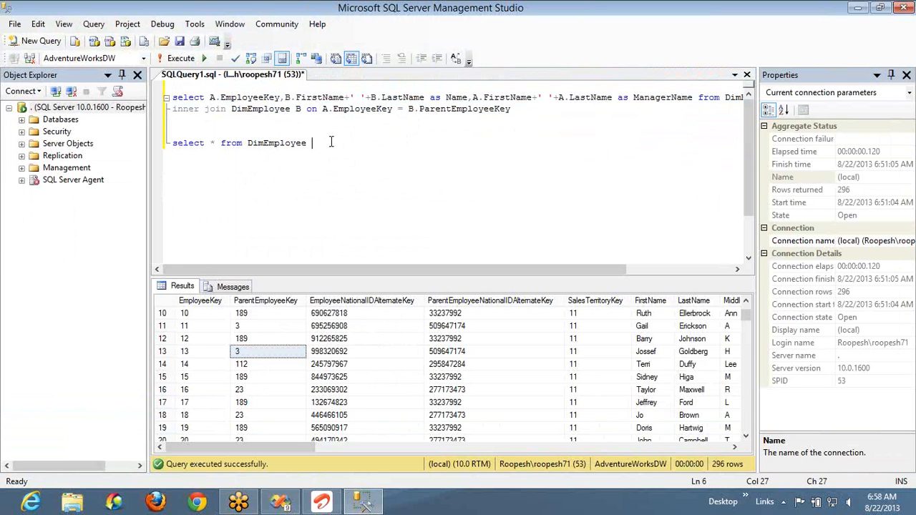
{"action": "left_click", "coordinate": [197, 352]}
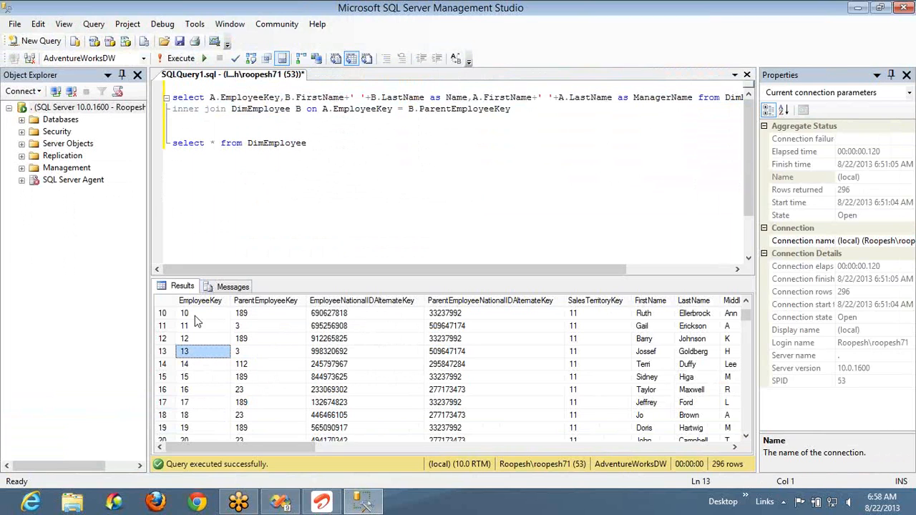
{"action": "left_click", "coordinate": [332, 142]}
{"action": "type", "text": "w"}
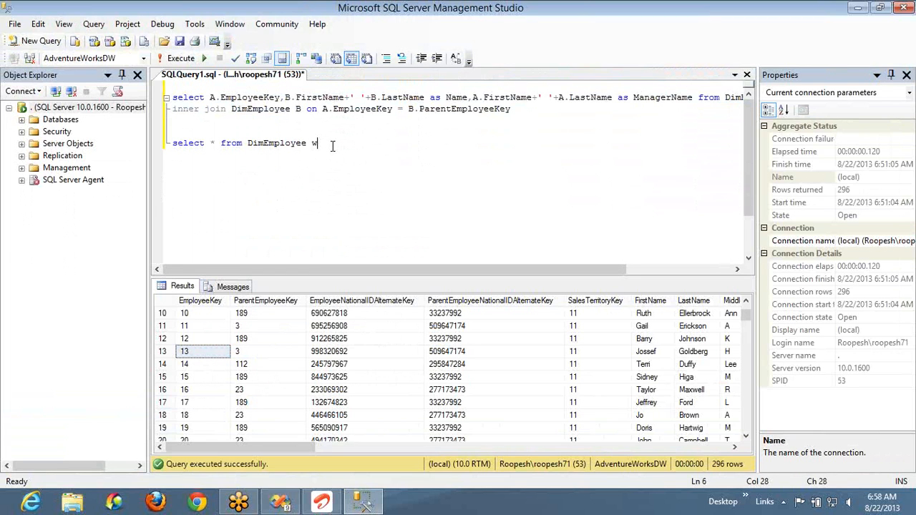
{"action": "type", "text": "here emplo"}
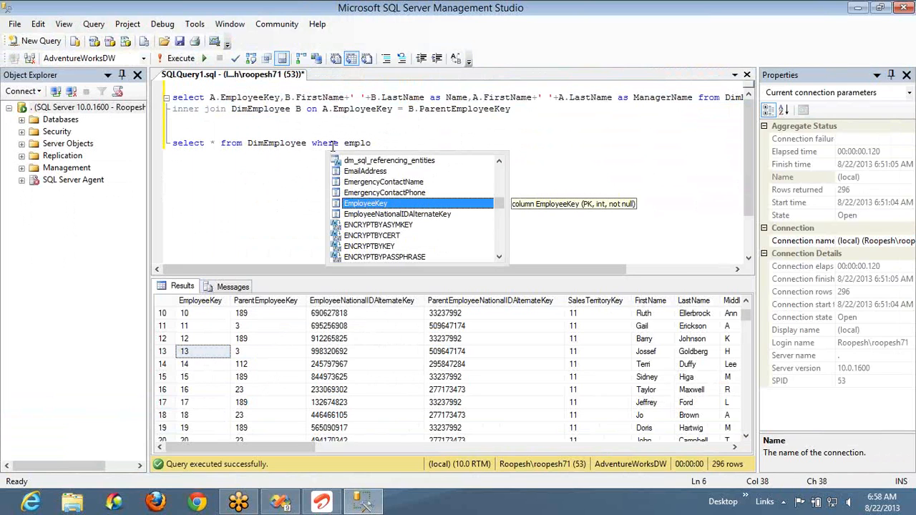
{"action": "type", "text": " = 13"}
{"action": "key", "text": "shift+Home"}
{"action": "key", "text": "F5"}
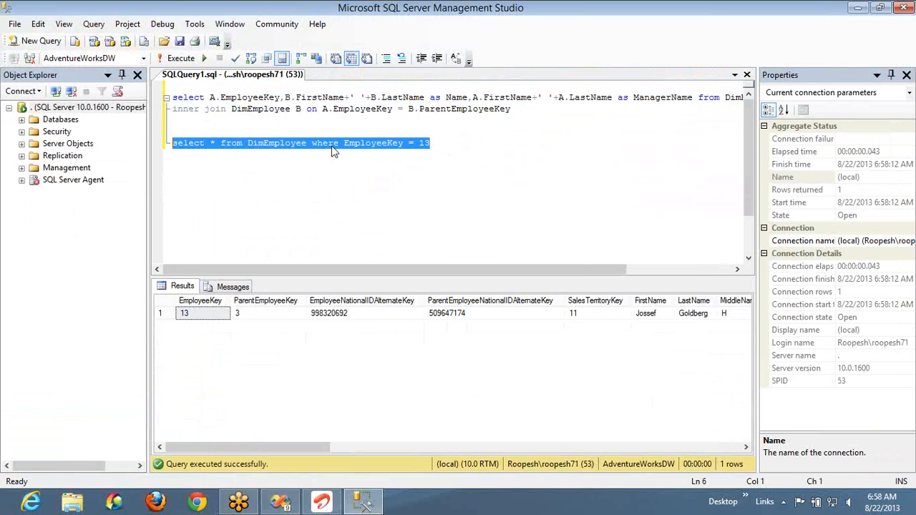
- Look up that employee's parent by changing the EmployeeKey filter to 3 and running the query
{"action": "left_click", "coordinate": [256, 318]}
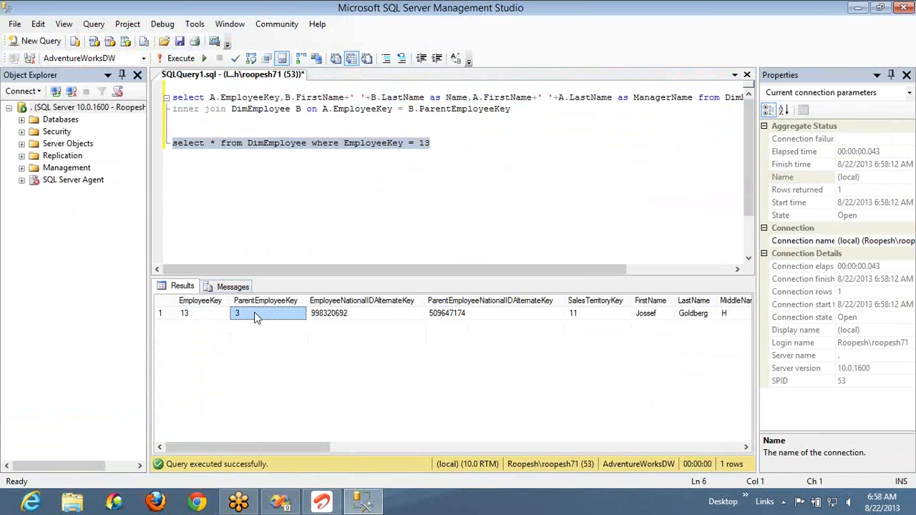
{"action": "left_click", "coordinate": [456, 148]}
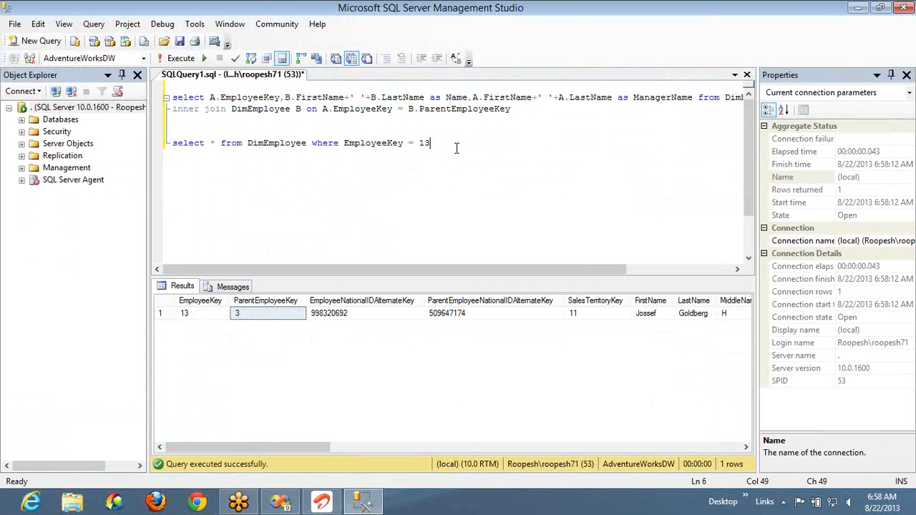
{"action": "key", "text": "BackSpace"}
{"action": "key", "text": "BackSpace"}
{"action": "type", "text": "3"}
{"action": "key", "text": "shift+Home"}
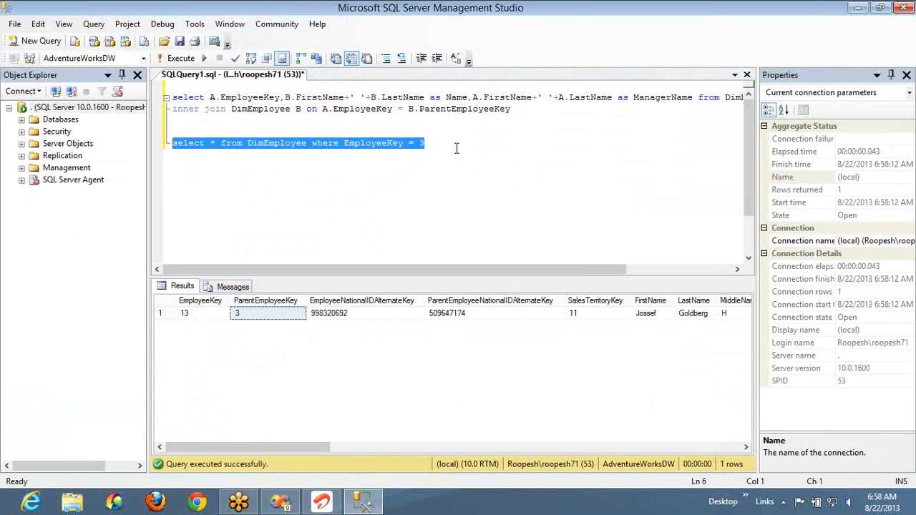
{"action": "key", "text": "F5"}
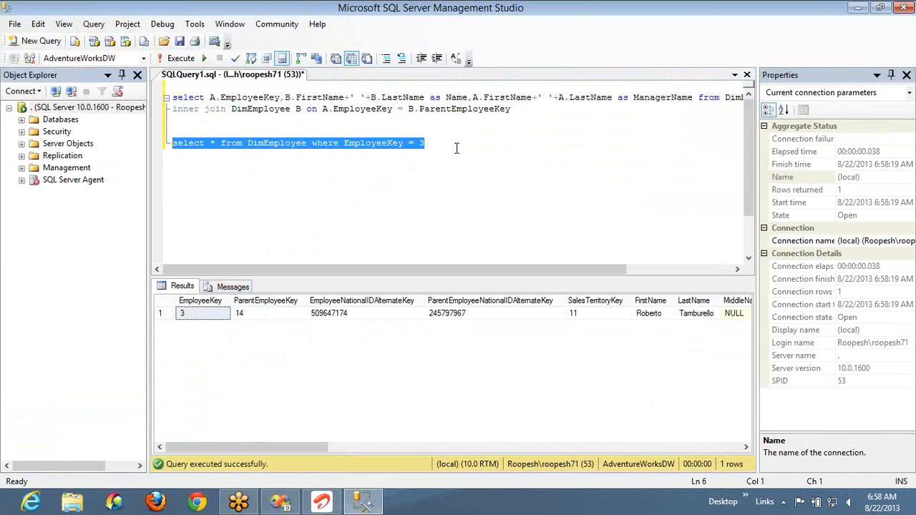
- Follow the hierarchy one level up by running the DimEmployee query with EmployeeKey = 14
{"action": "left_click", "coordinate": [272, 316]}
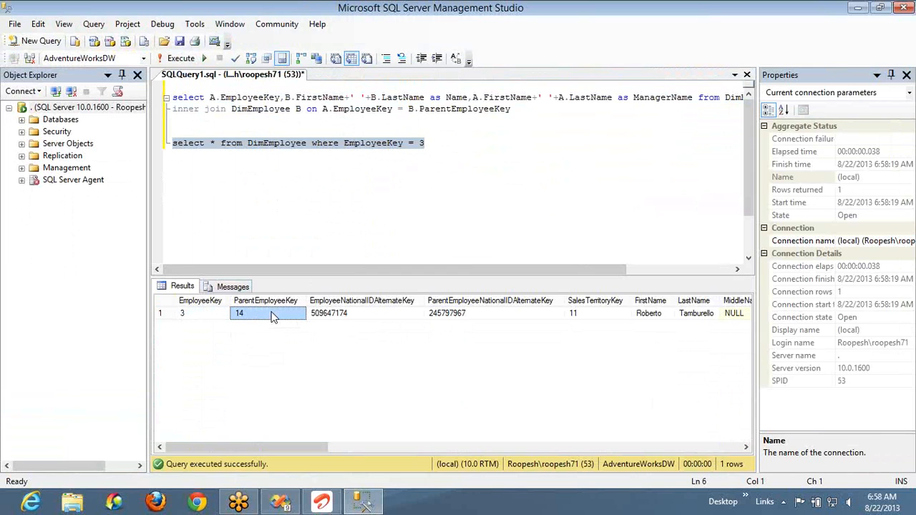
{"action": "left_click", "coordinate": [454, 147]}
{"action": "key", "text": "BackSpace"}
{"action": "type", "text": "14"}
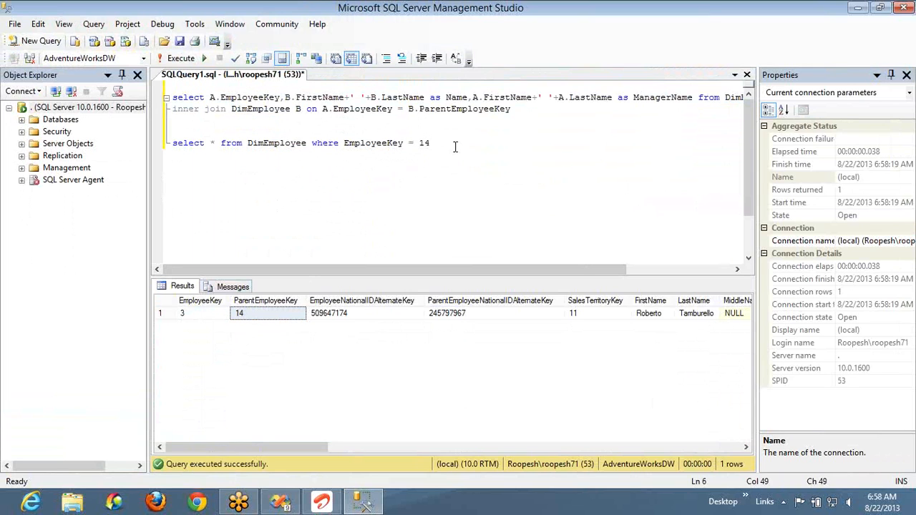
{"action": "key", "text": "shift+Home"}
{"action": "key", "text": "F5"}
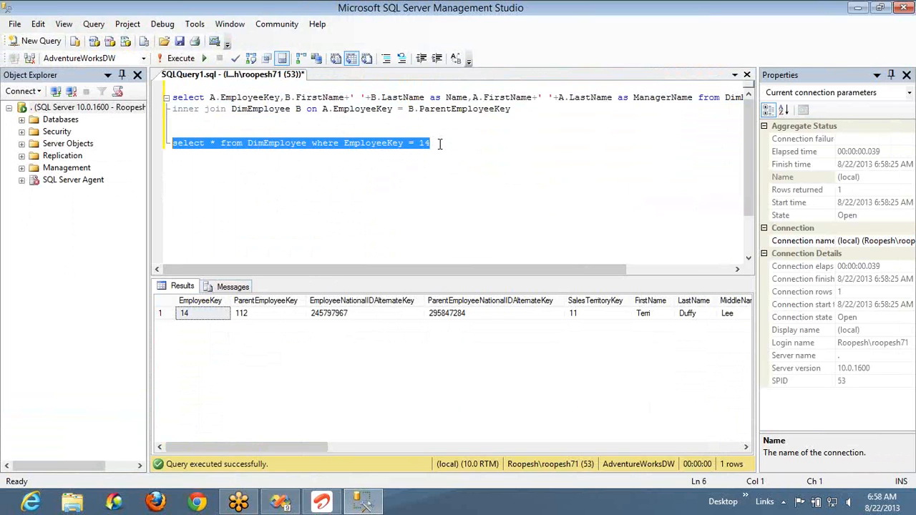
- Query the top-level parent by changing the EmployeeKey filter to 112 and running the statement
{"action": "left_click", "coordinate": [439, 143]}
{"action": "key", "text": "BackSpace"}
{"action": "type", "text": "12"}
{"action": "key", "text": "shift+Home"}
{"action": "key", "text": "F5"}
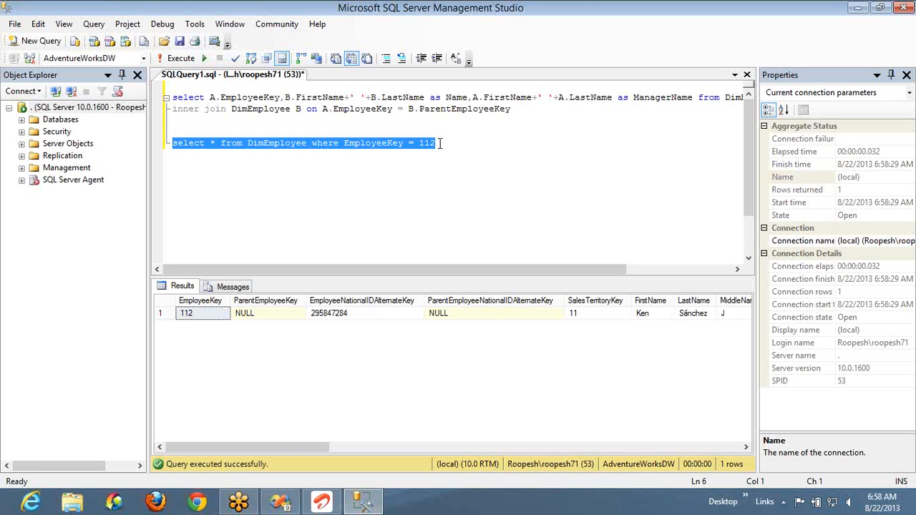
- Return to Visual Studio, review the previewed hierarchy, and check the ParentEmployeeKey row group's expression in design view without changing it
{"action": "left_click", "coordinate": [366, 166]}
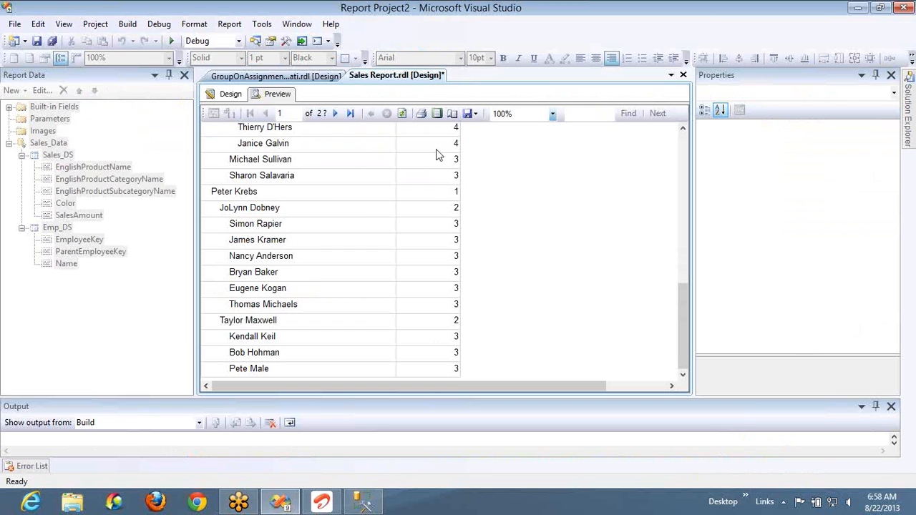
{"action": "left_click_drag", "start_coordinate": [682, 316], "coordinate": [682, 206]}
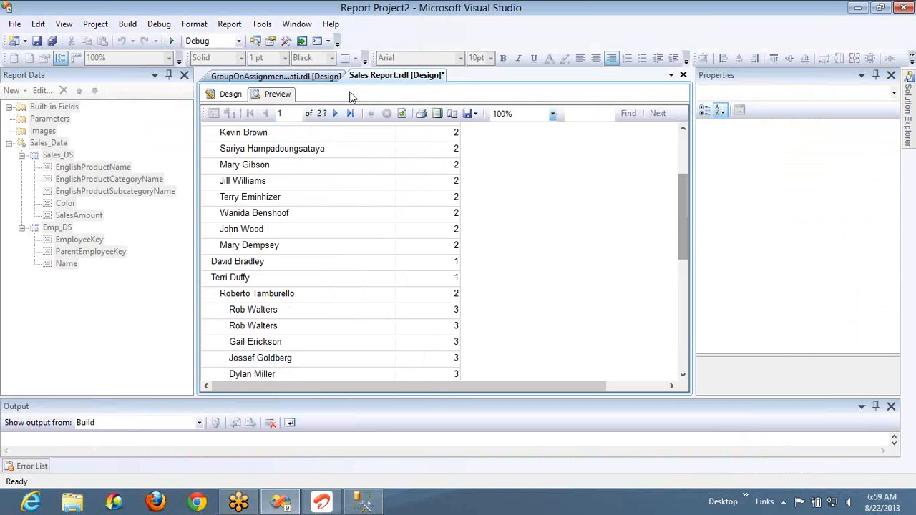
{"action": "left_click", "coordinate": [230, 94]}
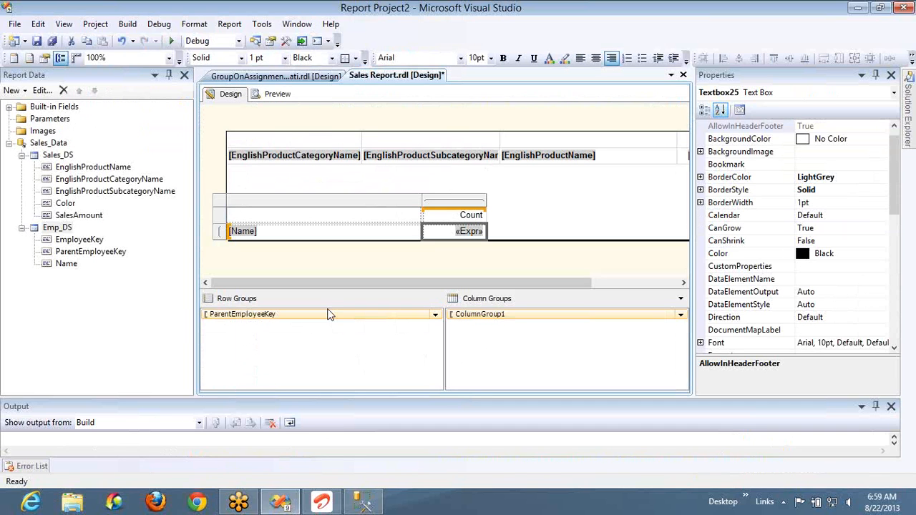
{"action": "double_click", "coordinate": [373, 316]}
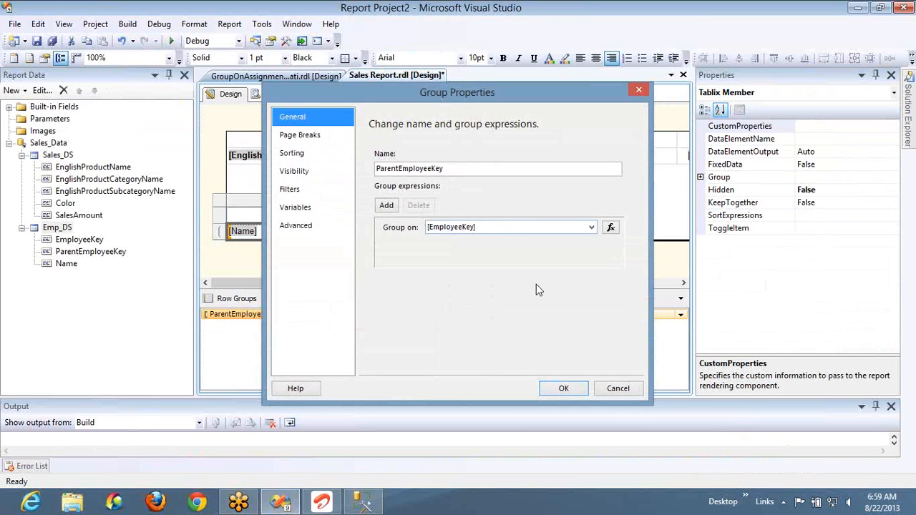
{"action": "left_click", "coordinate": [610, 389]}
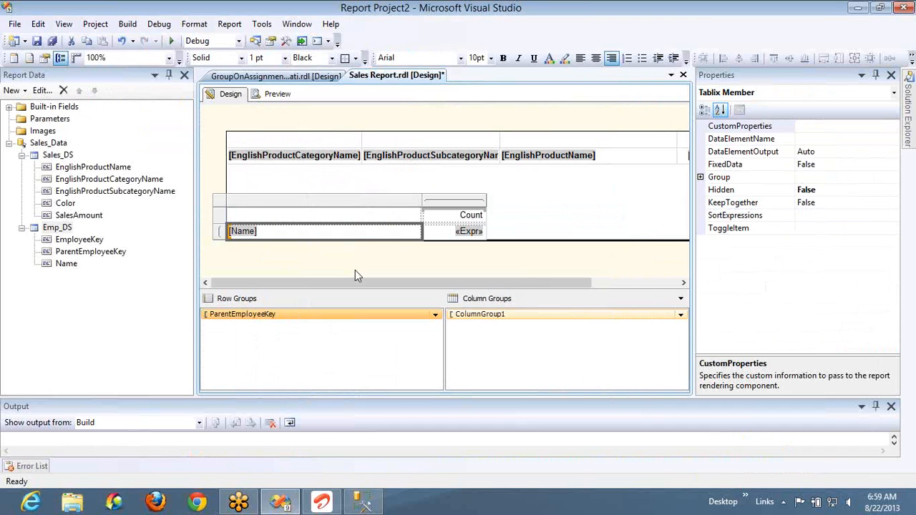
- Replace the Name field in the employee table's row group cell with the EmployeeKey field
{"action": "left_click", "coordinate": [417, 233]}
{"action": "left_click", "coordinate": [417, 232]}
{"action": "left_click", "coordinate": [445, 243]}
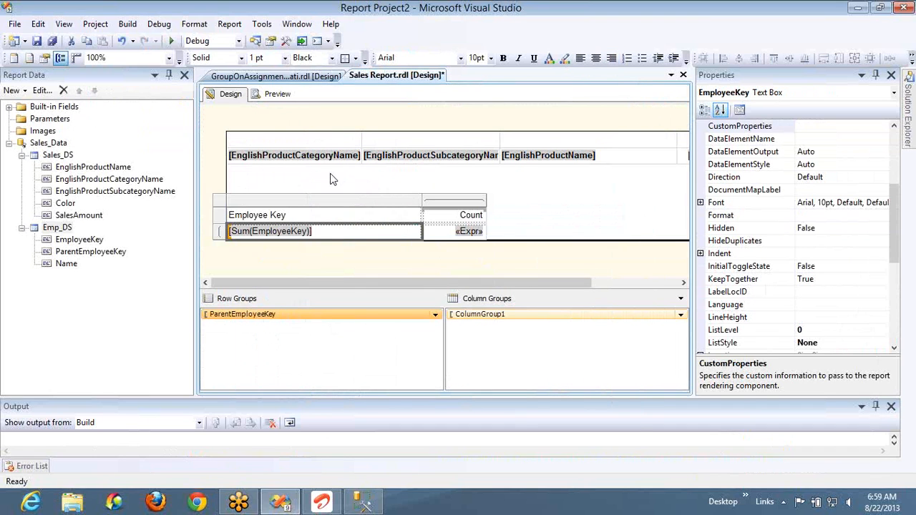
{"action": "left_click", "coordinate": [254, 233]}
{"action": "left_click", "coordinate": [254, 232]}
{"action": "left_click", "coordinate": [254, 233]}
{"action": "left_click", "coordinate": [254, 232]}
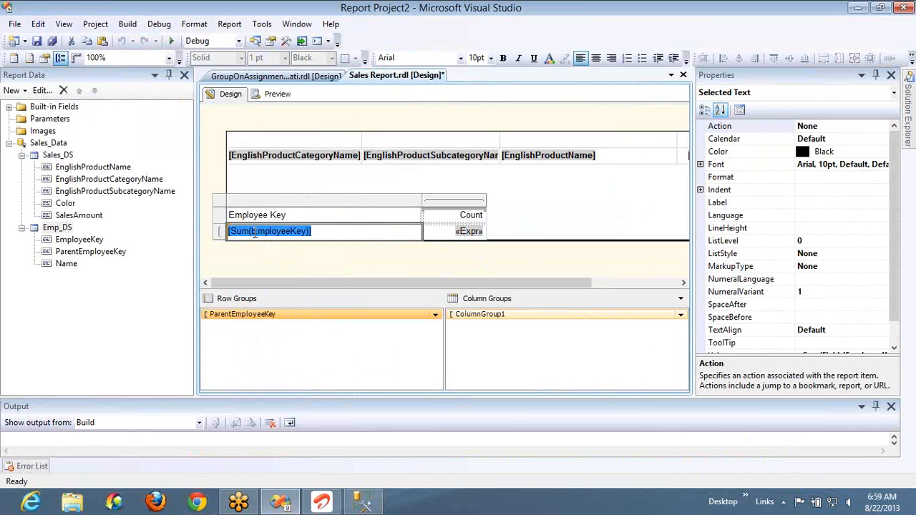
{"action": "left_click", "coordinate": [375, 235]}
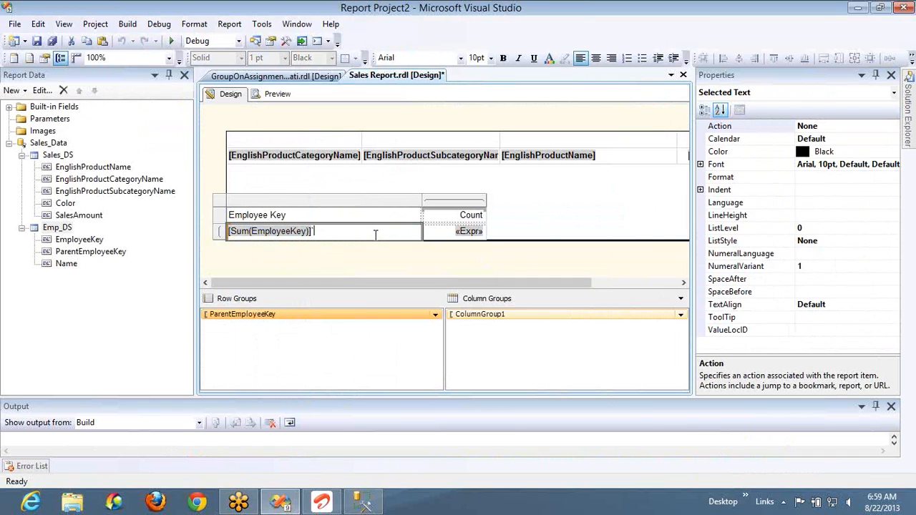
{"action": "right_click", "coordinate": [375, 235]}
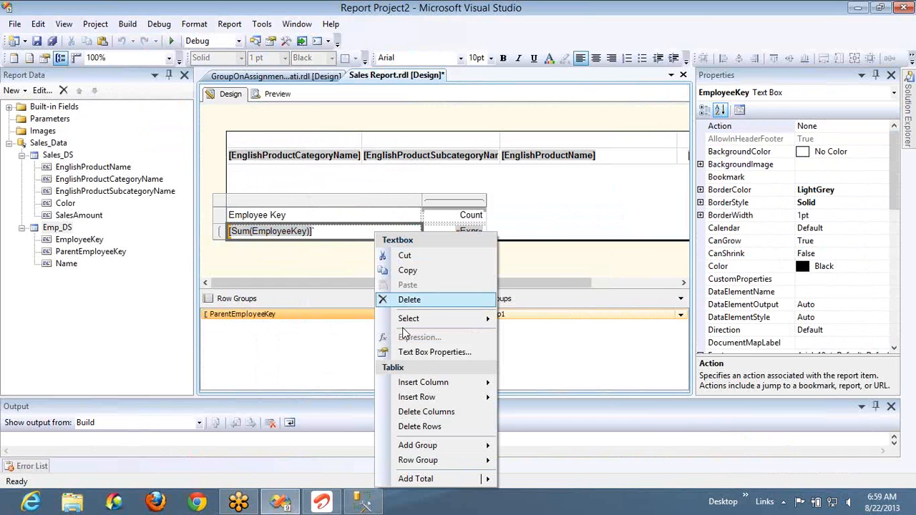
{"action": "left_click", "coordinate": [339, 252]}
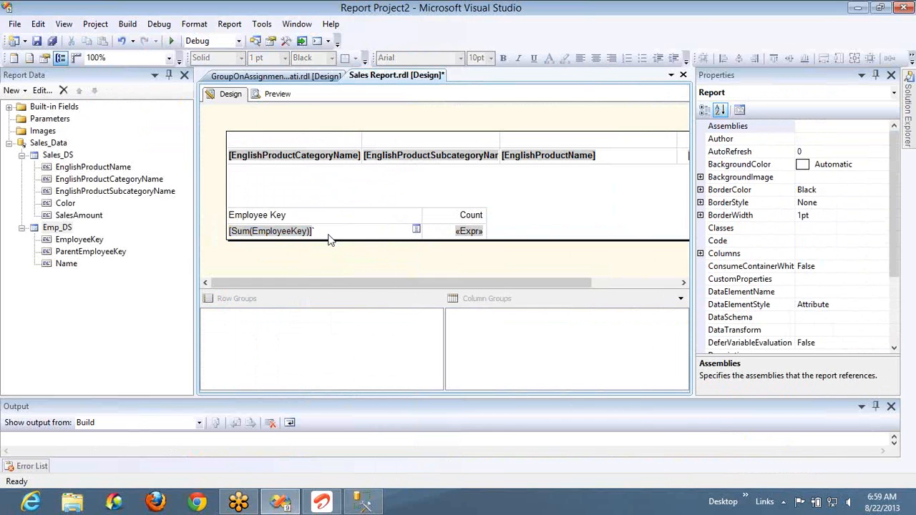
- Clear the Sum(EmployeeKey) expression from the cell below the Employee Key header
{"action": "left_click", "coordinate": [329, 235]}
{"action": "left_click", "coordinate": [329, 235]}
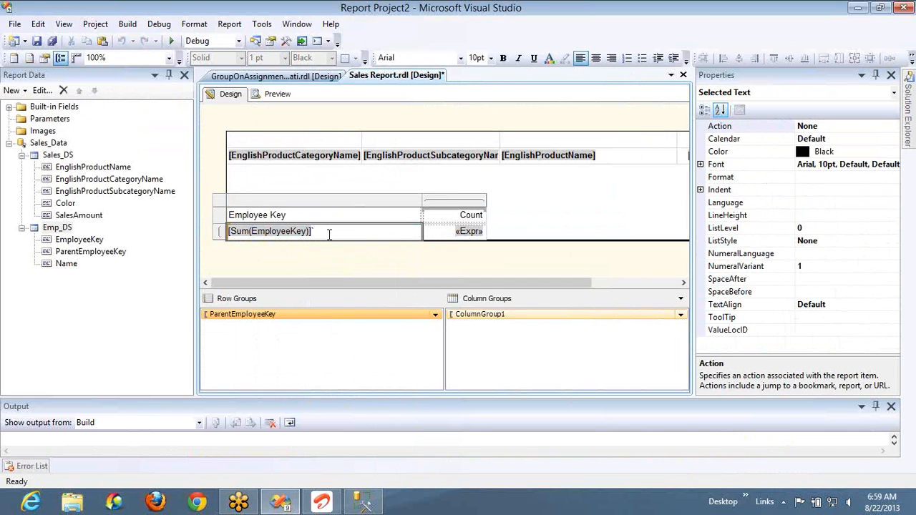
{"action": "key", "text": "ctrl+a"}
{"action": "key", "text": "BackSpace"}
{"action": "key", "text": "Return"}
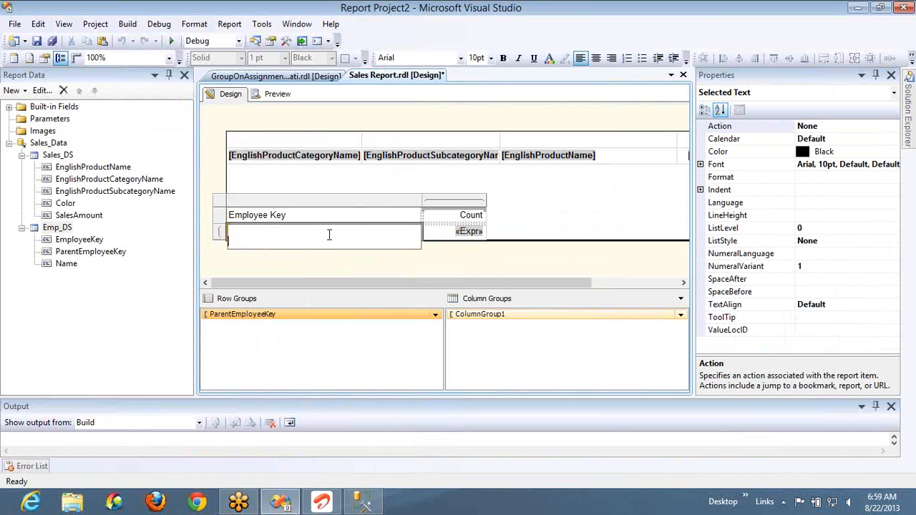
{"action": "key", "text": "Escape"}
{"action": "right_click", "coordinate": [329, 236]}
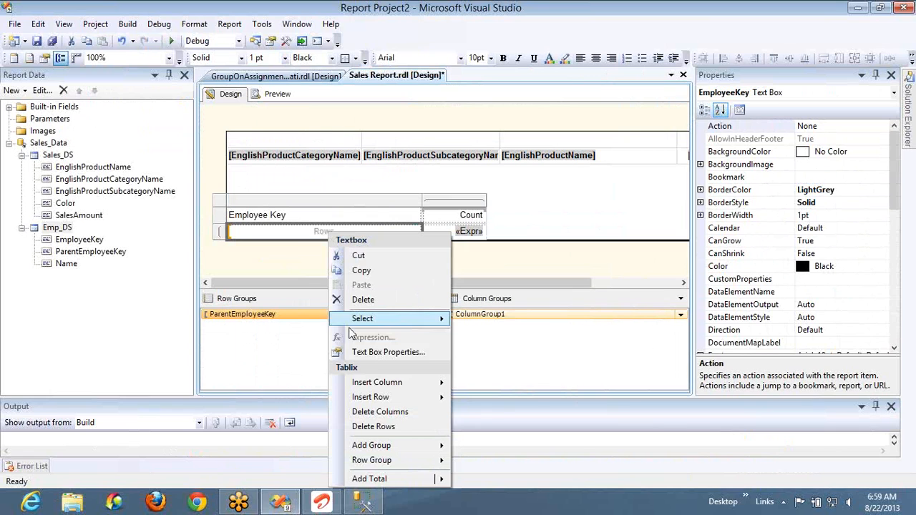
{"action": "left_click", "coordinate": [298, 254]}
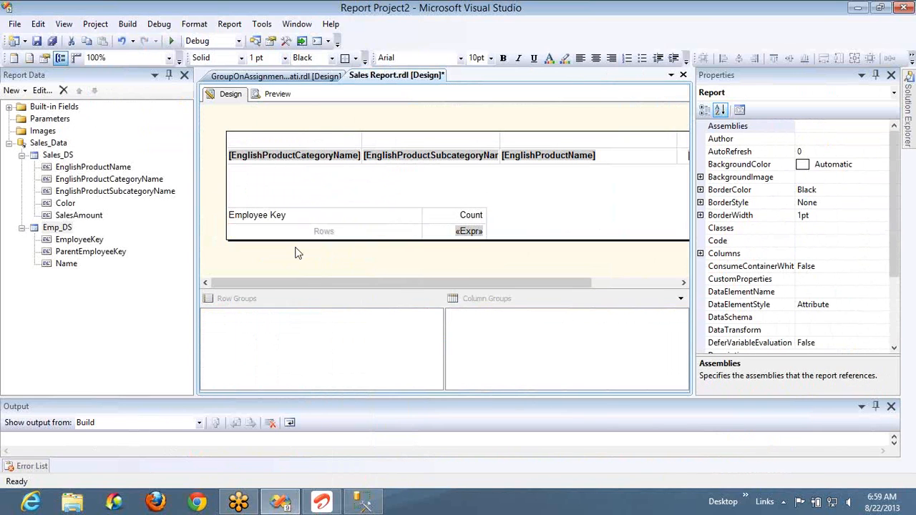
- Undo the recent edits to the employee table's header and row group cells, restoring the Name field
{"action": "left_click", "coordinate": [322, 238]}
{"action": "right_click", "coordinate": [323, 234]}
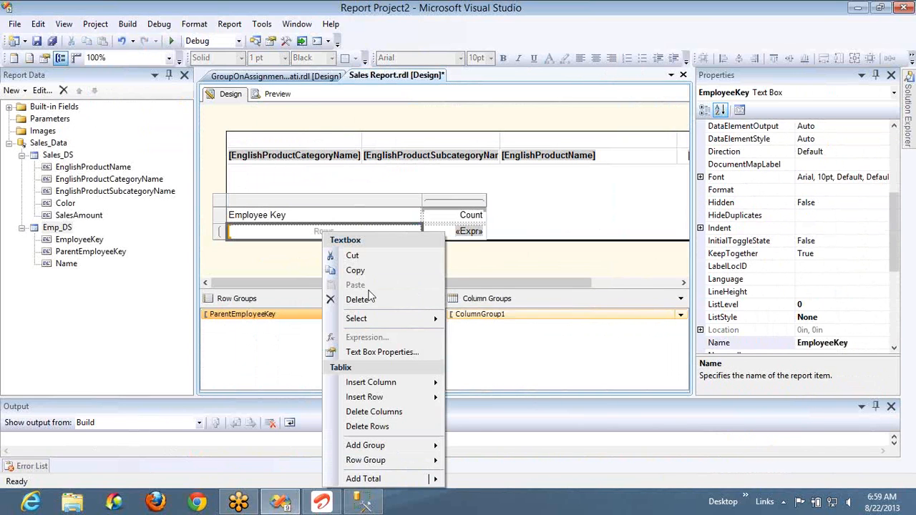
{"action": "left_click", "coordinate": [405, 227]}
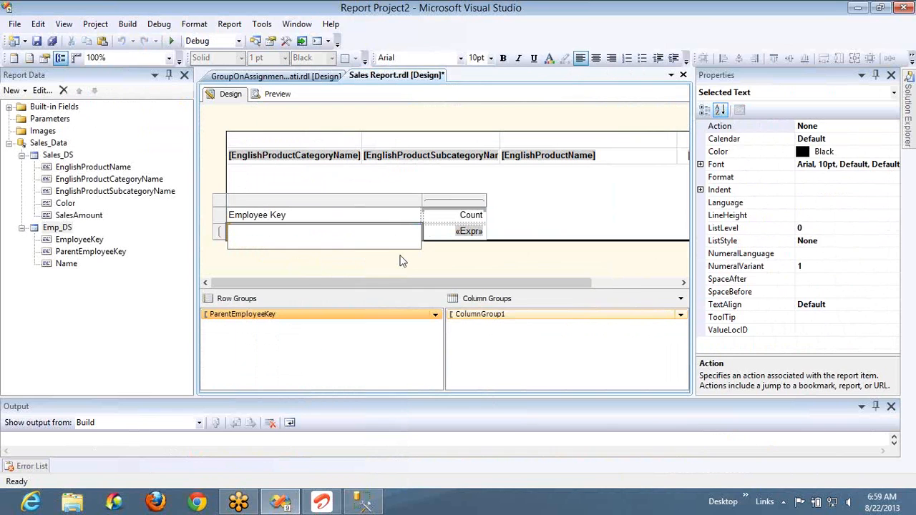
{"action": "left_click", "coordinate": [402, 260]}
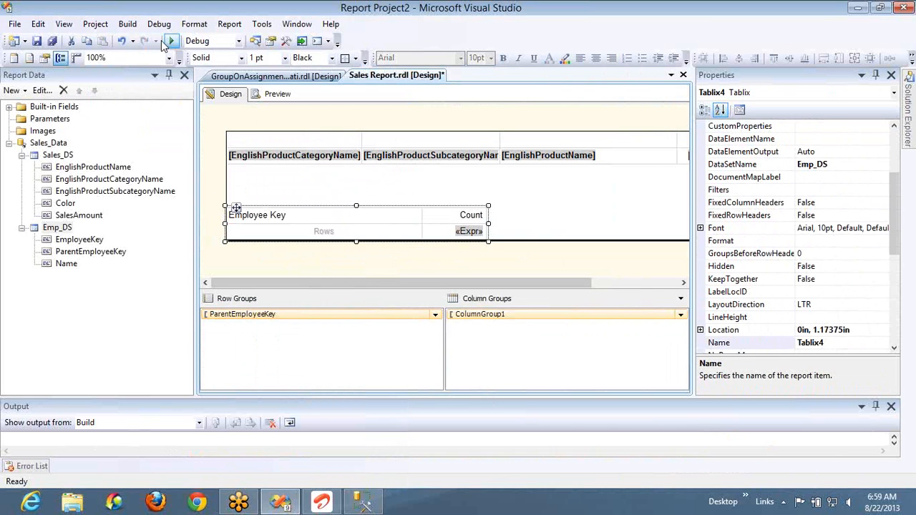
{"action": "left_click", "coordinate": [124, 42]}
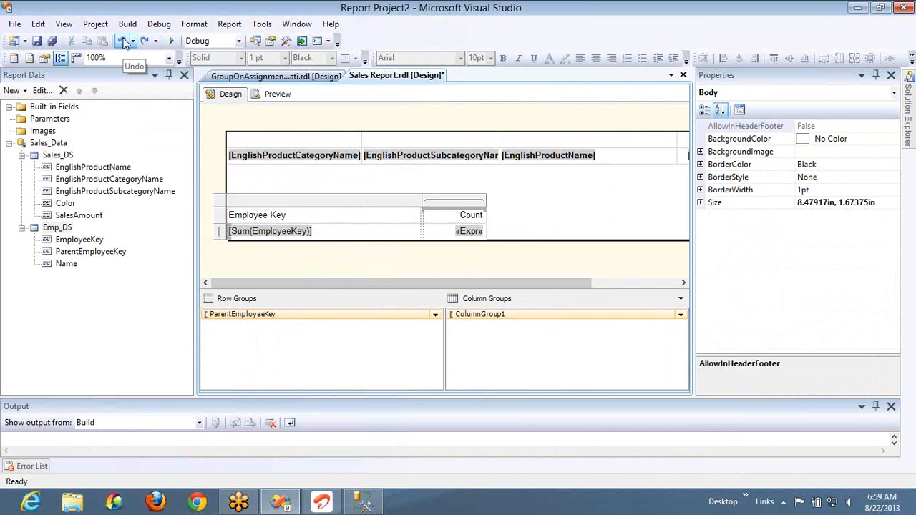
{"action": "left_click", "coordinate": [124, 41]}
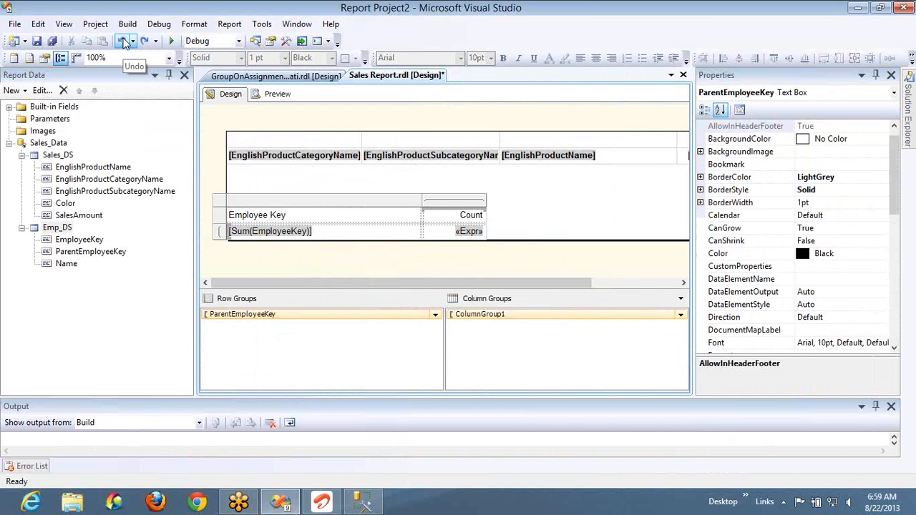
- Set the Name cell's expression in the employee table to =Fields!EmployeeKey.Value and preview the report
{"action": "right_click", "coordinate": [366, 233]}
{"action": "left_click", "coordinate": [350, 236]}
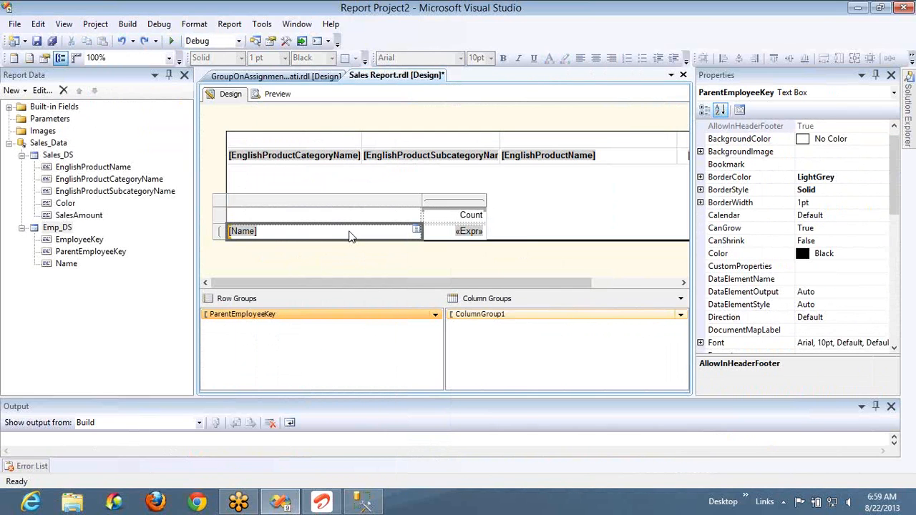
{"action": "right_click", "coordinate": [350, 235]}
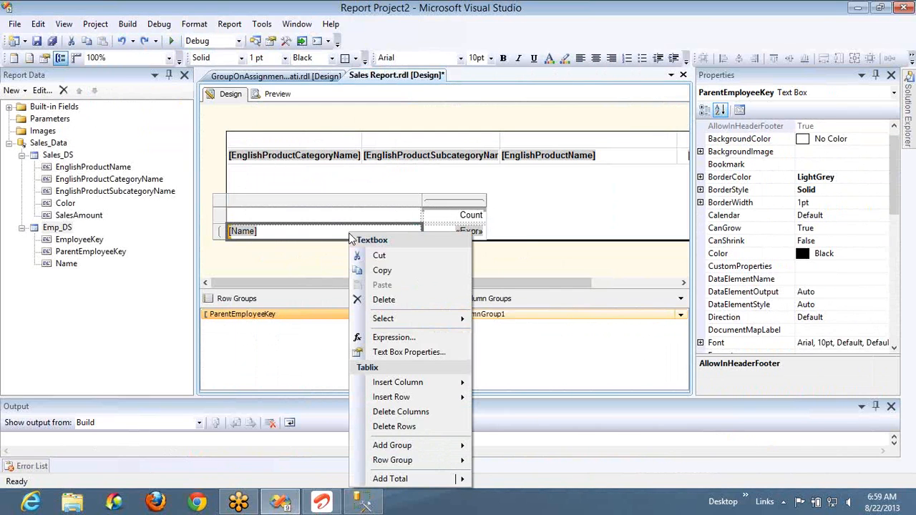
{"action": "left_click", "coordinate": [393, 340]}
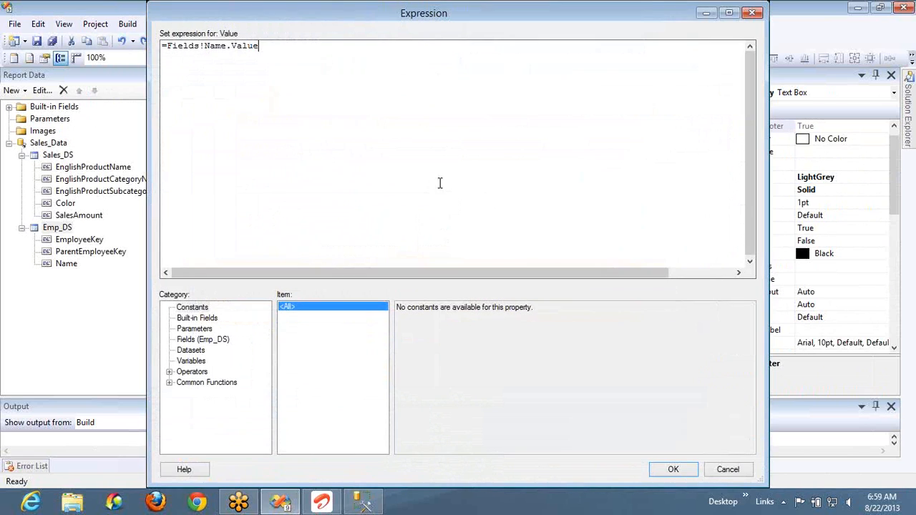
{"action": "double_click", "coordinate": [225, 45]}
{"action": "type", "text": "EmployeeKey"}
{"action": "key", "text": "BackSpace"}
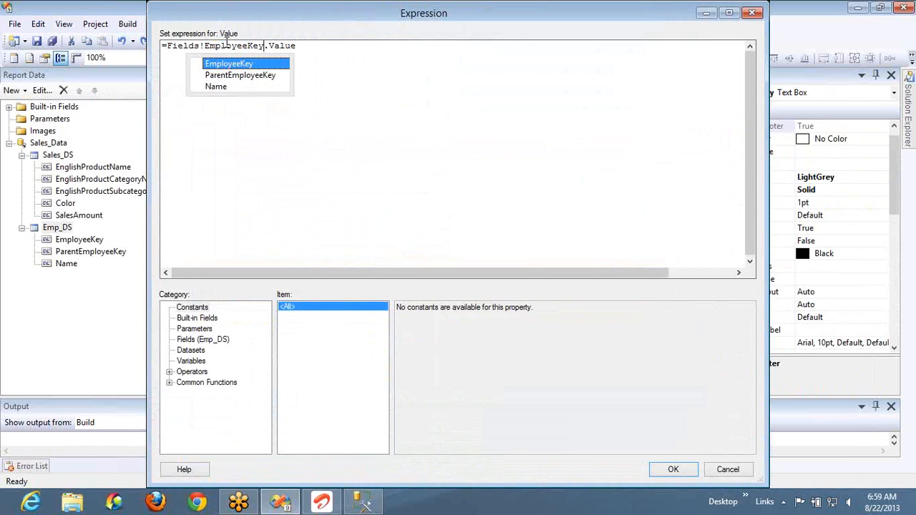
{"action": "left_click", "coordinate": [671, 469]}
{"action": "left_click", "coordinate": [278, 94]}
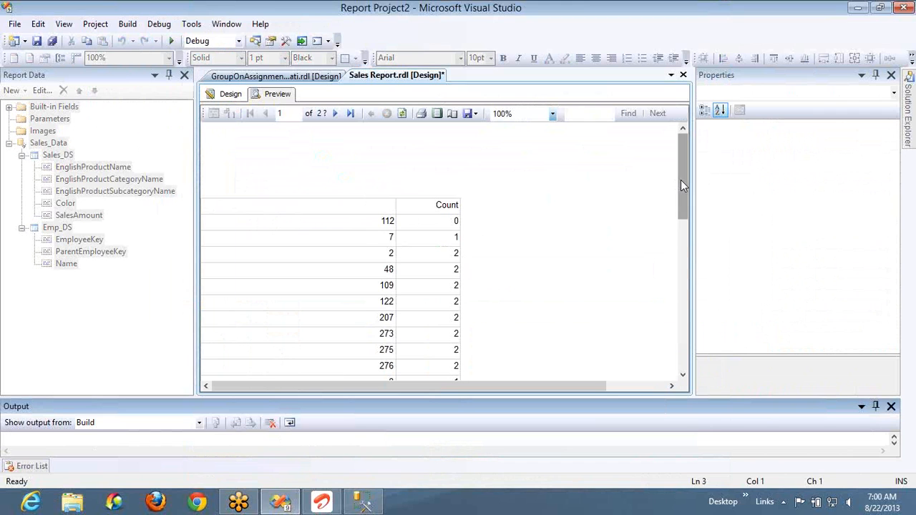
{"action": "mouse_move", "coordinate": [680, 180]}
{"action": "left_mouse_down"}
{"action": "mouse_move", "coordinate": [681, 244]}
{"action": "mouse_move", "coordinate": [682, 179]}
{"action": "left_mouse_up"}
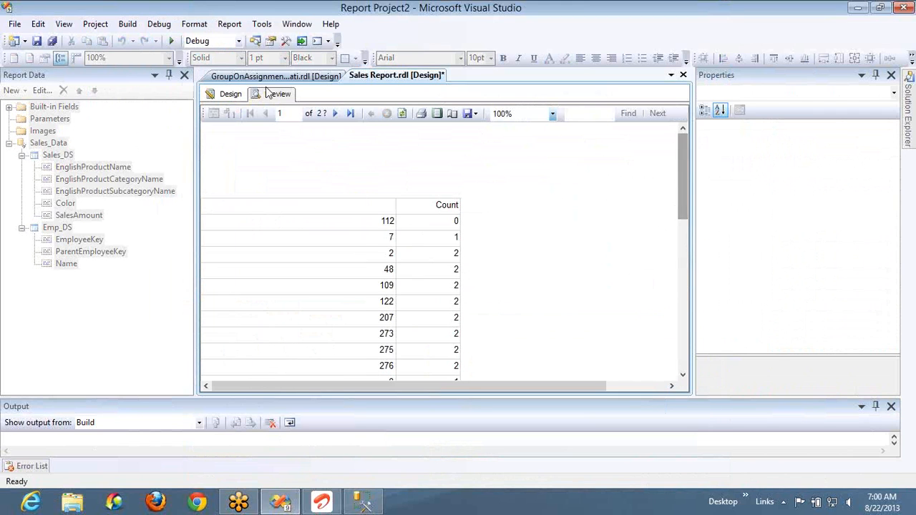
- Left-align the whole EmployeeKey column of the employee table in design view and preview the report again
{"action": "left_click", "coordinate": [232, 96]}
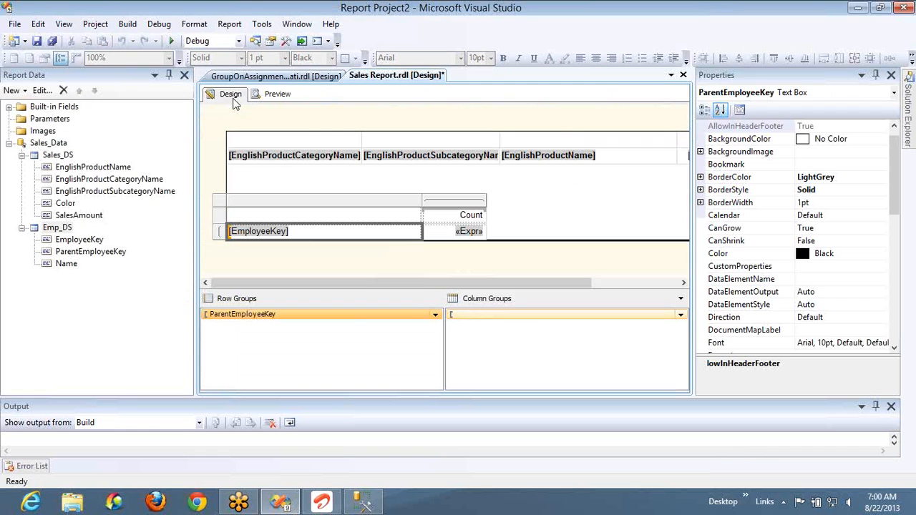
{"action": "left_click", "coordinate": [287, 198]}
{"action": "left_click", "coordinate": [581, 58]}
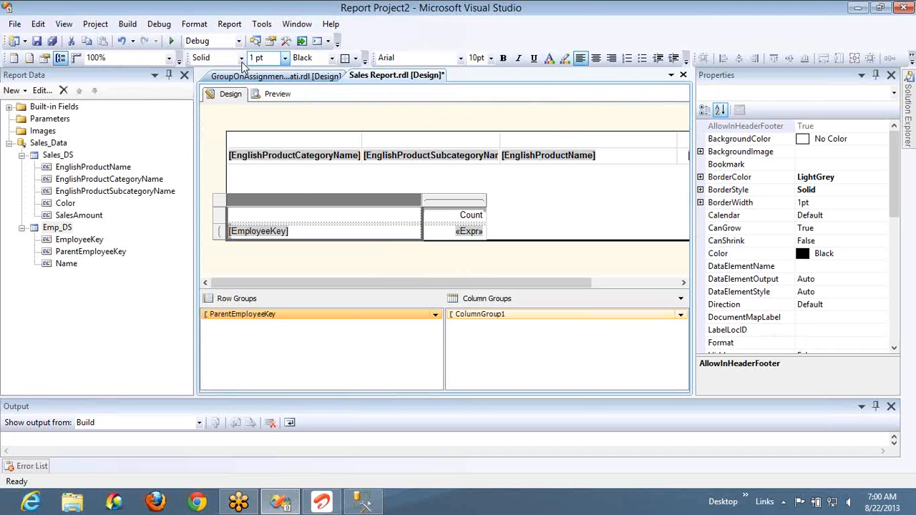
{"action": "left_click", "coordinate": [275, 94]}
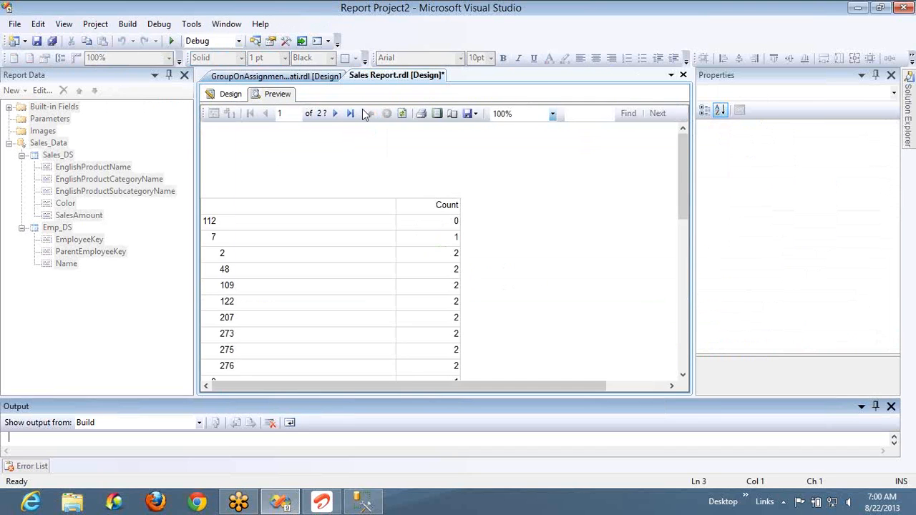
- Examine the indentation and level count of the employee keys across the previewed report pages
{"action": "left_click", "coordinate": [225, 221]}
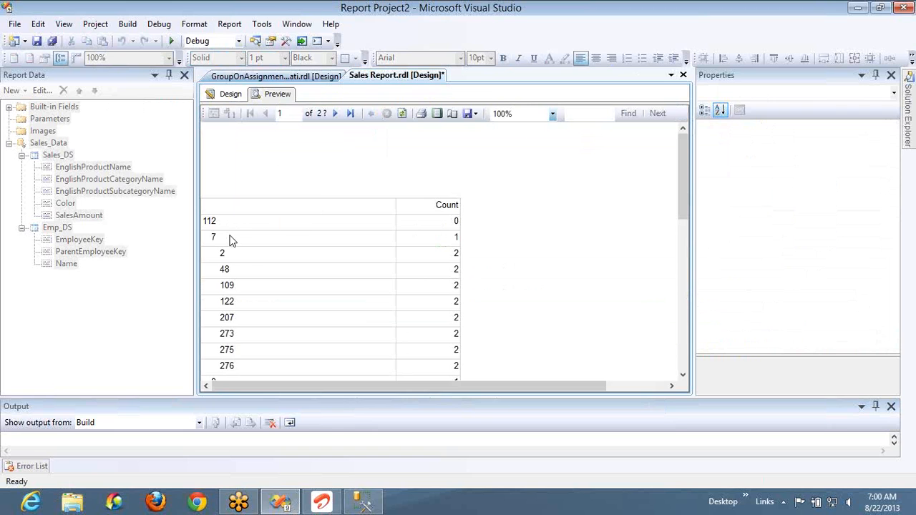
{"action": "scroll", "coordinate": [230, 241], "scroll_direction": "down", "scroll_amount": 5}
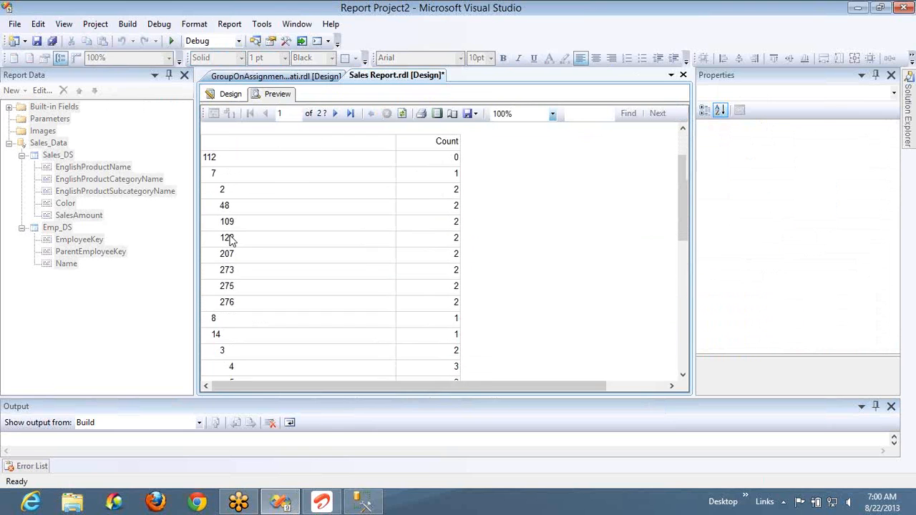
{"action": "scroll", "coordinate": [230, 240], "scroll_direction": "down", "scroll_amount": 1}
{"action": "scroll", "coordinate": [231, 242], "scroll_direction": "down", "scroll_amount": 5}
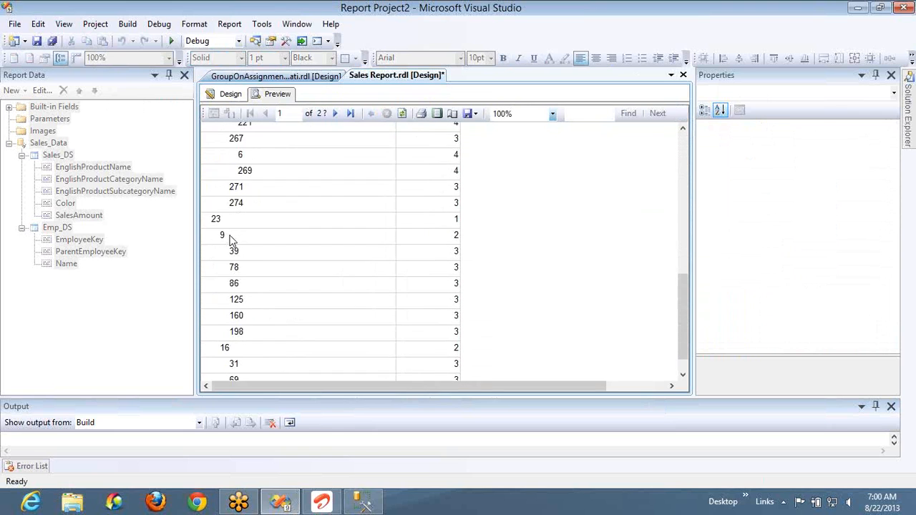
{"action": "scroll", "coordinate": [231, 240], "scroll_direction": "down", "scroll_amount": 5}
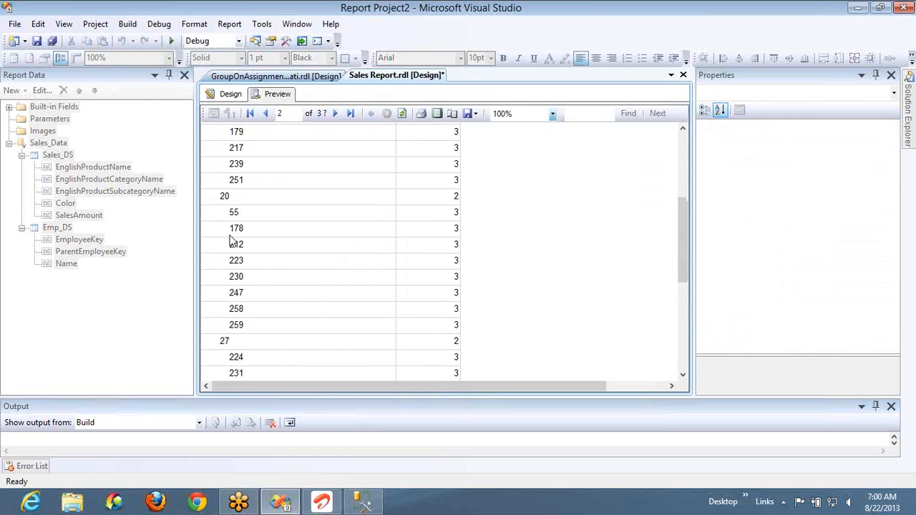
{"action": "scroll", "coordinate": [230, 240], "scroll_direction": "down", "scroll_amount": 5}
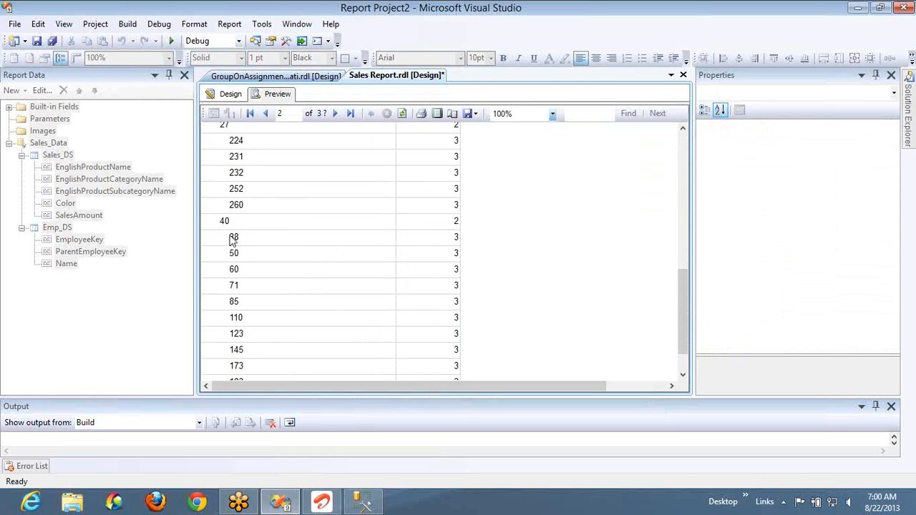
{"action": "scroll", "coordinate": [230, 240], "scroll_direction": "up", "scroll_amount": 15}
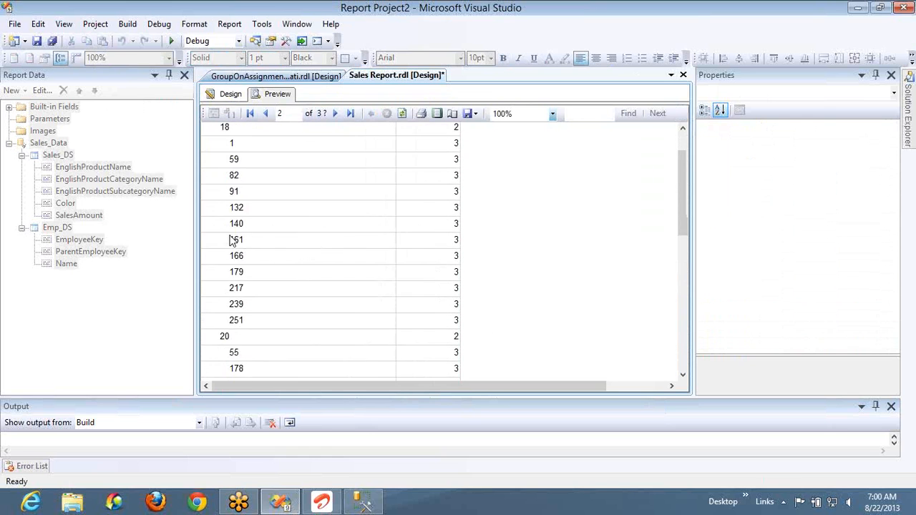
{"action": "scroll", "coordinate": [231, 240], "scroll_direction": "up", "scroll_amount": 10}
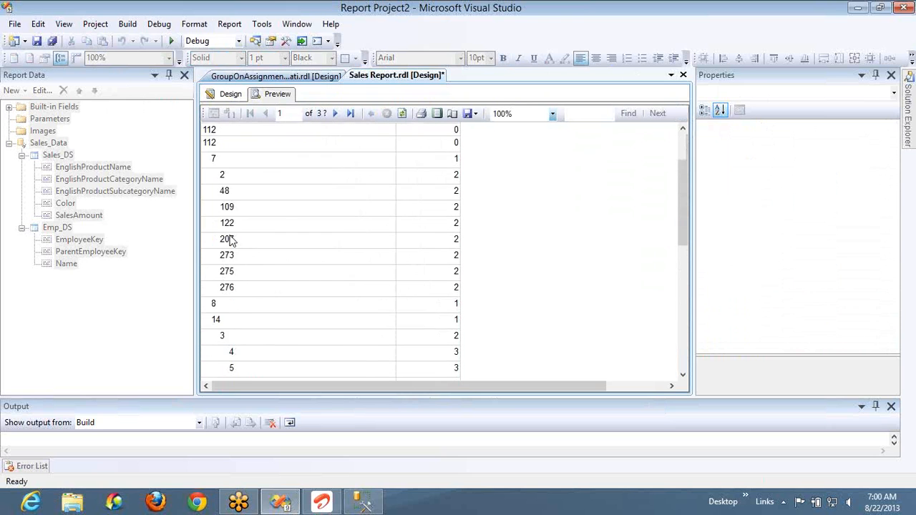
- Replace EmployeeKey with the Name field in the expression of the employee table's row group cell
{"action": "left_click", "coordinate": [230, 94]}
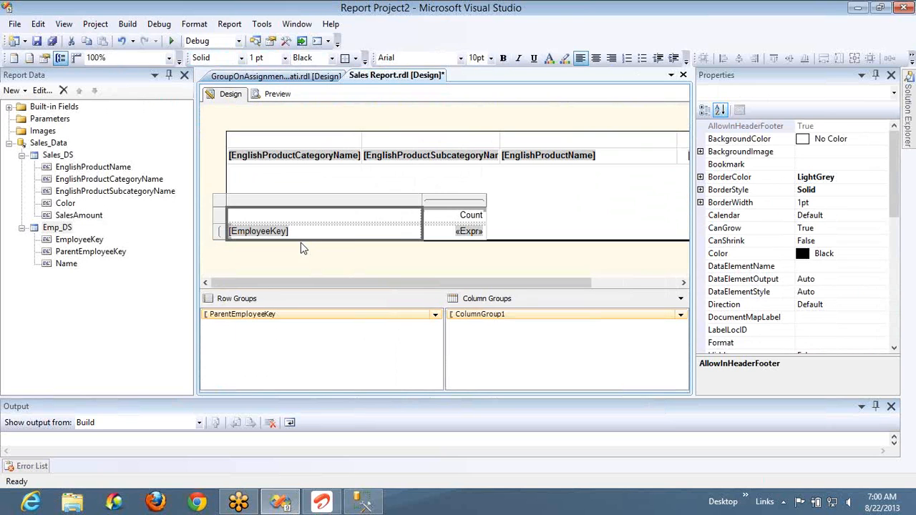
{"action": "right_click", "coordinate": [379, 237]}
{"action": "left_click", "coordinate": [341, 245]}
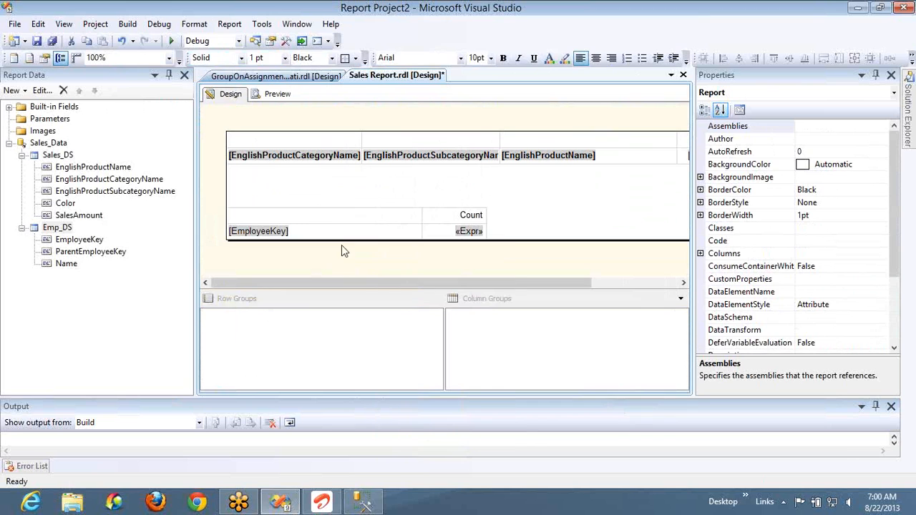
{"action": "left_click", "coordinate": [344, 232]}
{"action": "right_click", "coordinate": [345, 234]}
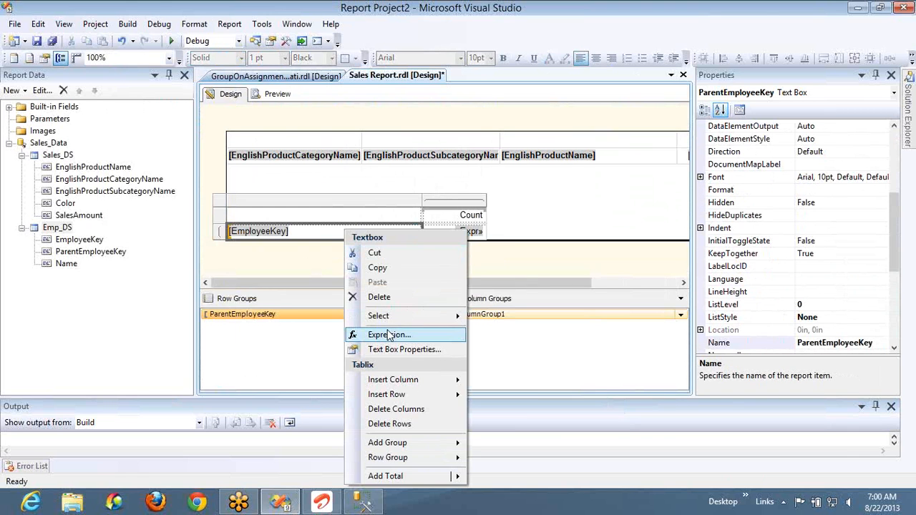
{"action": "left_click", "coordinate": [390, 336]}
{"action": "double_click", "coordinate": [243, 47]}
{"action": "type", "text": "name"}
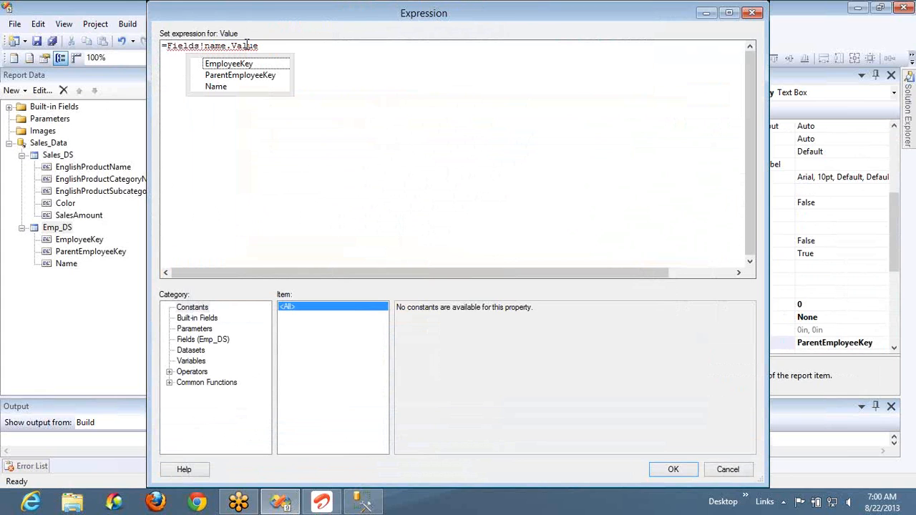
{"action": "key", "text": "Down"}
{"action": "key", "text": "Down"}
{"action": "key", "text": "Down"}
{"action": "key", "text": "Return"}
{"action": "left_click", "coordinate": [673, 469]}
- Check the ParentEmployeeKey row group's group expression and recursive parent settings, and preview the report with employee names
{"action": "double_click", "coordinate": [332, 312]}
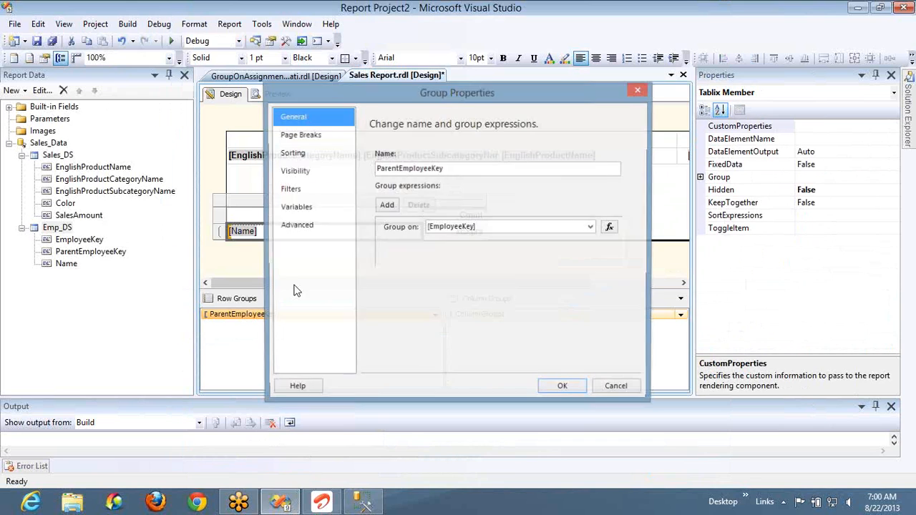
{"action": "left_click", "coordinate": [298, 228]}
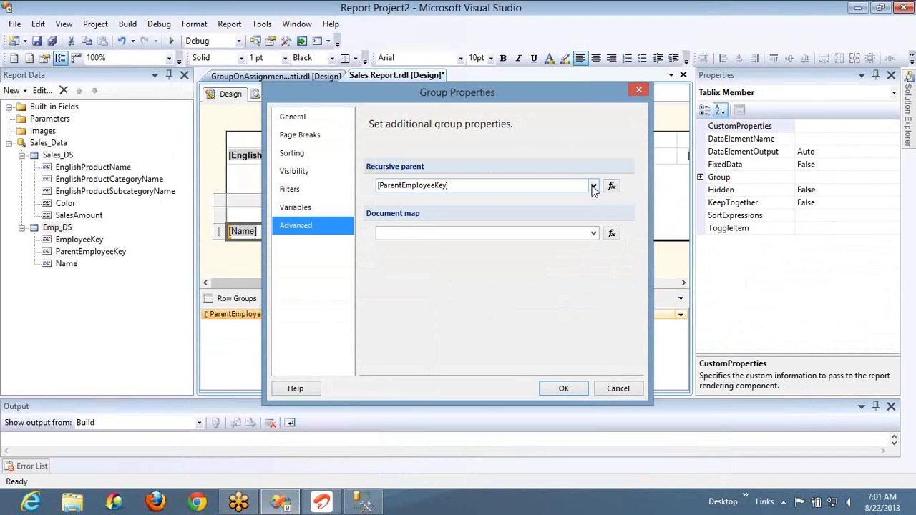
{"action": "left_click", "coordinate": [563, 388]}
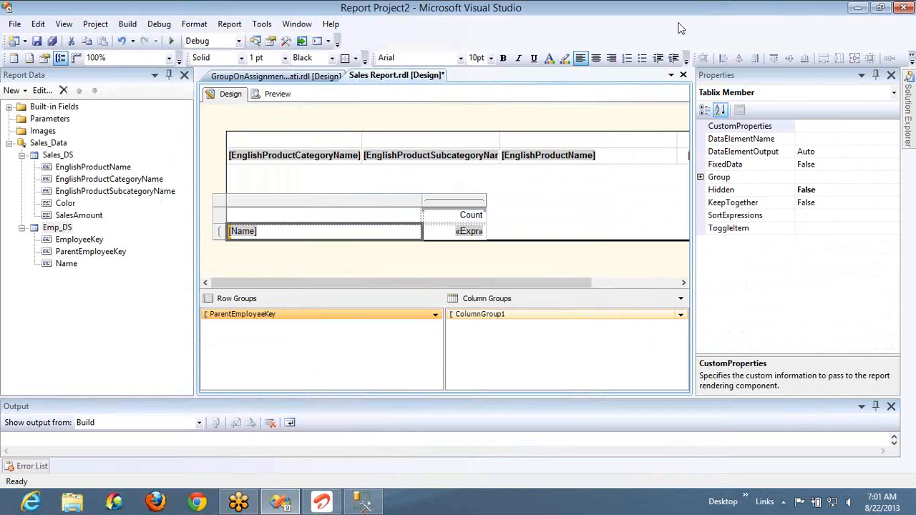
{"action": "left_click", "coordinate": [286, 94]}
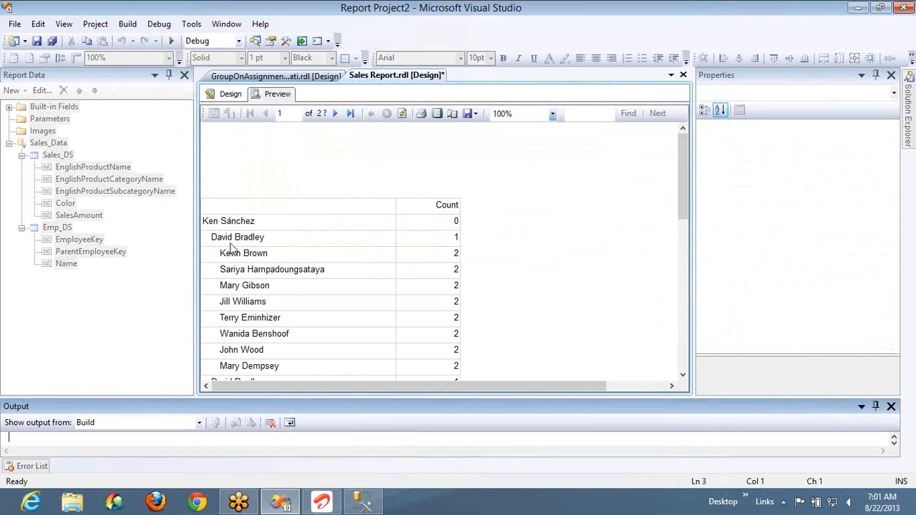
{"action": "left_click", "coordinate": [231, 93]}
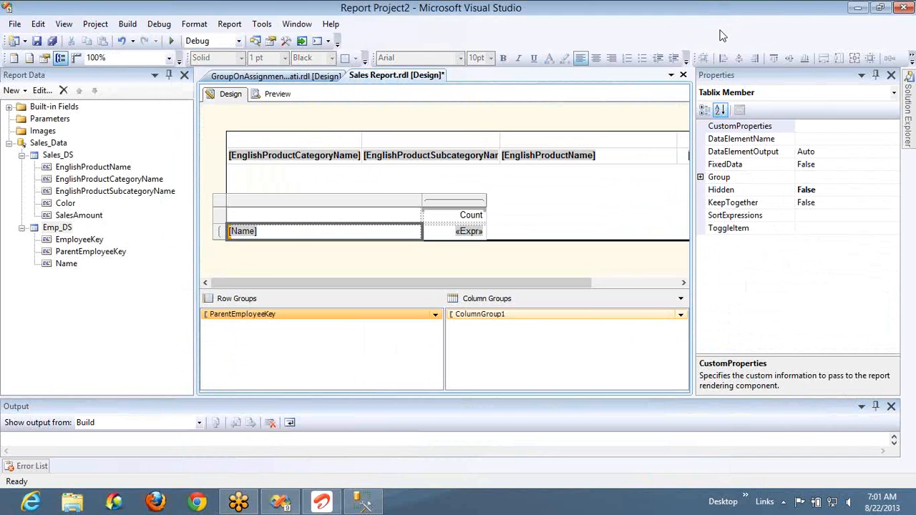
- Open the expression for the Name cell's left padding to examine how it indents each level
{"action": "left_click", "coordinate": [307, 230]}
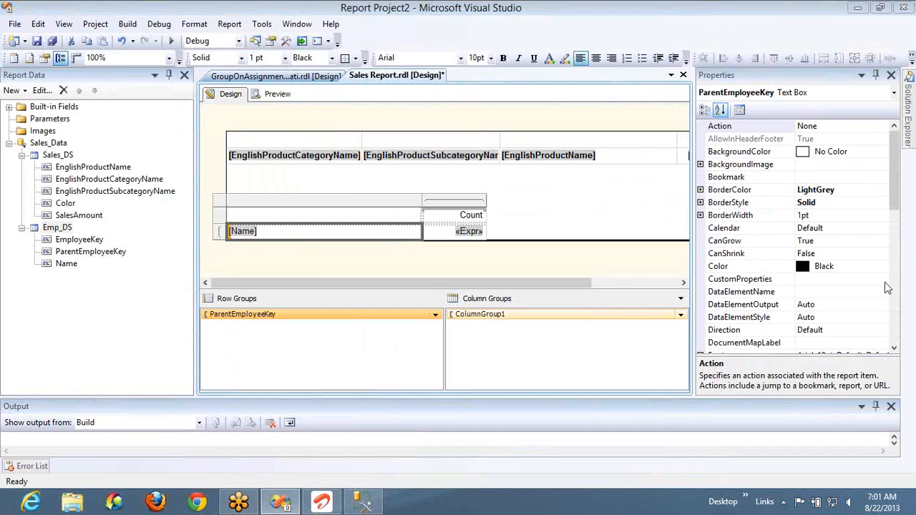
{"action": "left_click", "coordinate": [892, 306]}
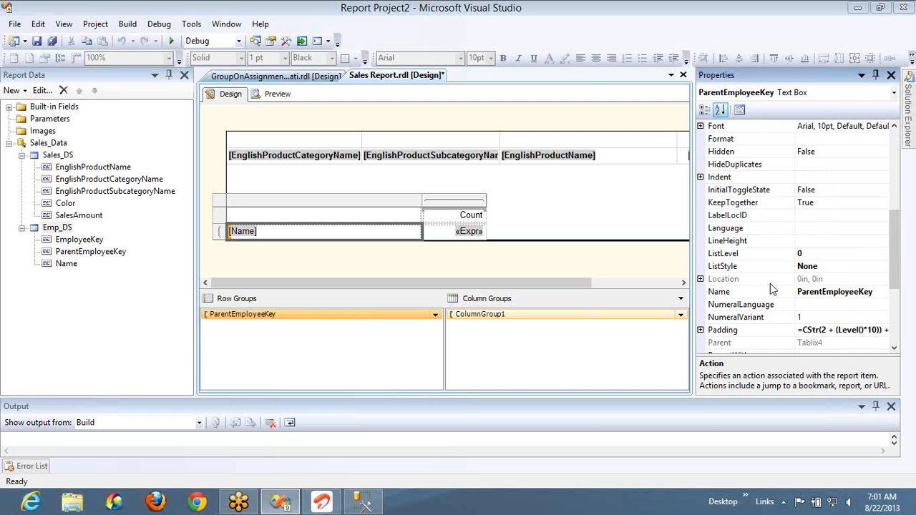
{"action": "left_click", "coordinate": [700, 329]}
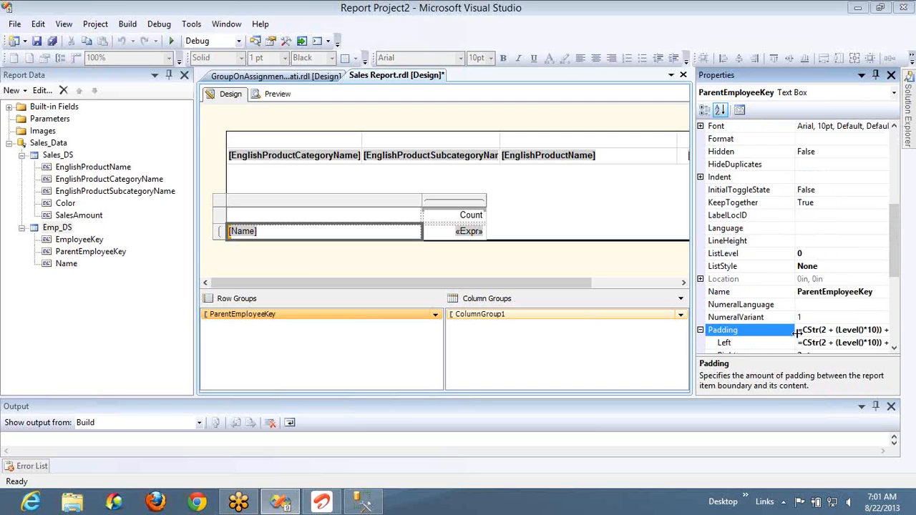
{"action": "left_click", "coordinate": [884, 344]}
{"action": "left_click", "coordinate": [884, 344]}
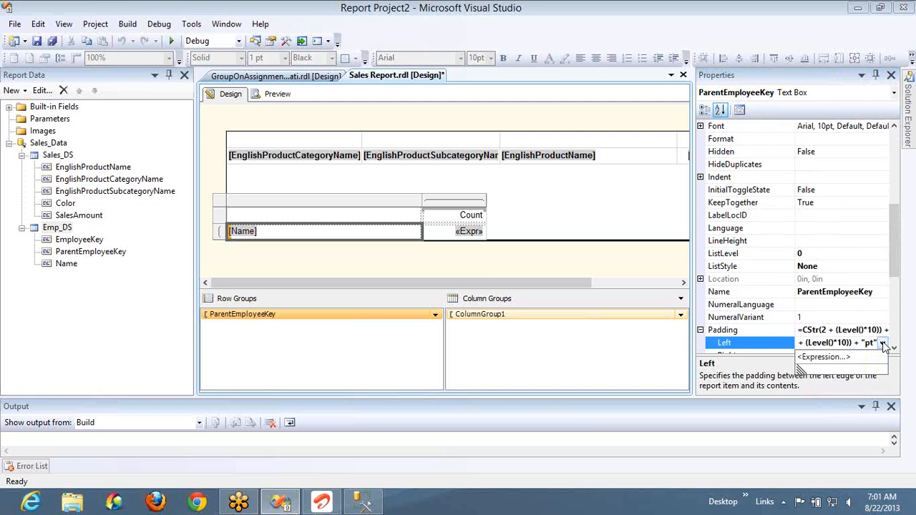
{"action": "left_click", "coordinate": [844, 357]}
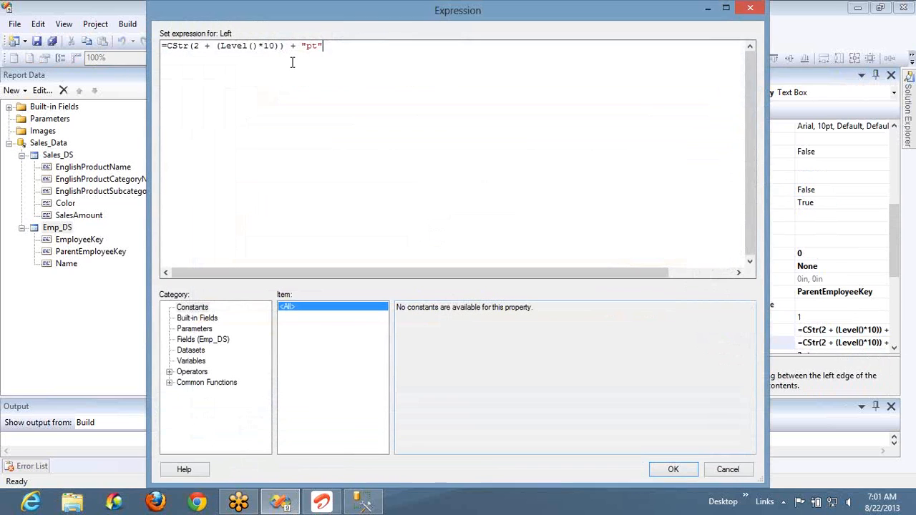
- Examine the base value 2, the Level function and the "pt" unit in the left padding expression, close it without changes, and preview the report
{"action": "double_click", "coordinate": [194, 46]}
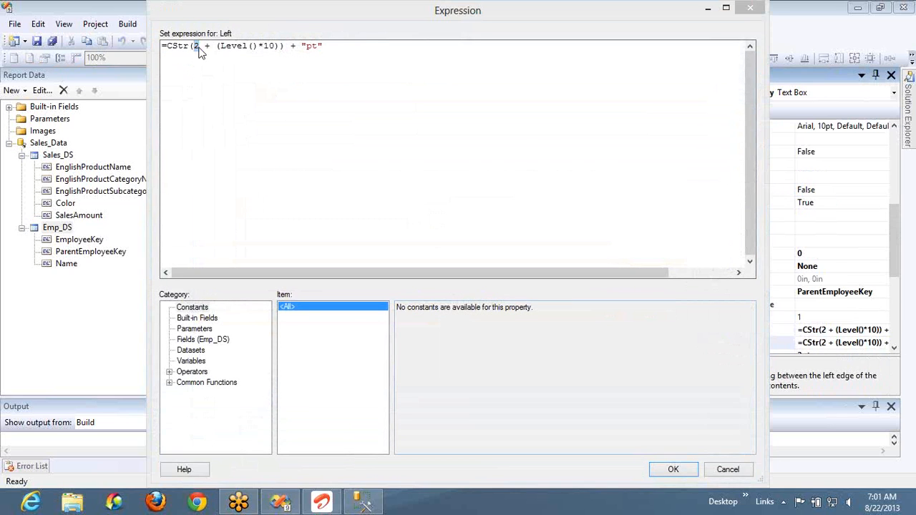
{"action": "double_click", "coordinate": [233, 46]}
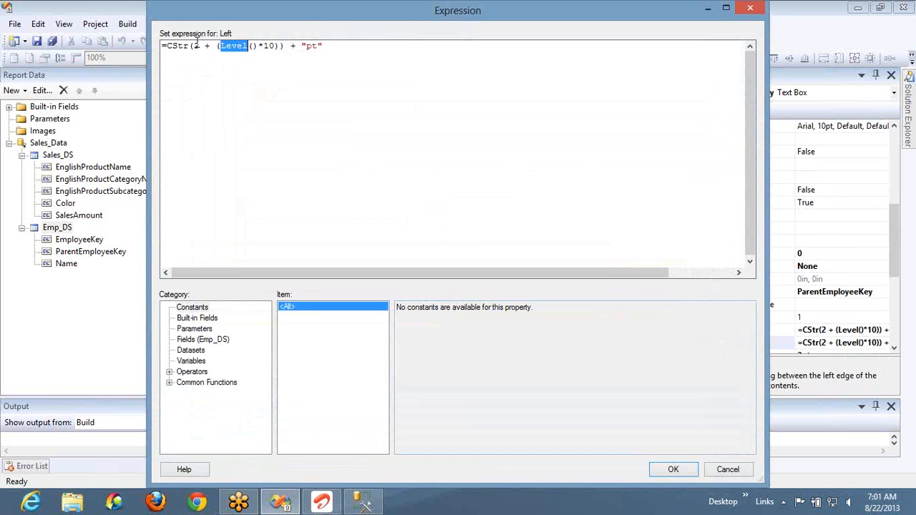
{"action": "left_click", "coordinate": [238, 45]}
{"action": "double_click", "coordinate": [238, 46]}
{"action": "left_click_drag", "start_coordinate": [285, 46], "coordinate": [189, 46]}
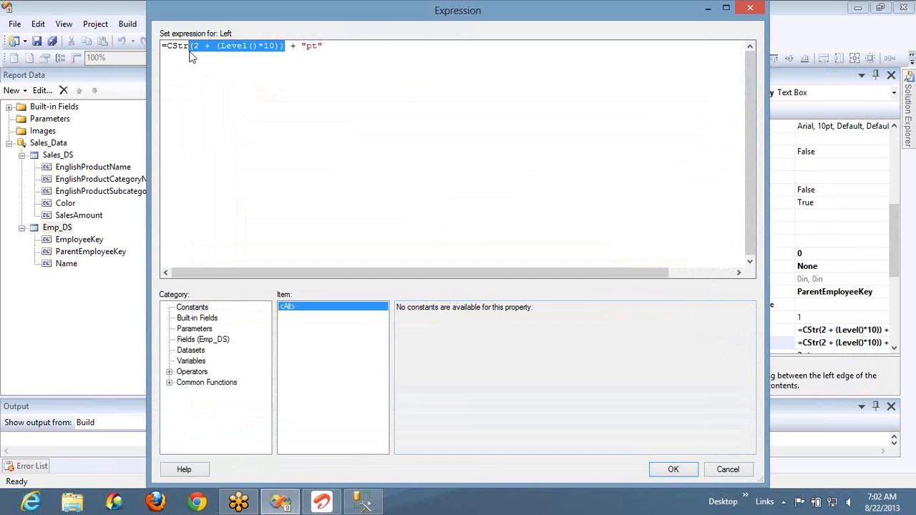
{"action": "left_click_drag", "start_coordinate": [319, 46], "coordinate": [307, 46]}
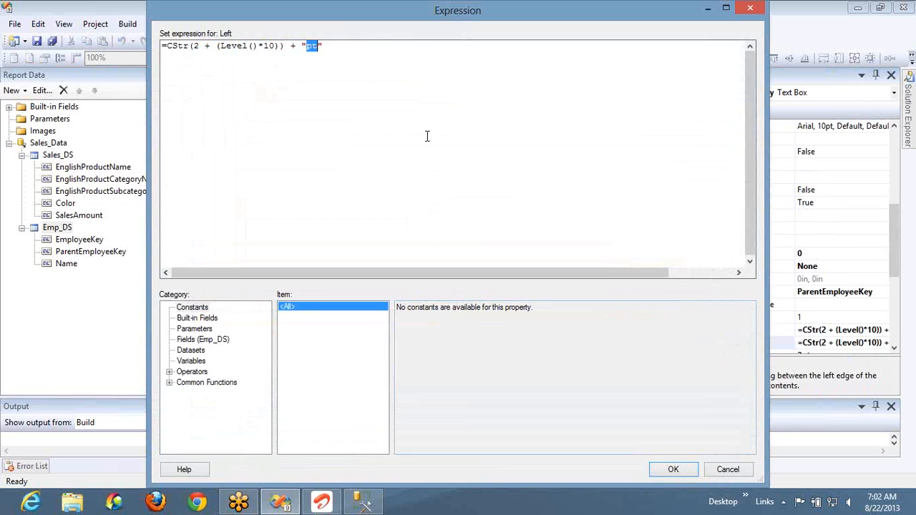
{"action": "left_click", "coordinate": [727, 470]}
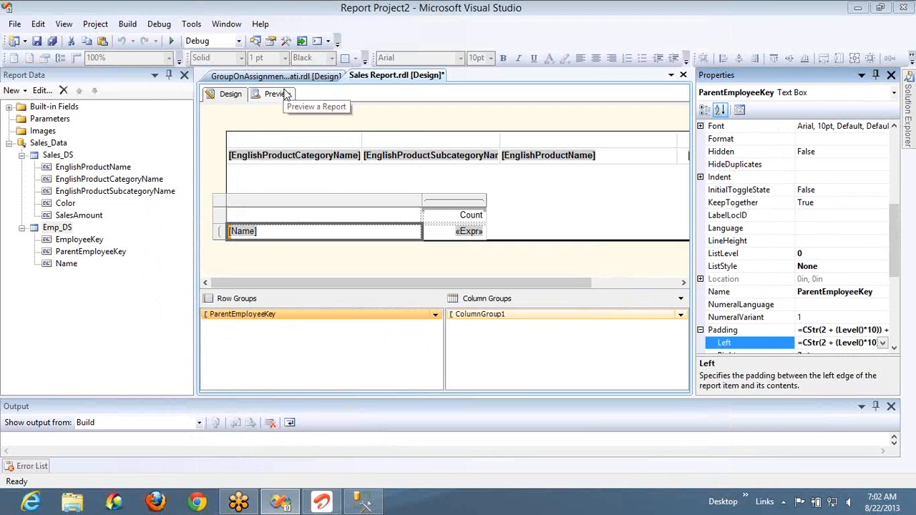
{"action": "left_click", "coordinate": [278, 98]}
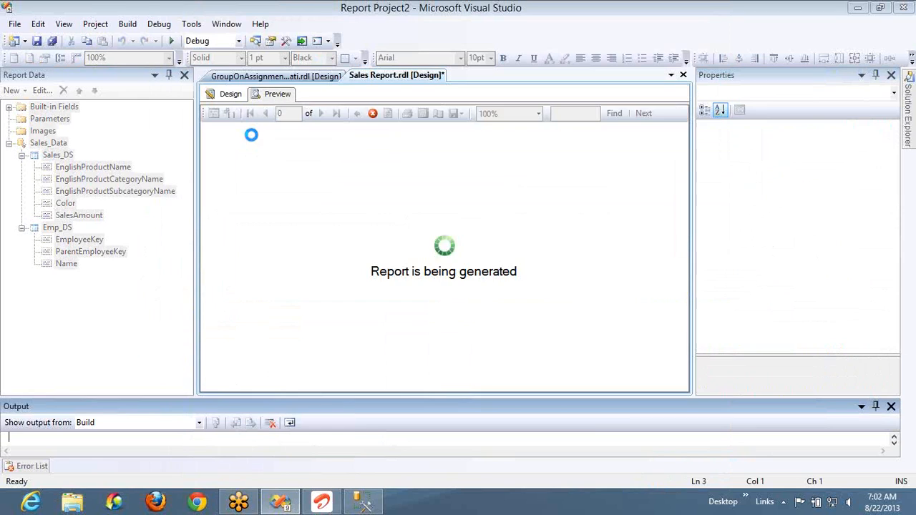